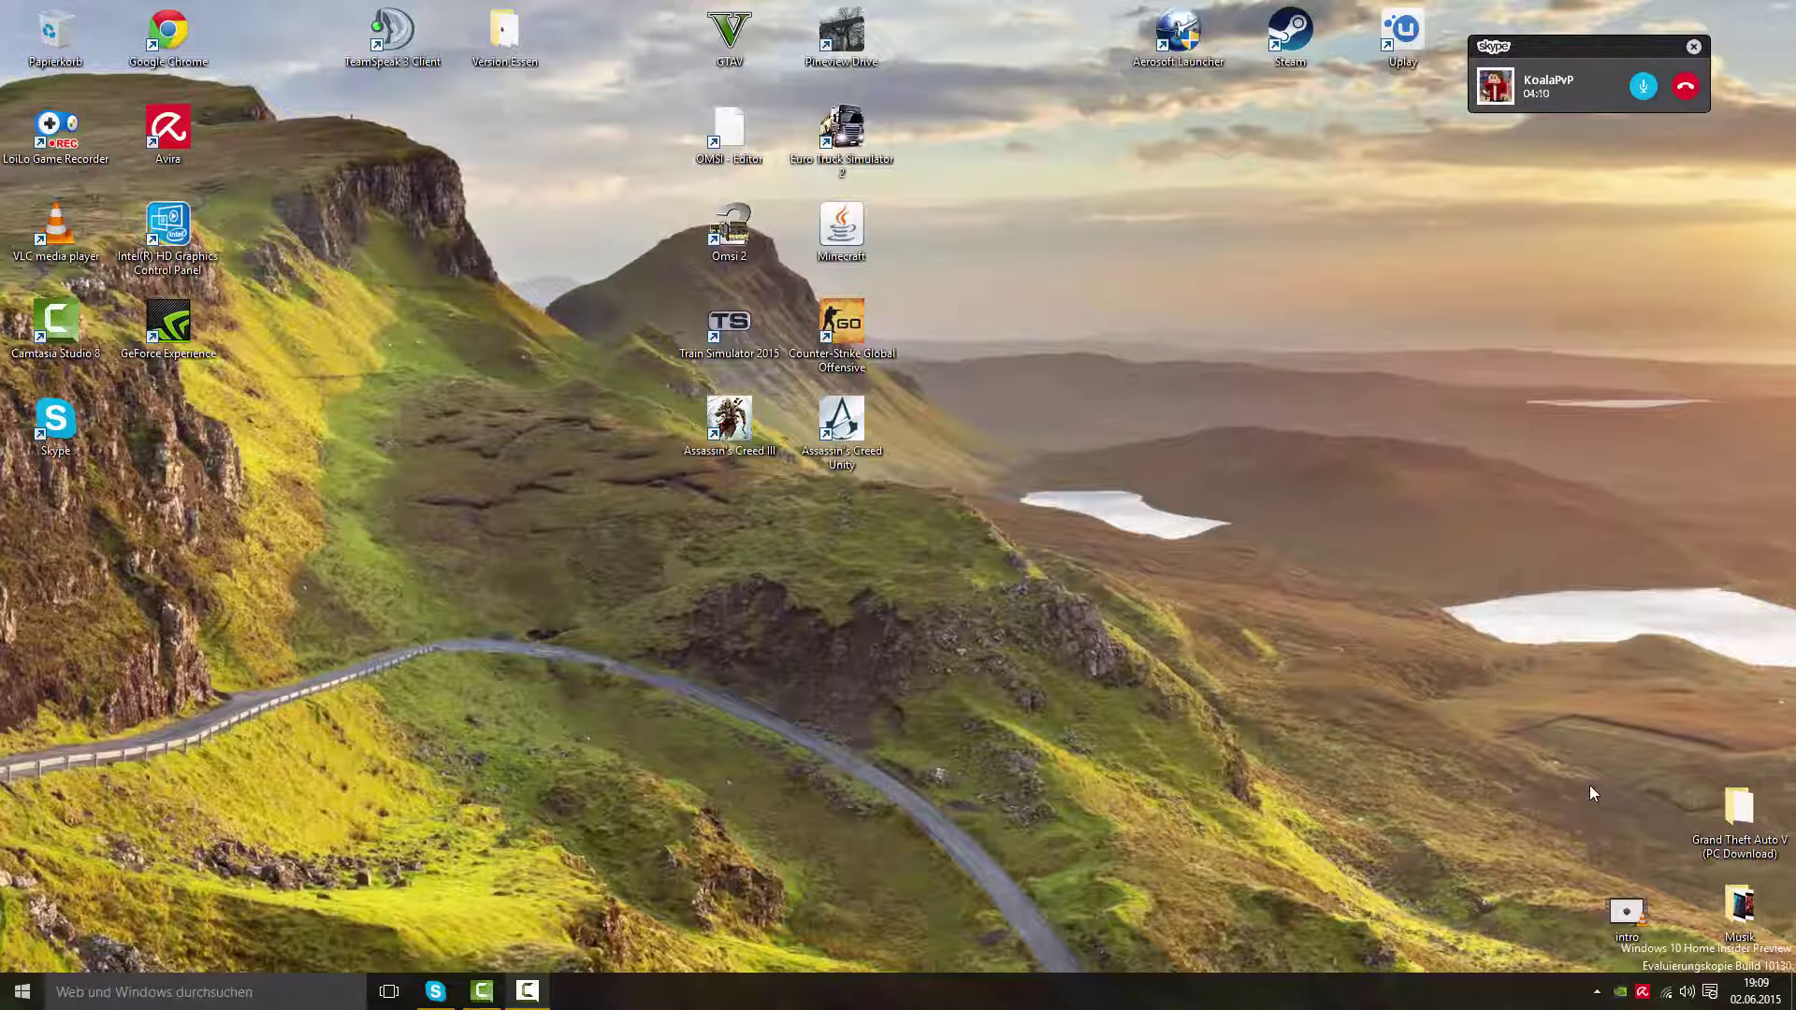
click(23, 991)
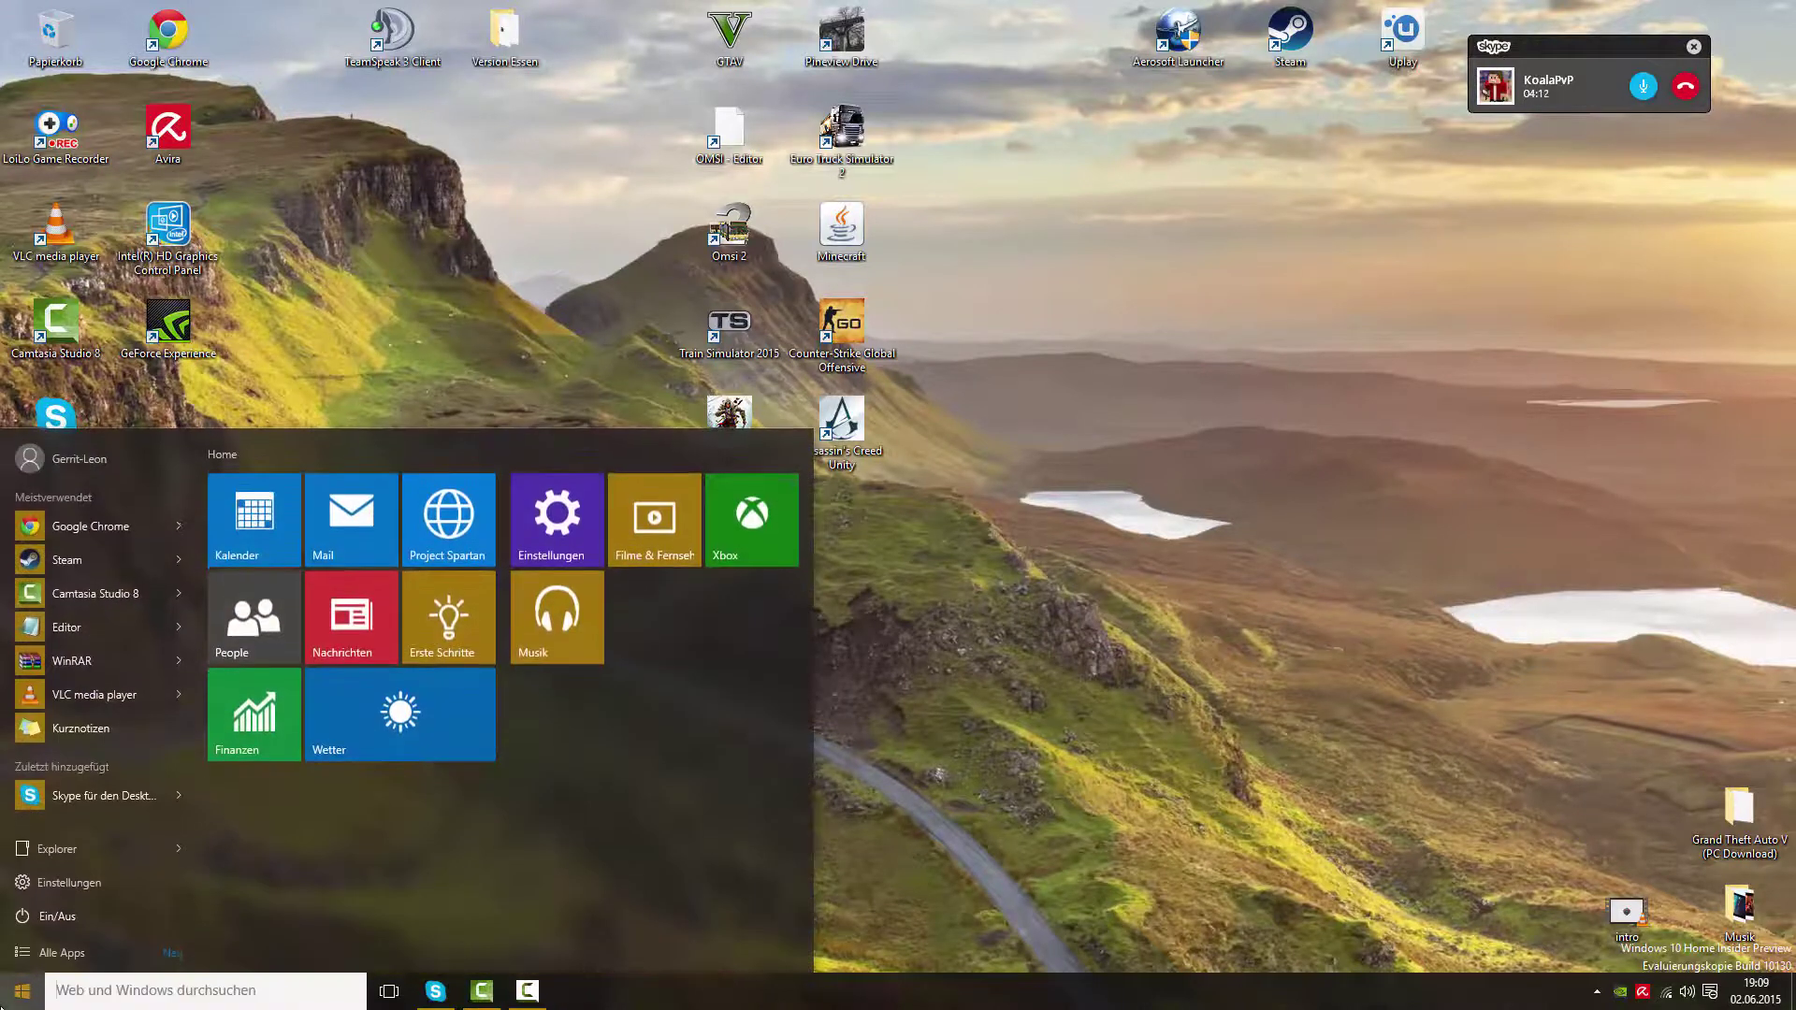
key(Escape)
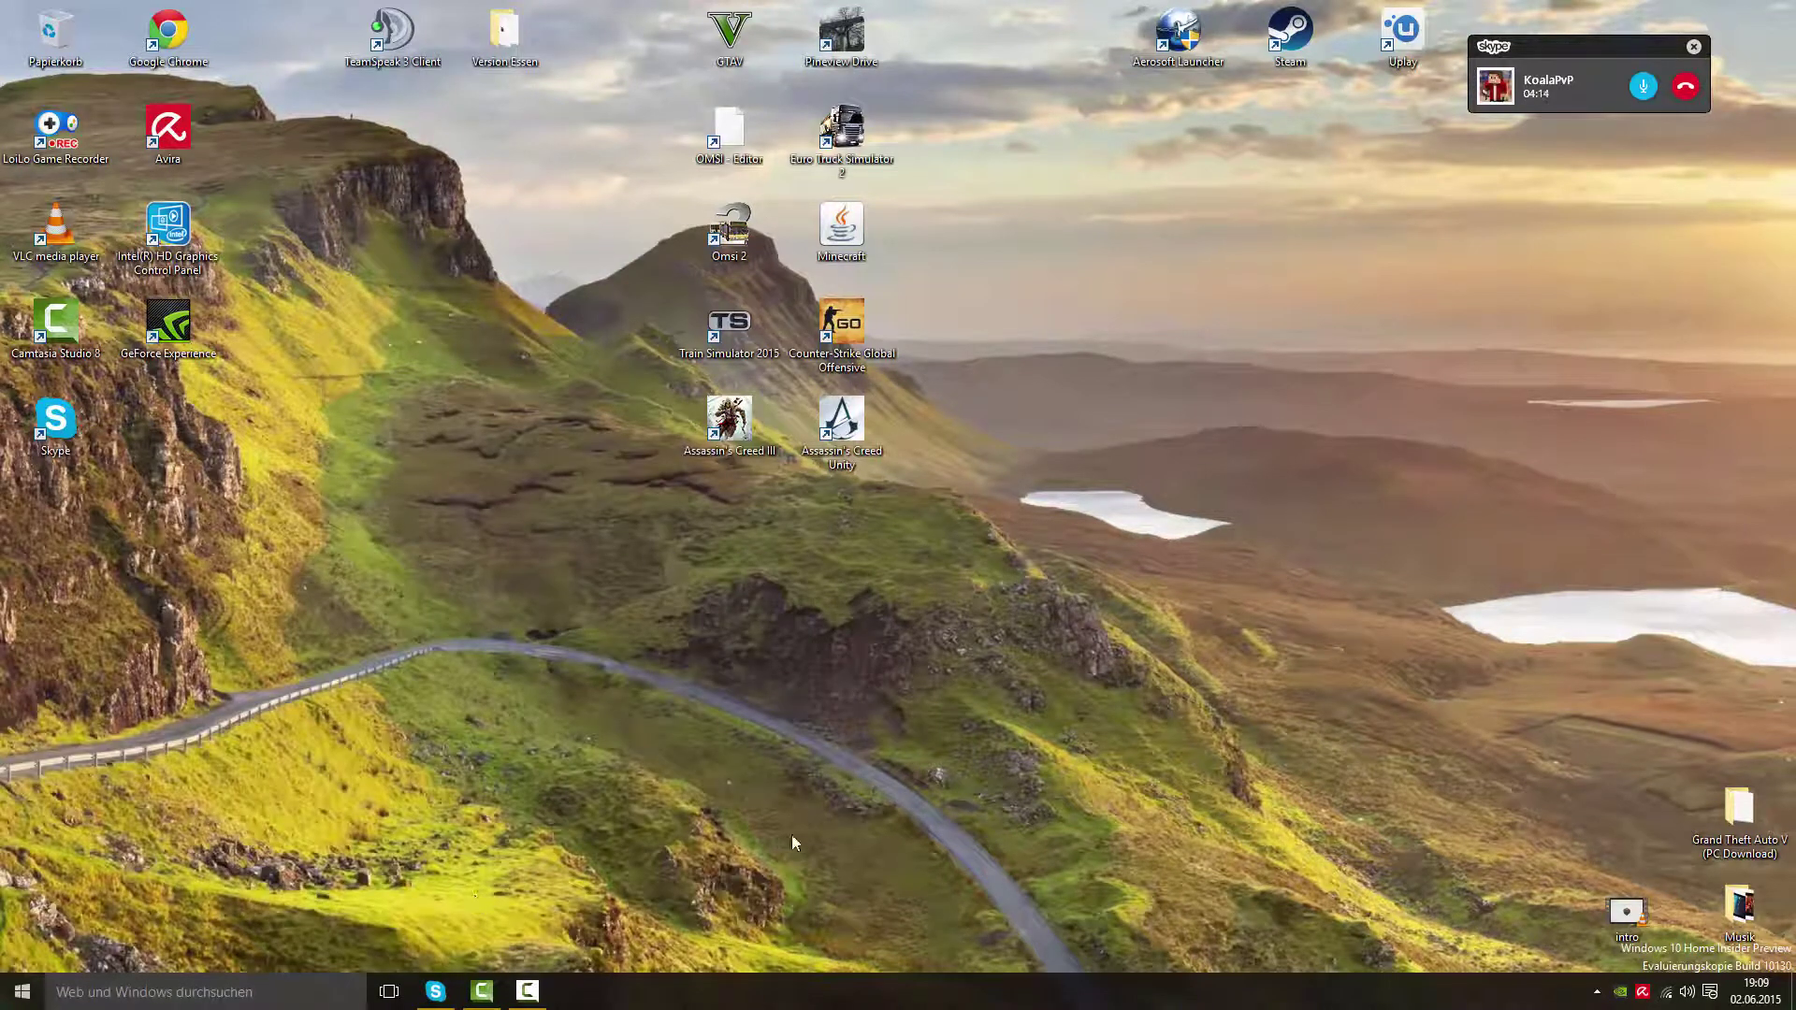
key(super)
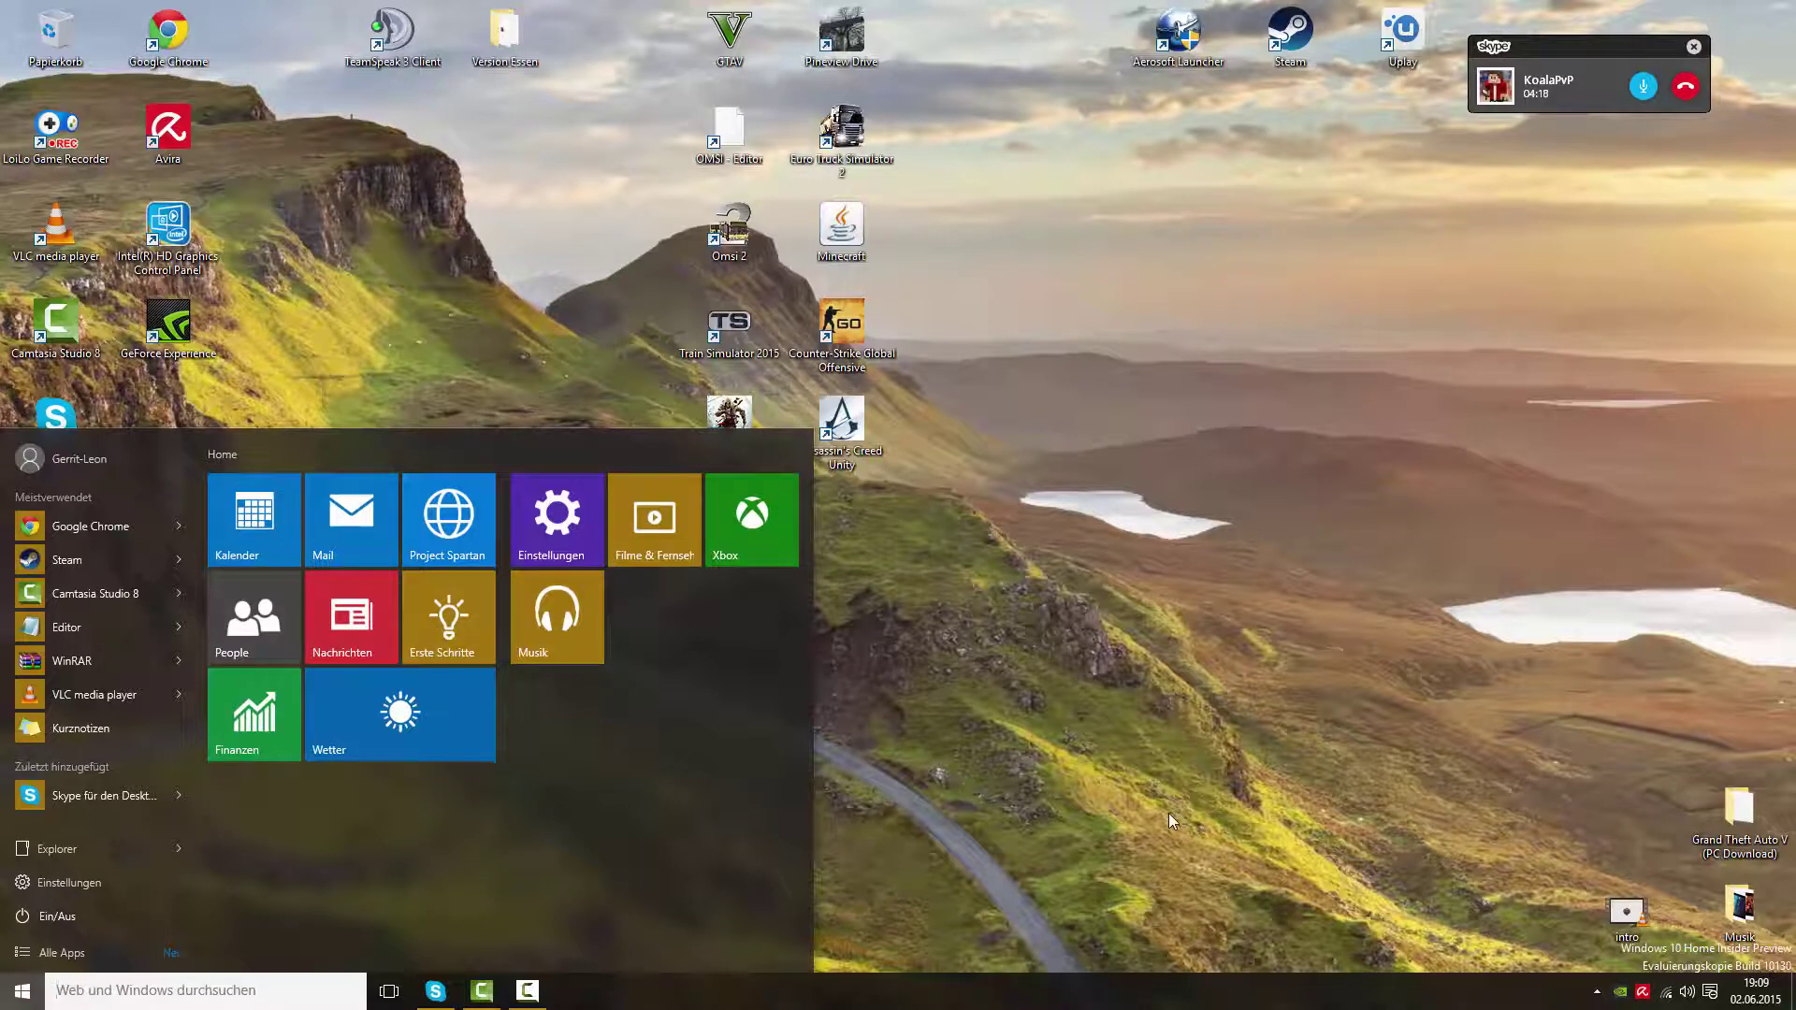
key(super)
key(super)
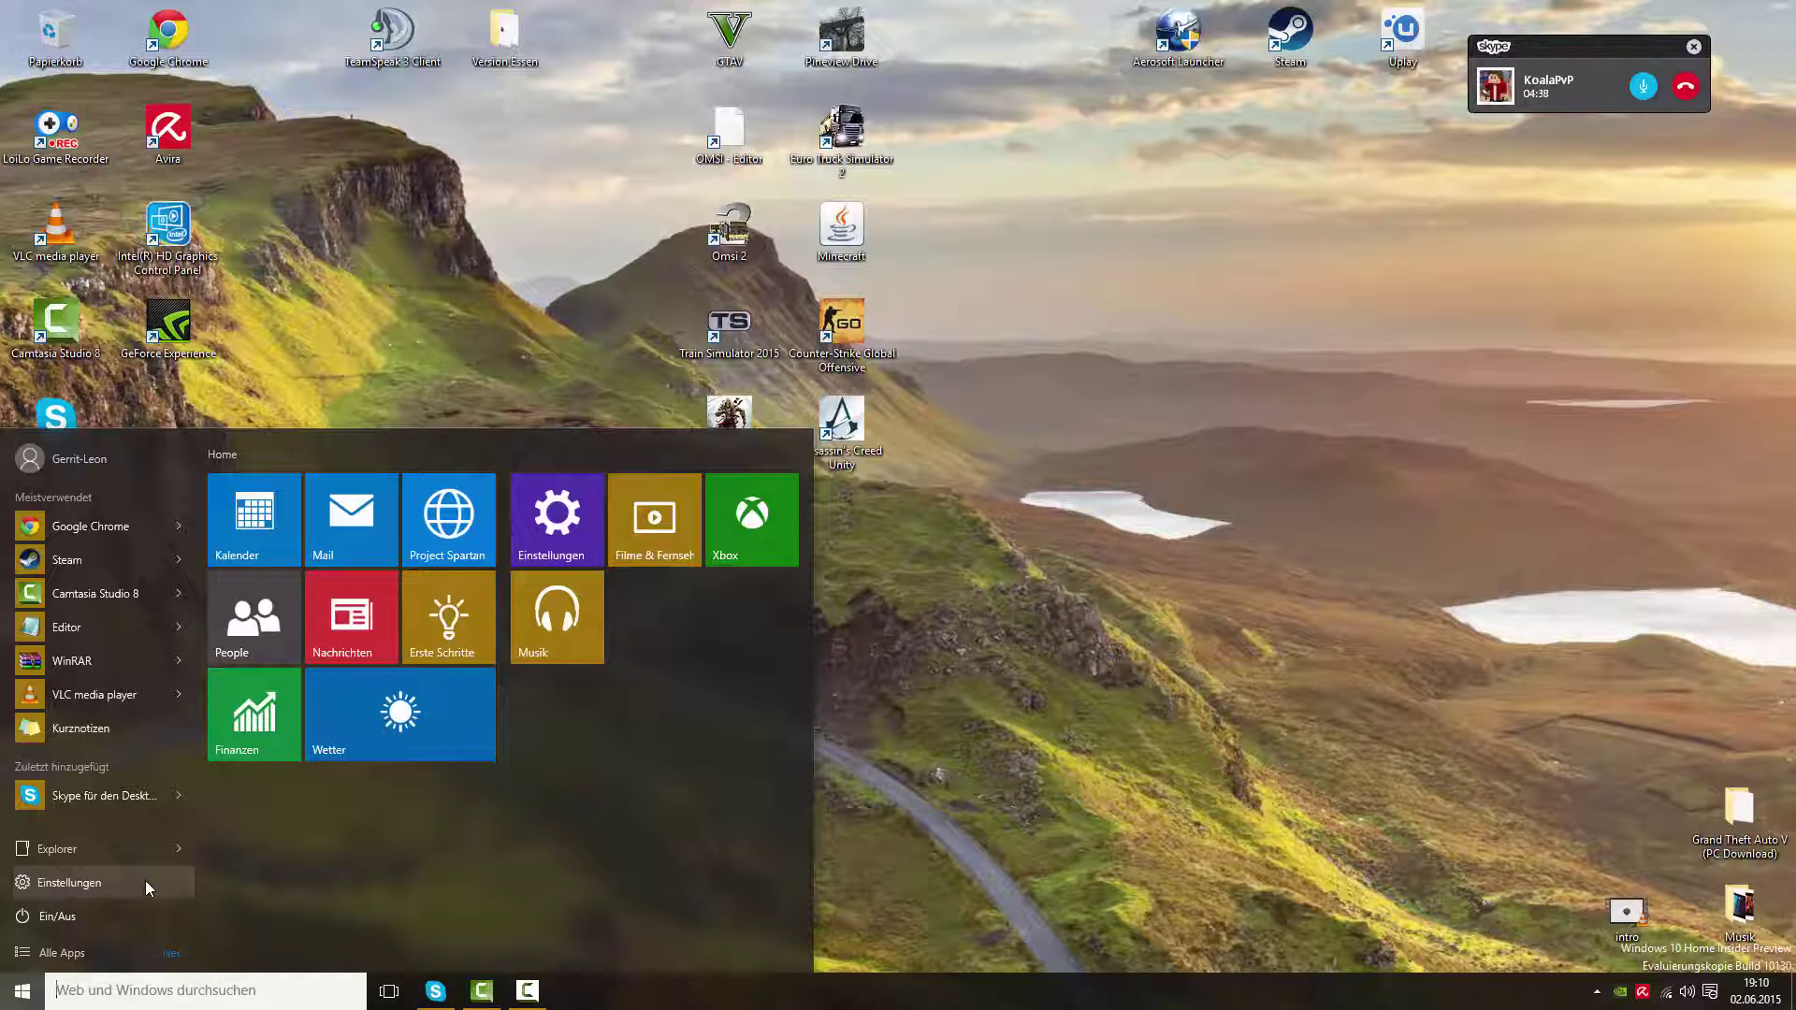
click(995, 708)
- Look through the Start menu's complete list of installed apps from beginning to end and close the menu
key(super)
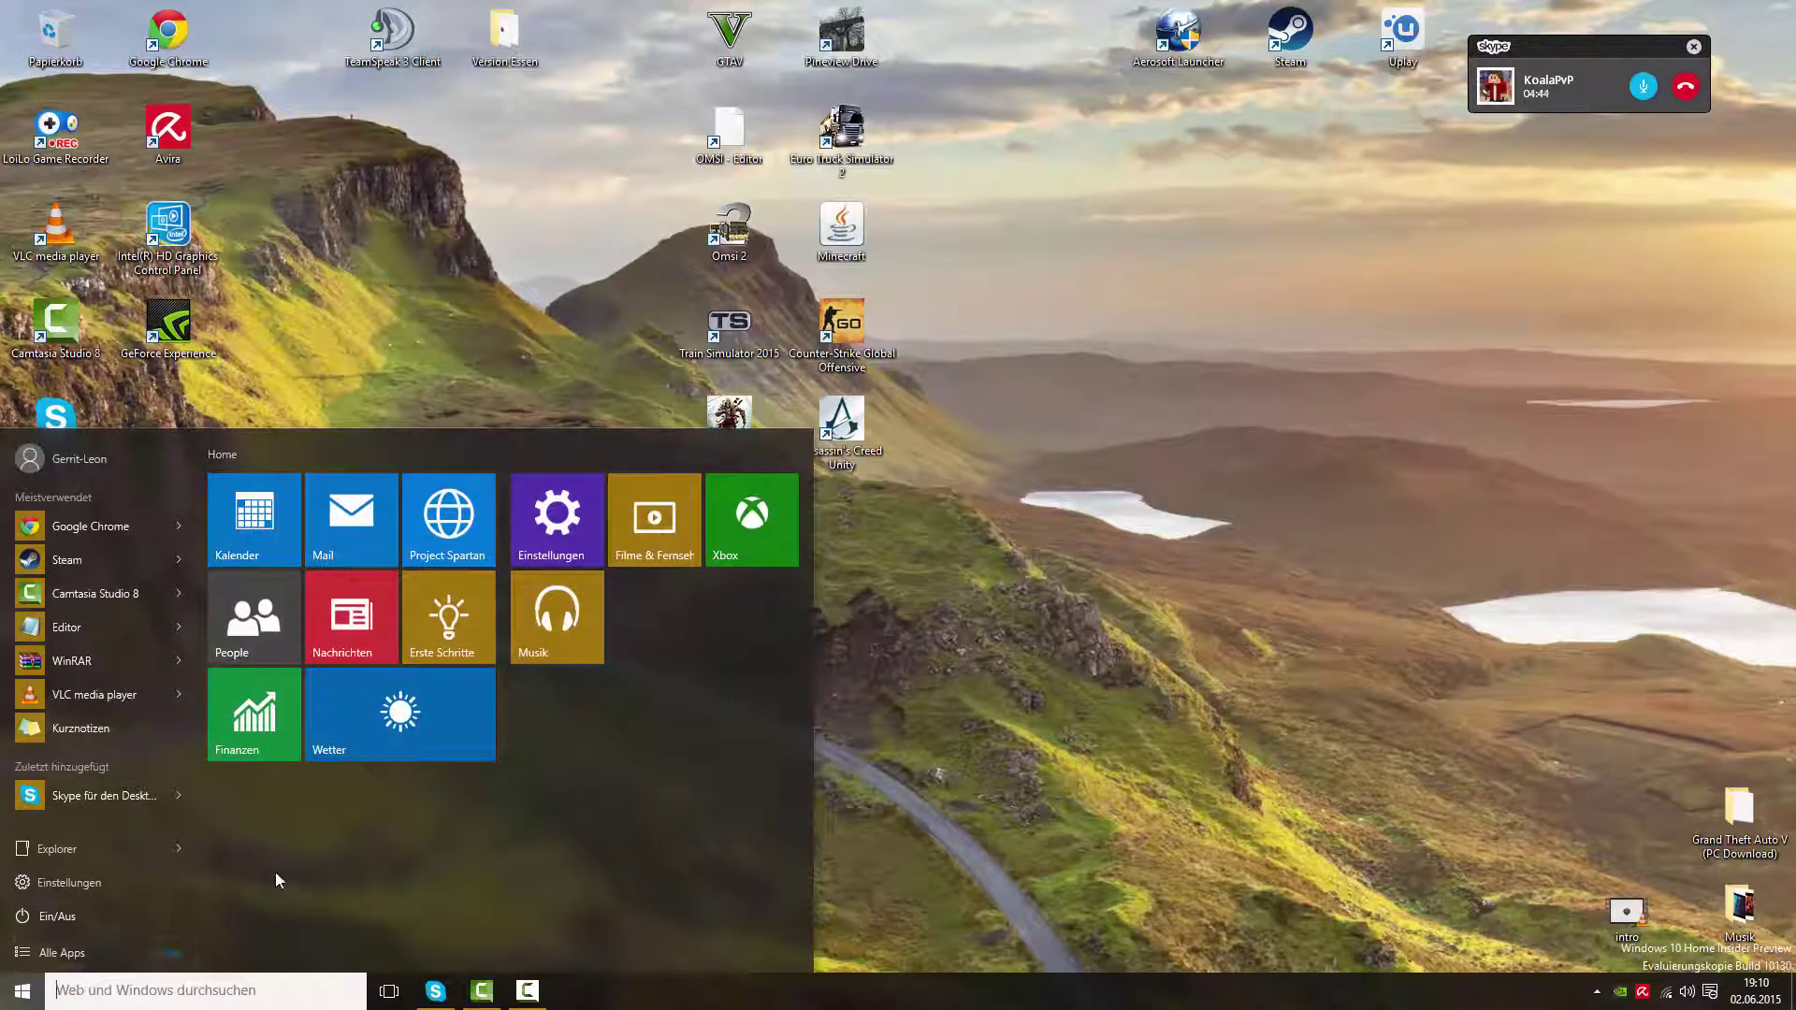
click(88, 950)
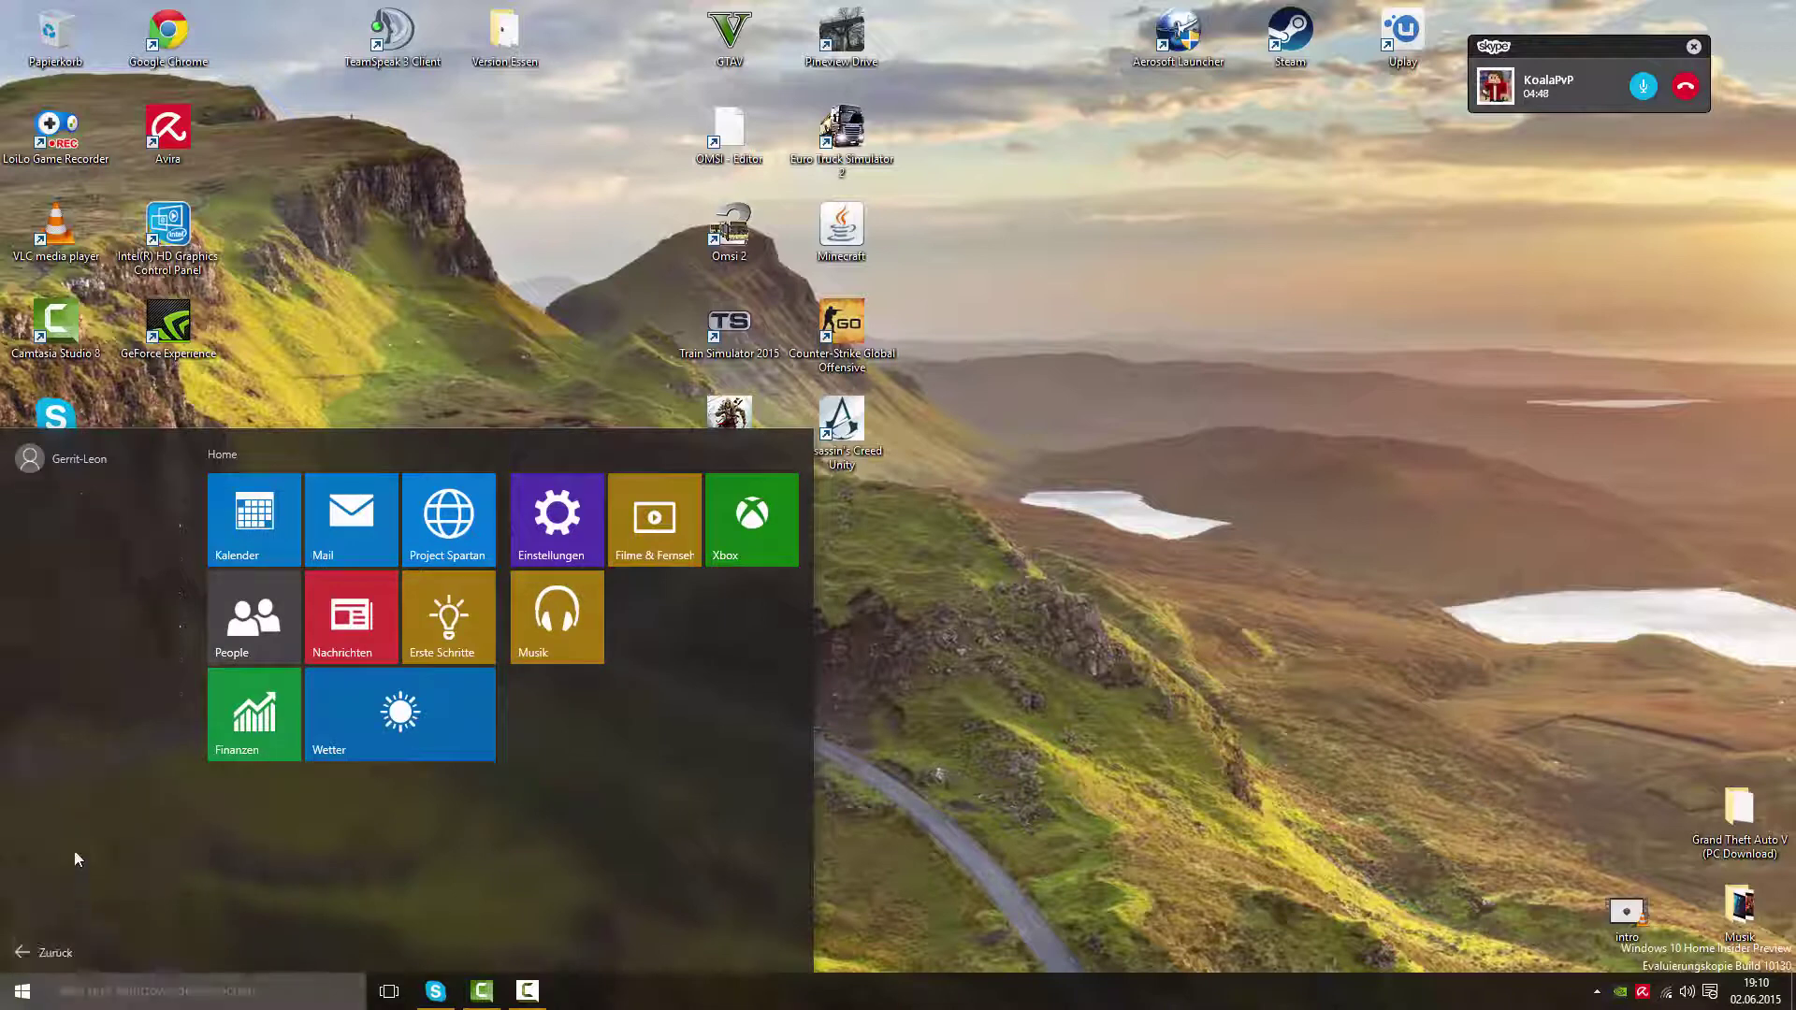
scroll(99, 683, down, 15)
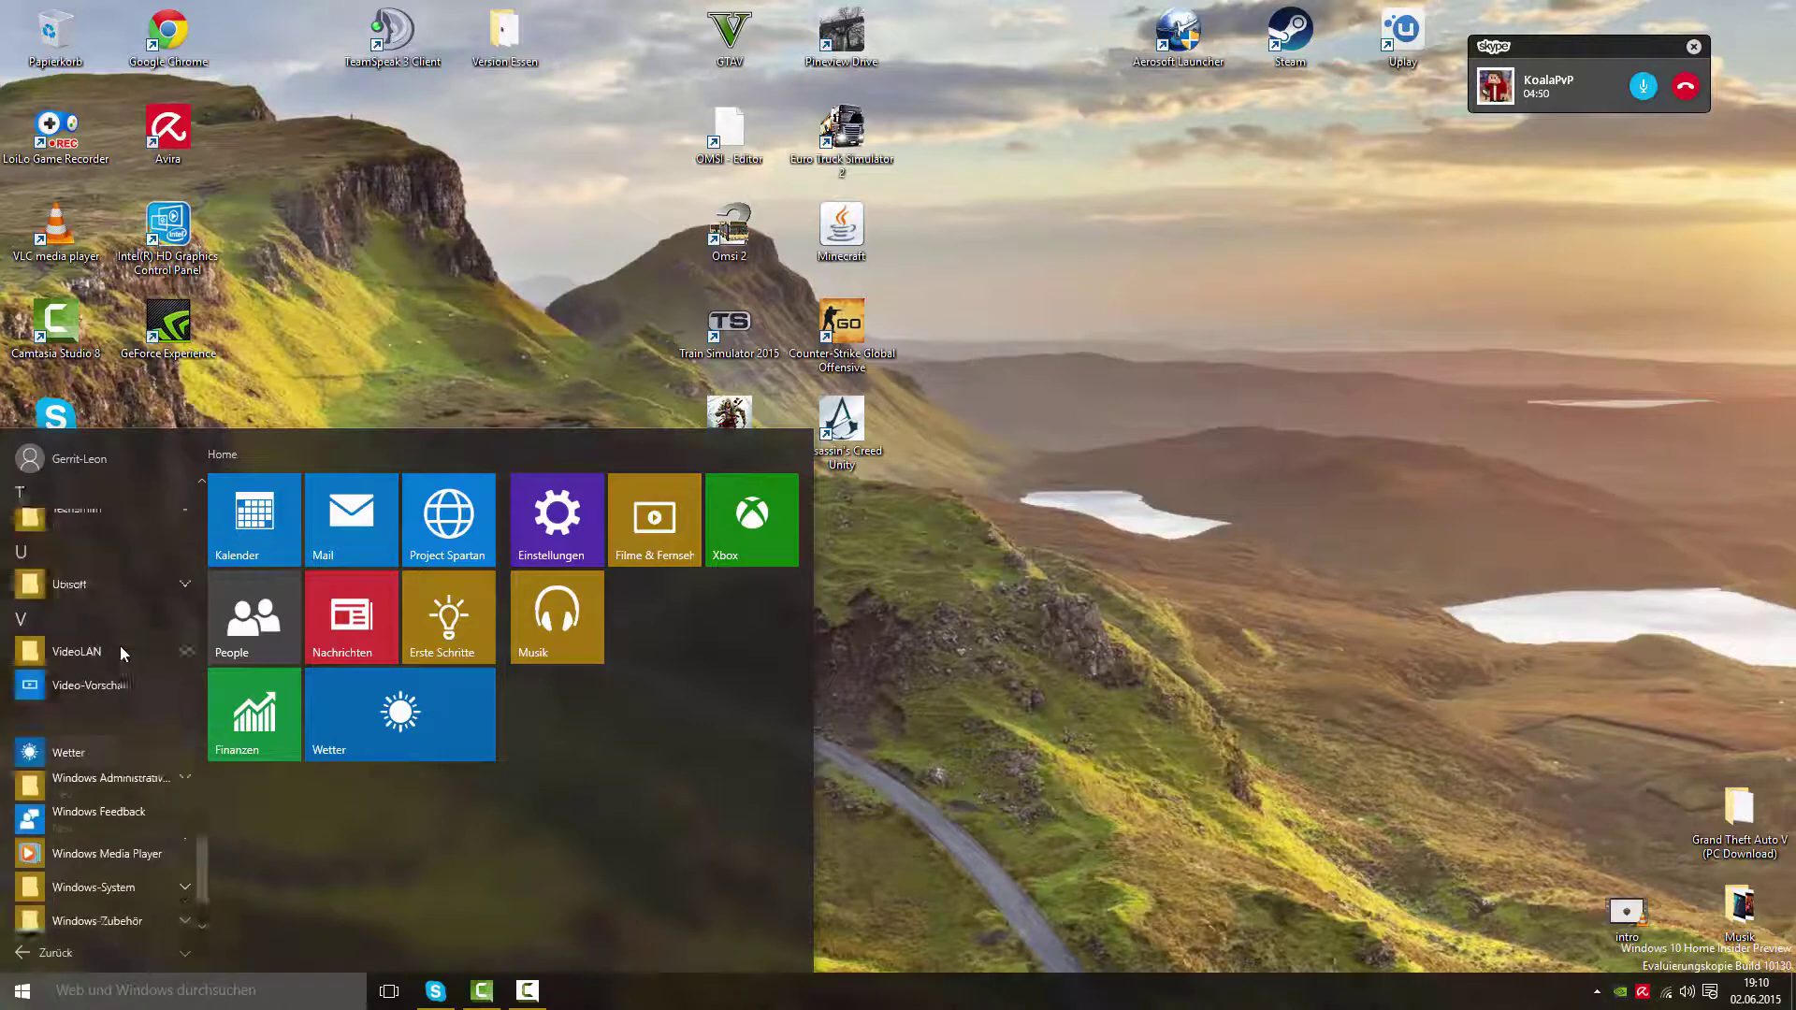
scroll(120, 646, up, 15)
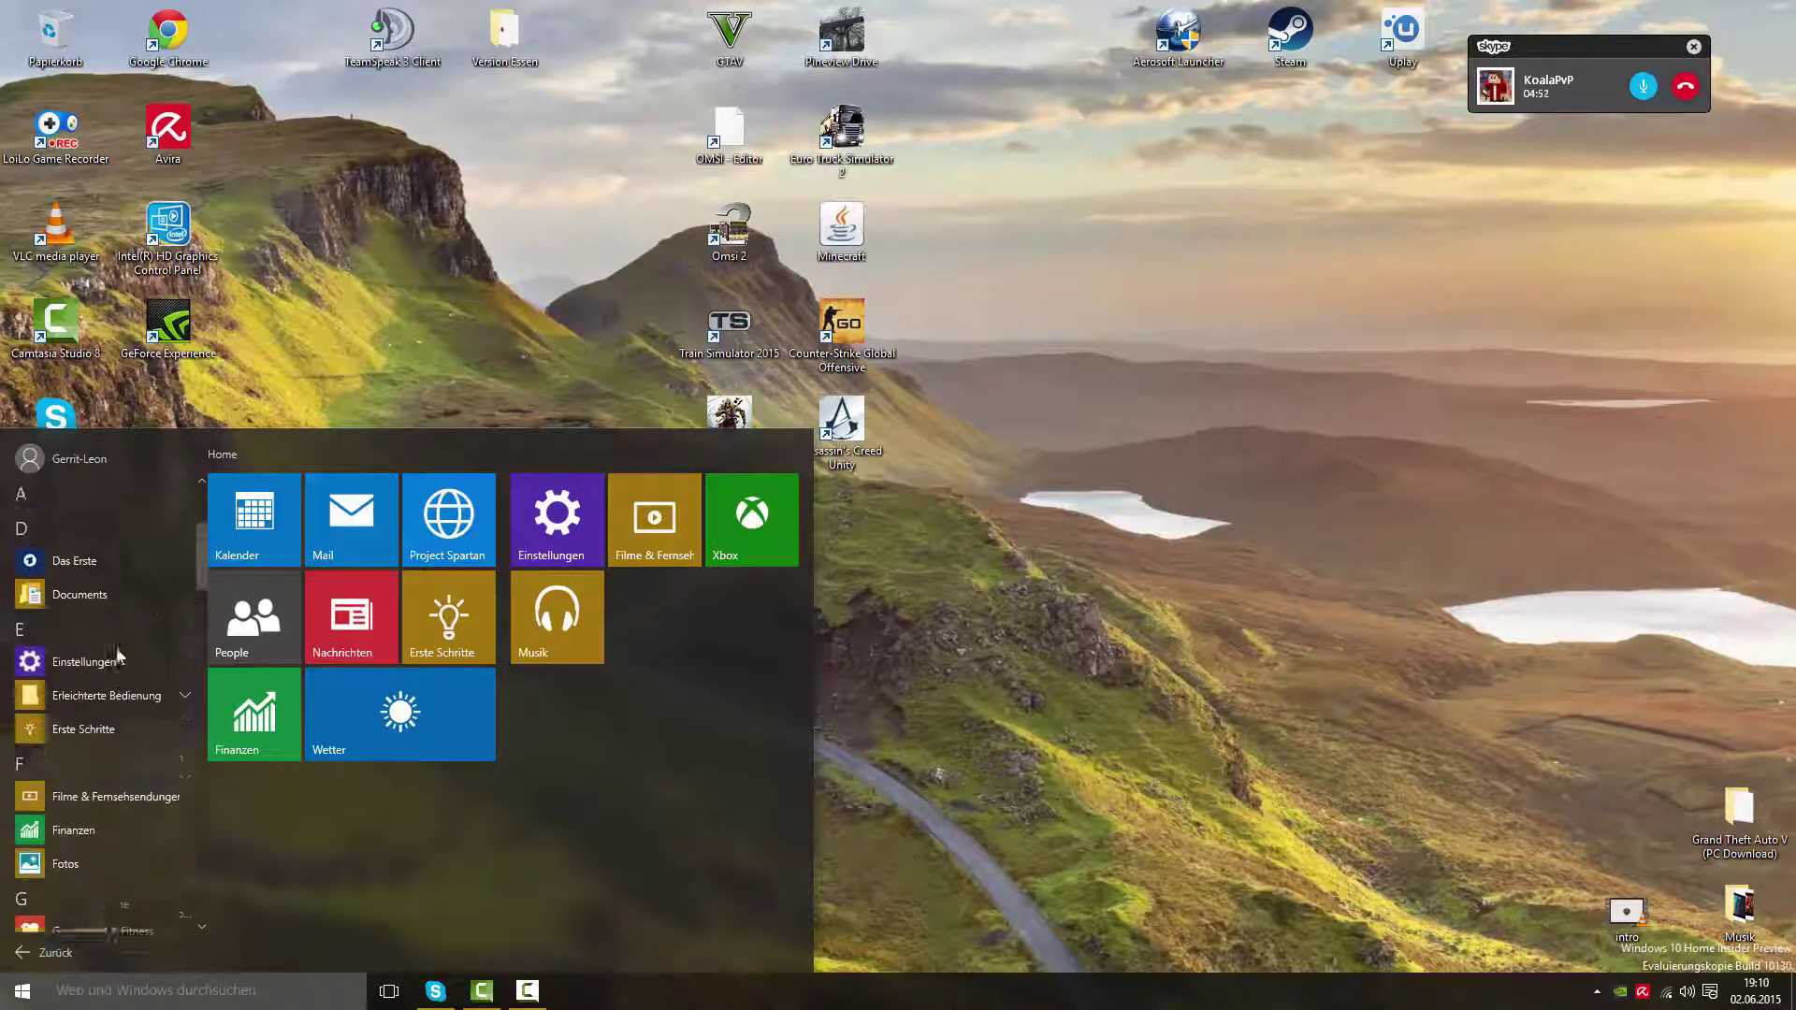
scroll(120, 655, down, 15)
click(1169, 640)
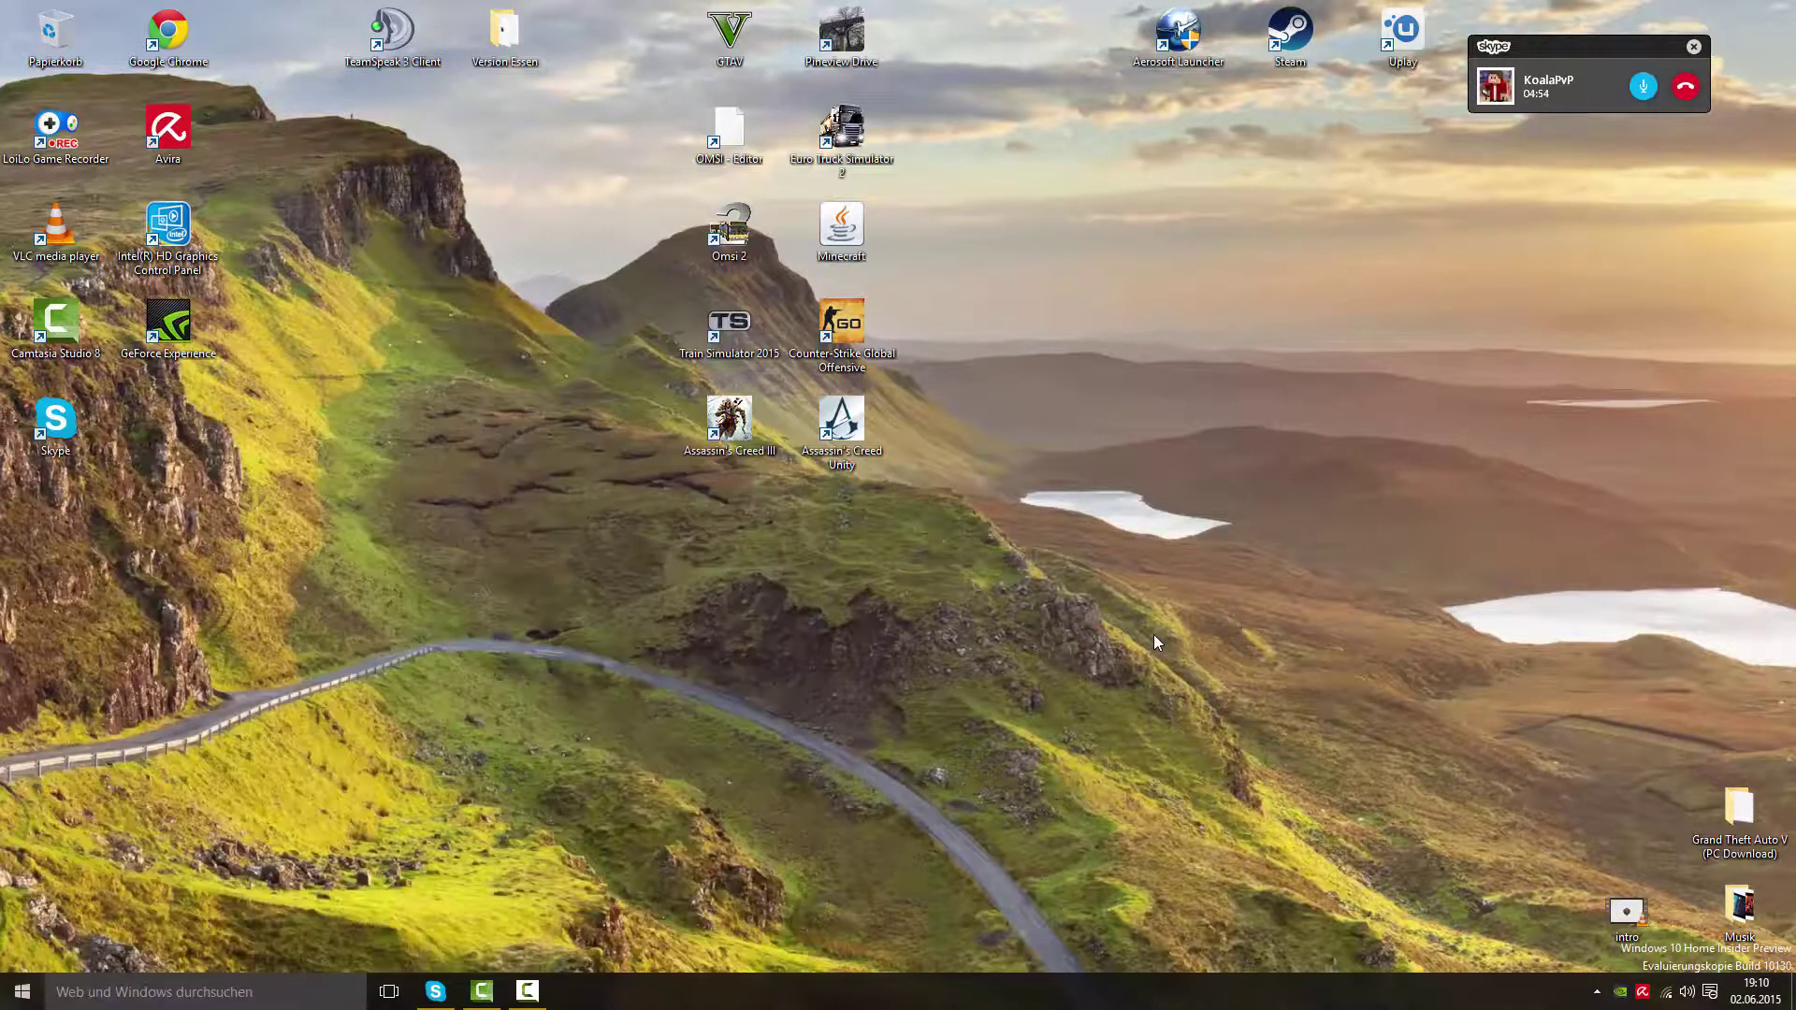
- Try out the Xbox app by cancelling its sign-in dialog and following the Xbox.com link, and close the app
click(23, 991)
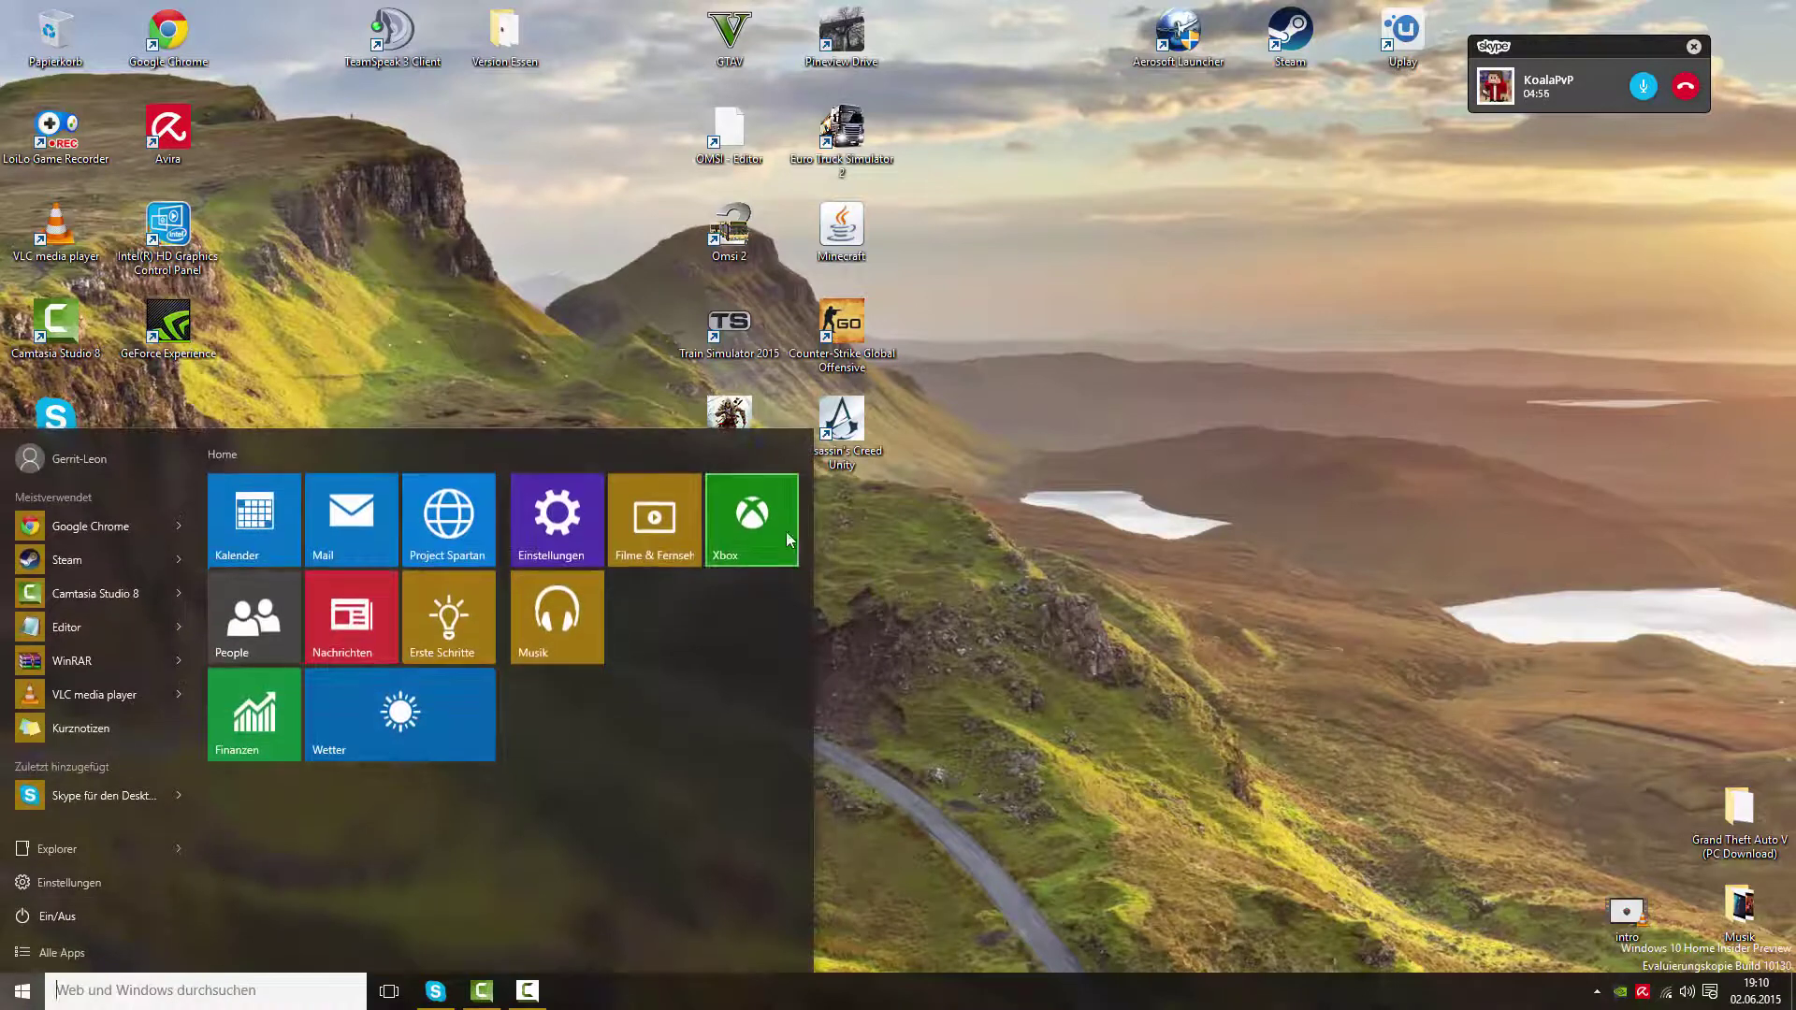
click(788, 540)
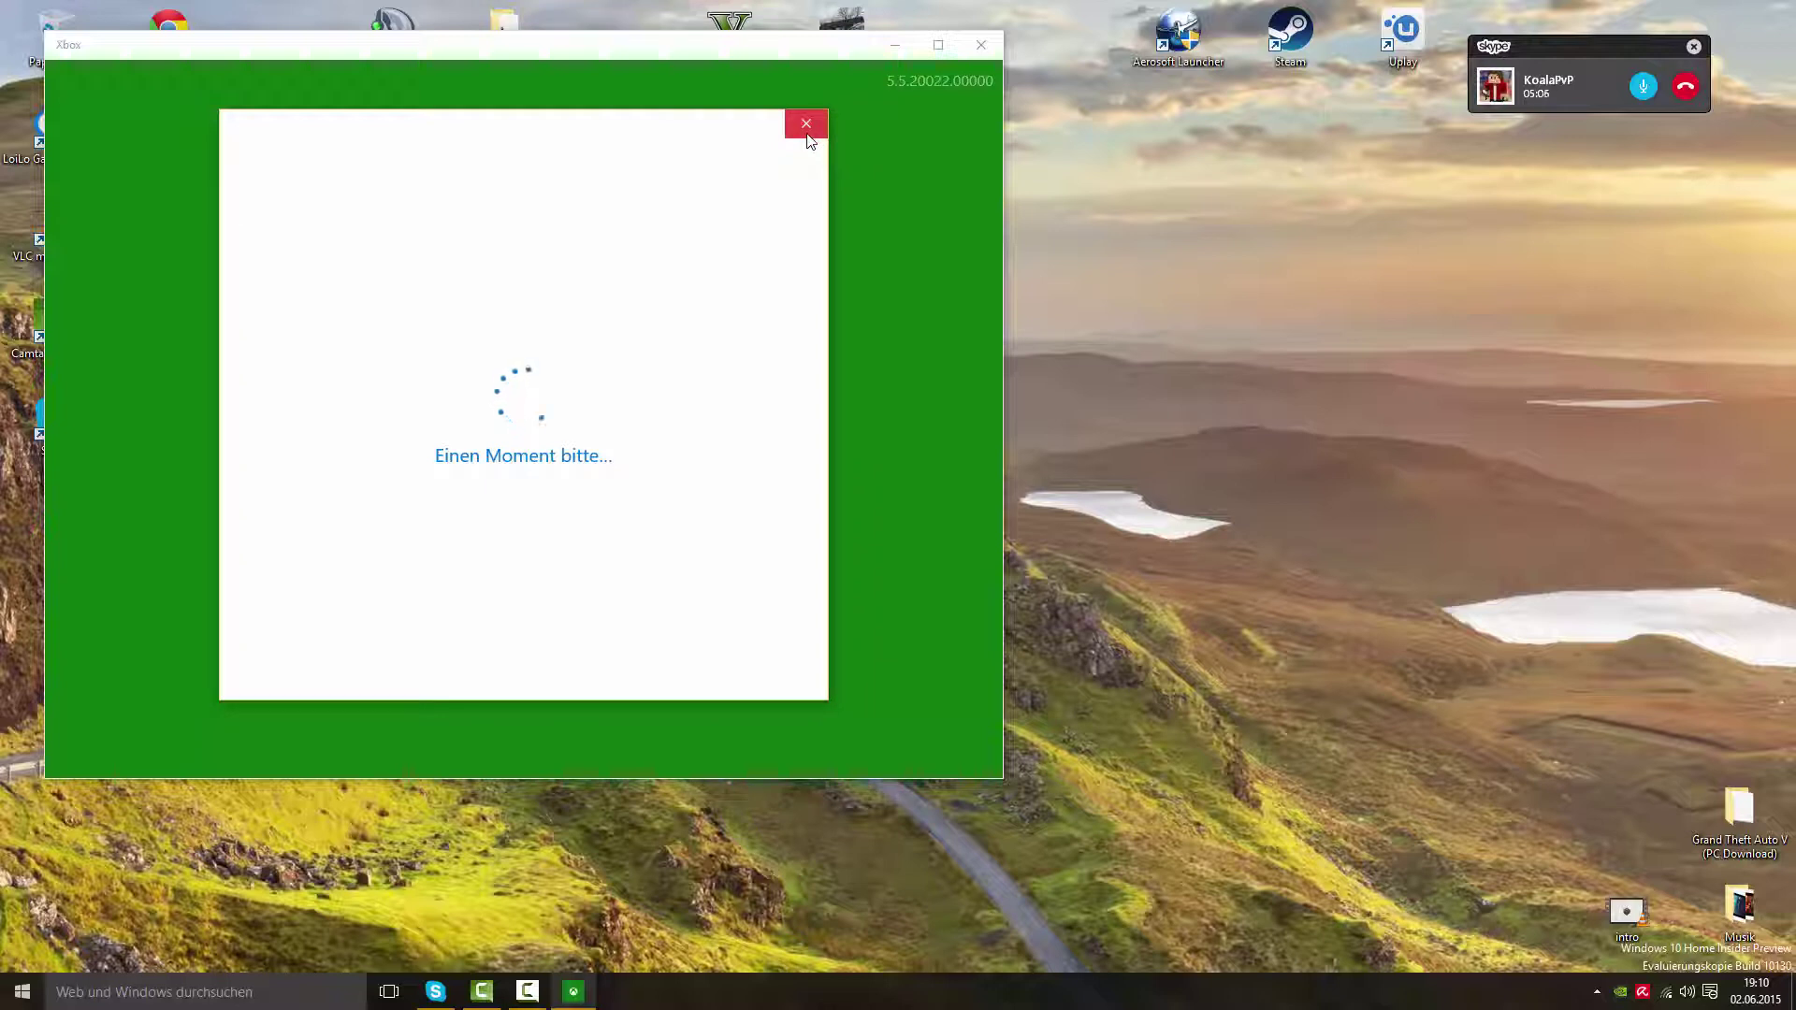
click(808, 131)
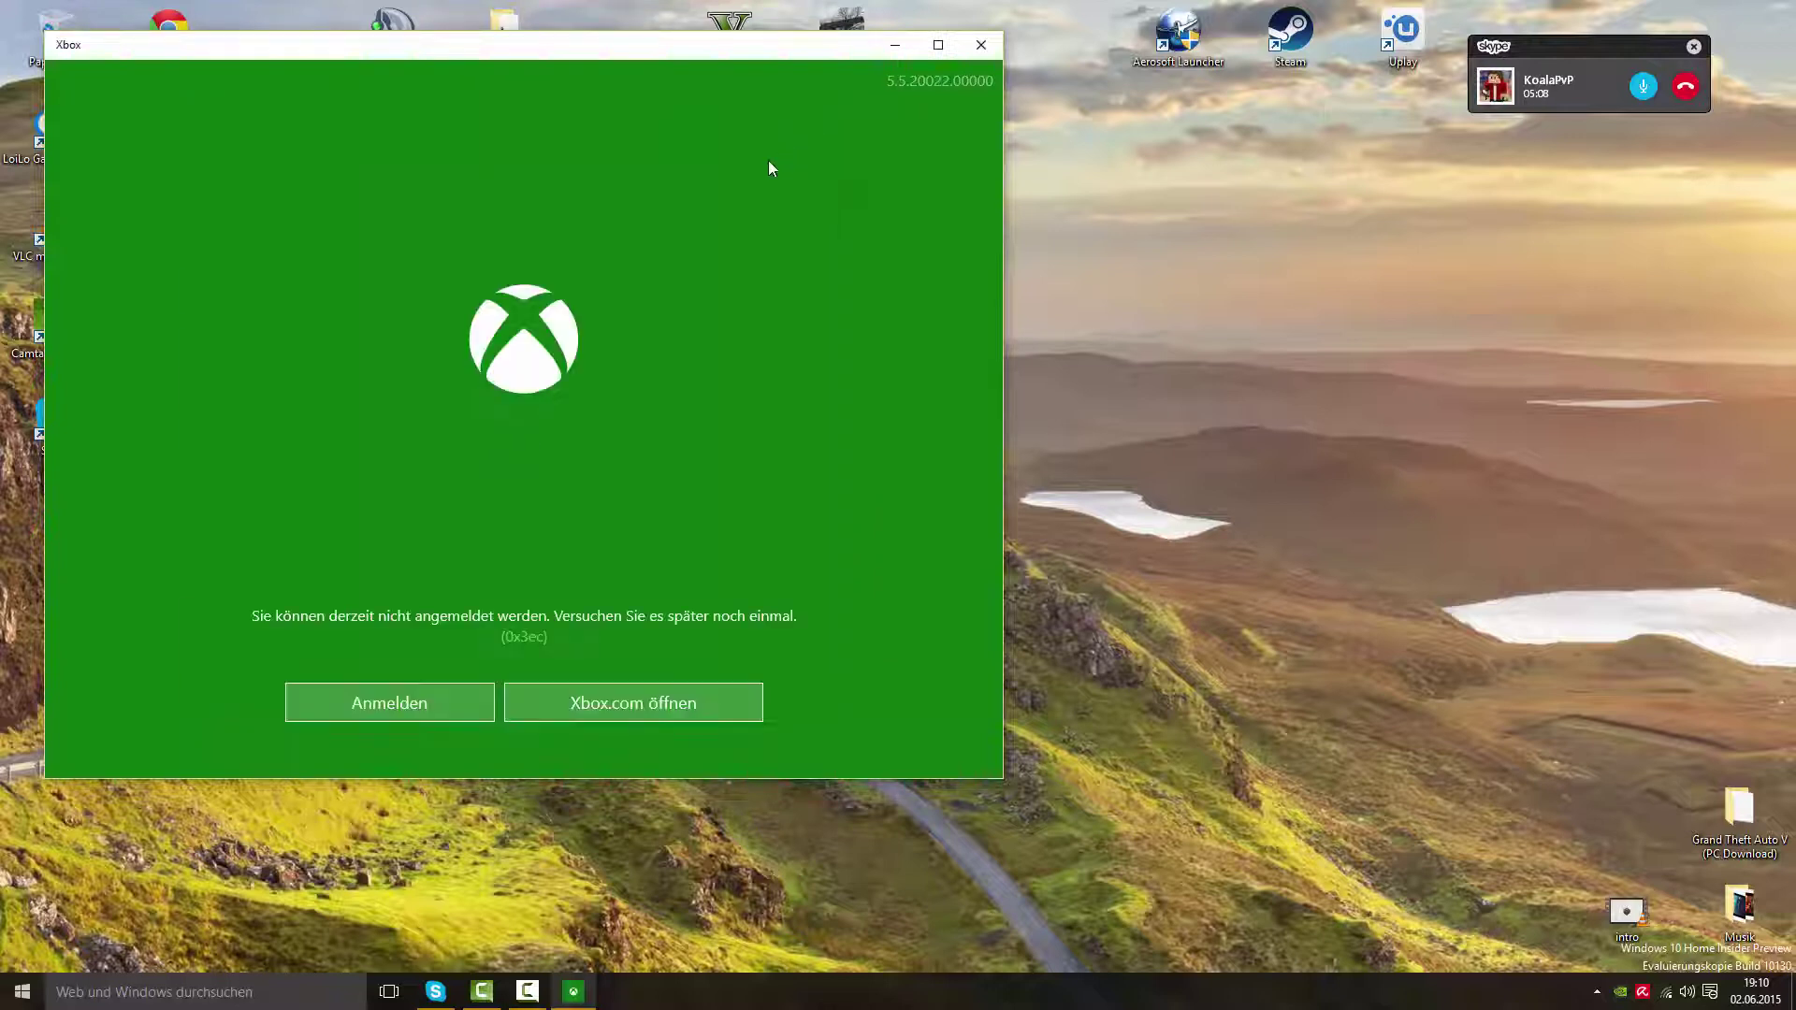
click(665, 702)
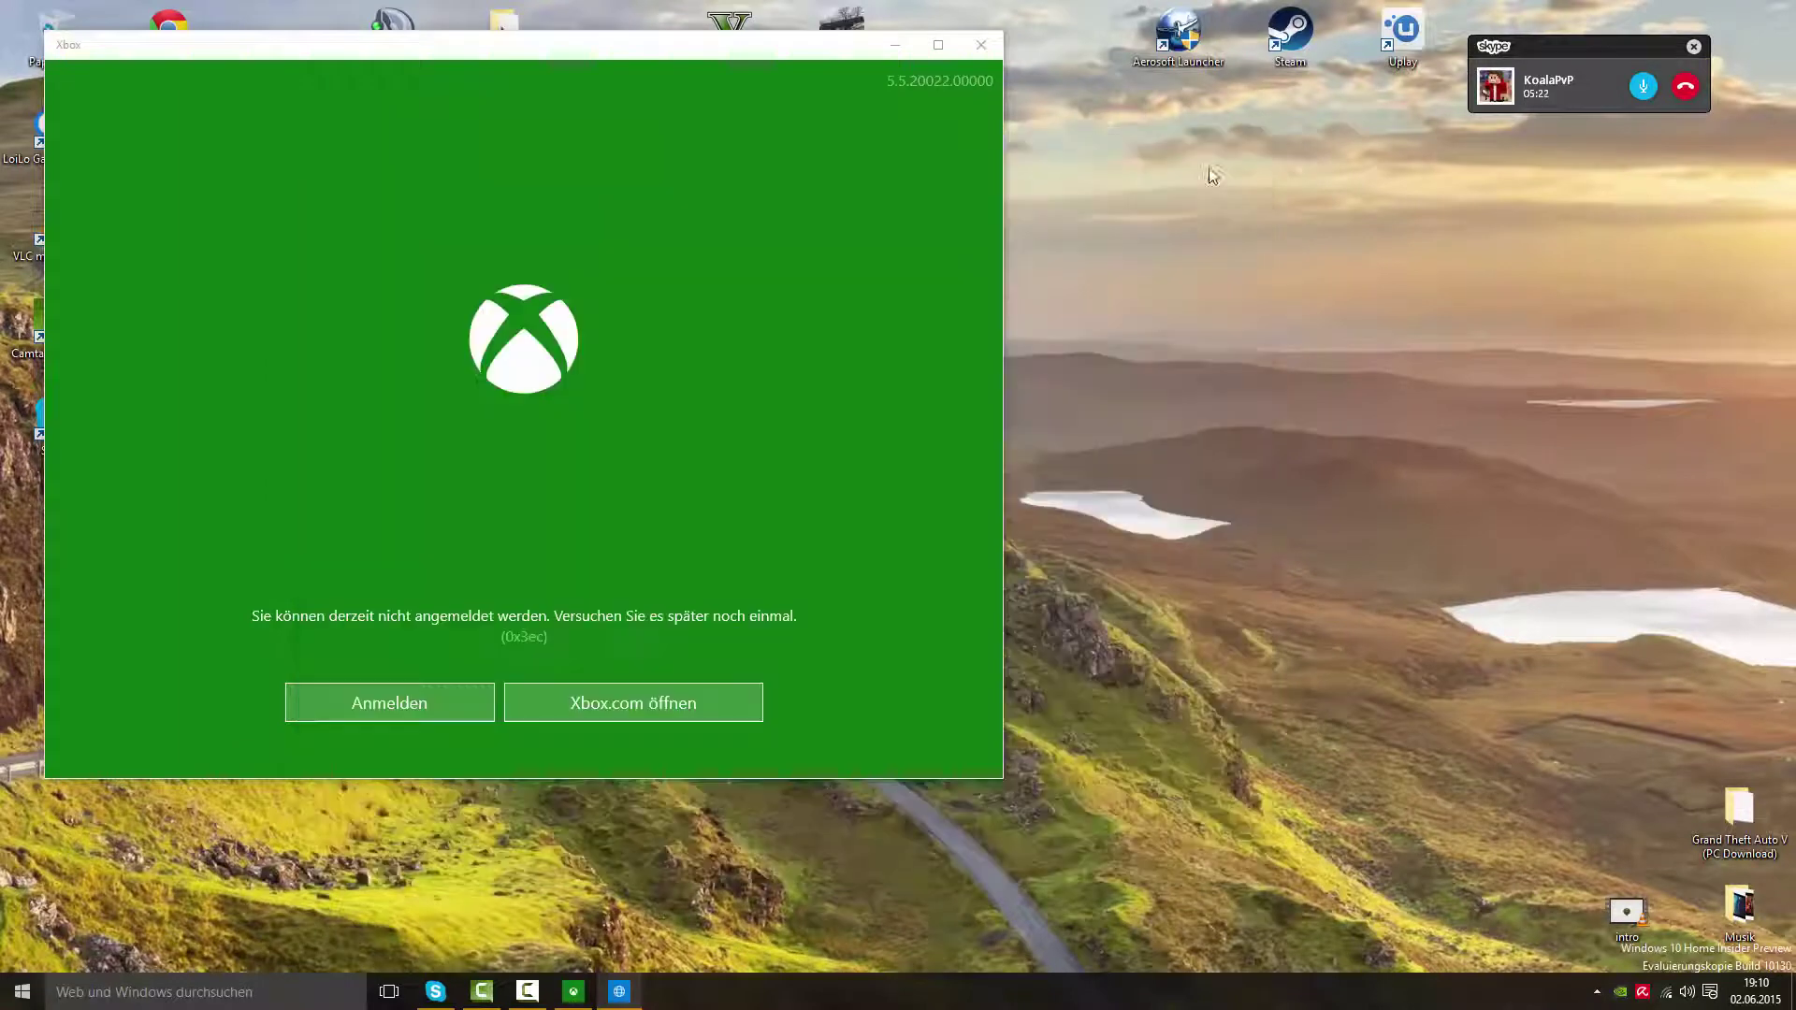
click(981, 44)
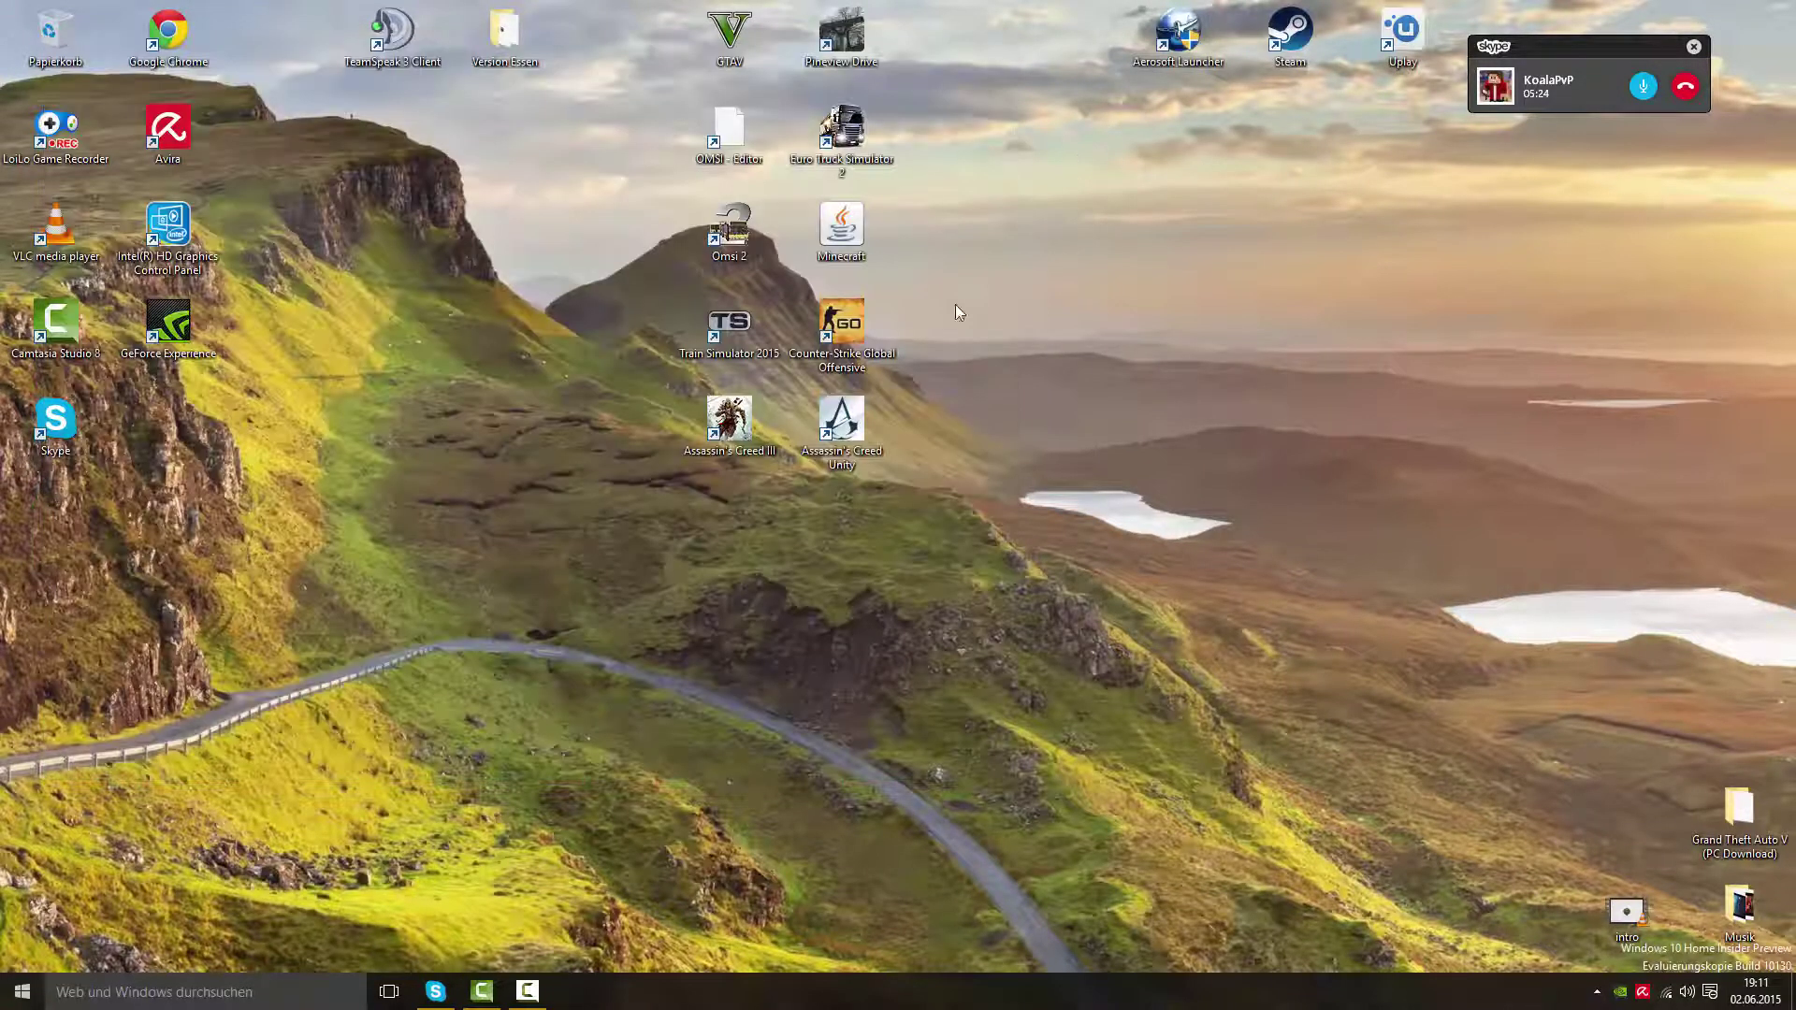
- Preview all open windows in Task View and return to the desktop
click(402, 994)
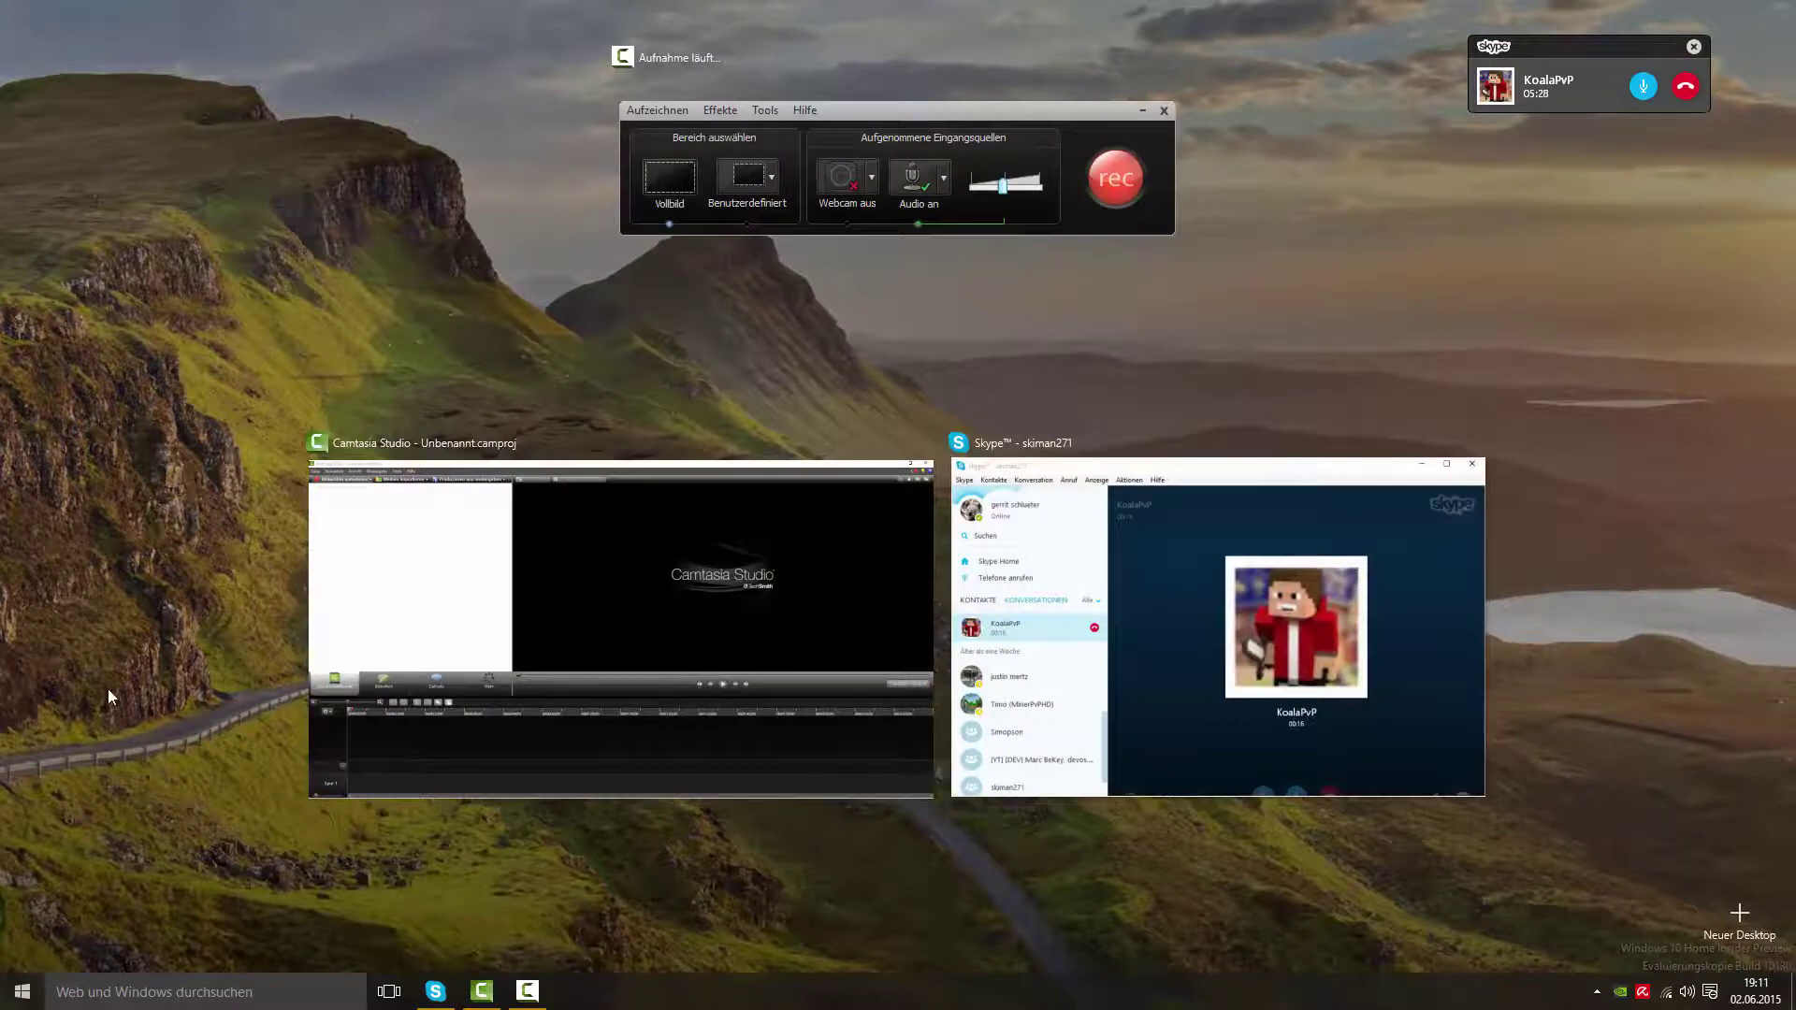
click(109, 689)
- Look through removable drive I: and its Gladbeck V 6.0.3 folder in a maximized File Explorer window, and close the window
click(22, 991)
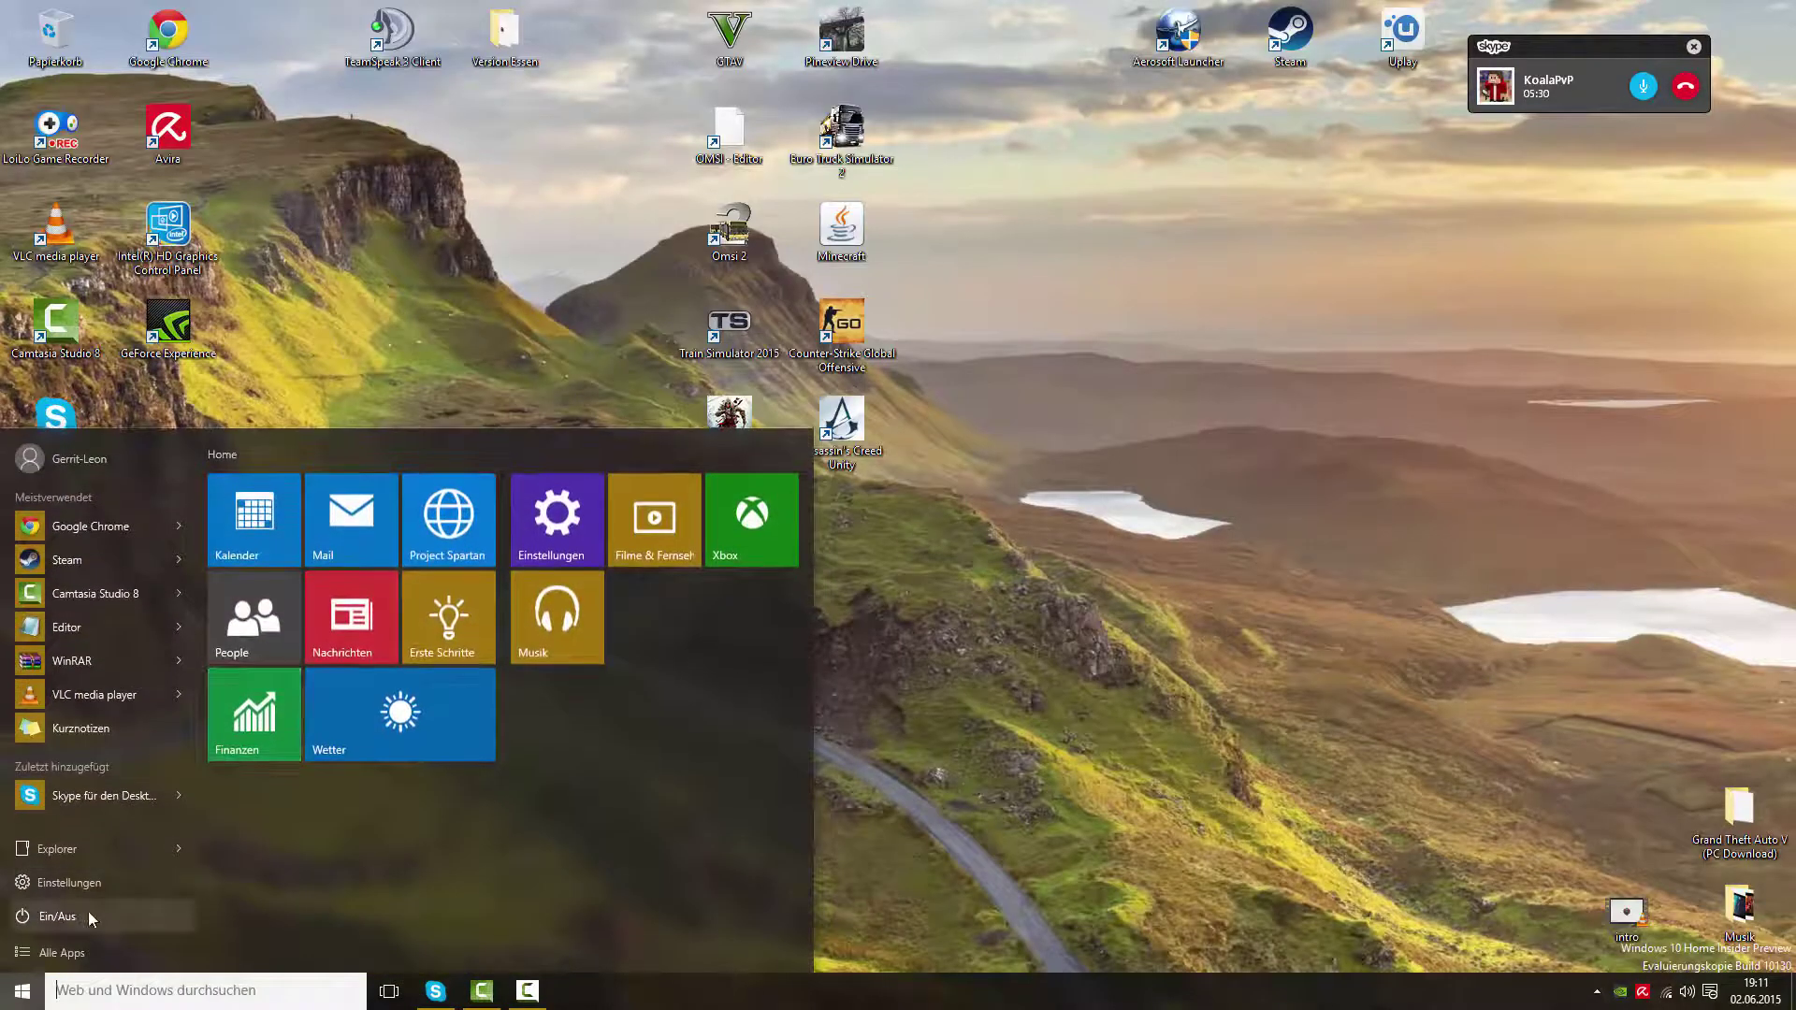
click(80, 851)
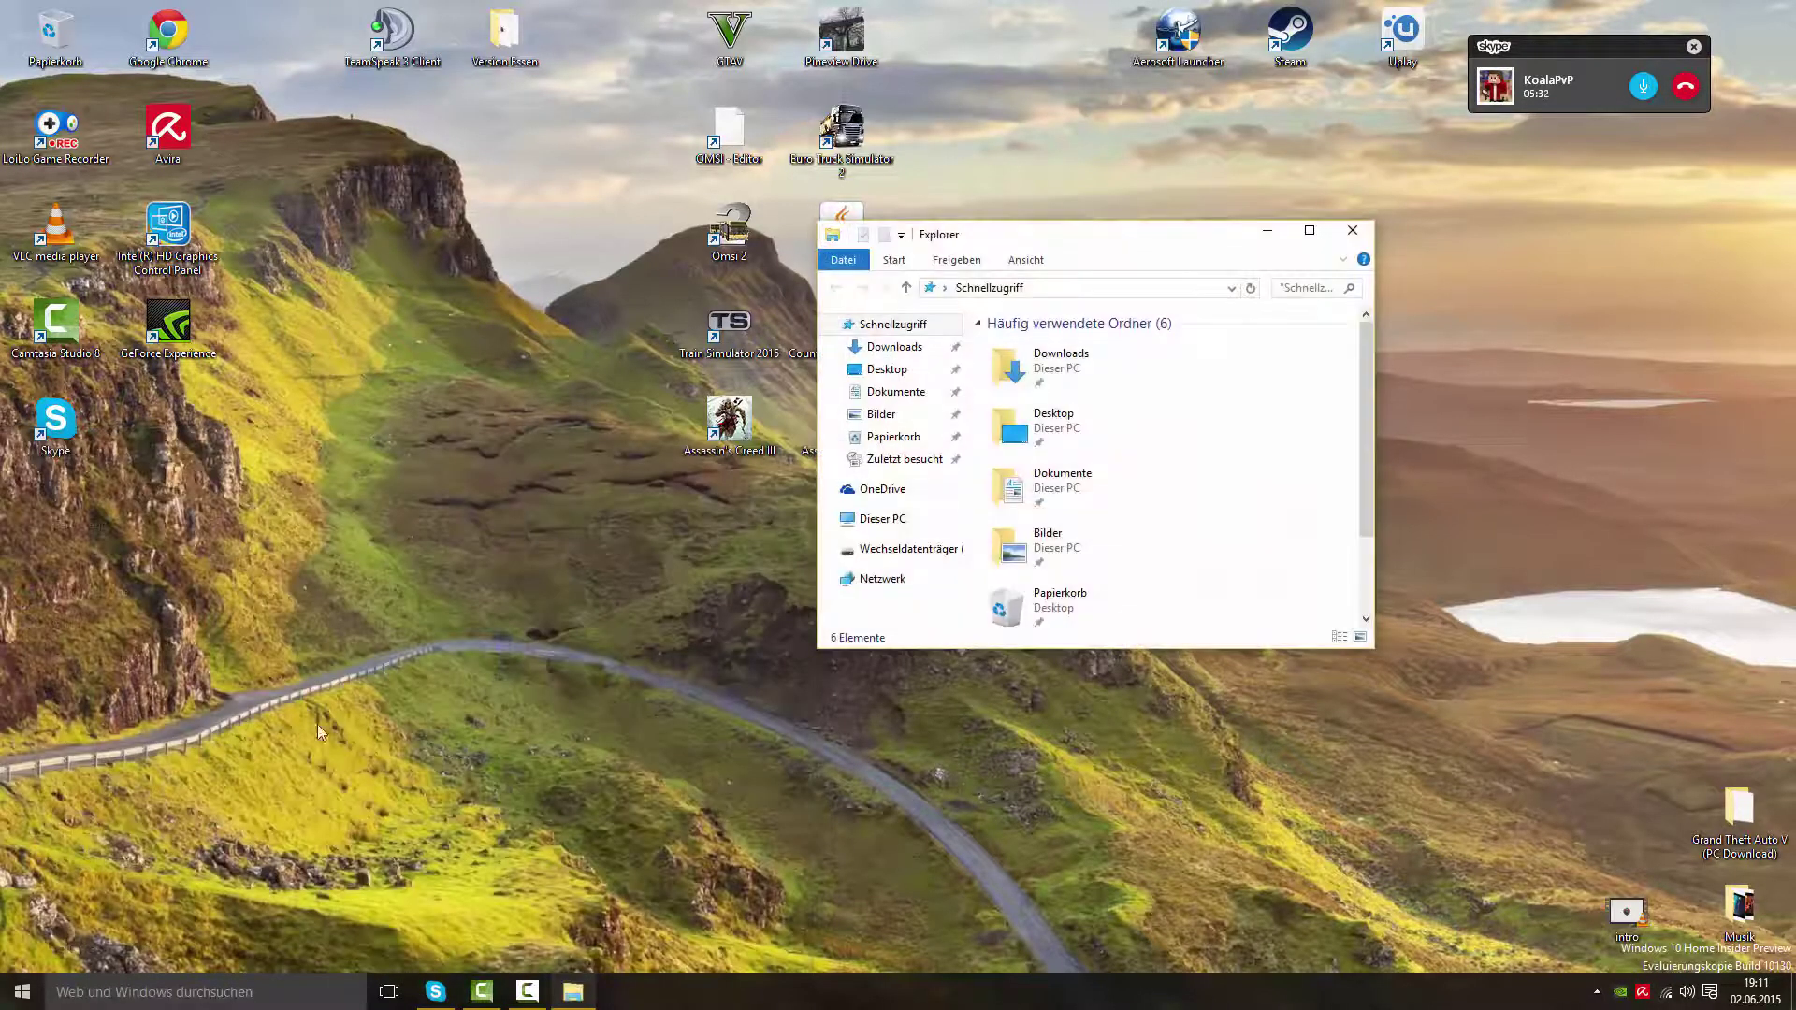
drag(991, 210, 1004, 2)
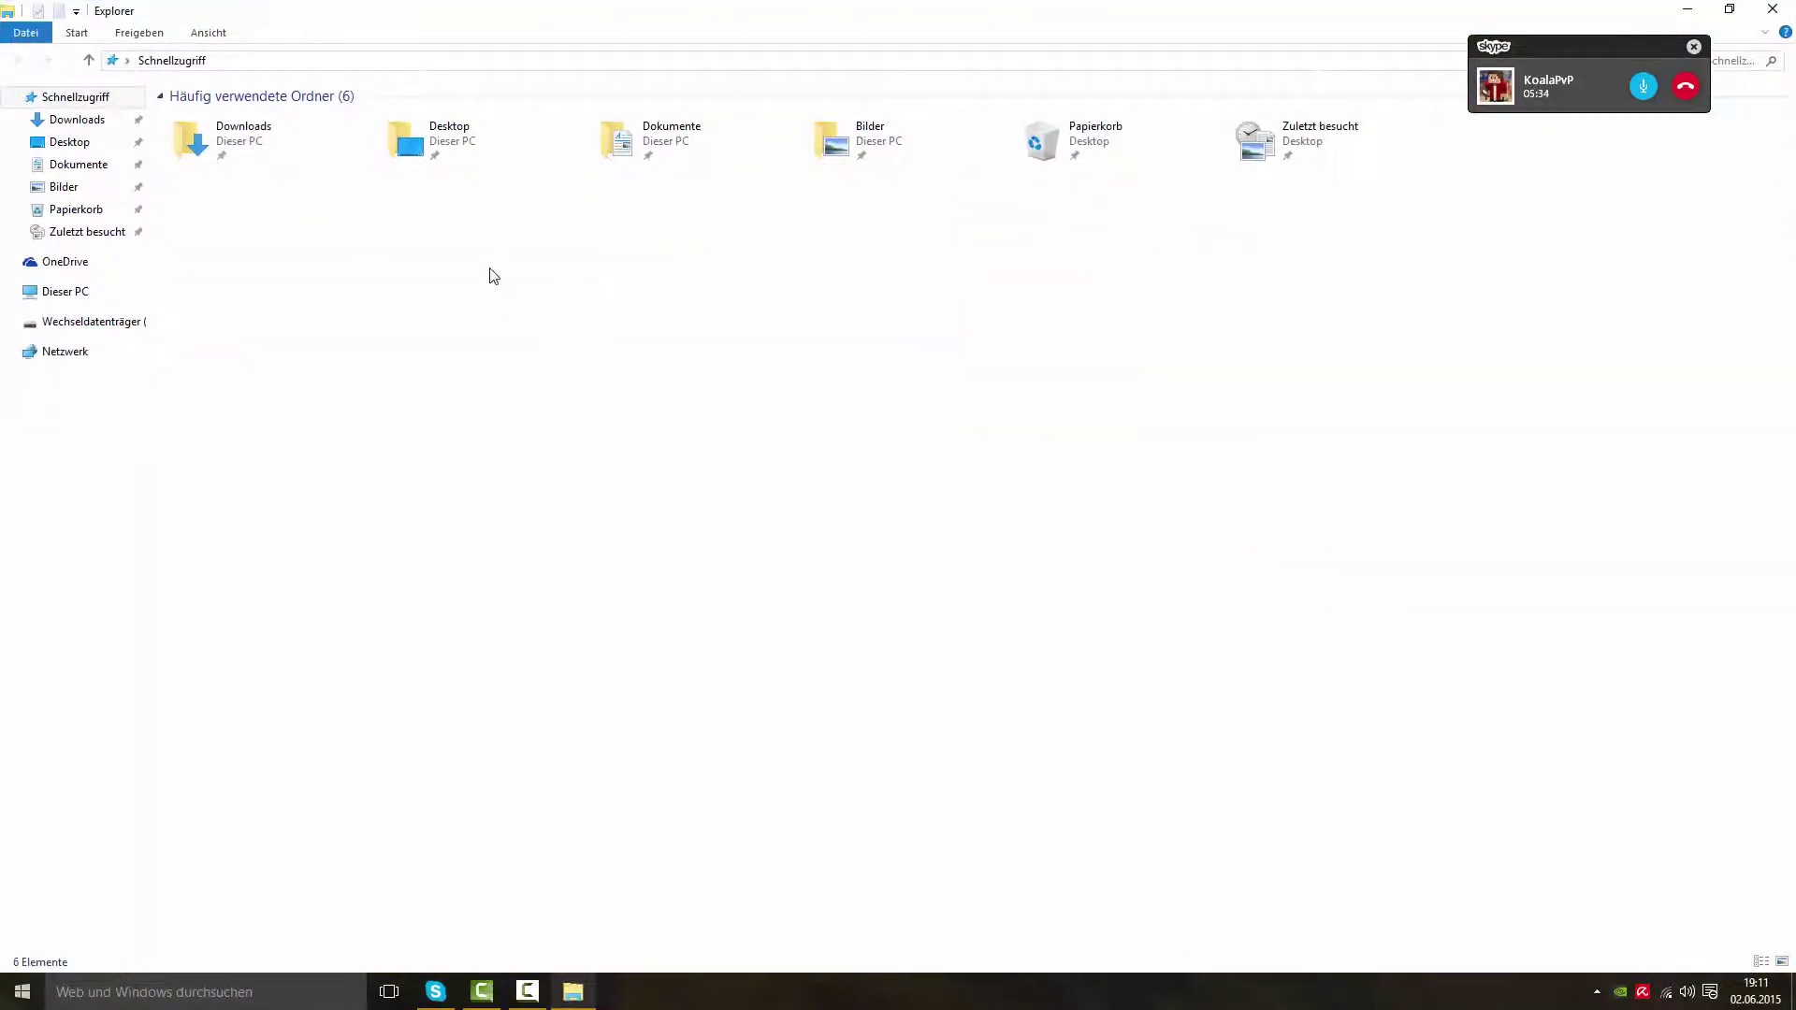
click(82, 326)
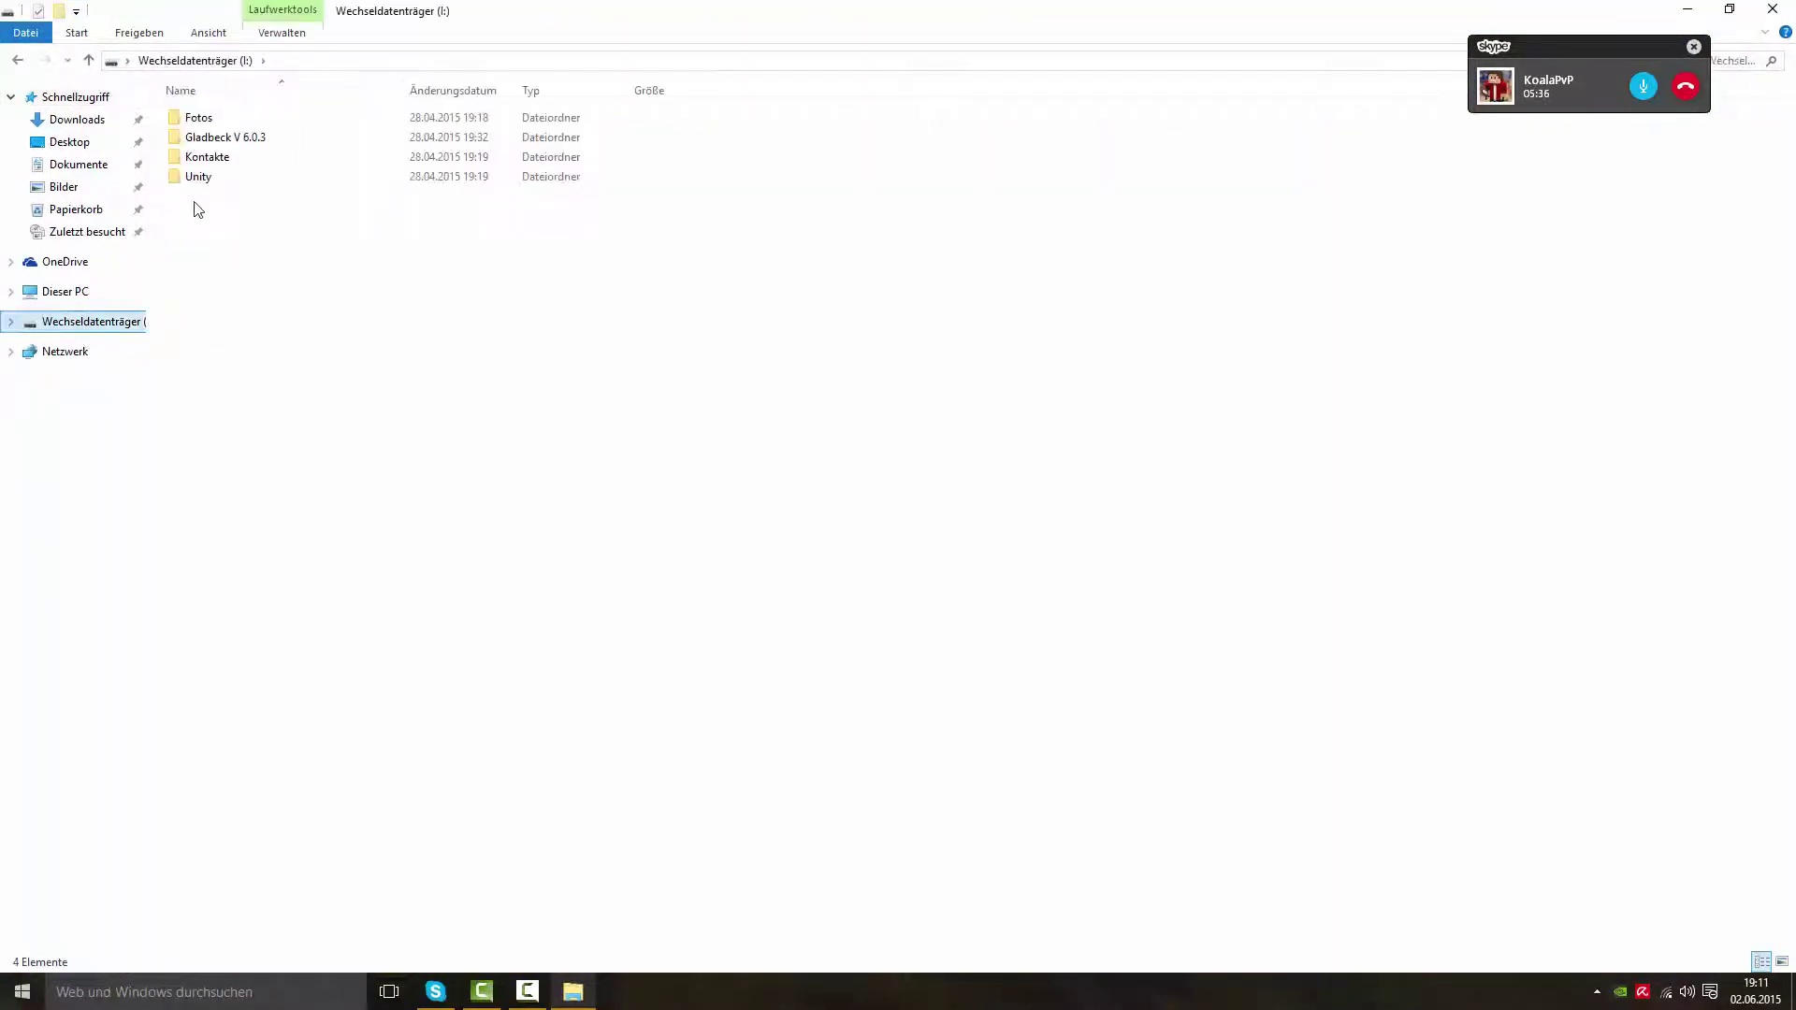
double_click(272, 140)
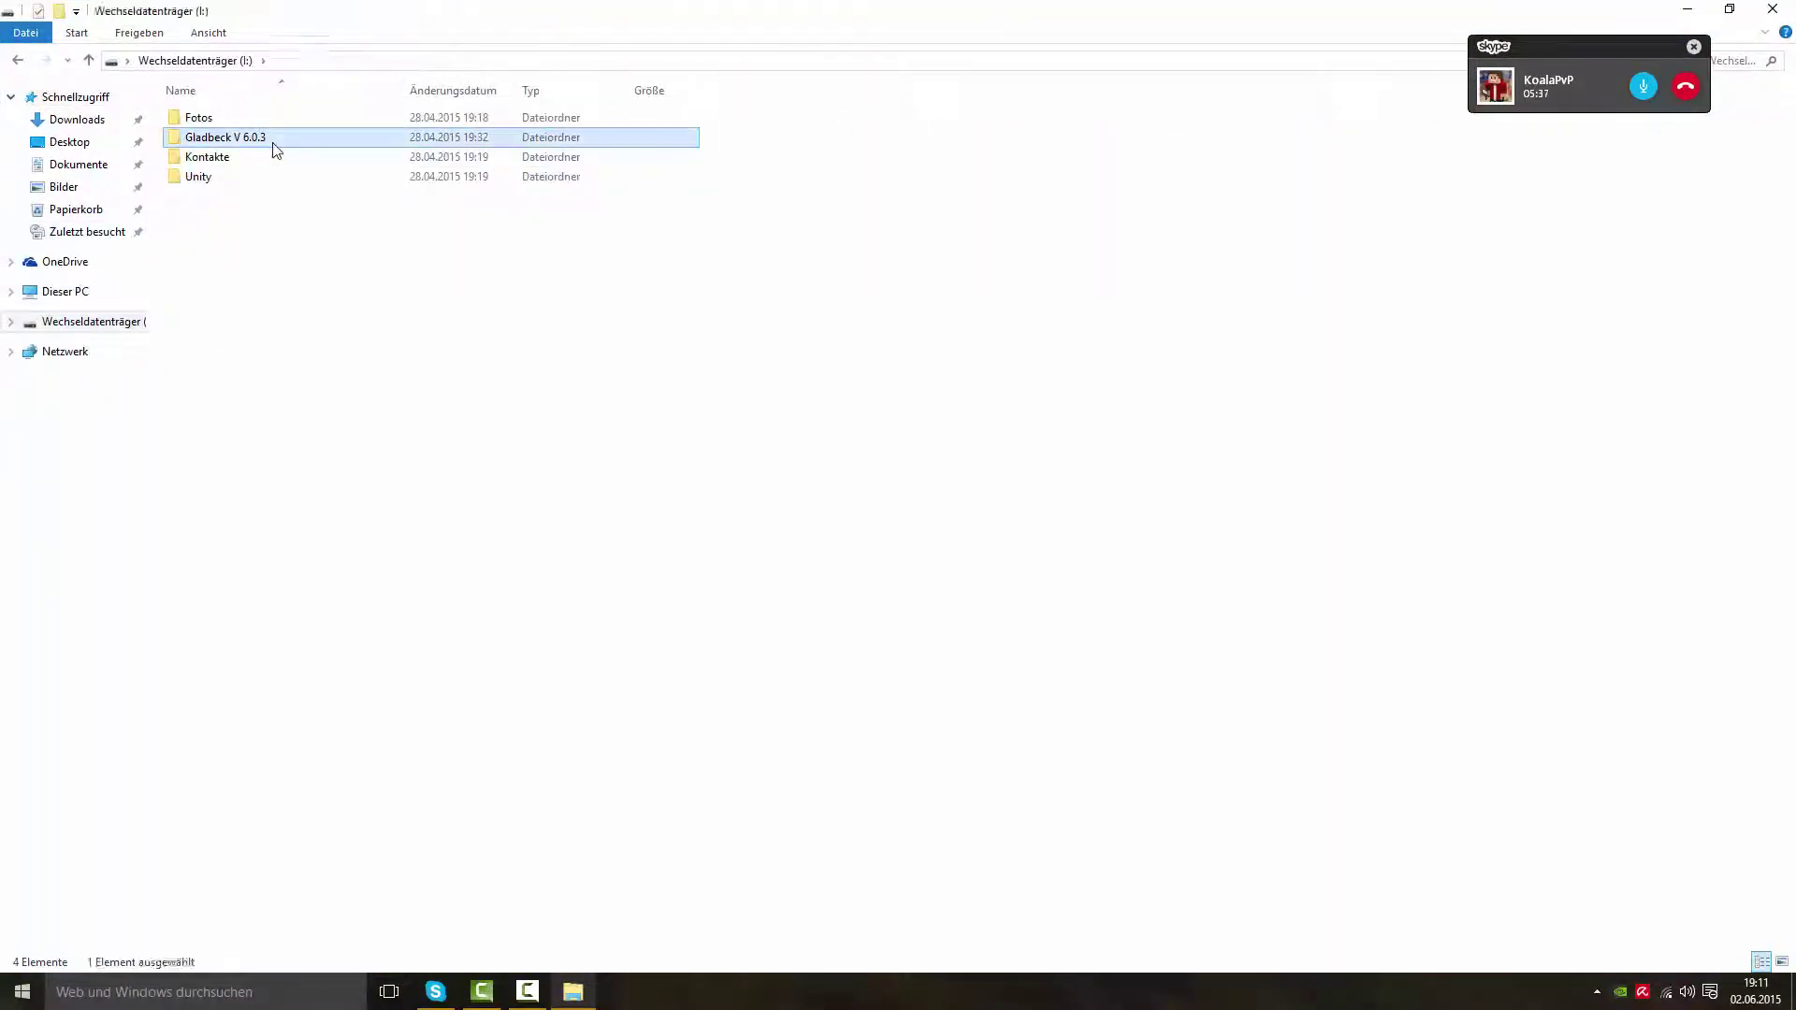
click(75, 351)
click(1772, 8)
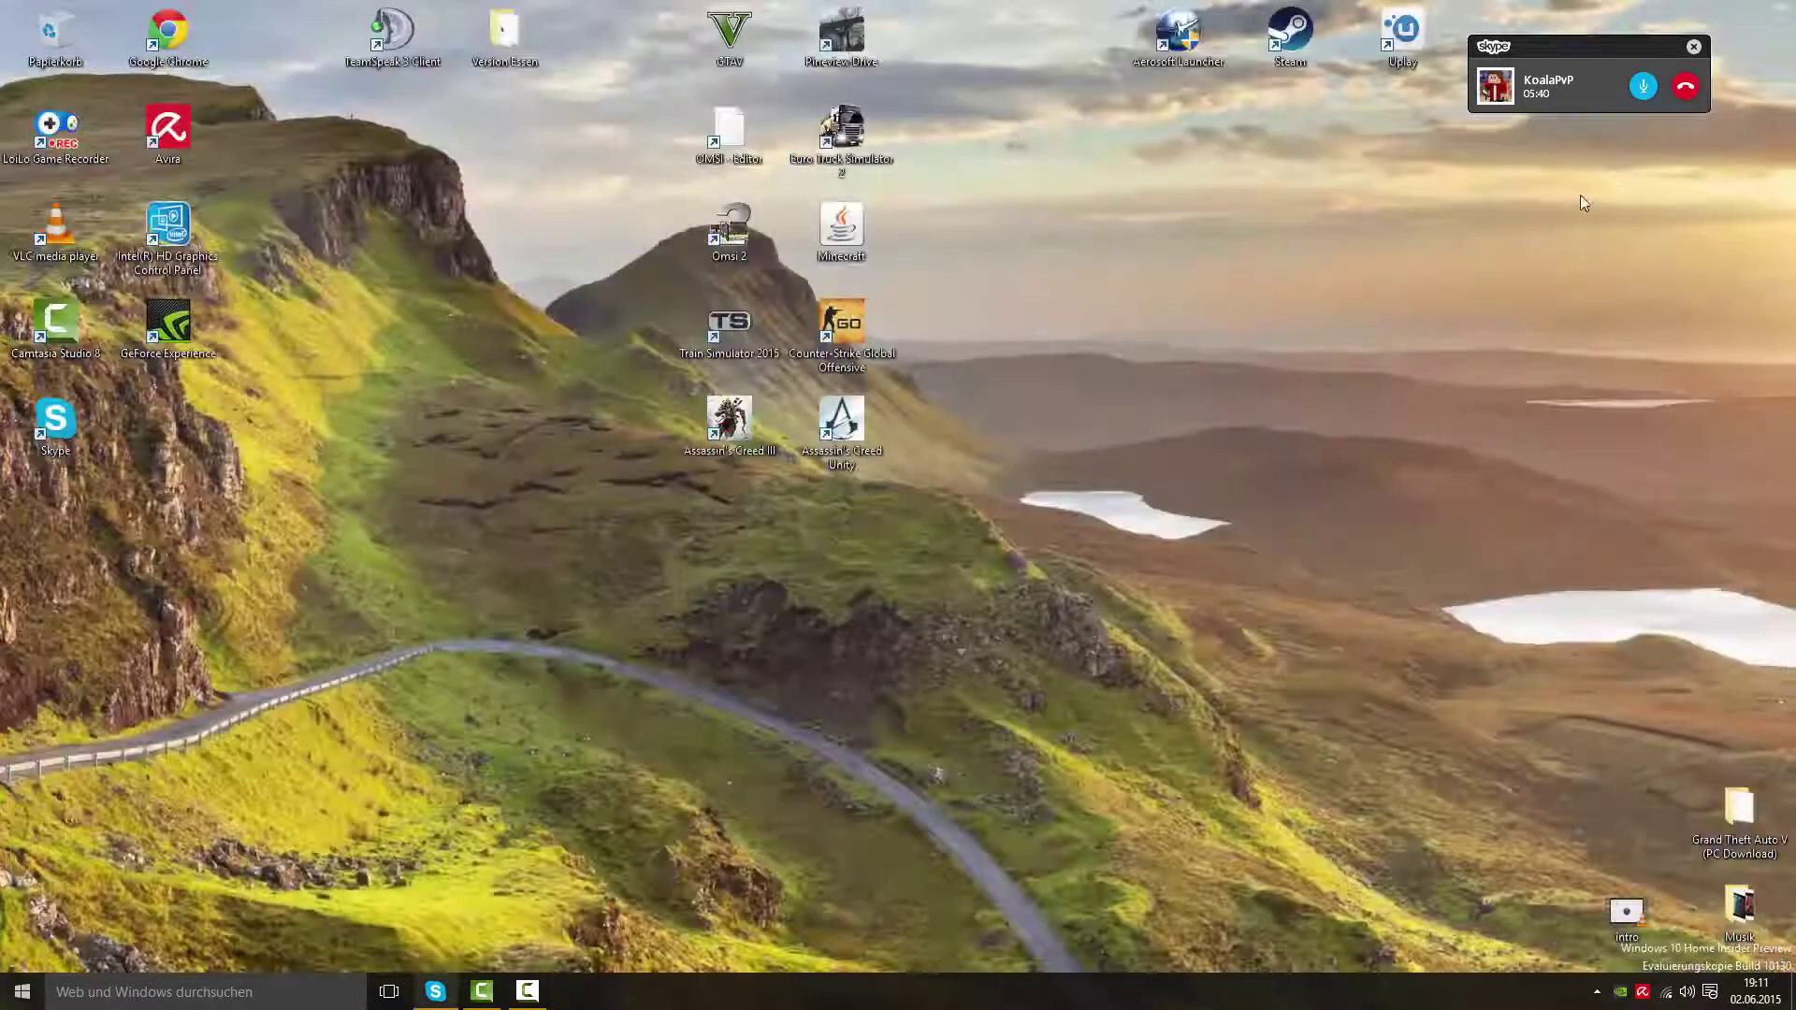
- Open the Windows settings in a maximized window and show the Update und Sicherheit section
click(22, 992)
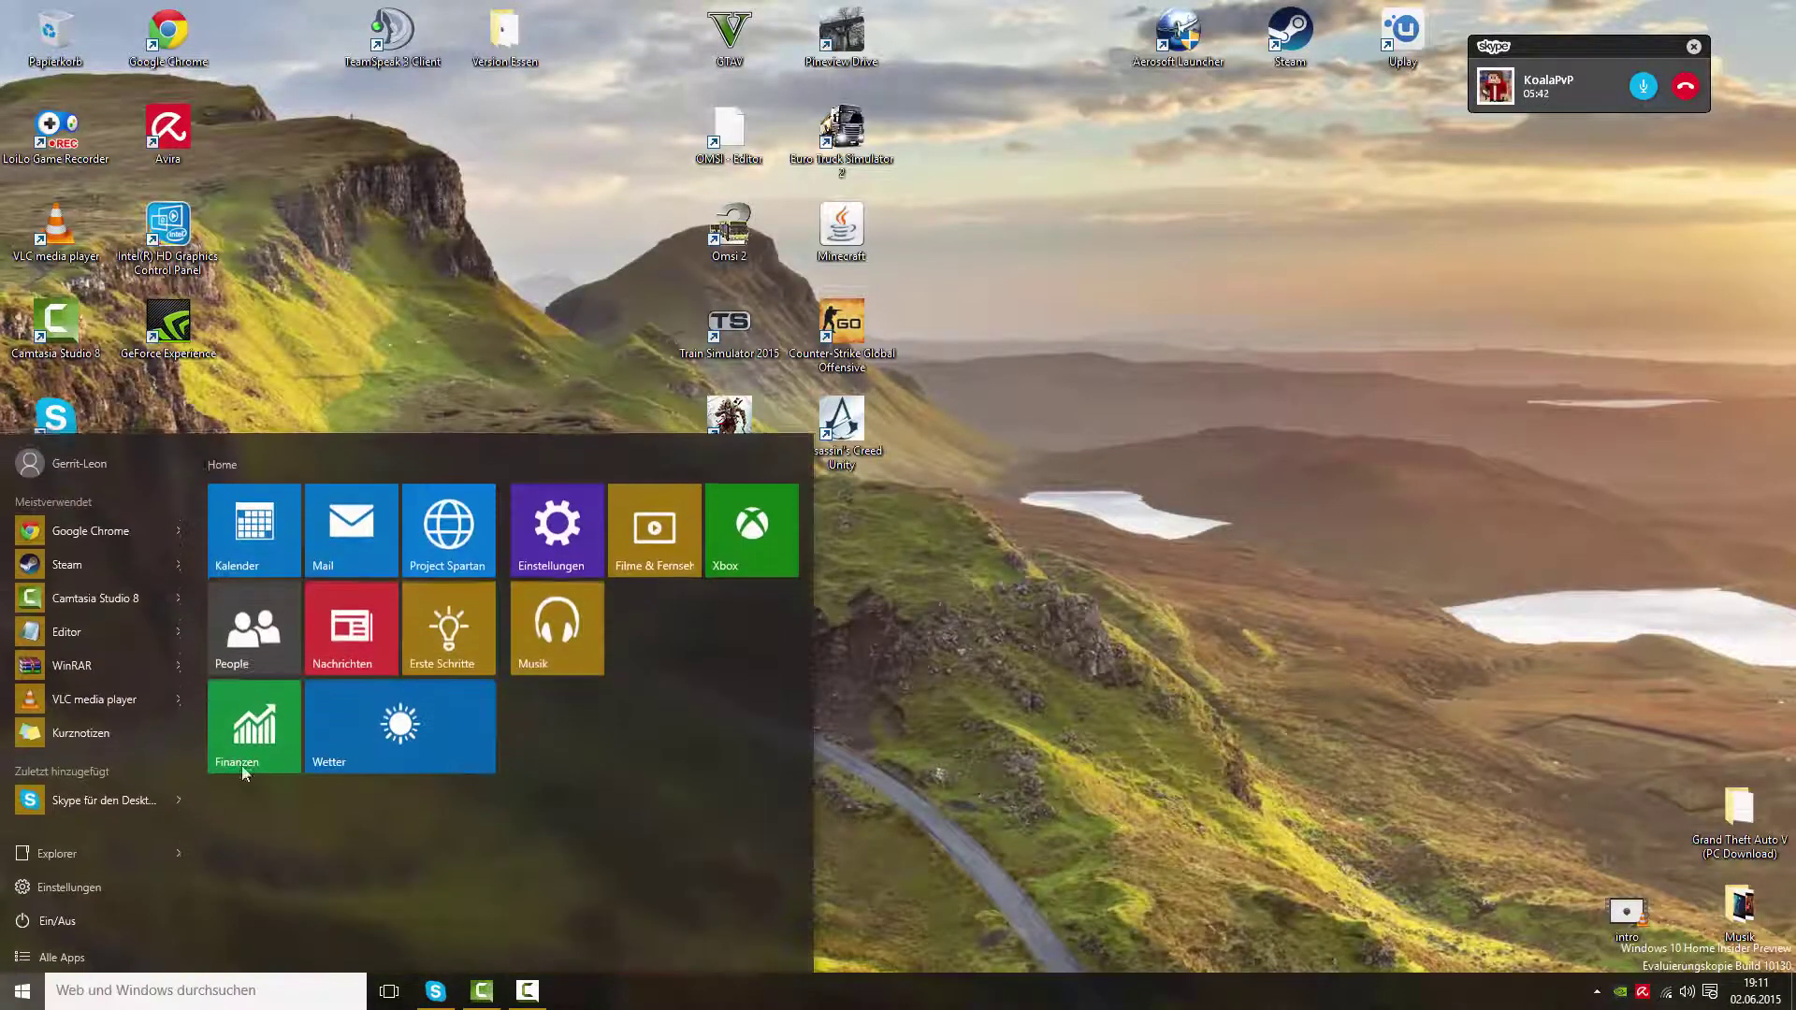
click(552, 531)
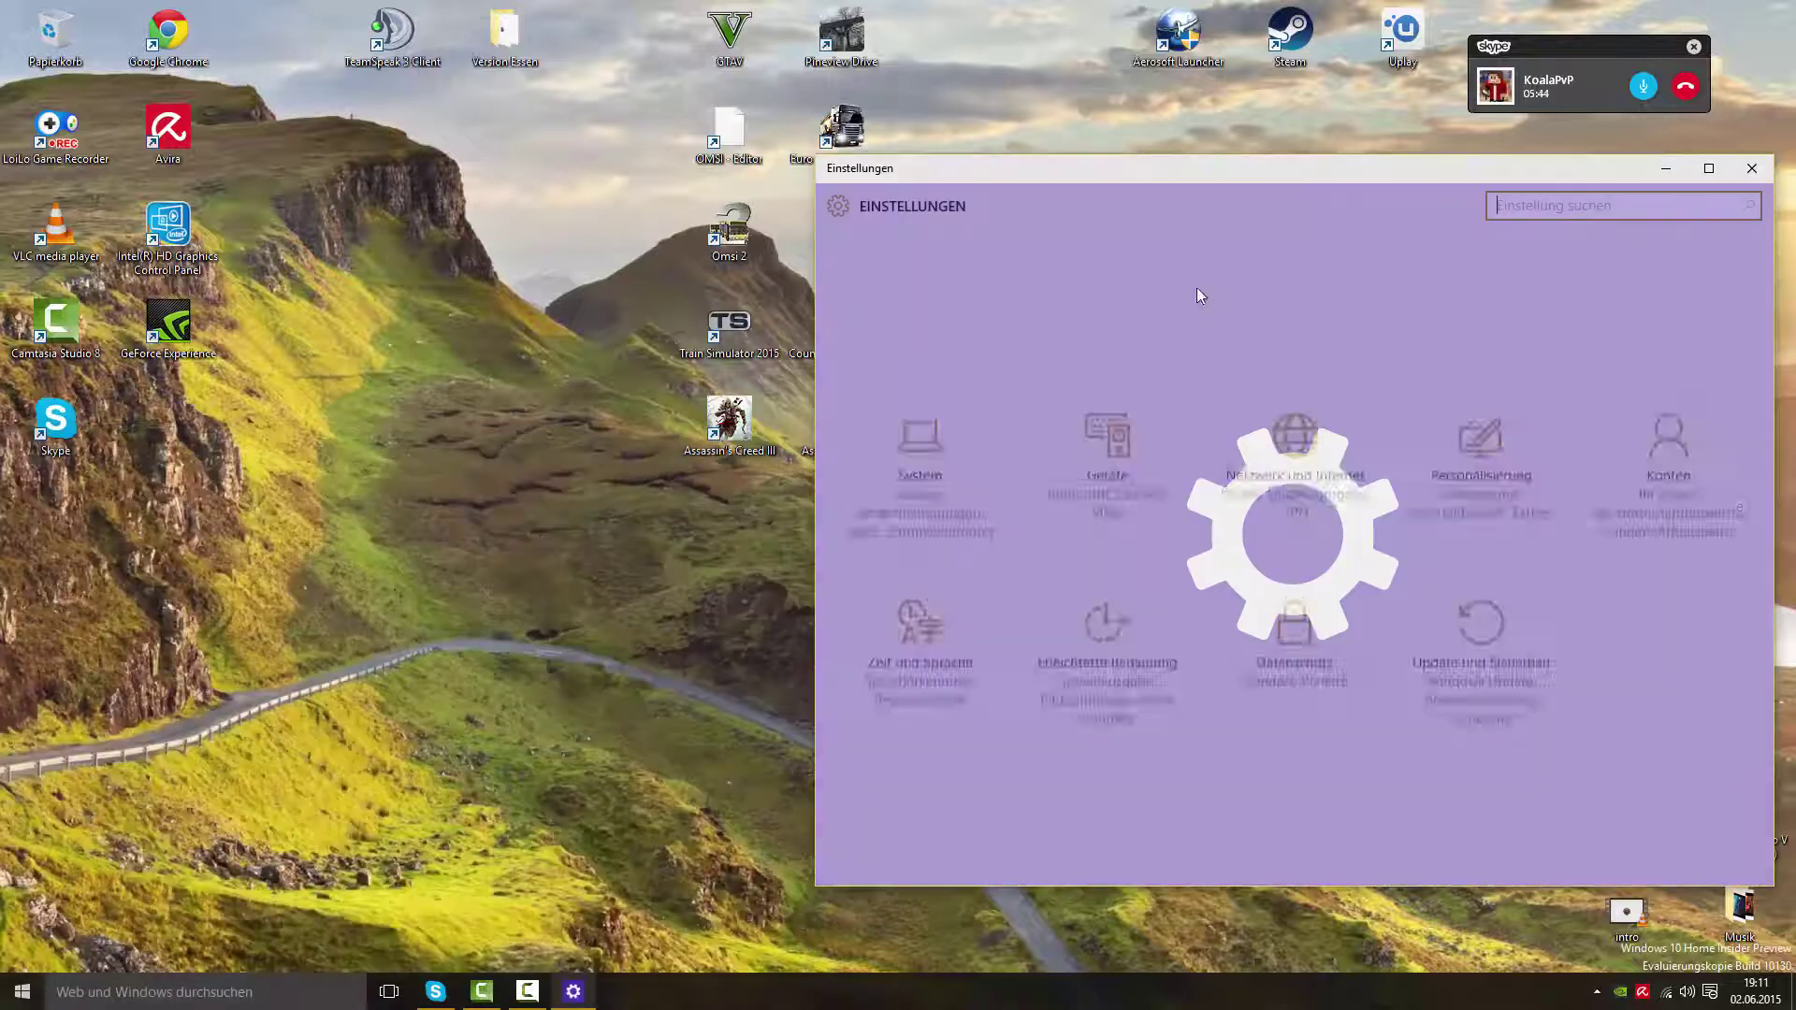
double_click(1044, 176)
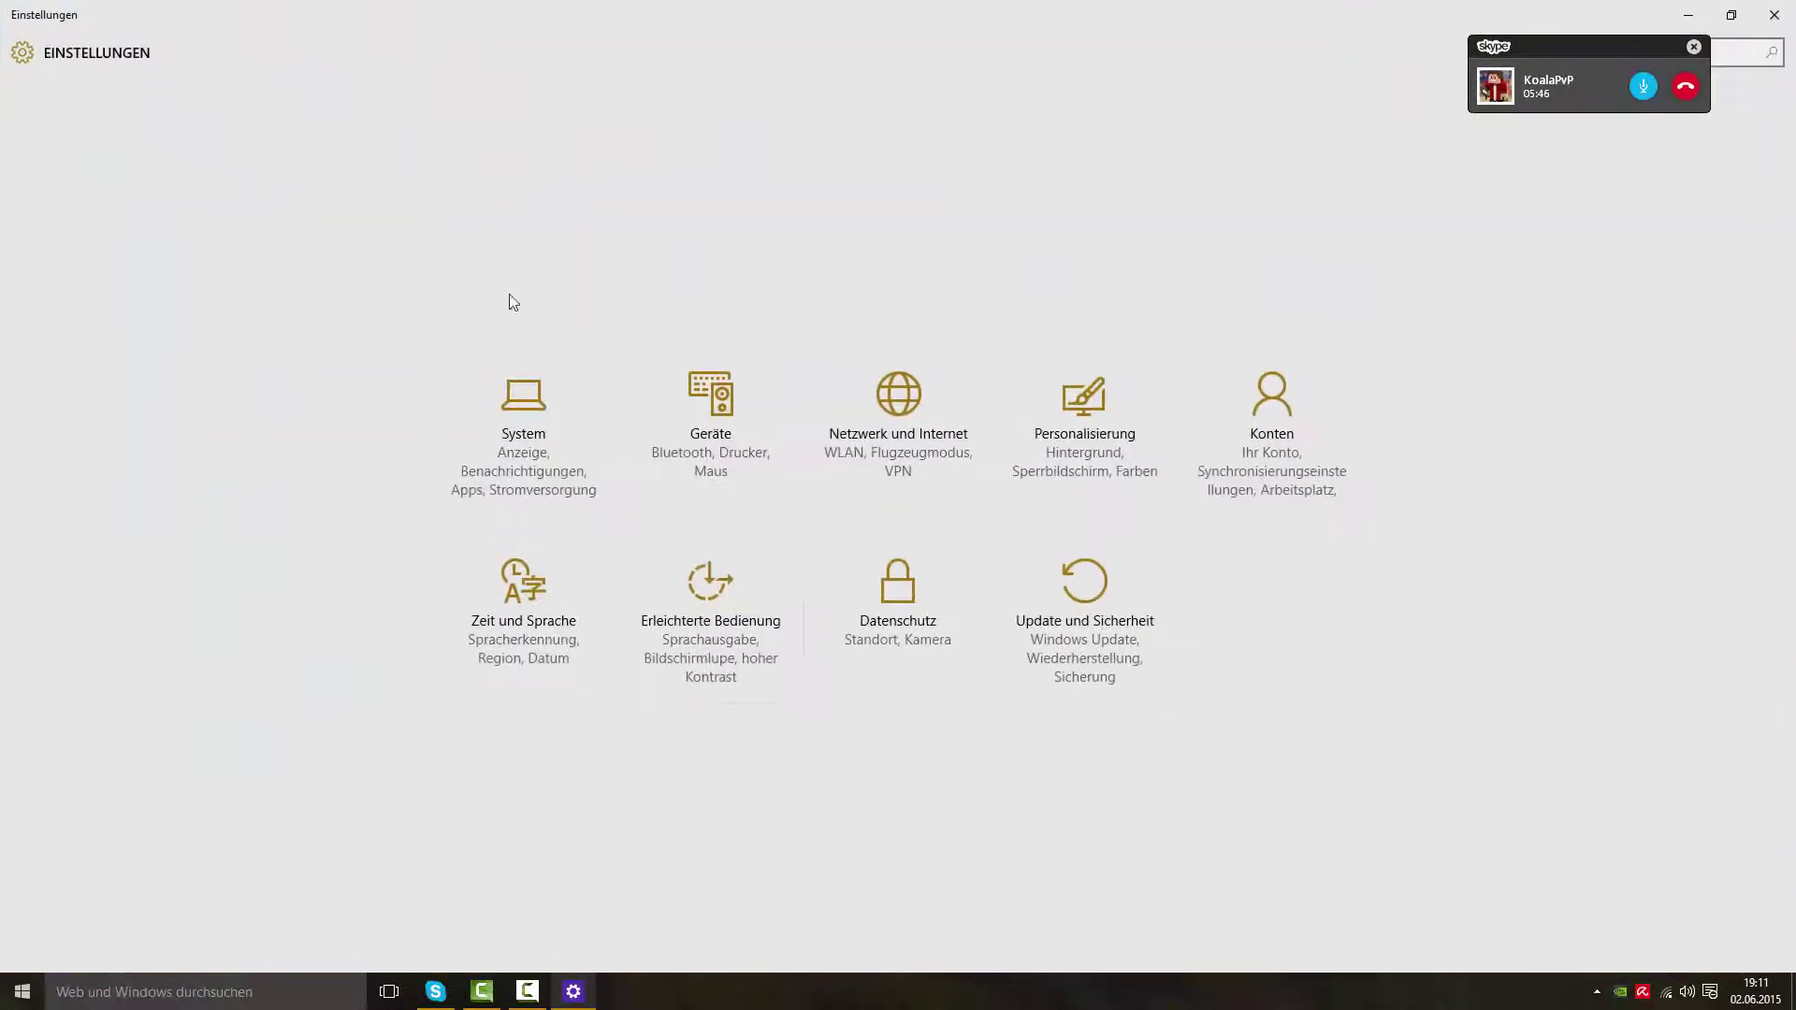
click(1088, 584)
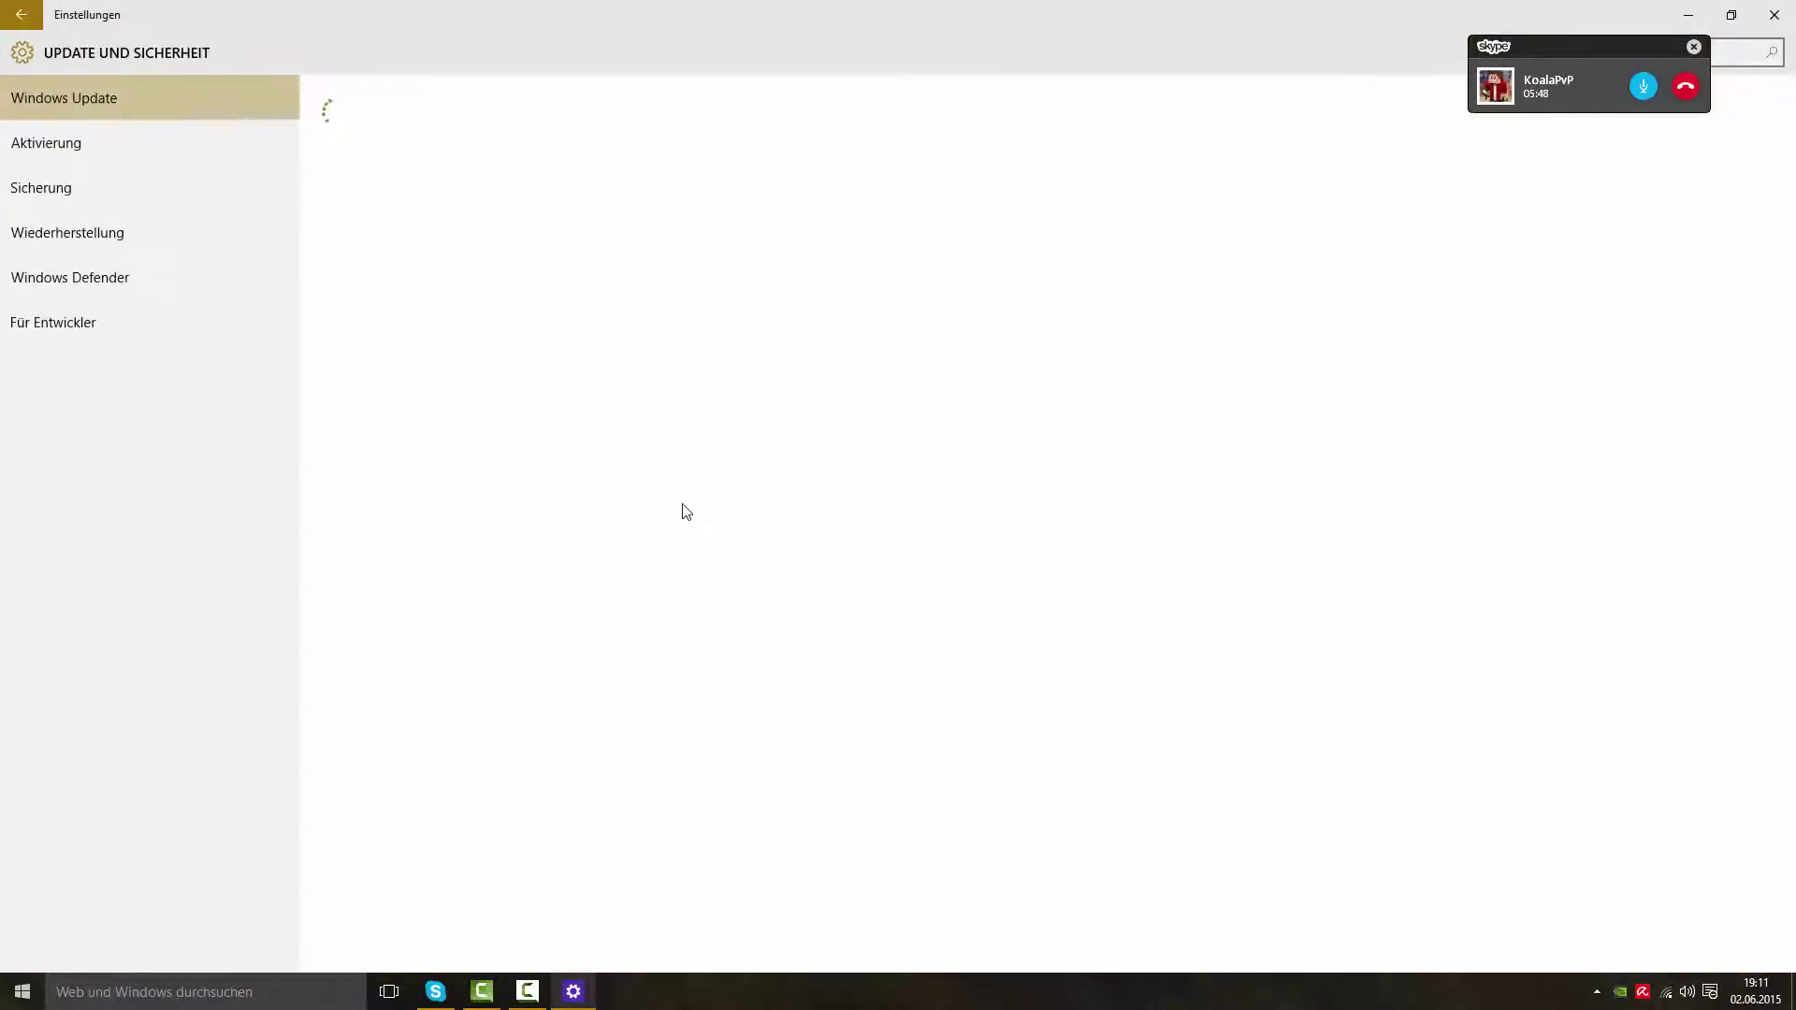
- Review the Aktivierung, Sicherung, Windows Defender, Für Entwickler and Wiederherstellung pages, and close the settings
click(145, 146)
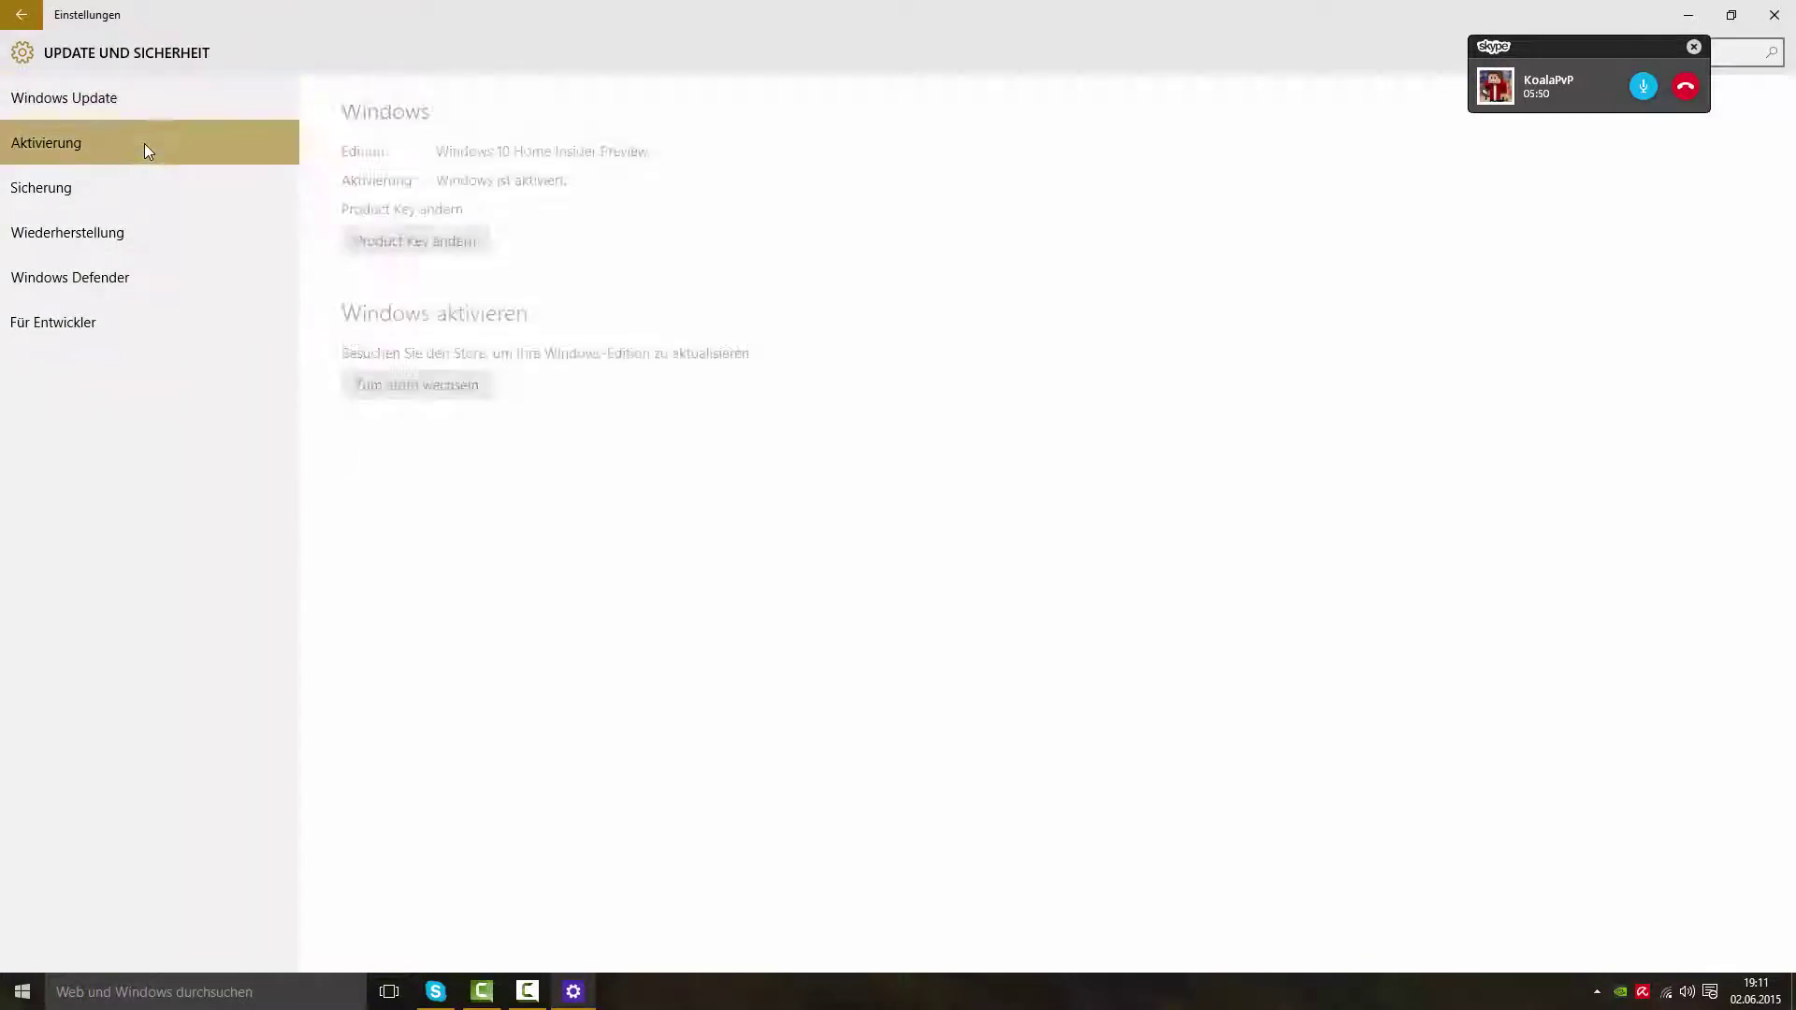
click(155, 177)
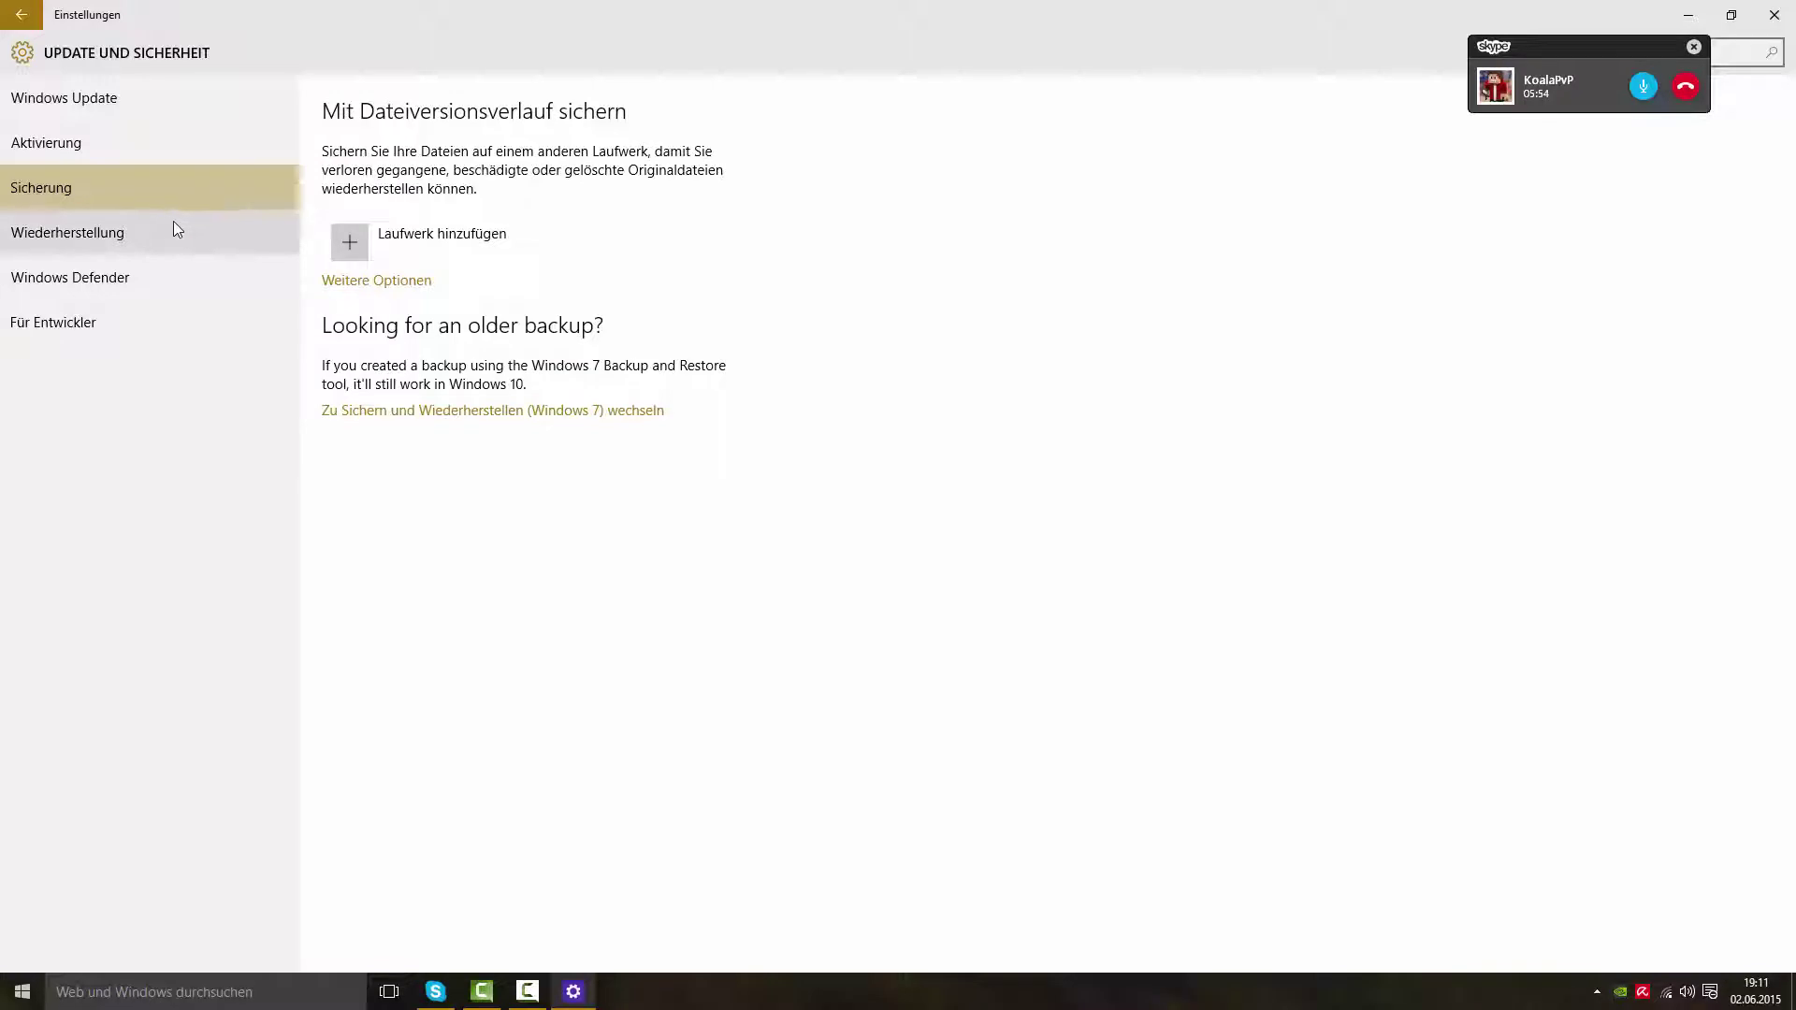
click(120, 276)
click(124, 316)
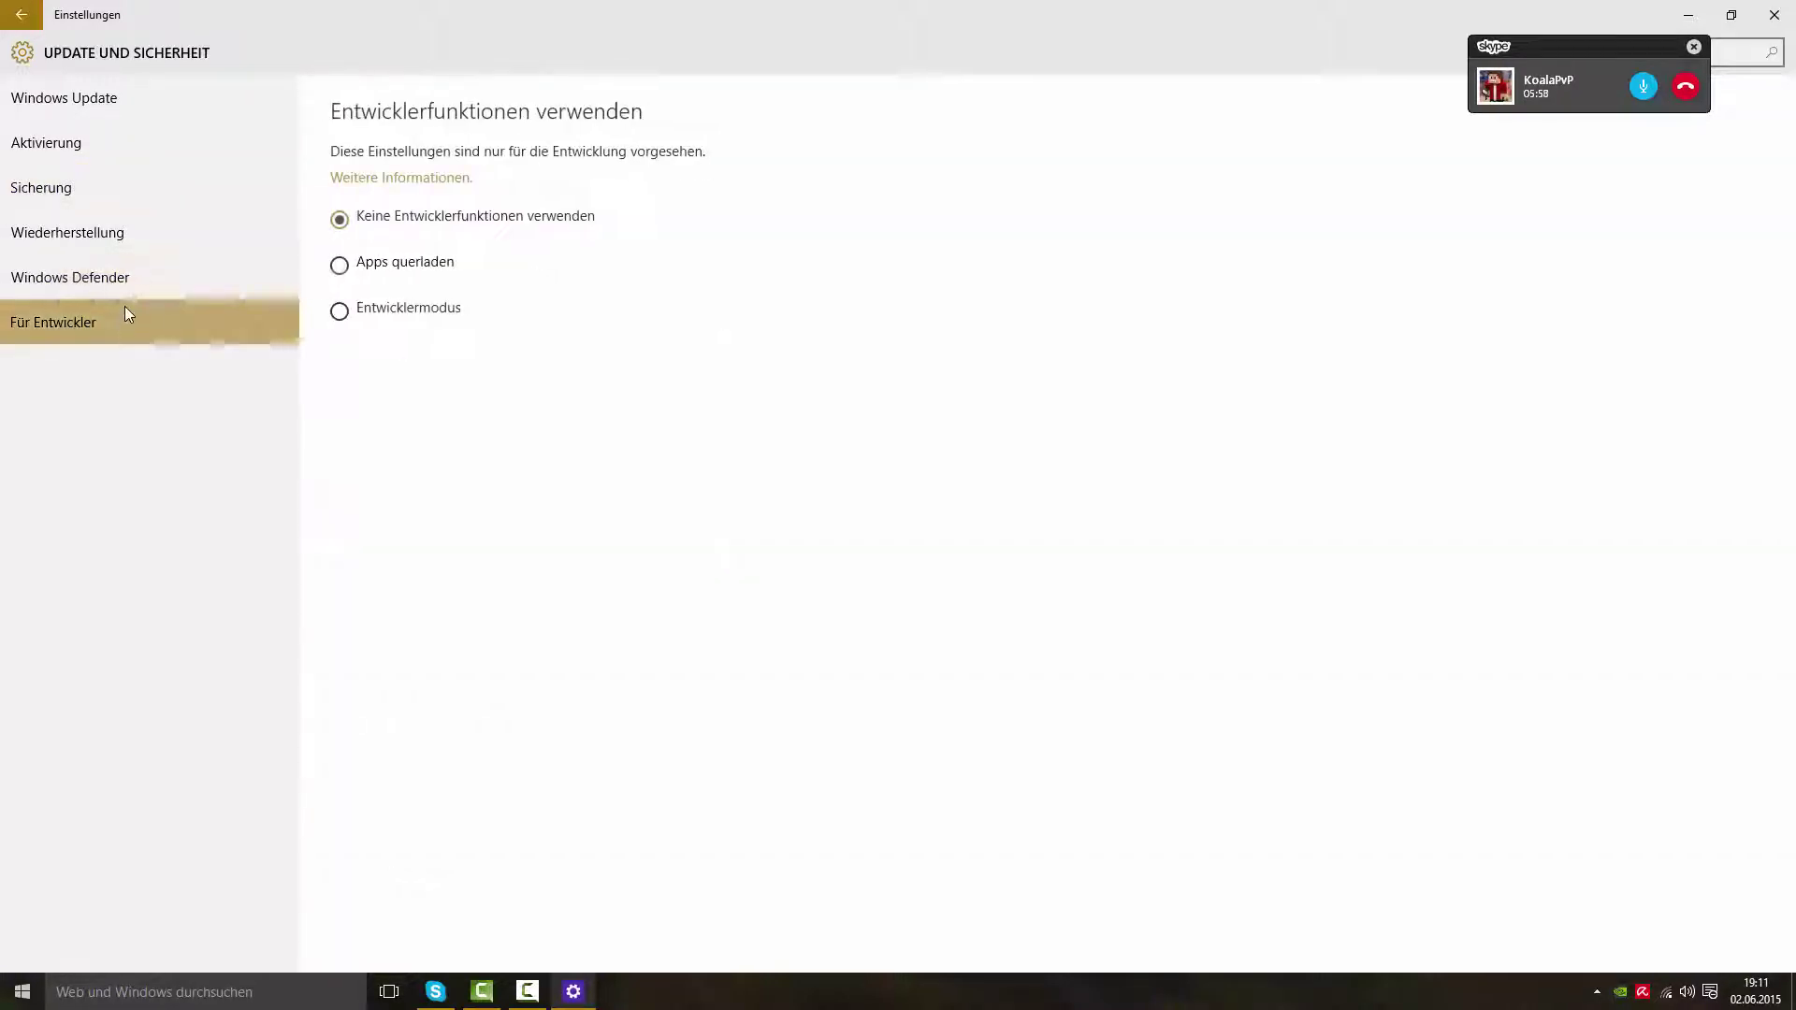
click(152, 232)
click(1731, 15)
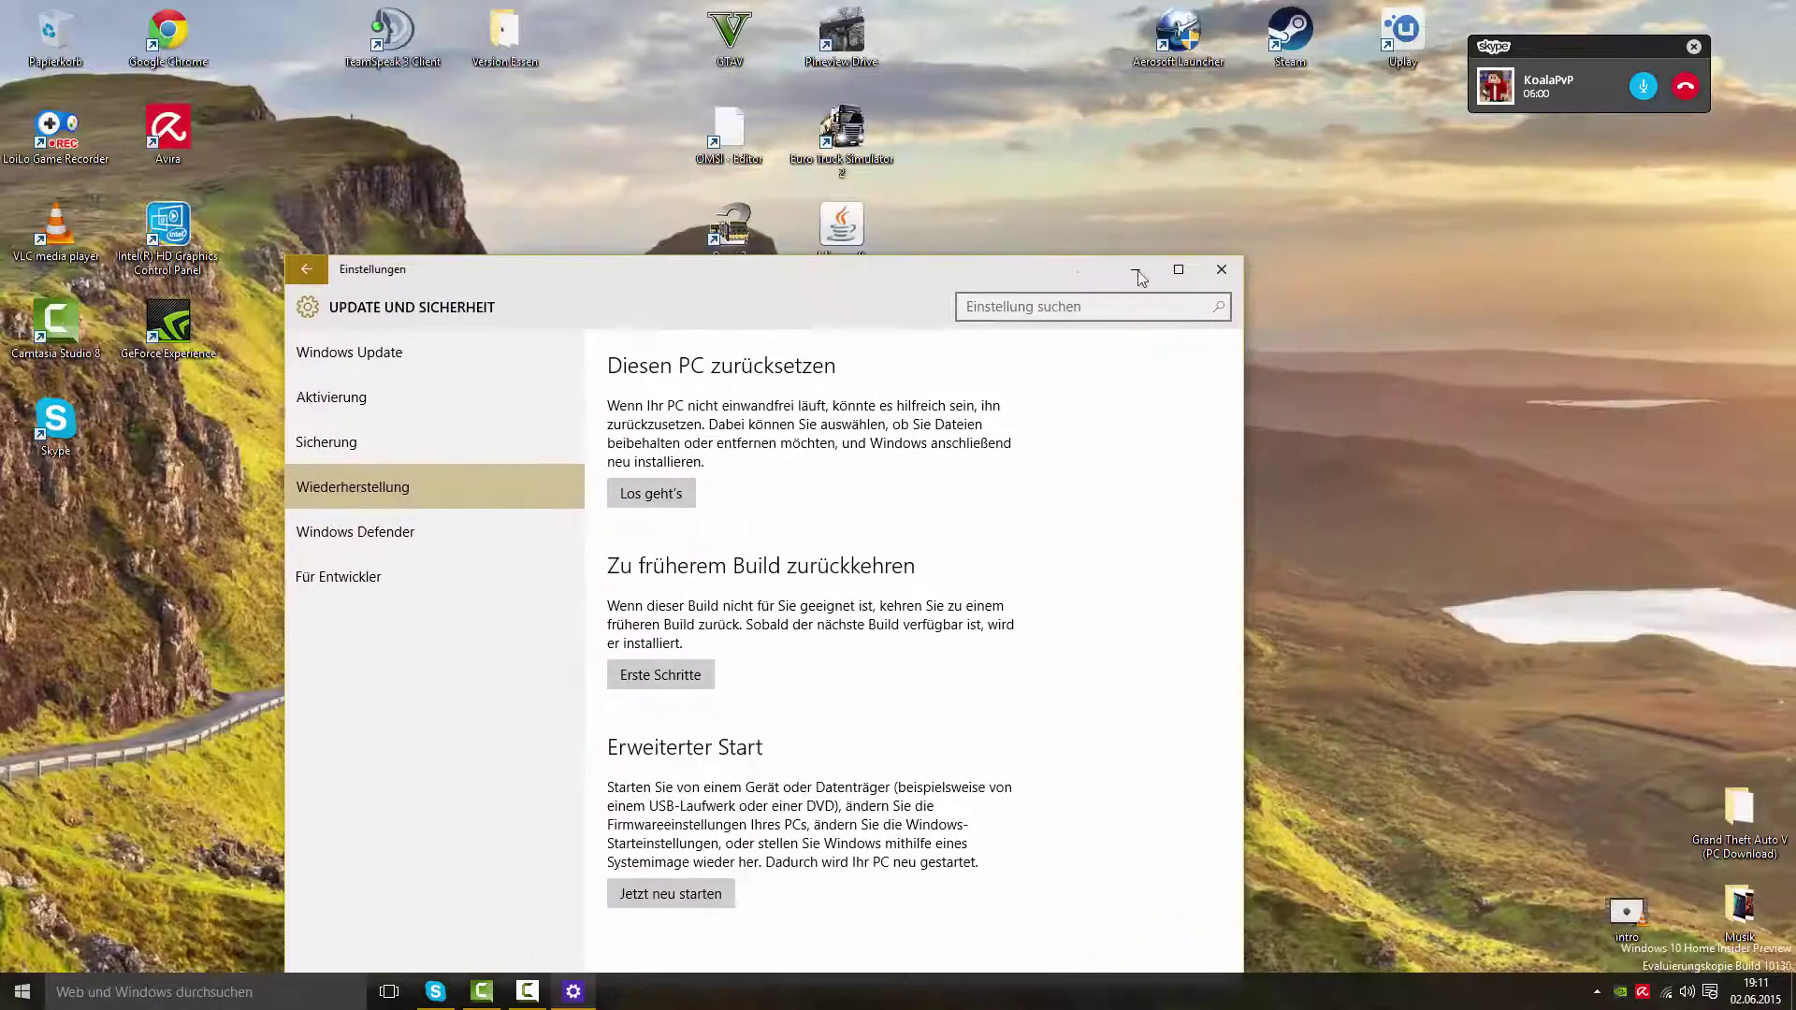
click(1214, 47)
key(super)
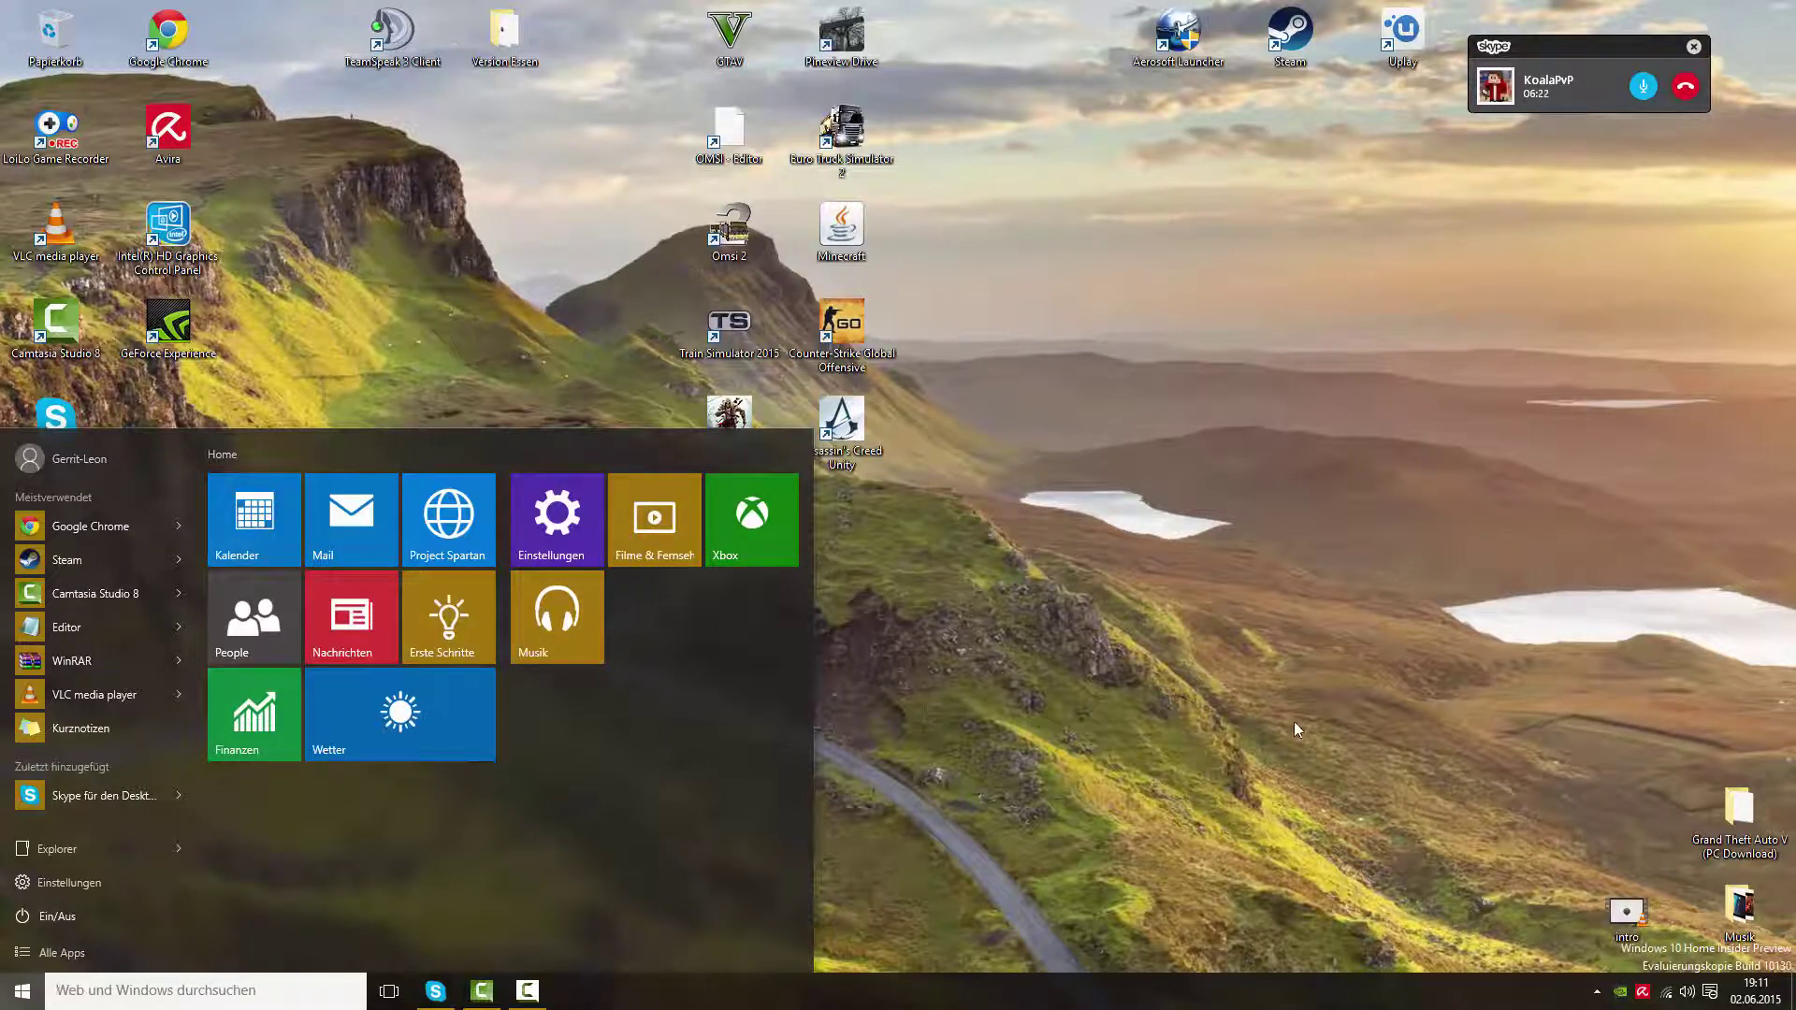
click(846, 785)
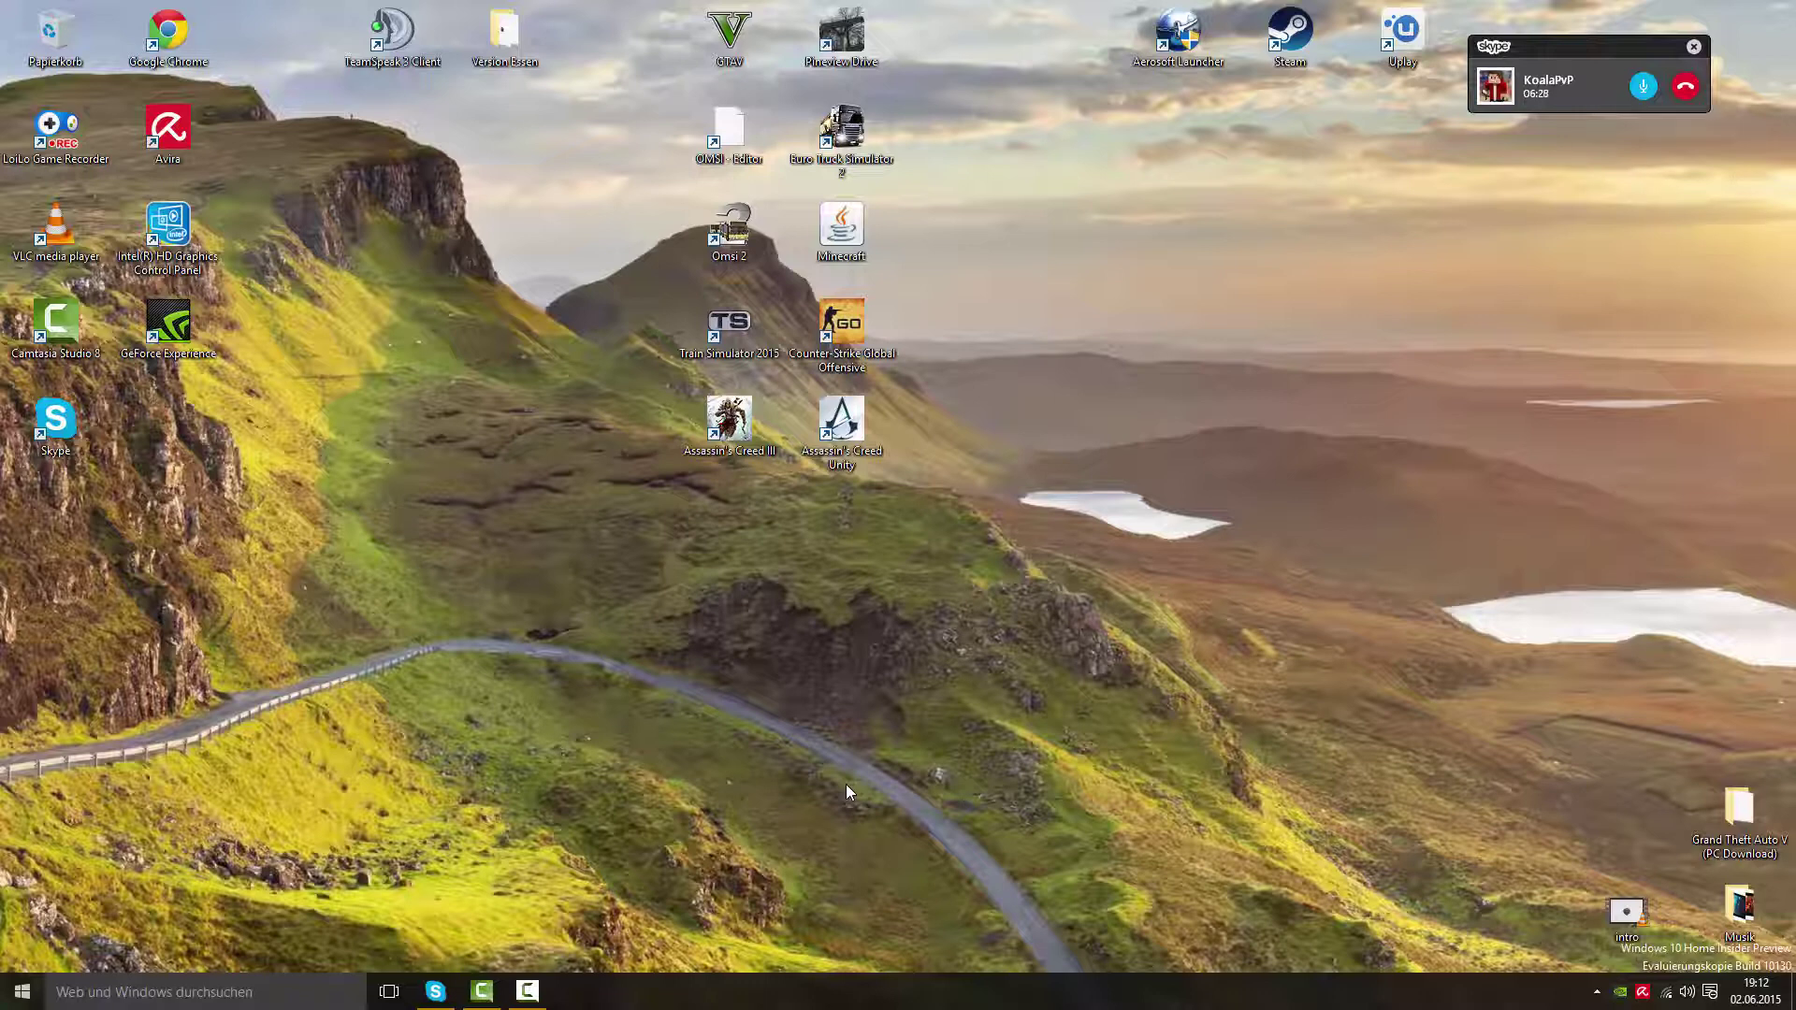
key(super)
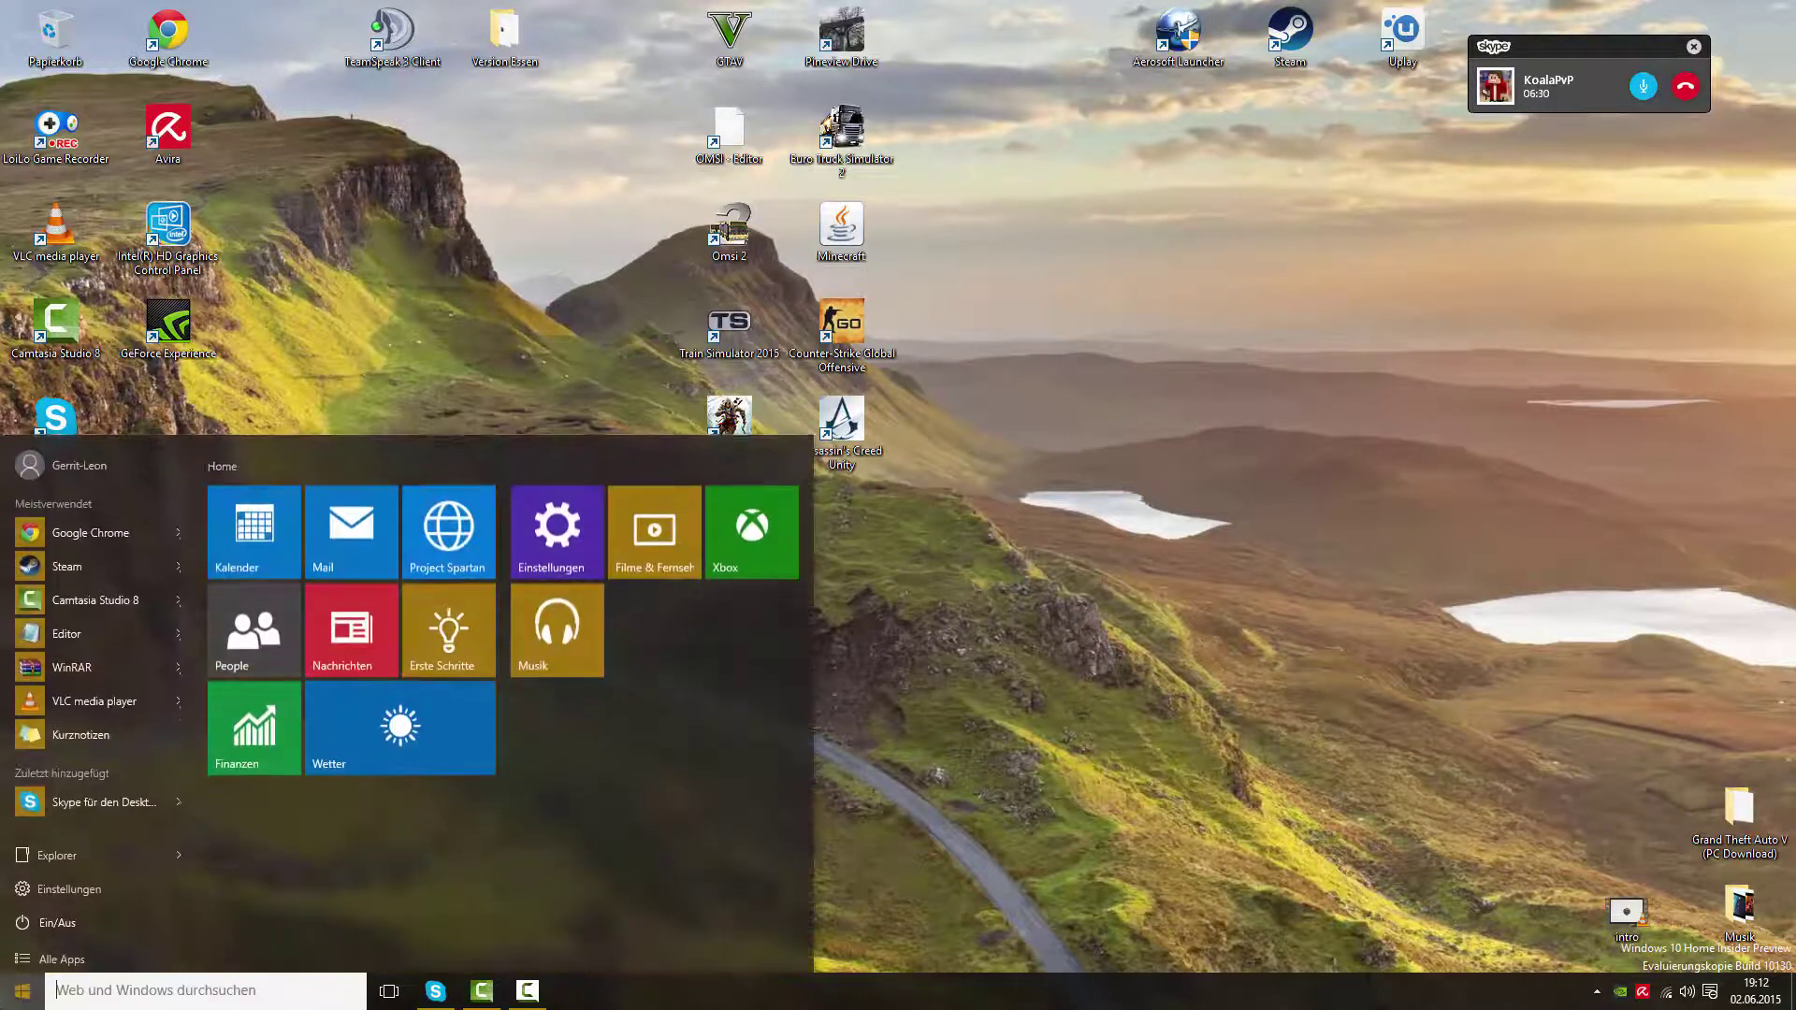
click(940, 688)
key(super)
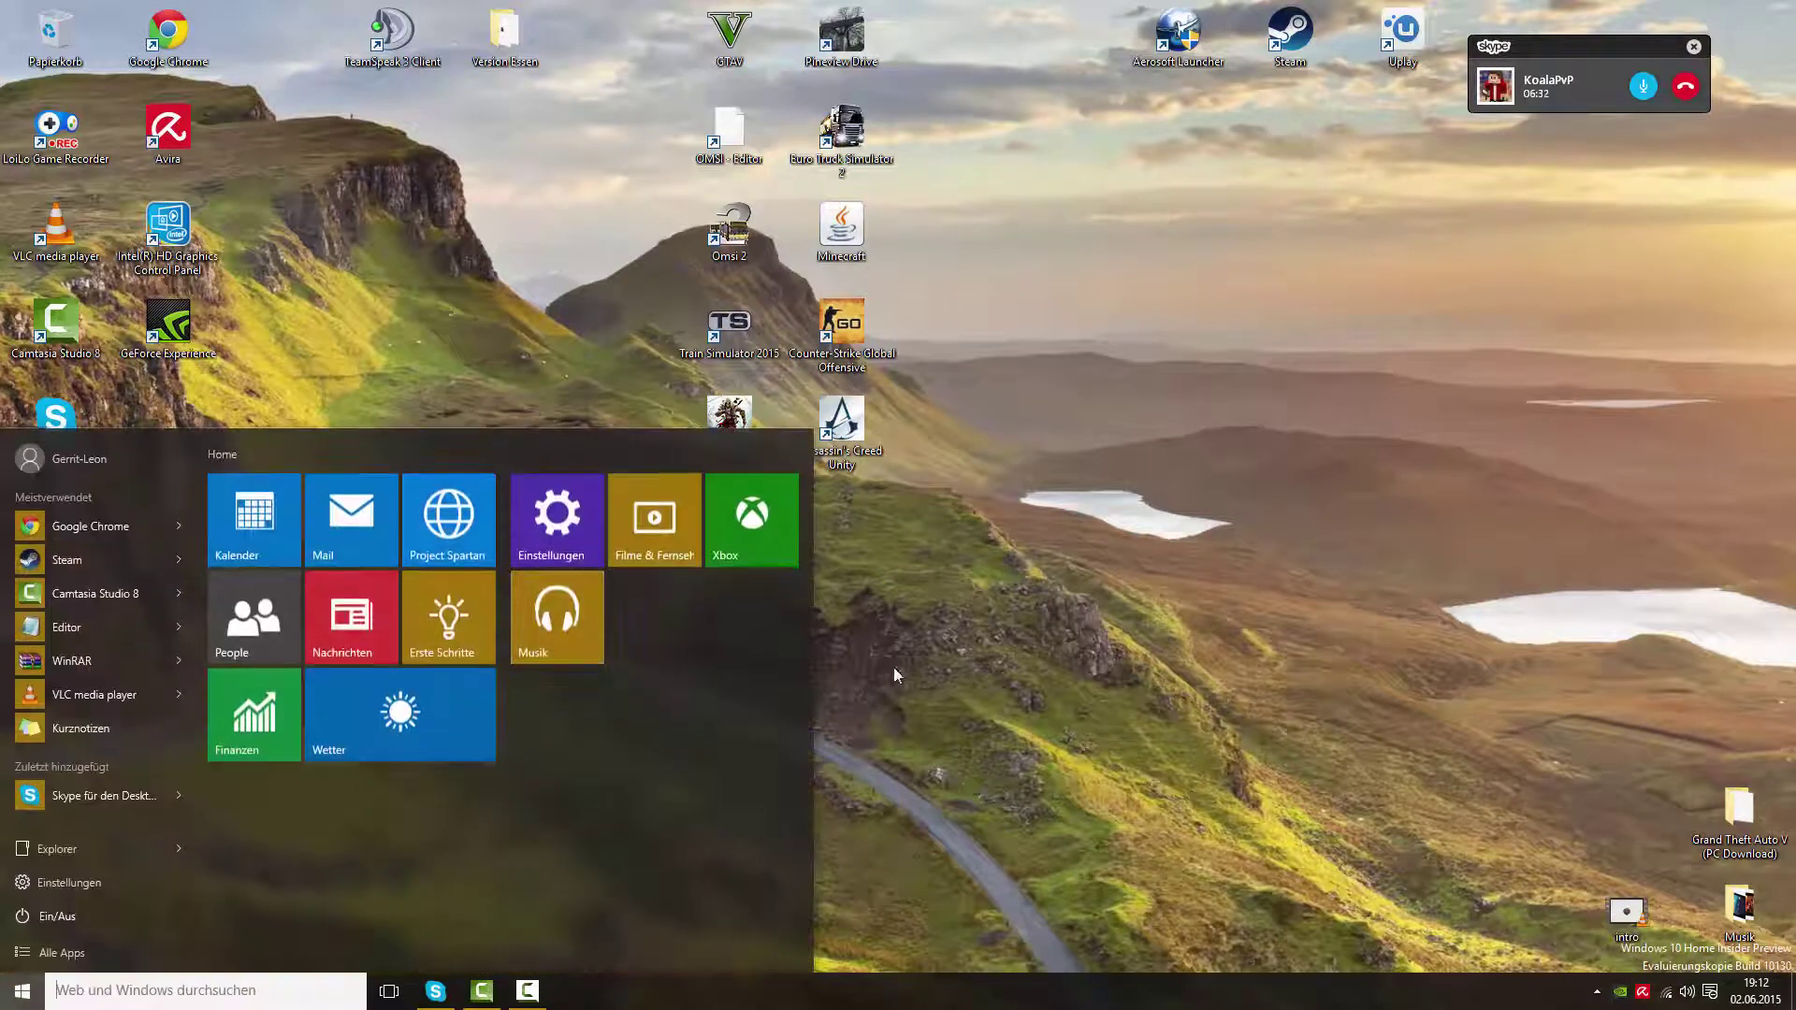
click(894, 666)
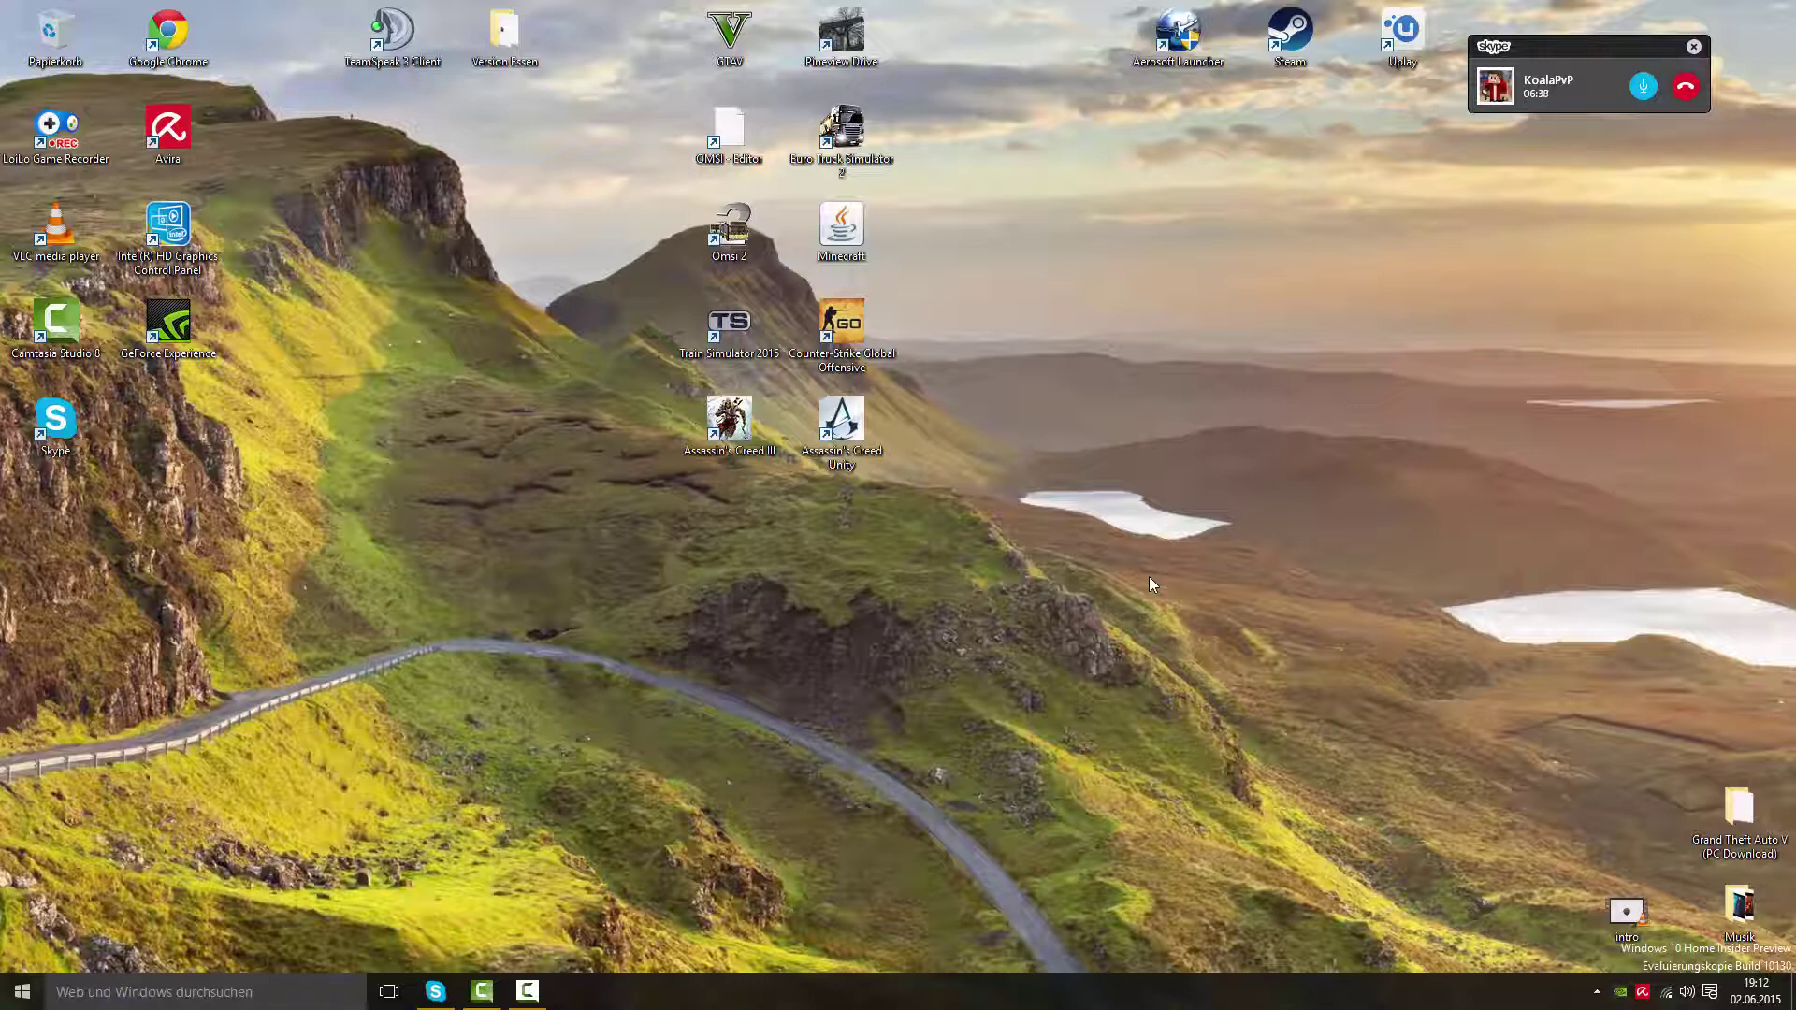
key(super)
key(super)
- Start sharing the whole screen in the ongoing Skype call
click(440, 984)
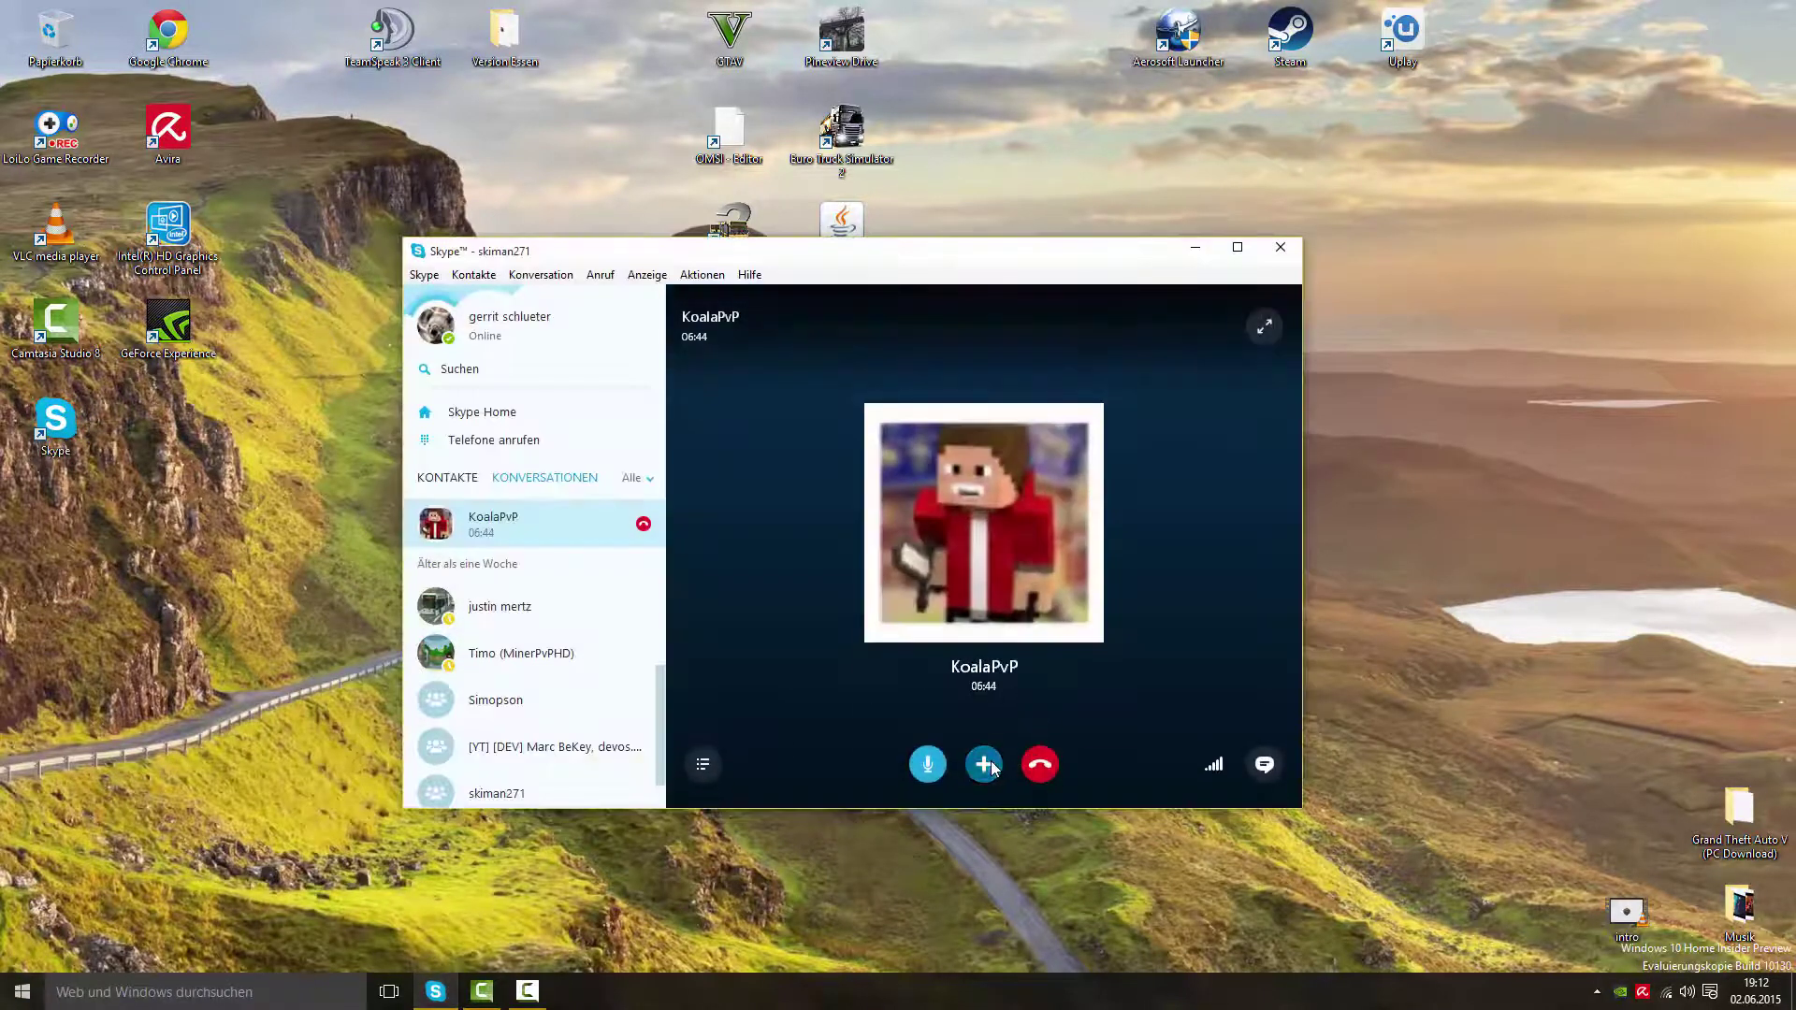
click(983, 764)
click(985, 632)
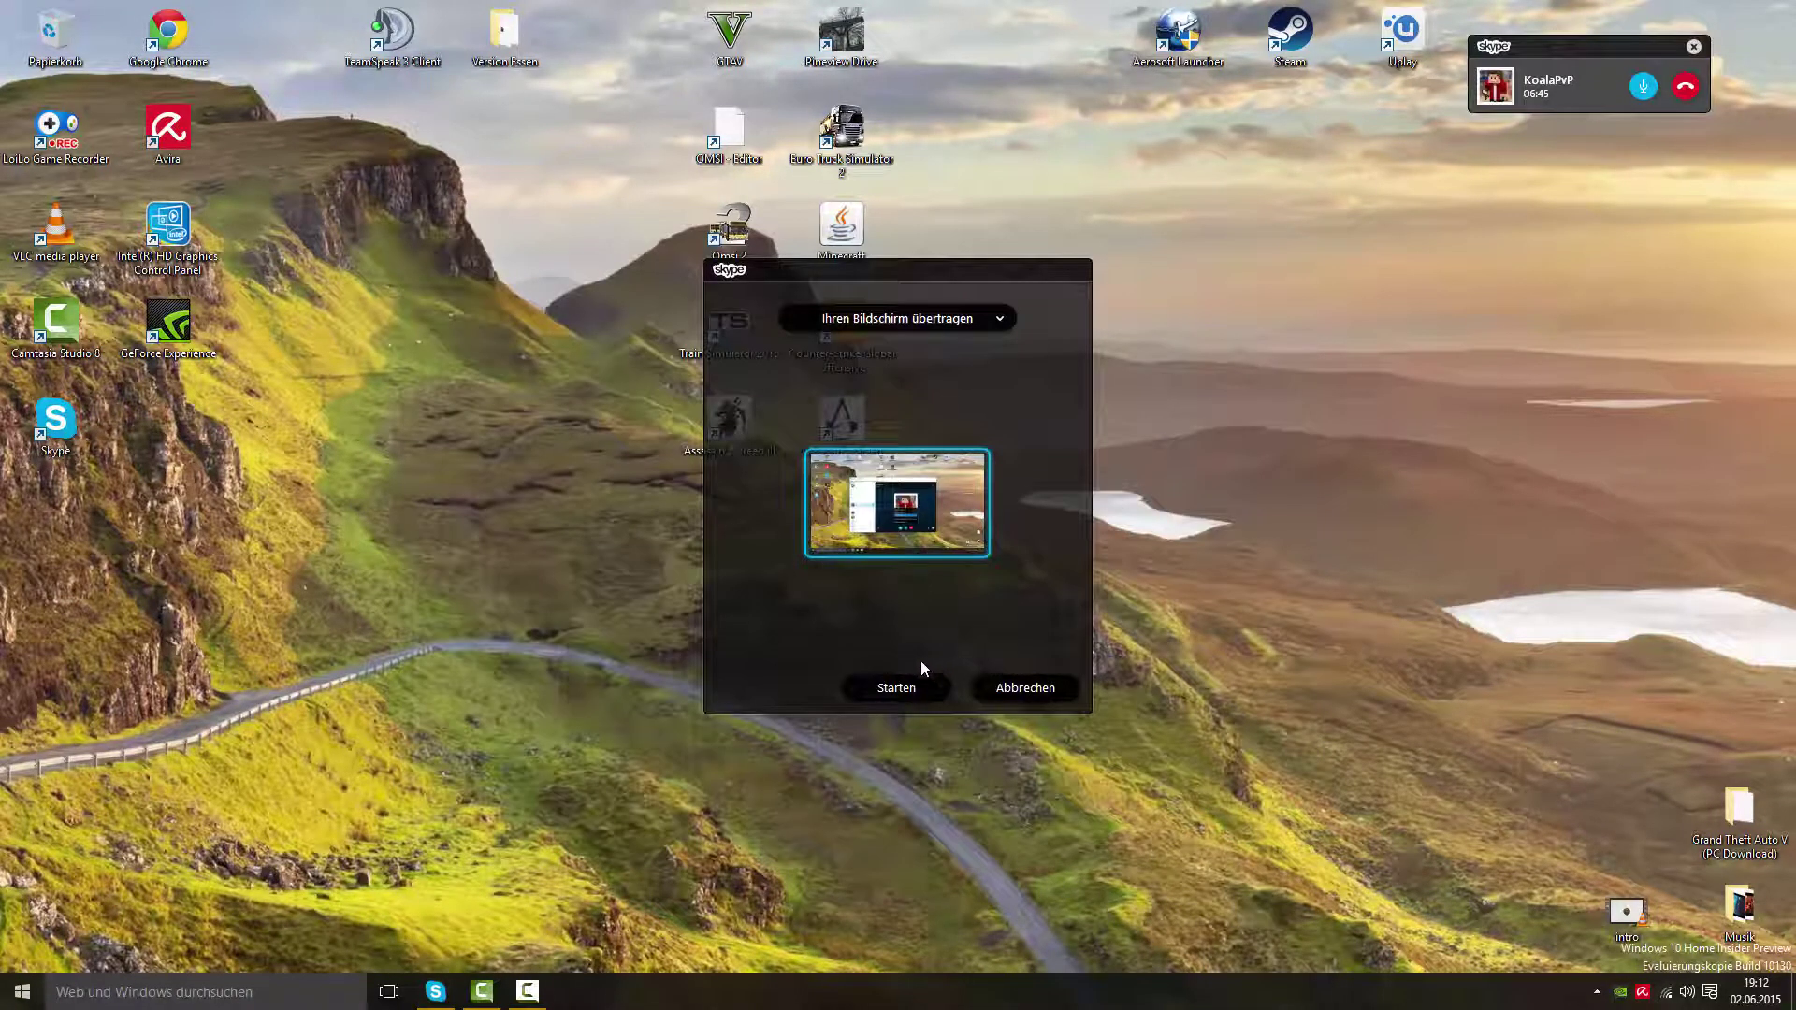
click(902, 684)
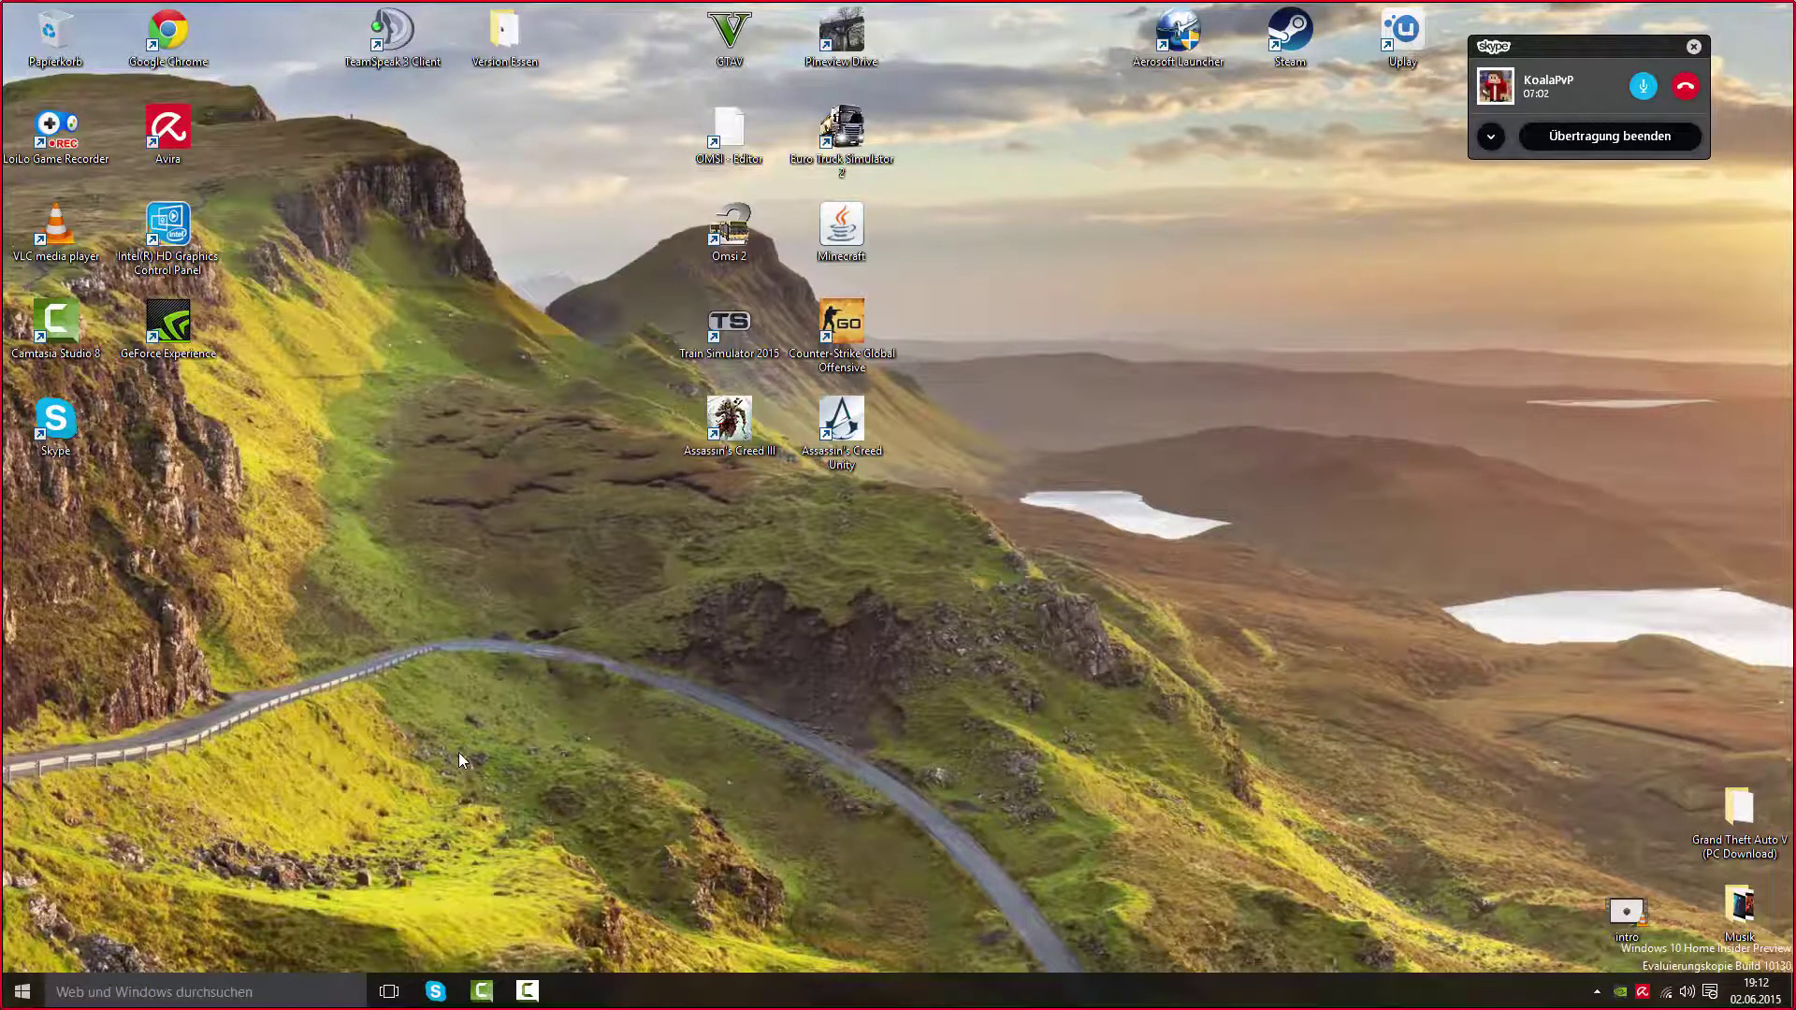
- Open File Explorer, minimize and reopen its window, restore it to a smaller size and move it slightly across the desktop
key(super+e)
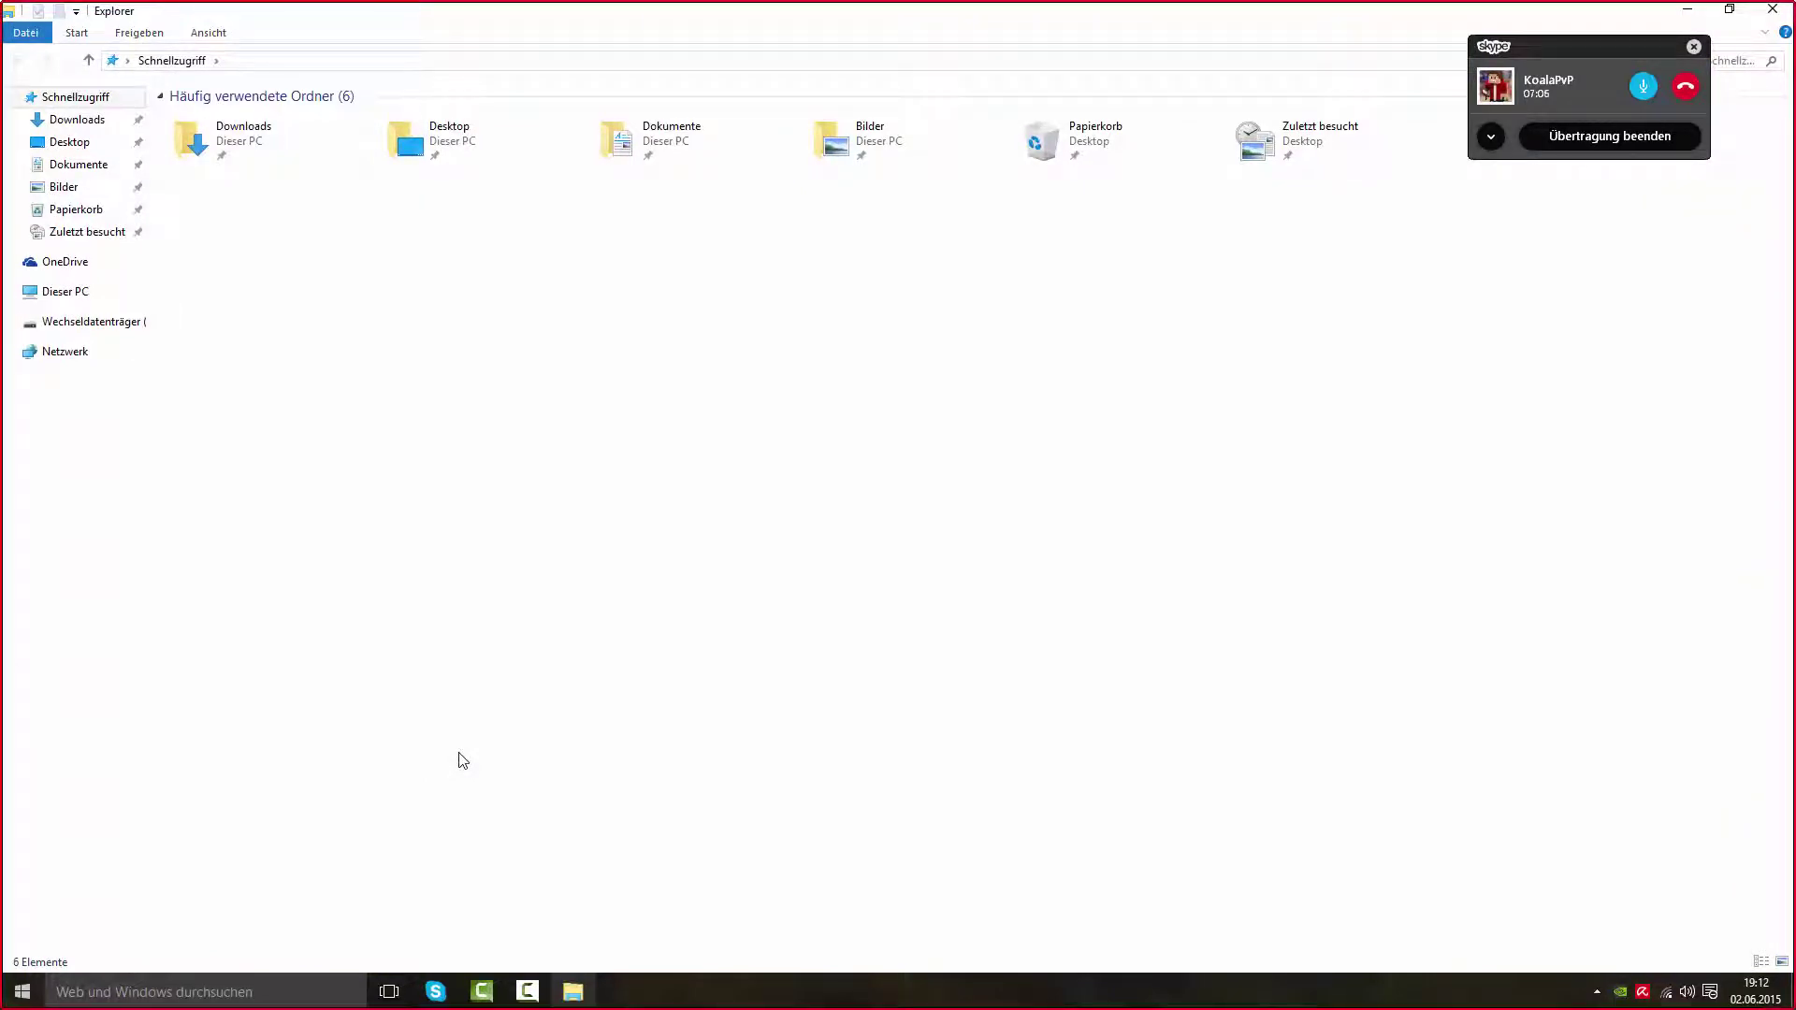
click(1687, 9)
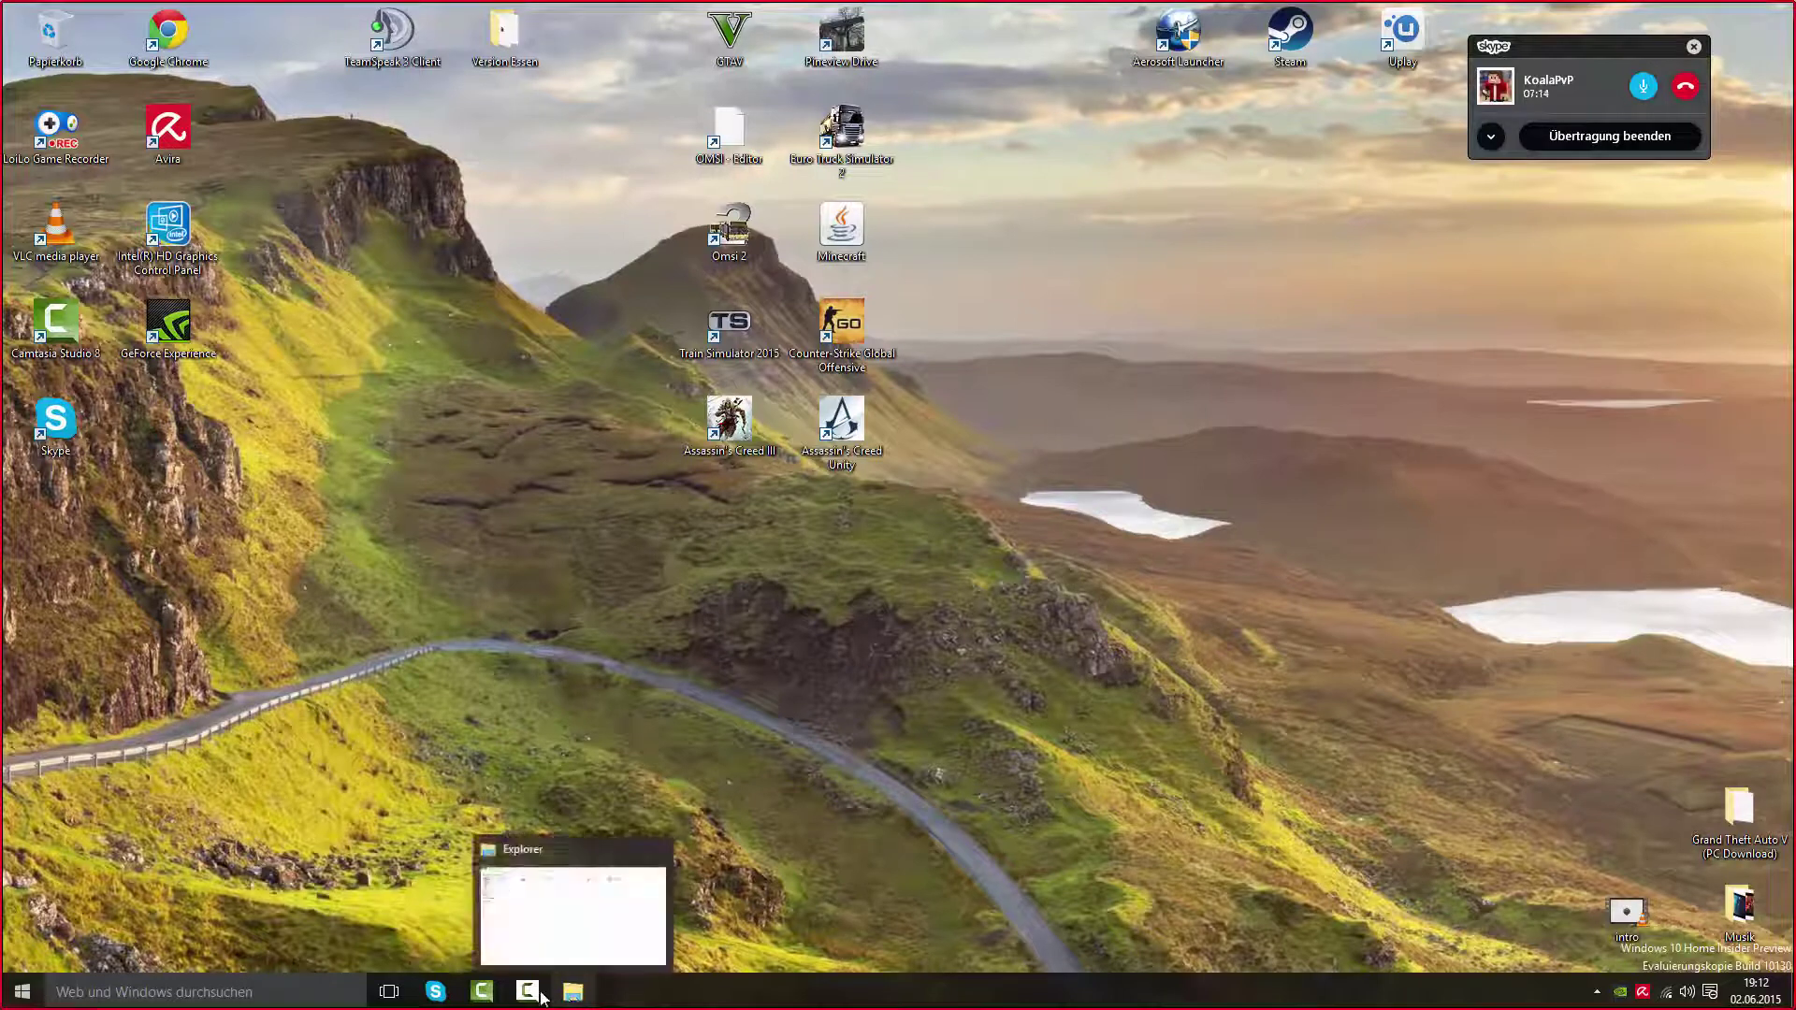
click(572, 991)
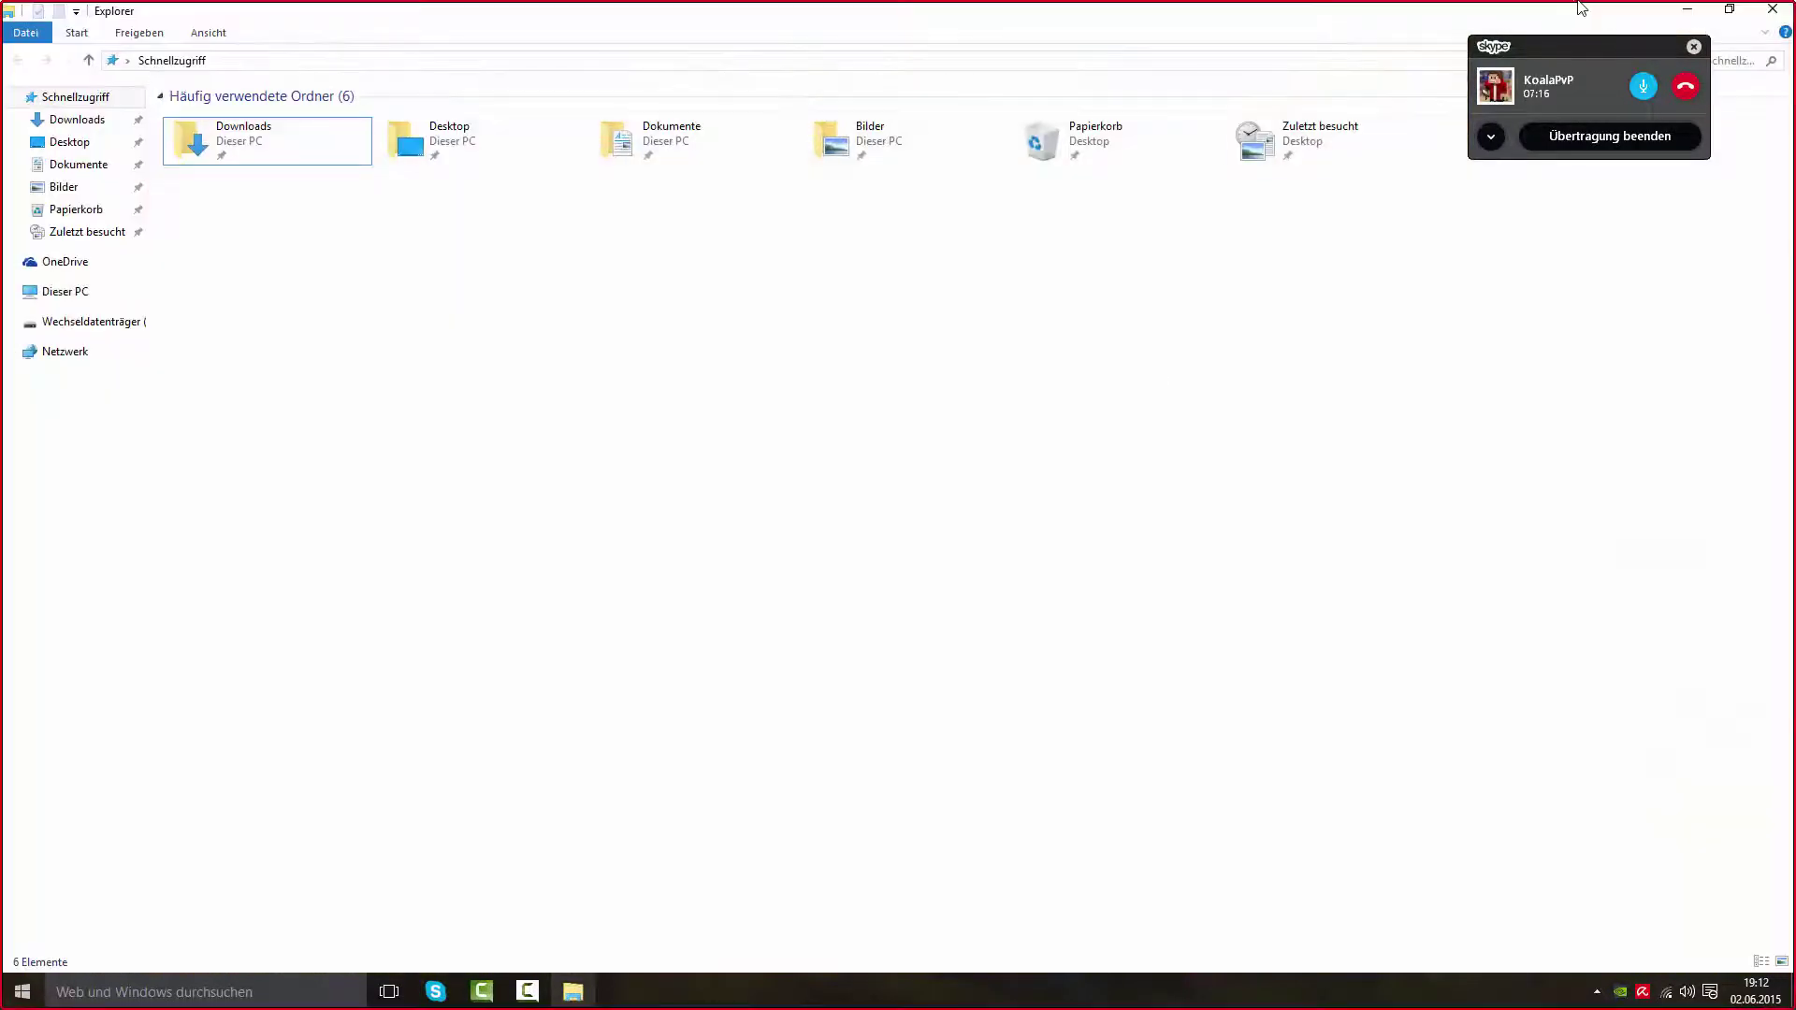
click(1728, 9)
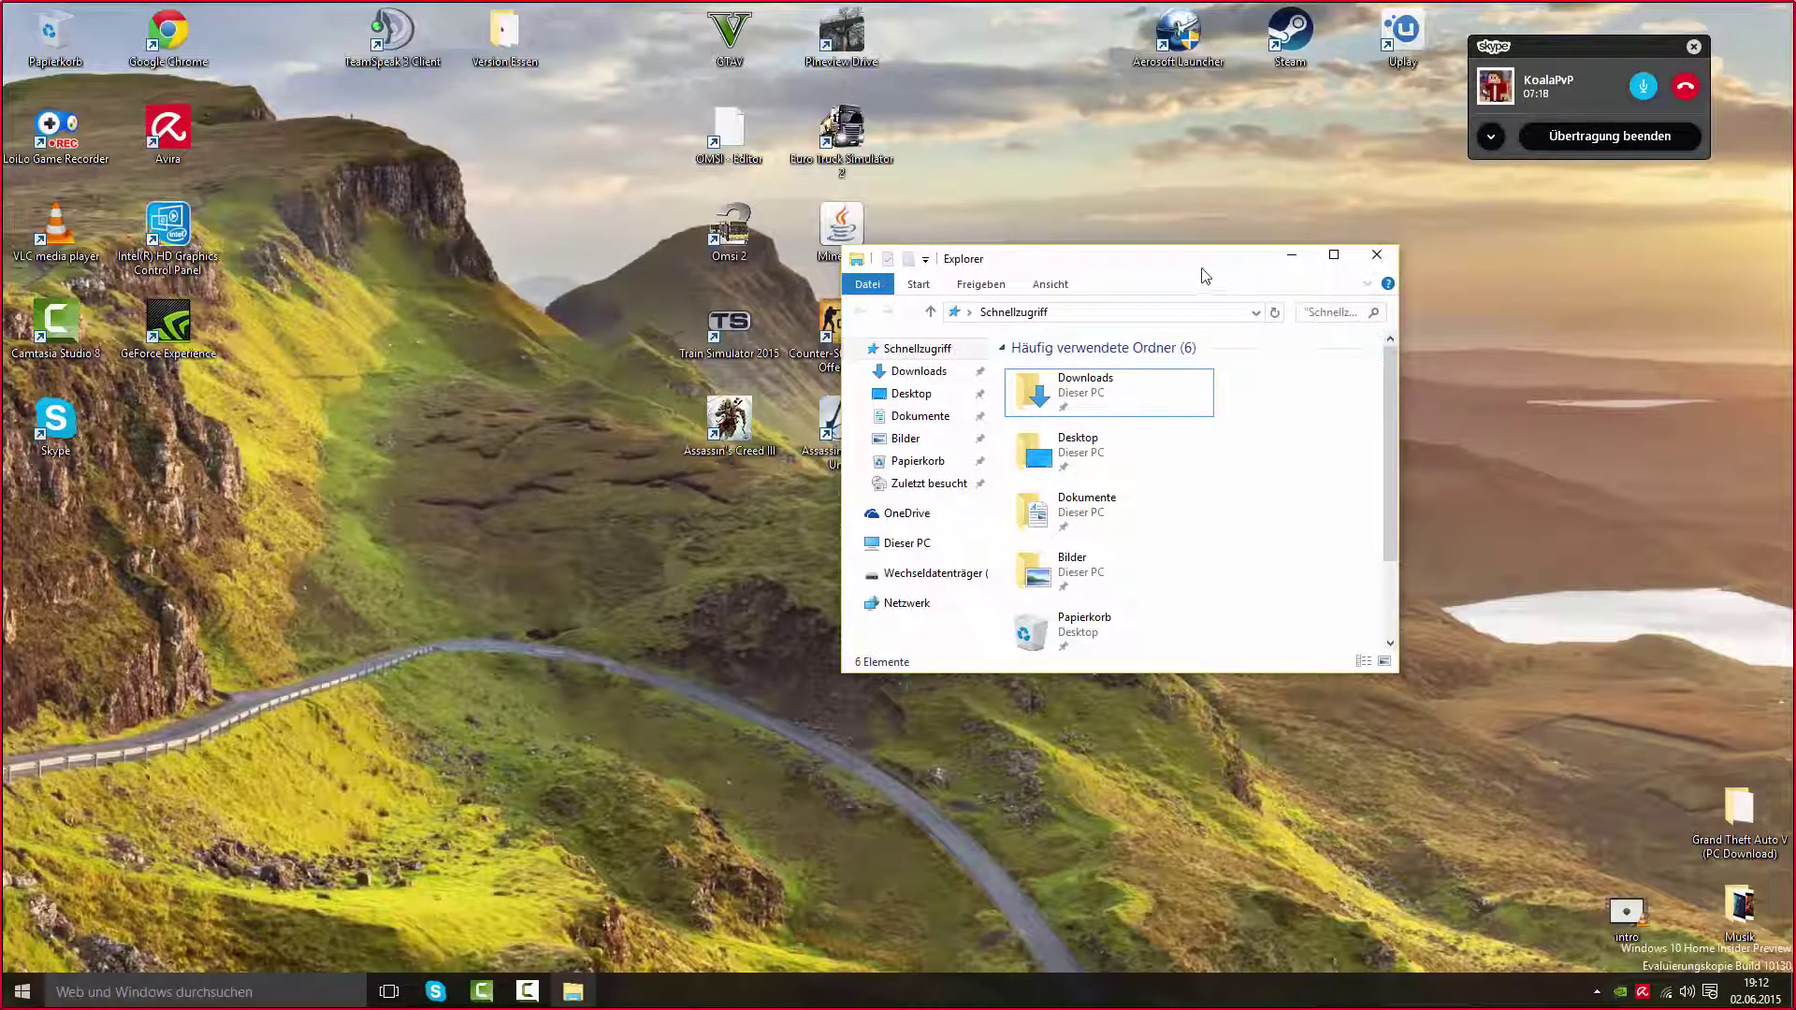
drag(1205, 275, 1154, 285)
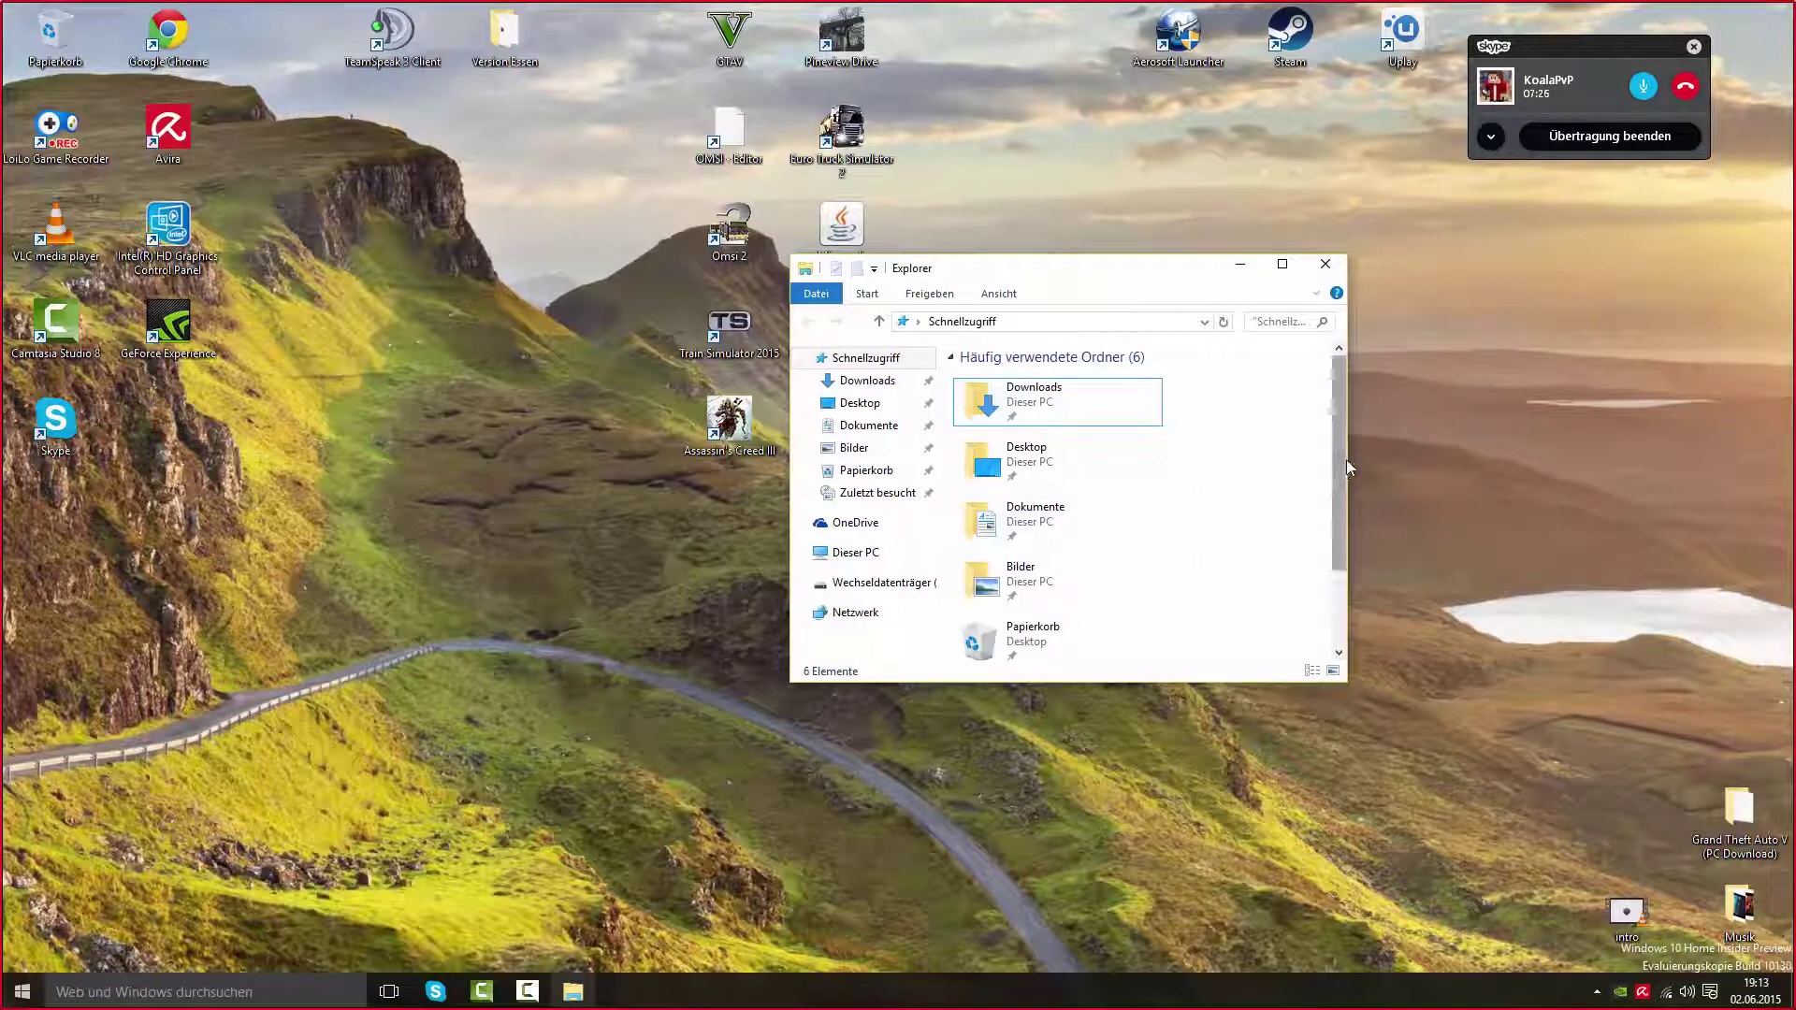
- Look through the Schnellzugriff folders and the folders and drives under Dieser PC in File Explorer
scroll(1338, 471, down, 1)
drag(1338, 472, 1321, 440)
click(871, 559)
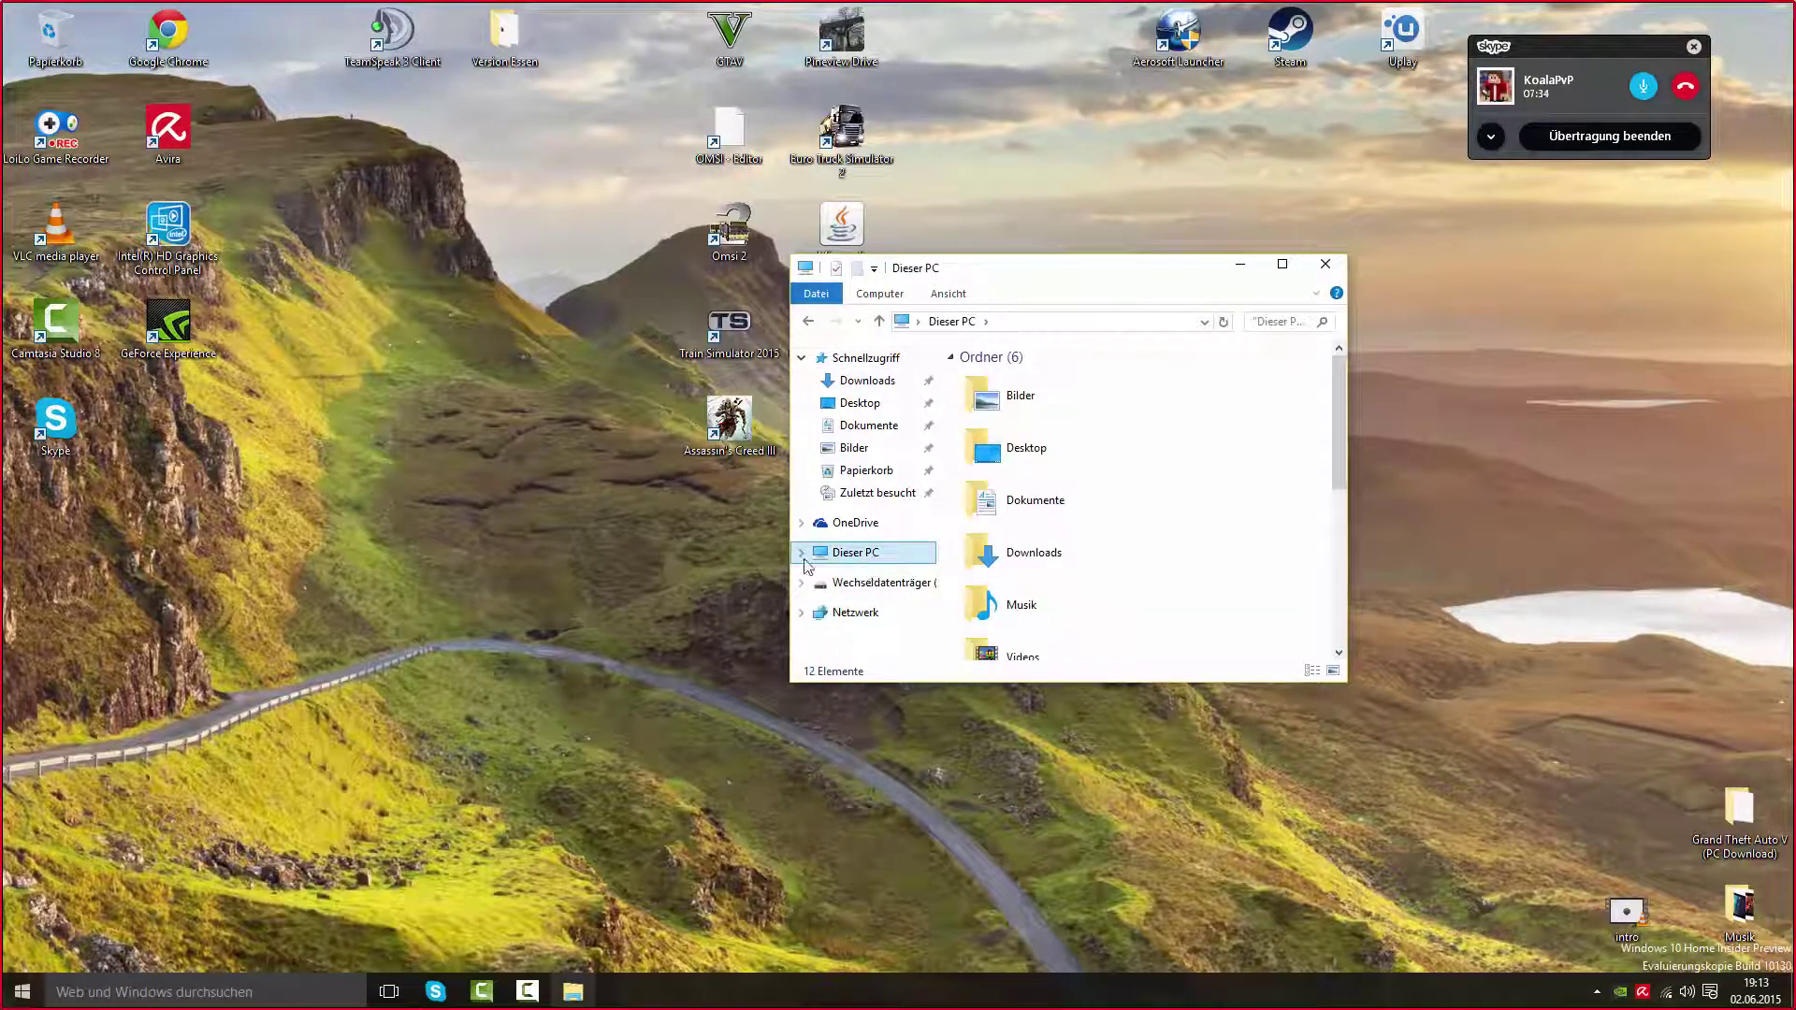
scroll(1135, 467, down, 5)
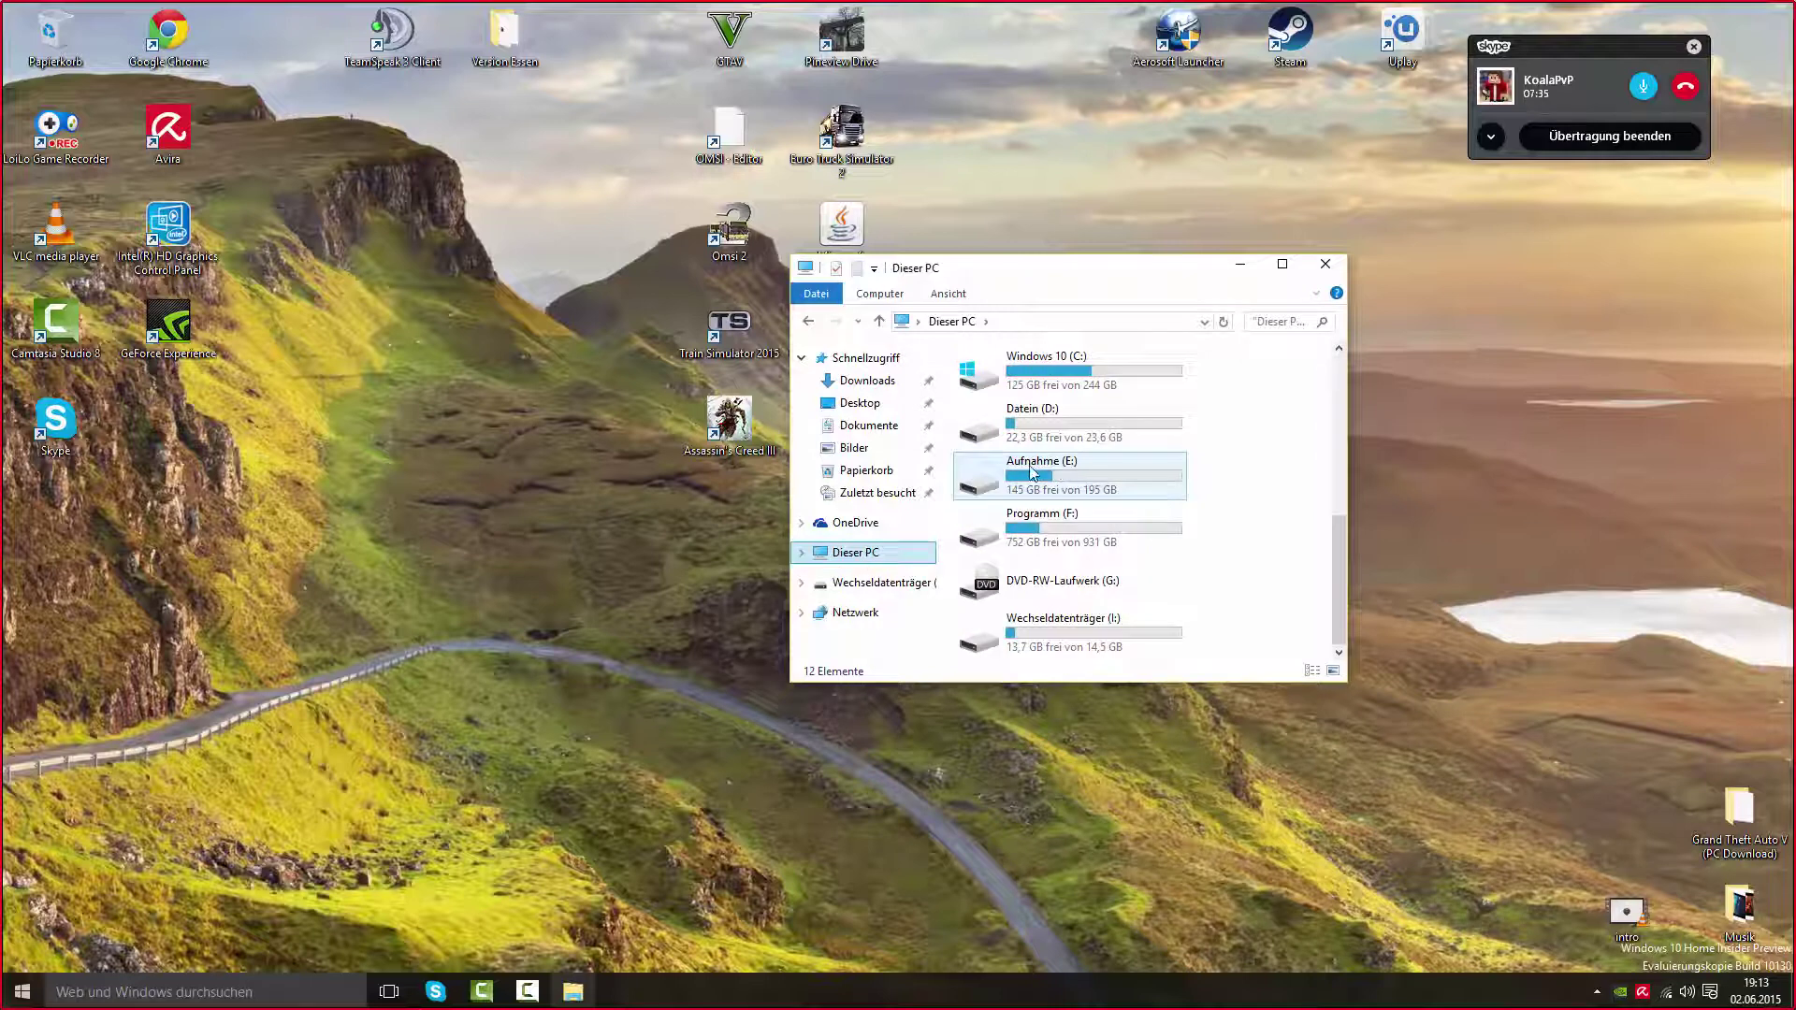
- Show the OneDrive folder and try to open its Documents folder, dismissing the OneDrive welcome window each time
click(850, 520)
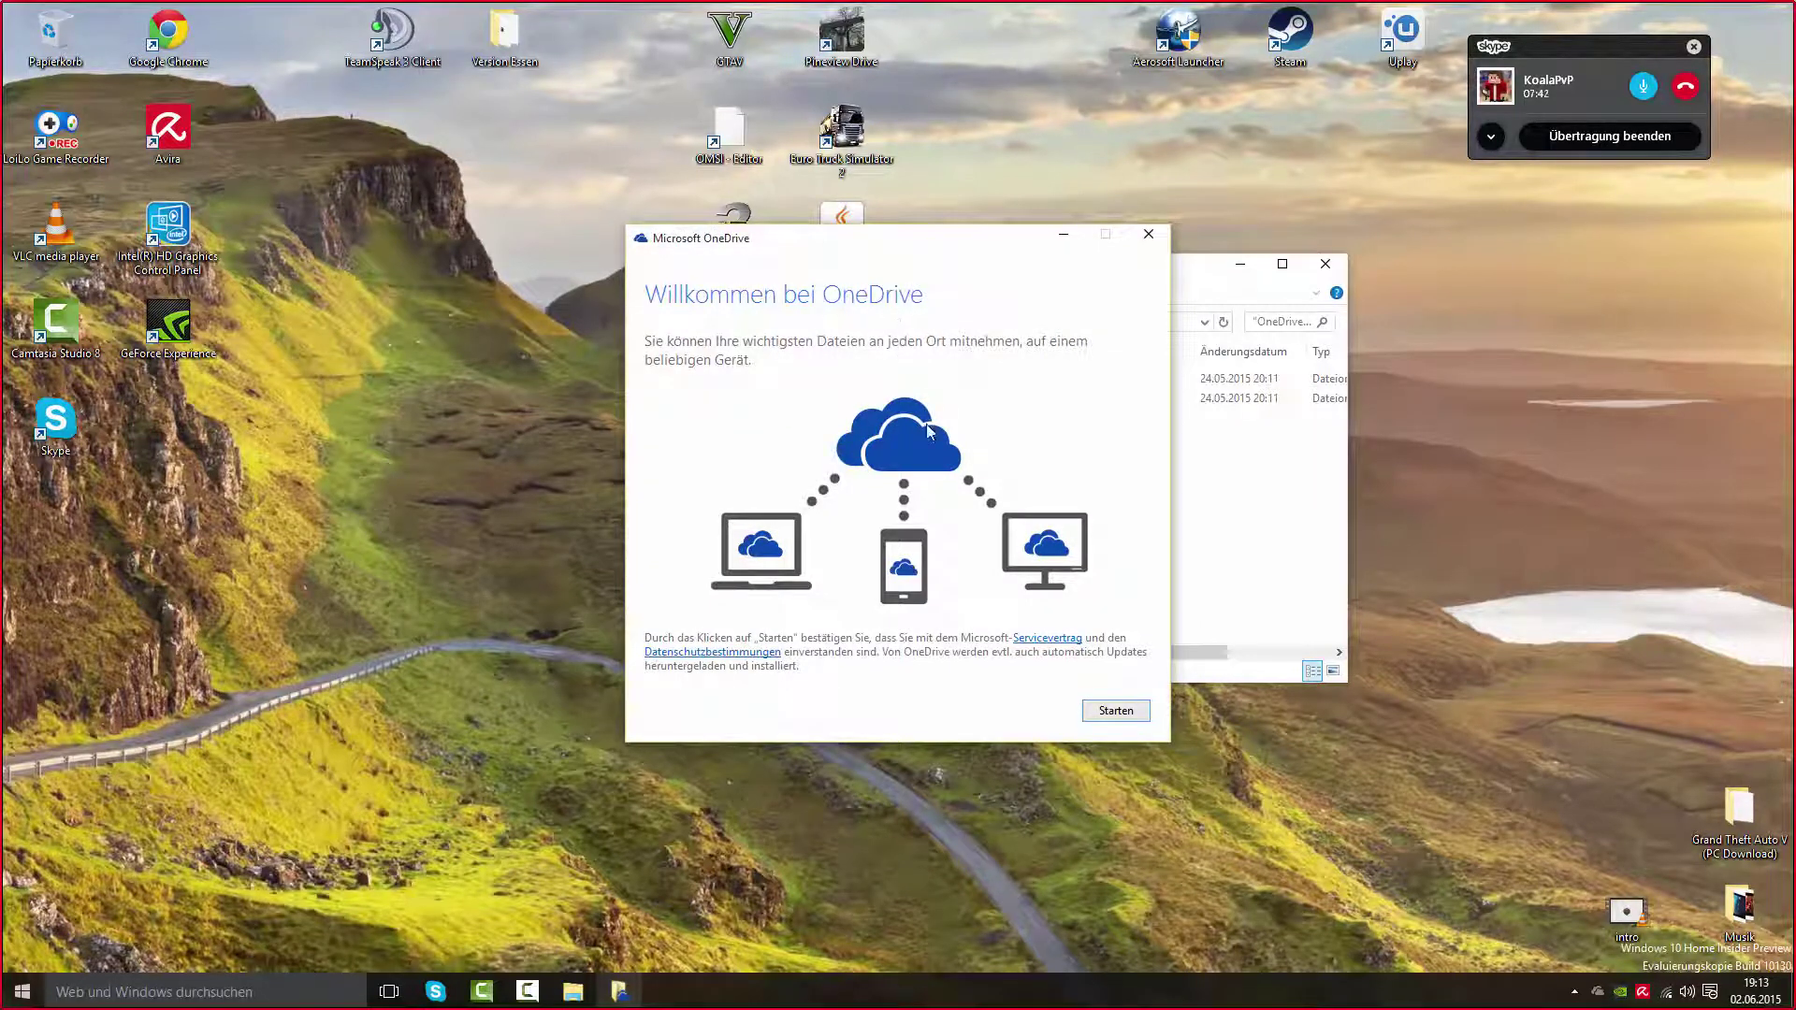
click(1149, 233)
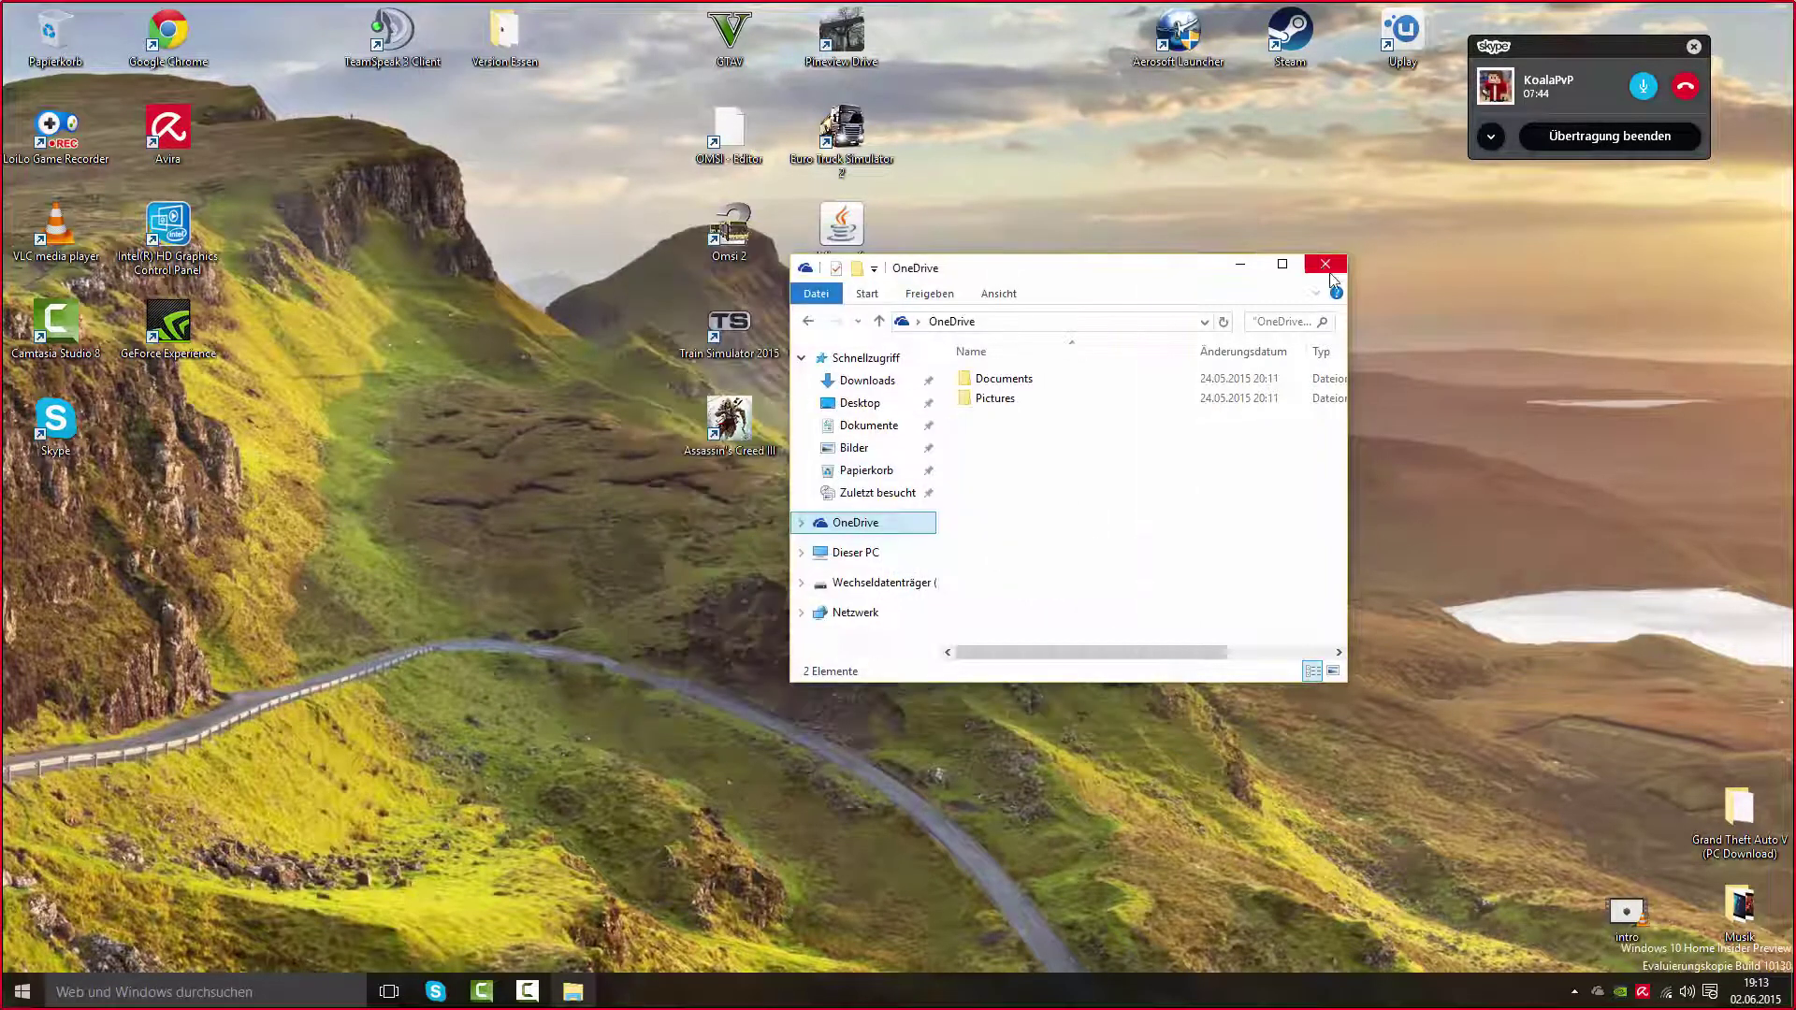
double_click(1028, 381)
click(809, 321)
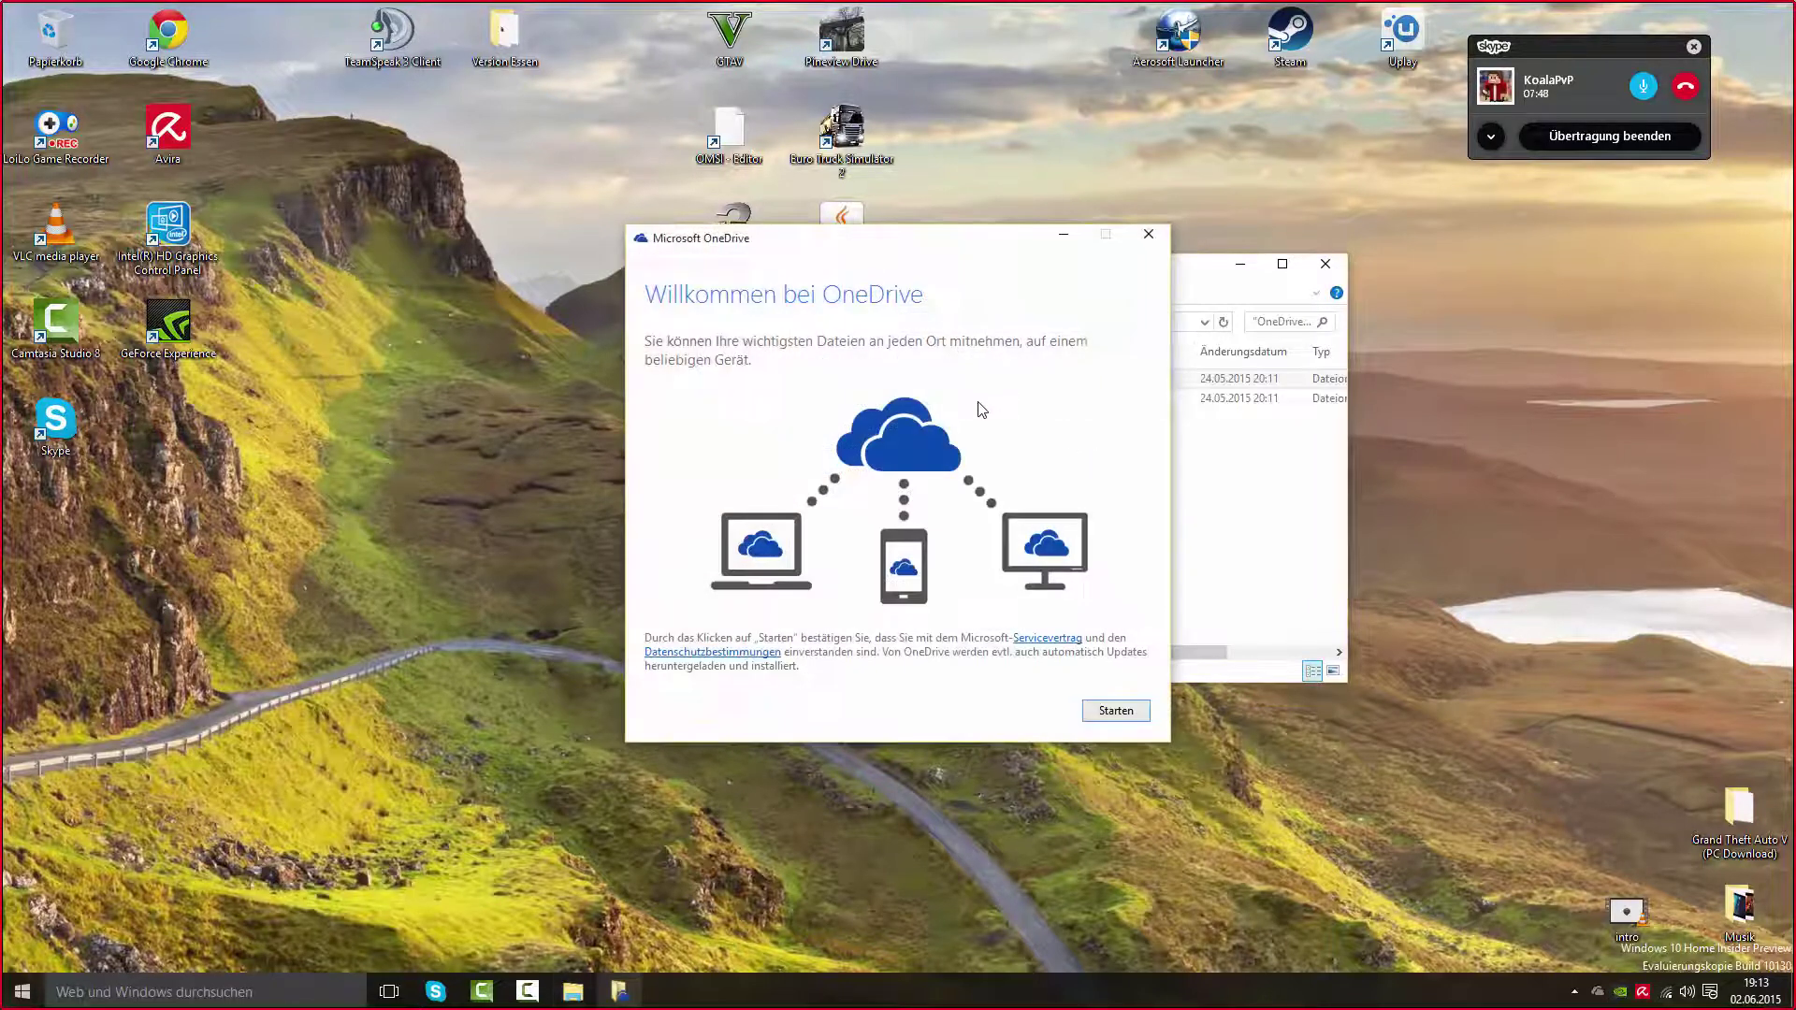
click(1149, 234)
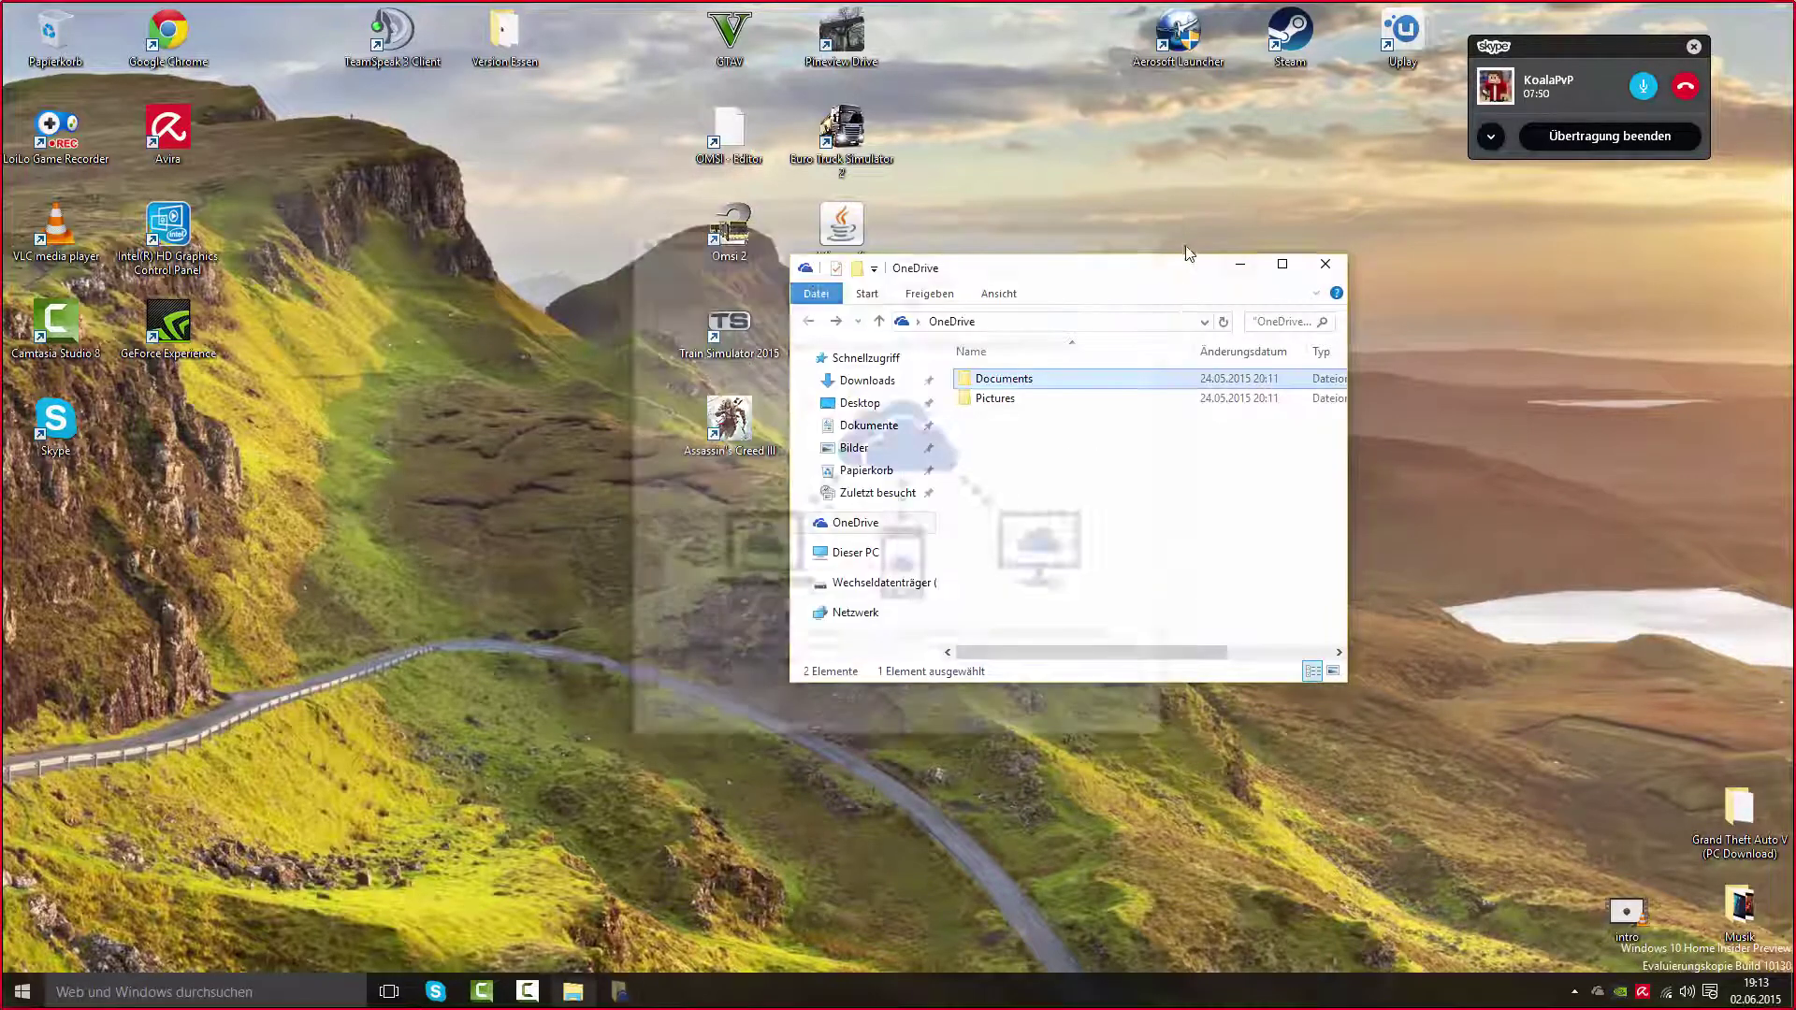
- View the Camera Roll folder inside OneDrive's Pictures folder and close the File Explorer window
double_click(1058, 401)
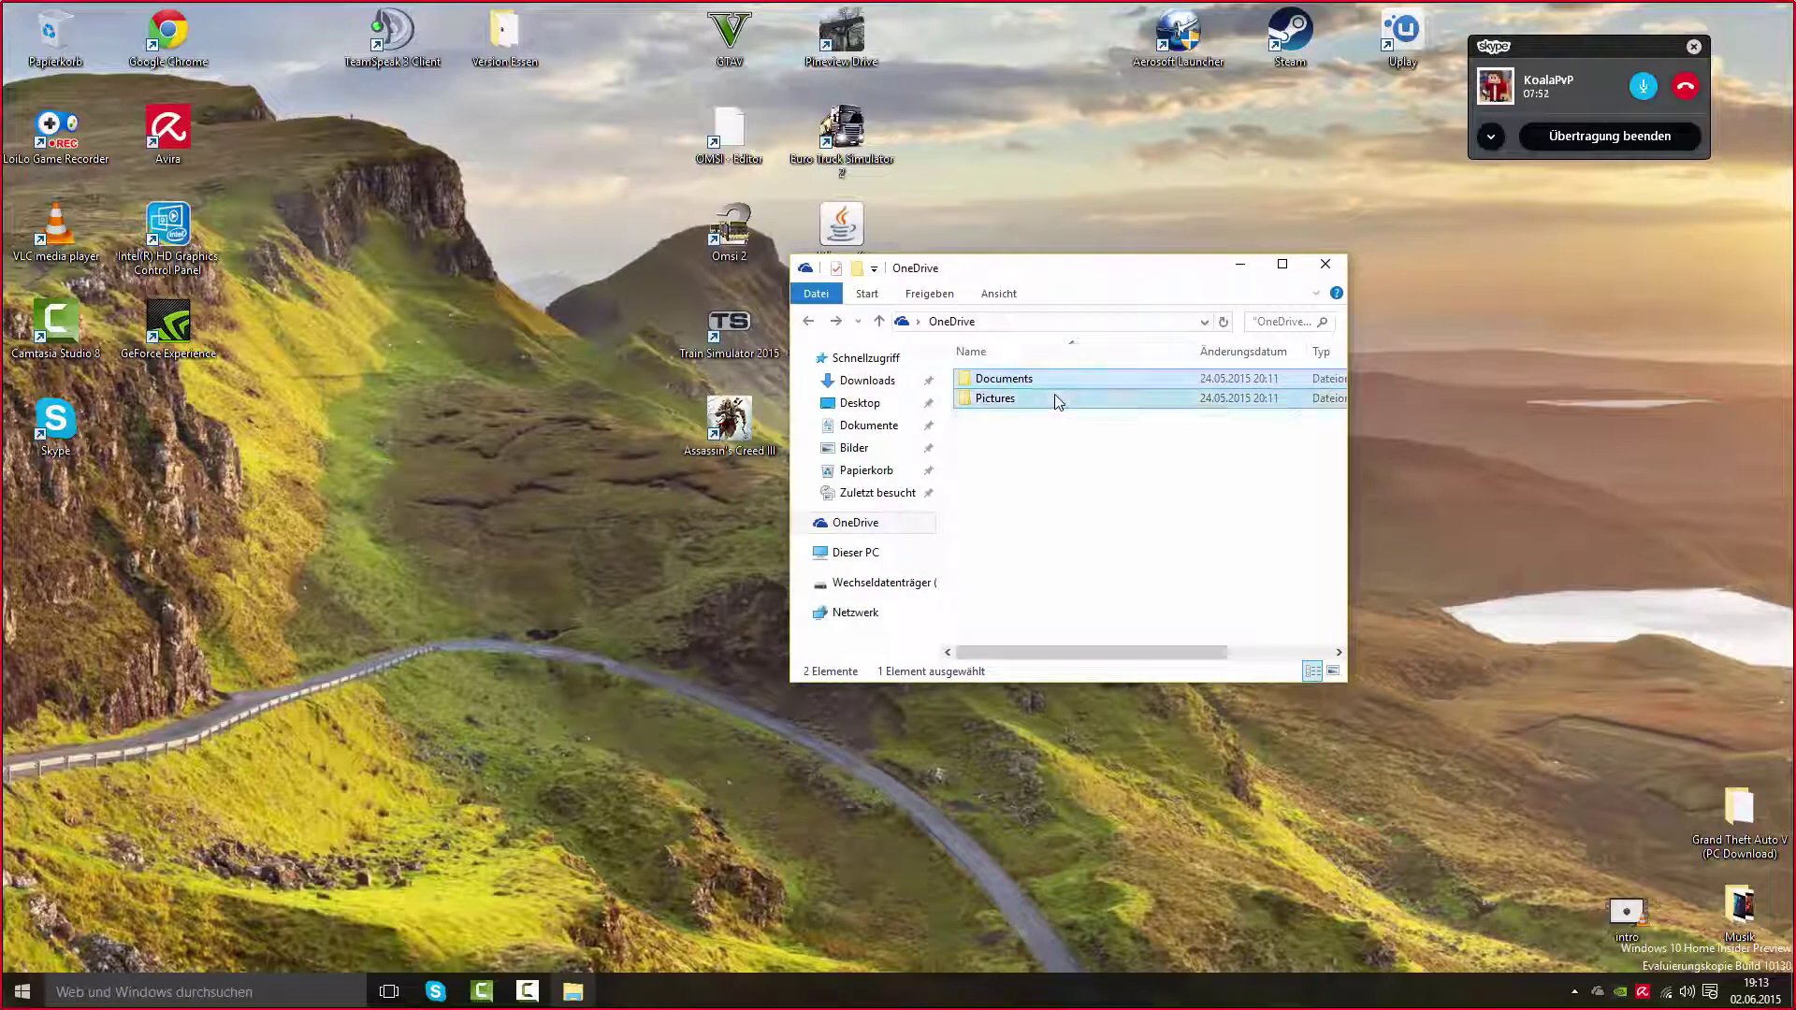
double_click(996, 404)
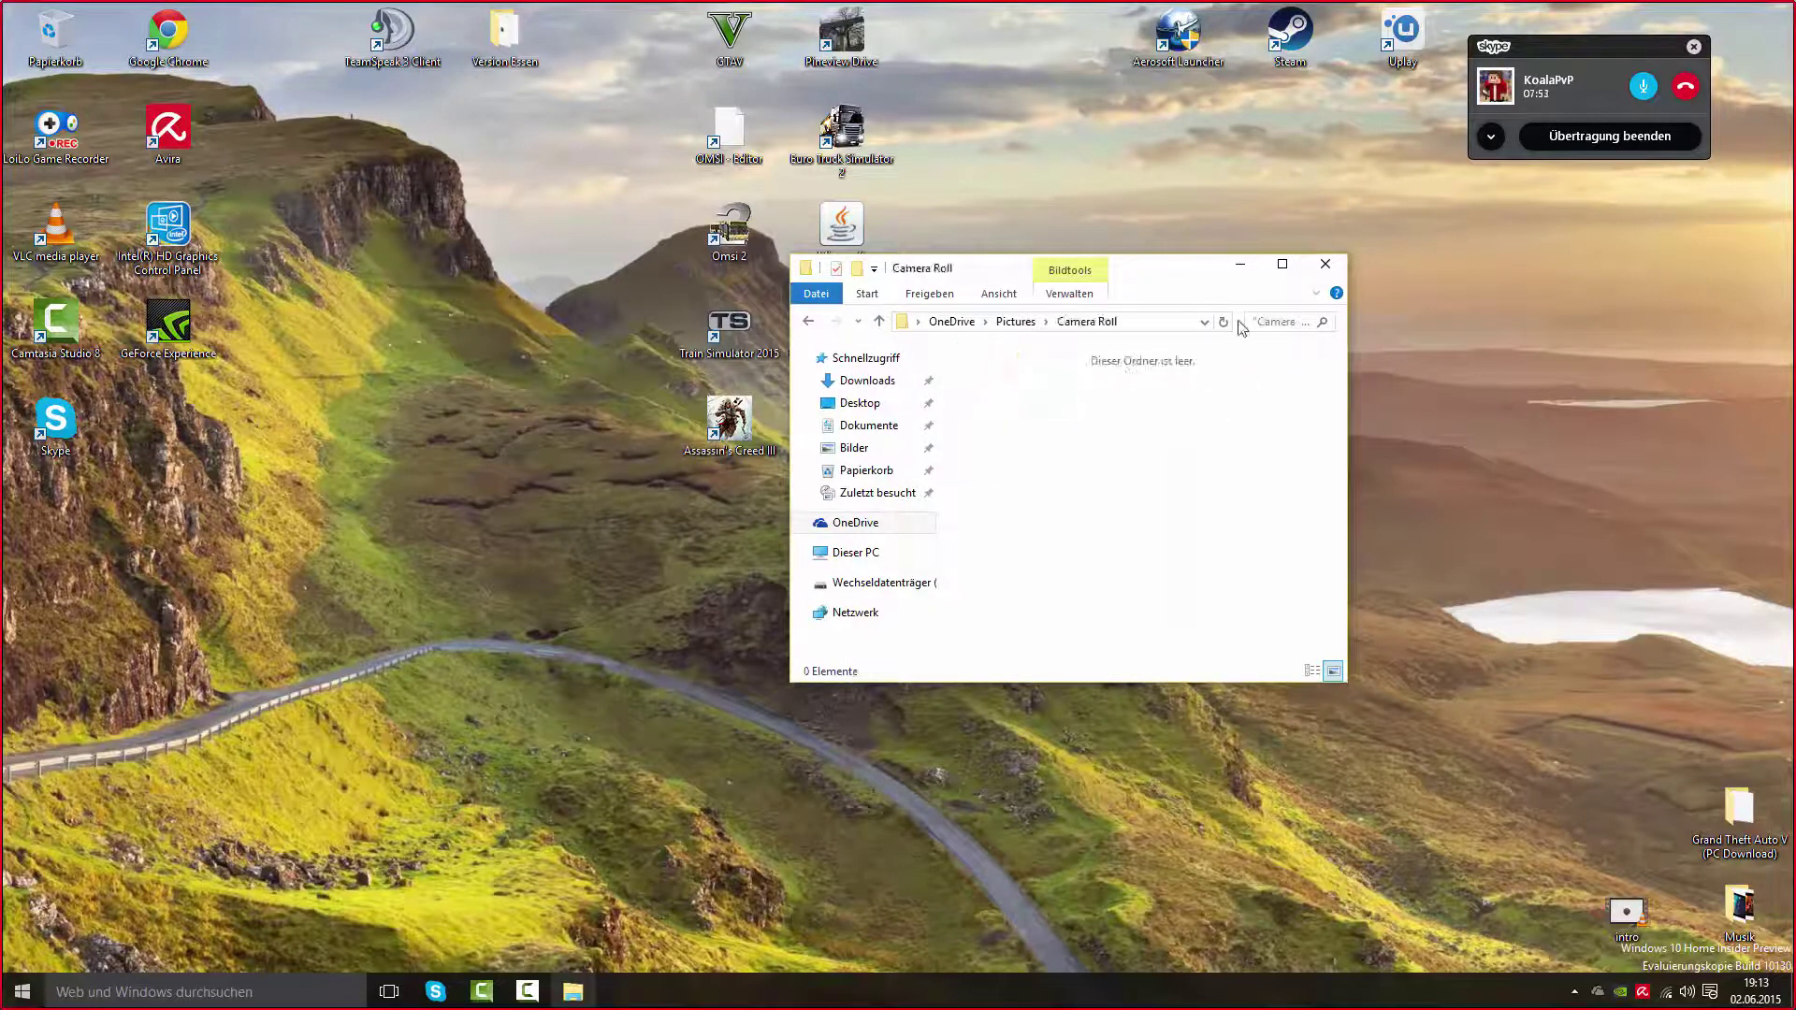
click(1325, 264)
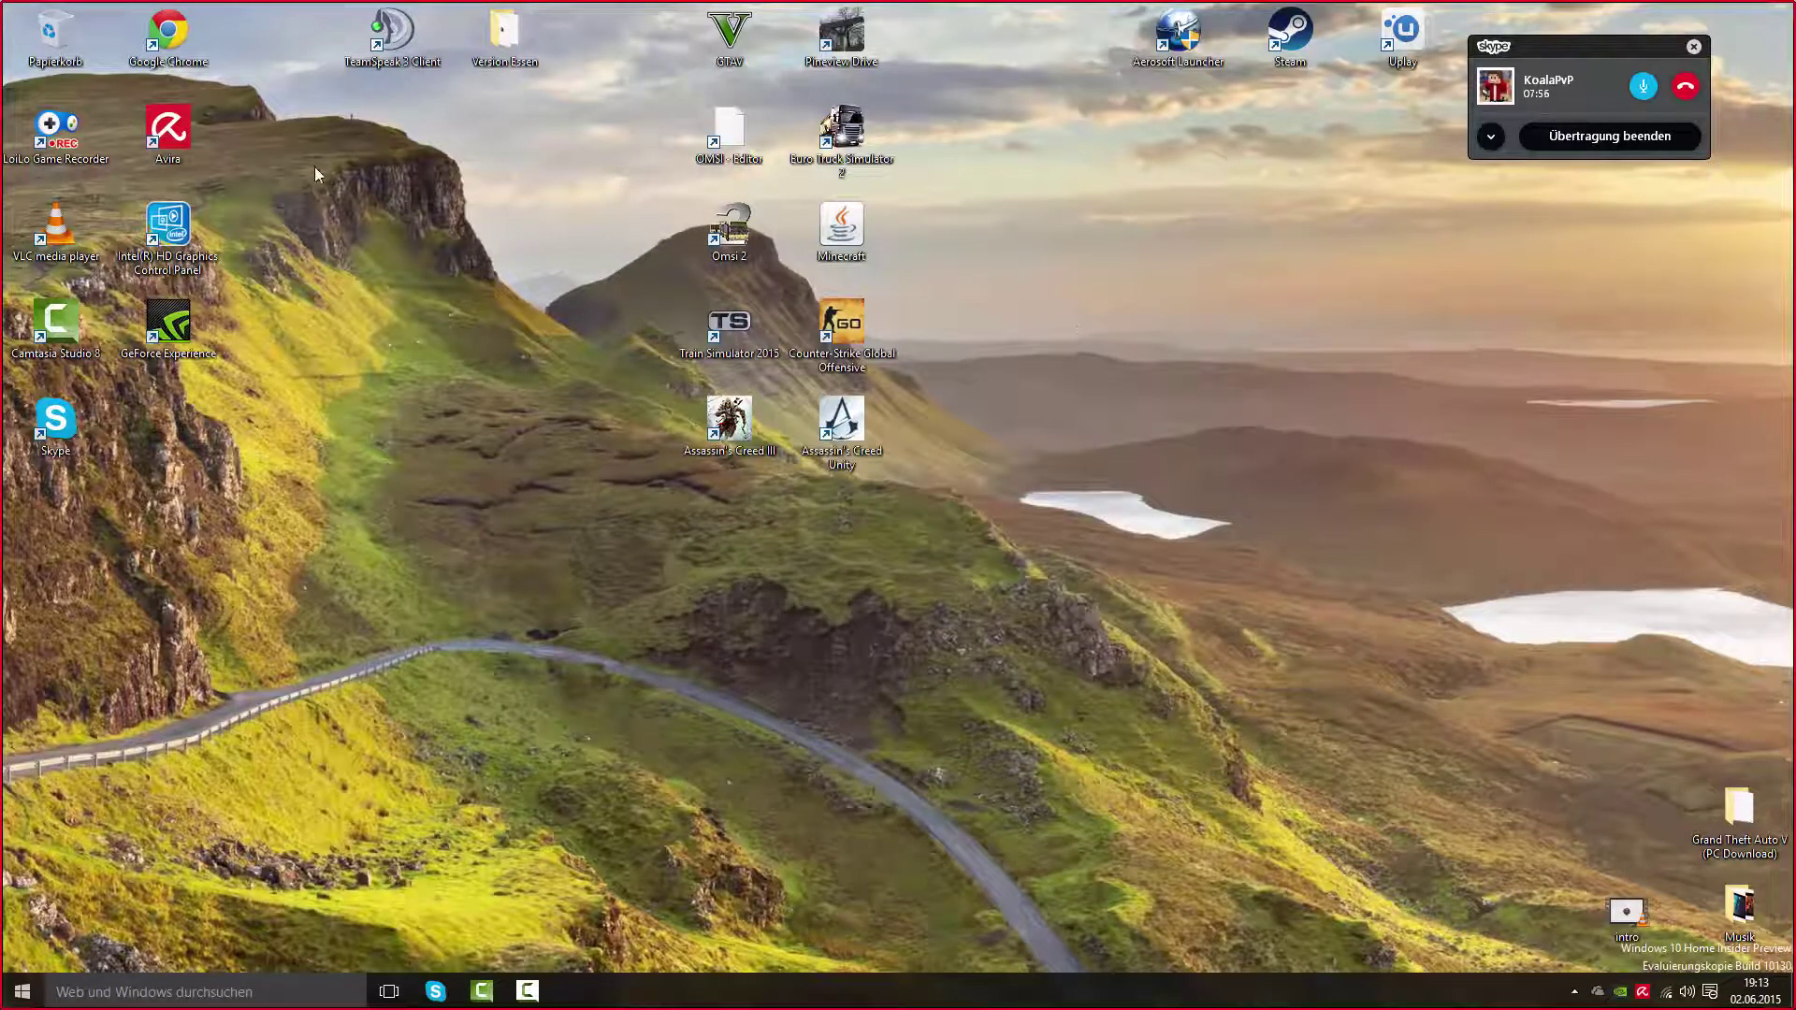
- Show the Start menu, open a new File Explorer window from it and move the window across the desktop
key(super)
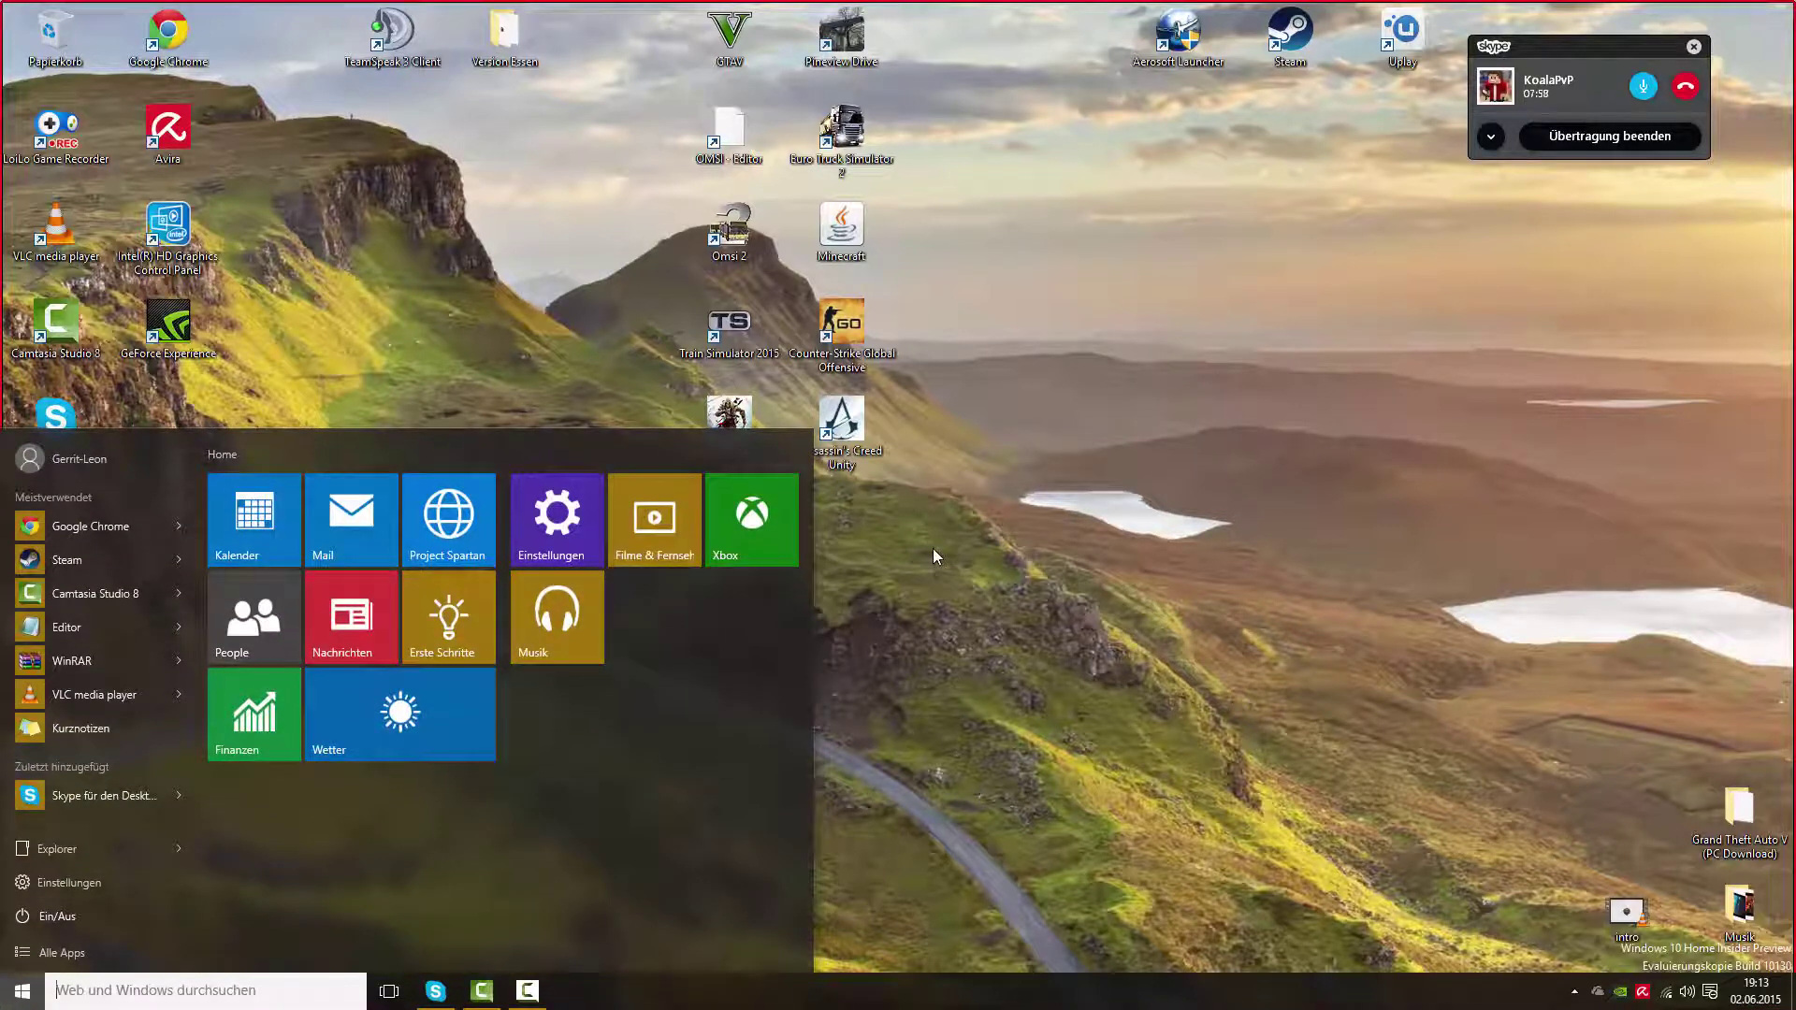
click(893, 590)
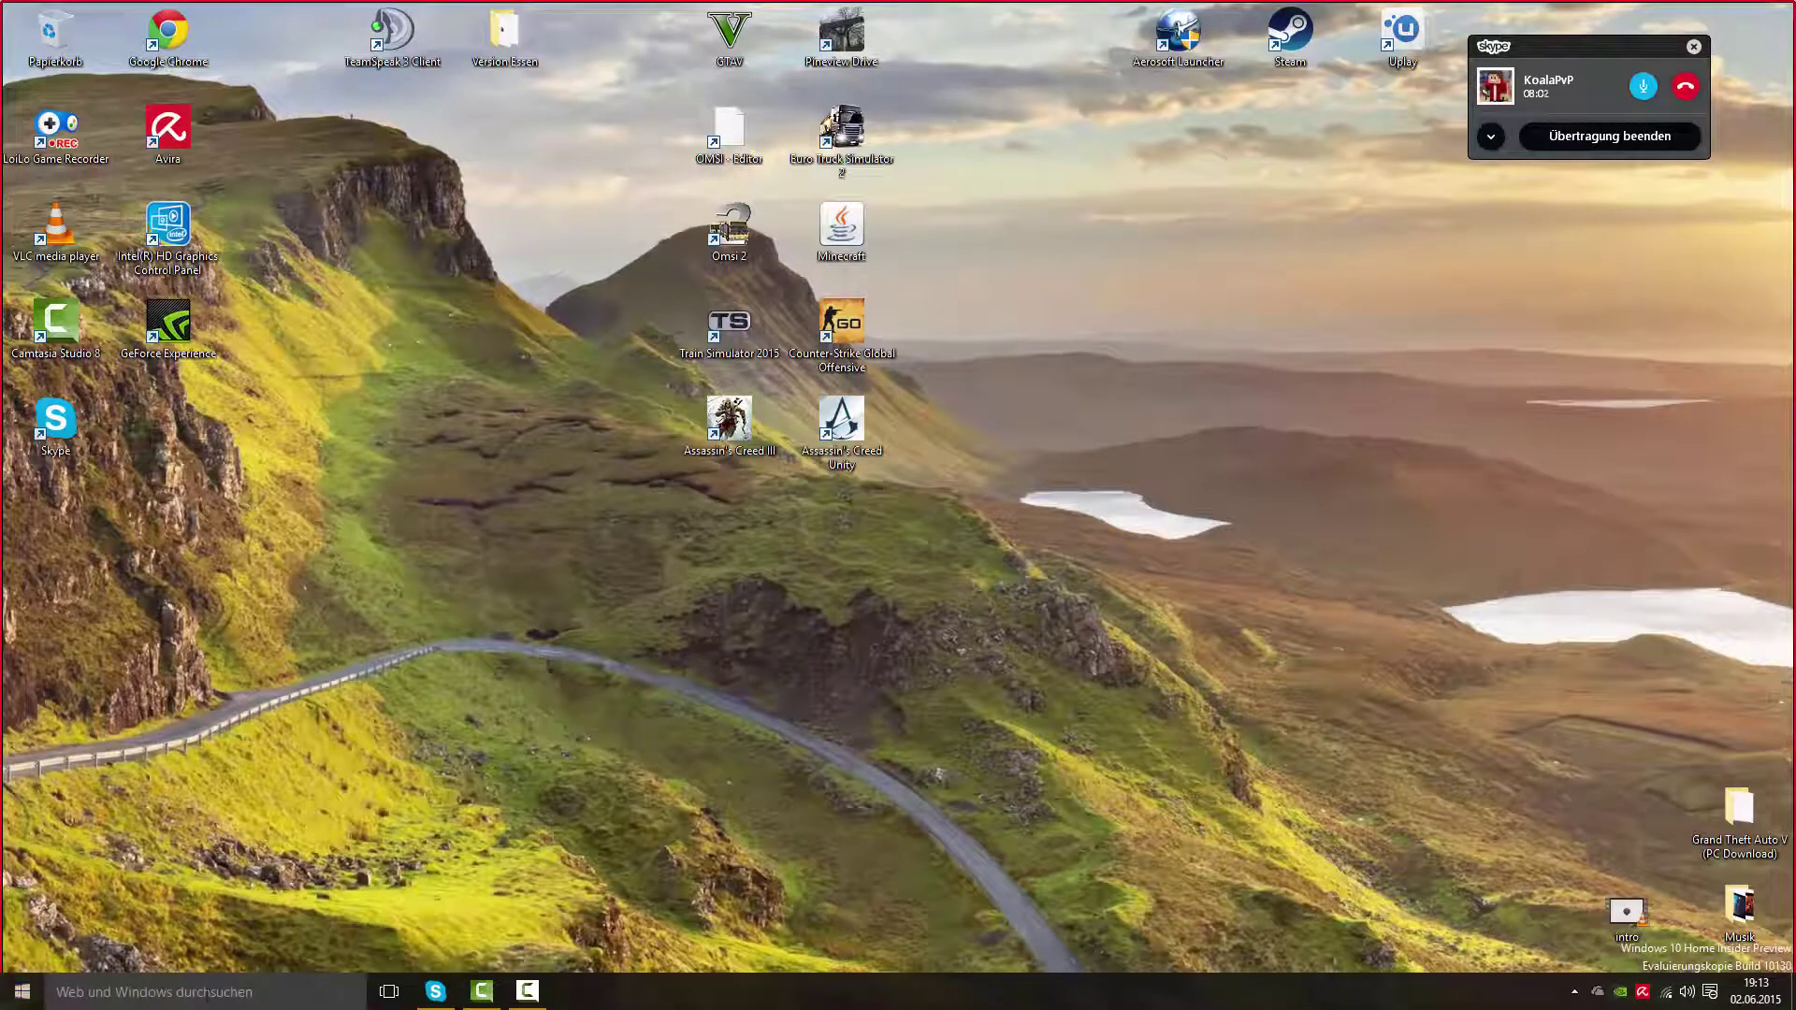
click(23, 991)
click(87, 859)
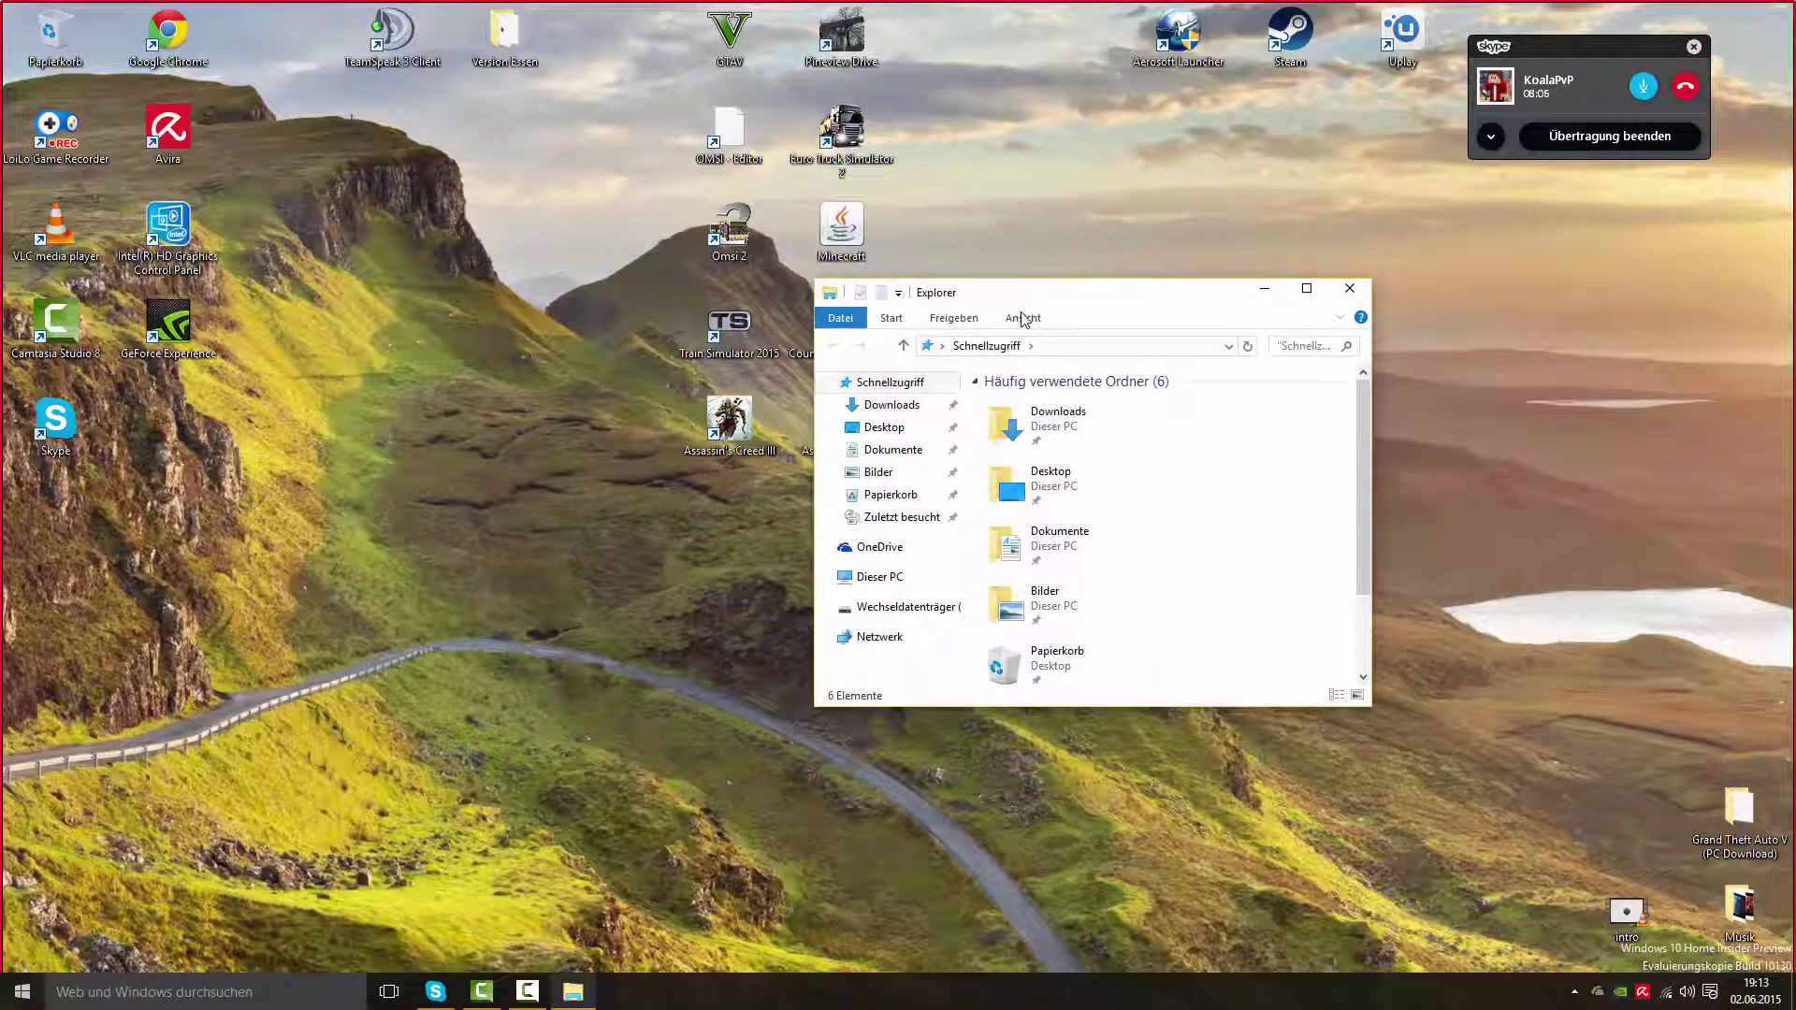
drag(1075, 289, 936, 275)
- End the screen sharing in the Skype call and minimize the Skype window
click(436, 992)
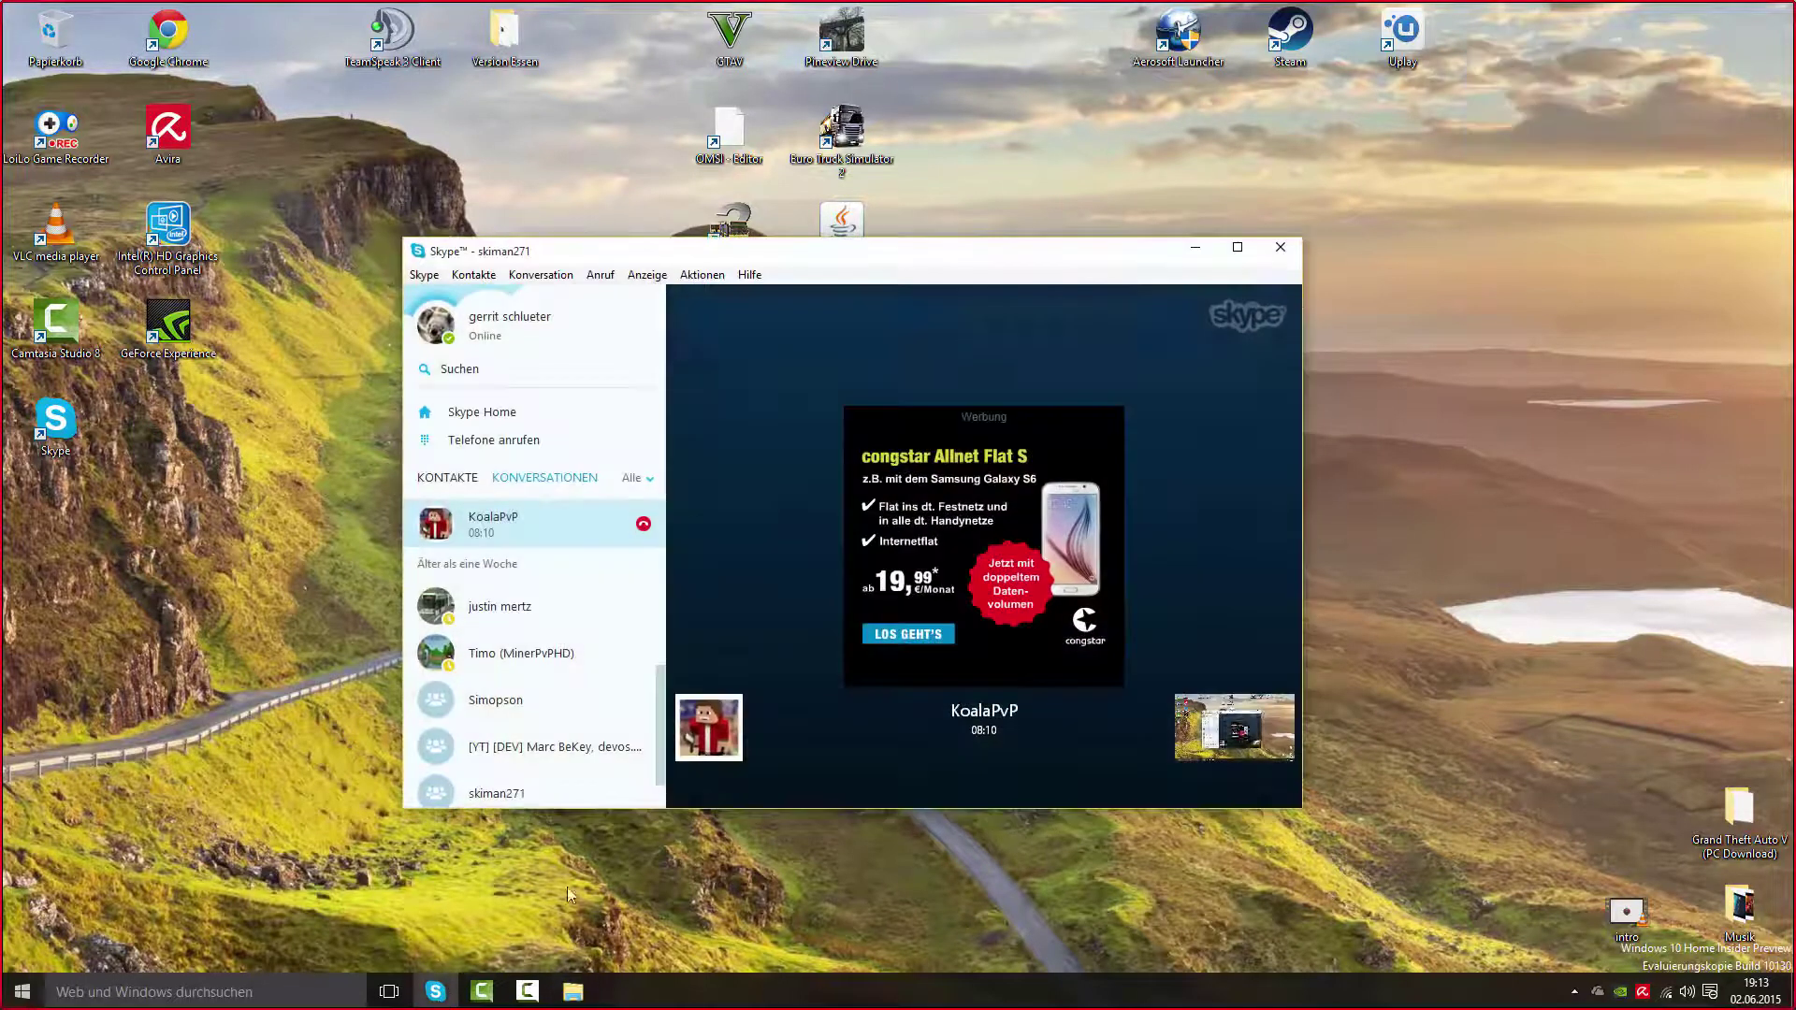
click(983, 764)
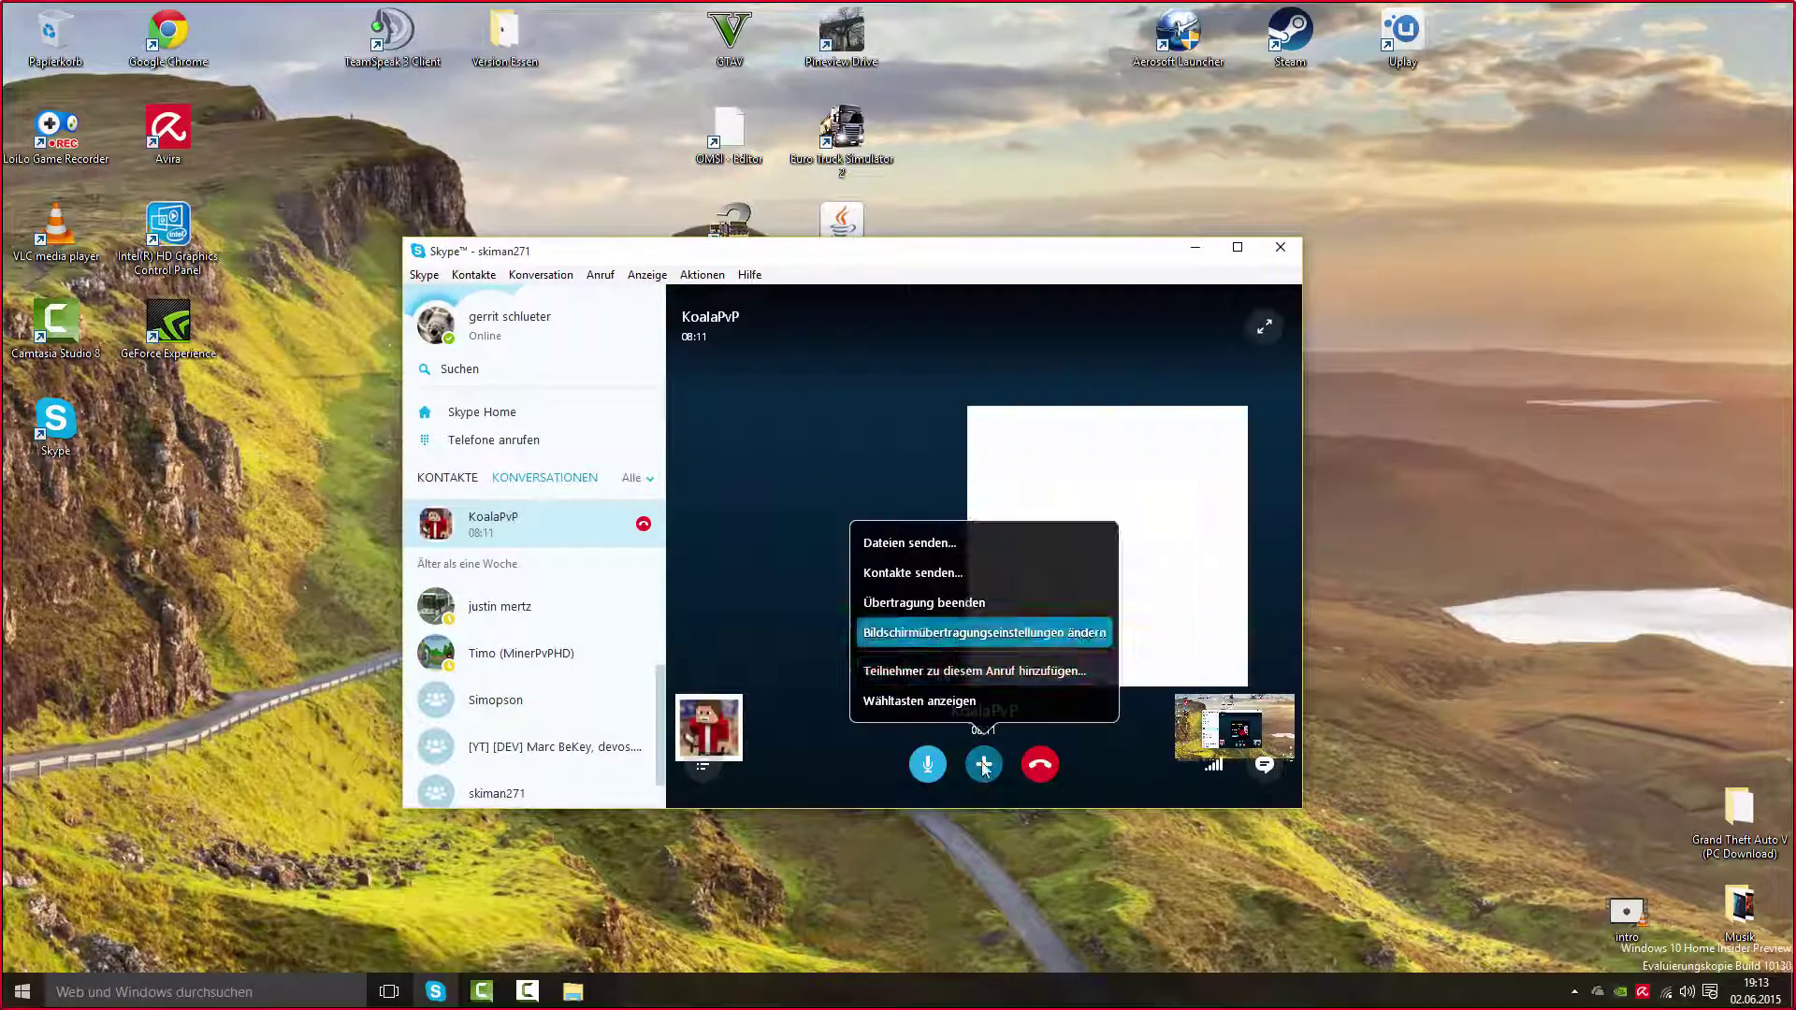
click(964, 602)
click(1195, 246)
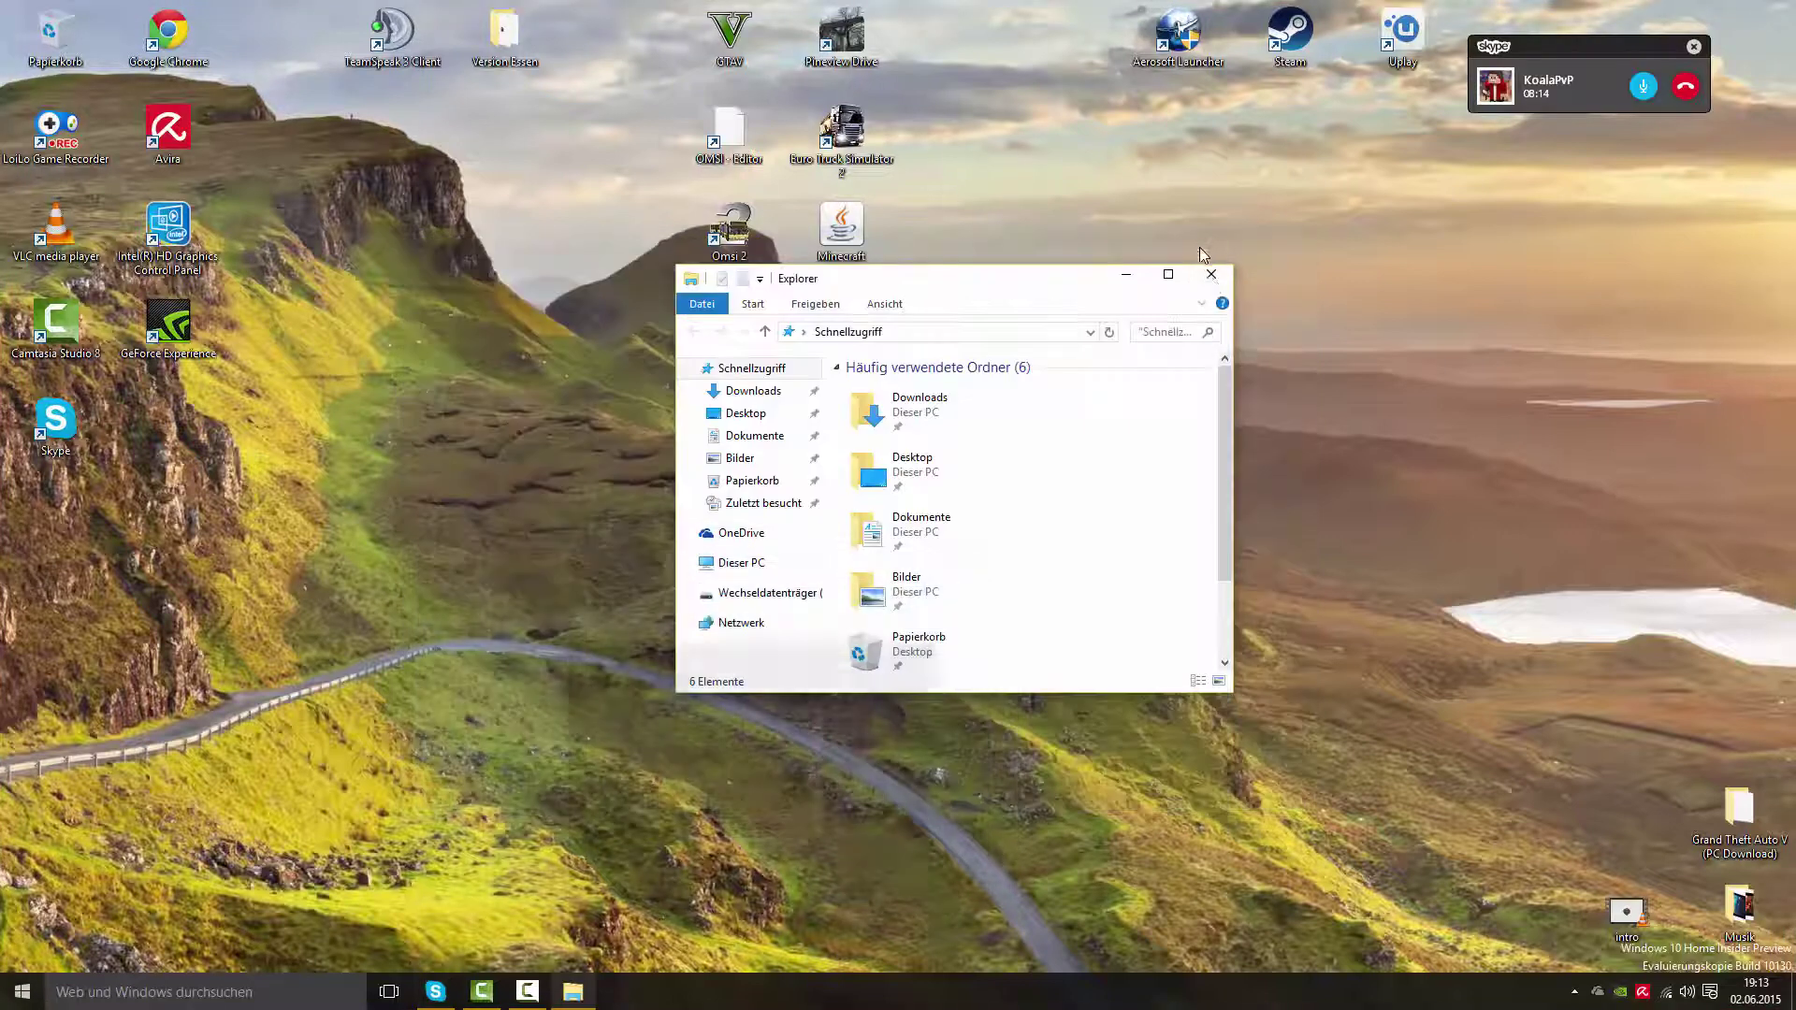
- Move the File Explorer window around the desktop several times to present the window design
drag(898, 255, 957, 435)
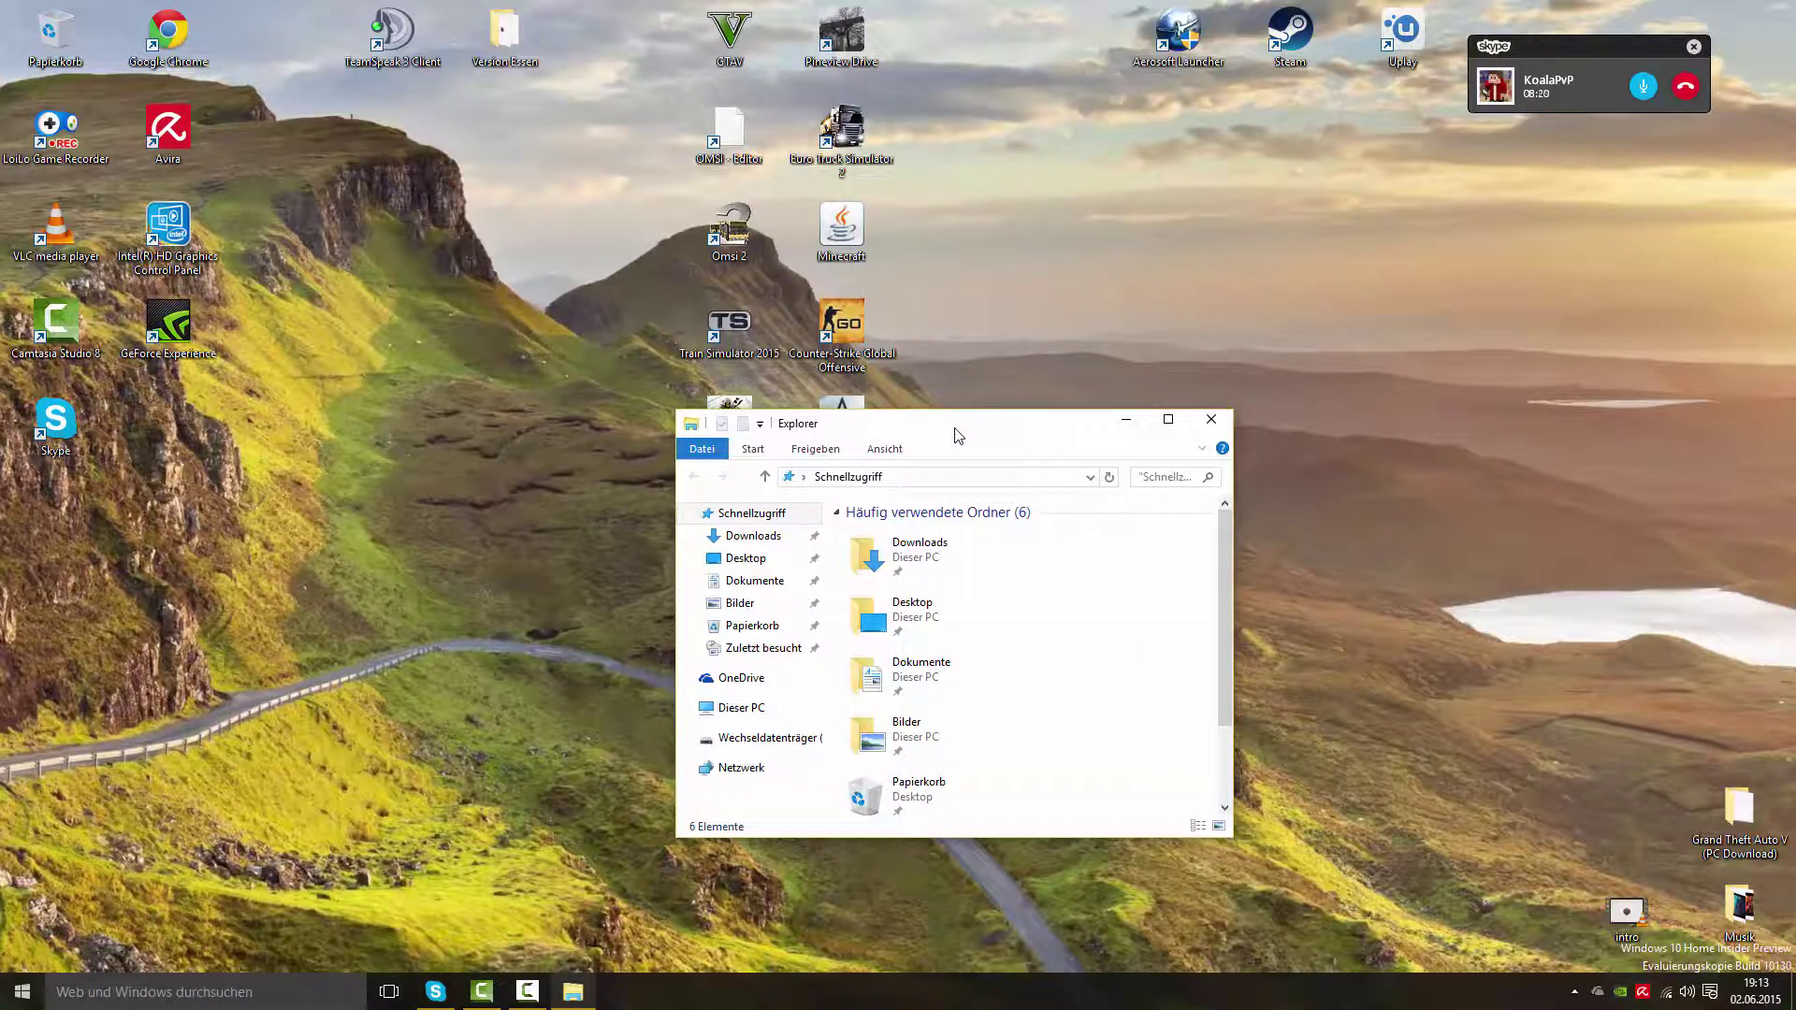
drag(981, 417, 997, 318)
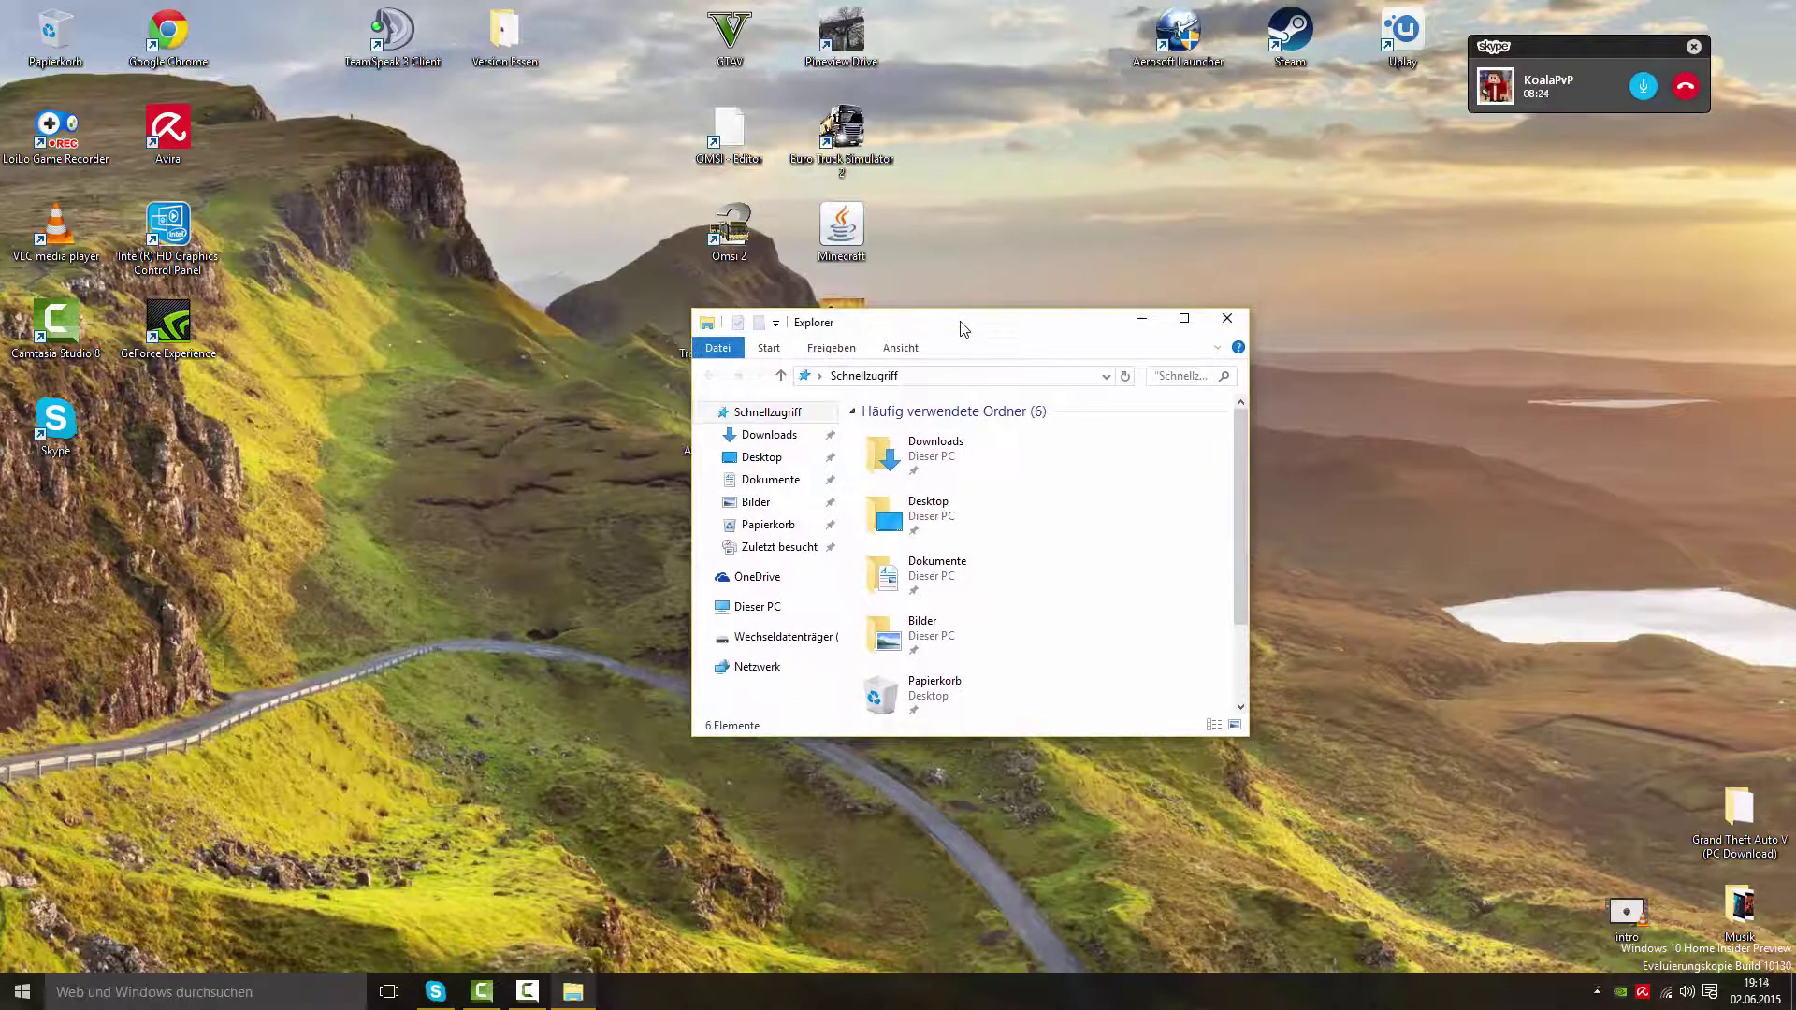
drag(964, 329, 821, 355)
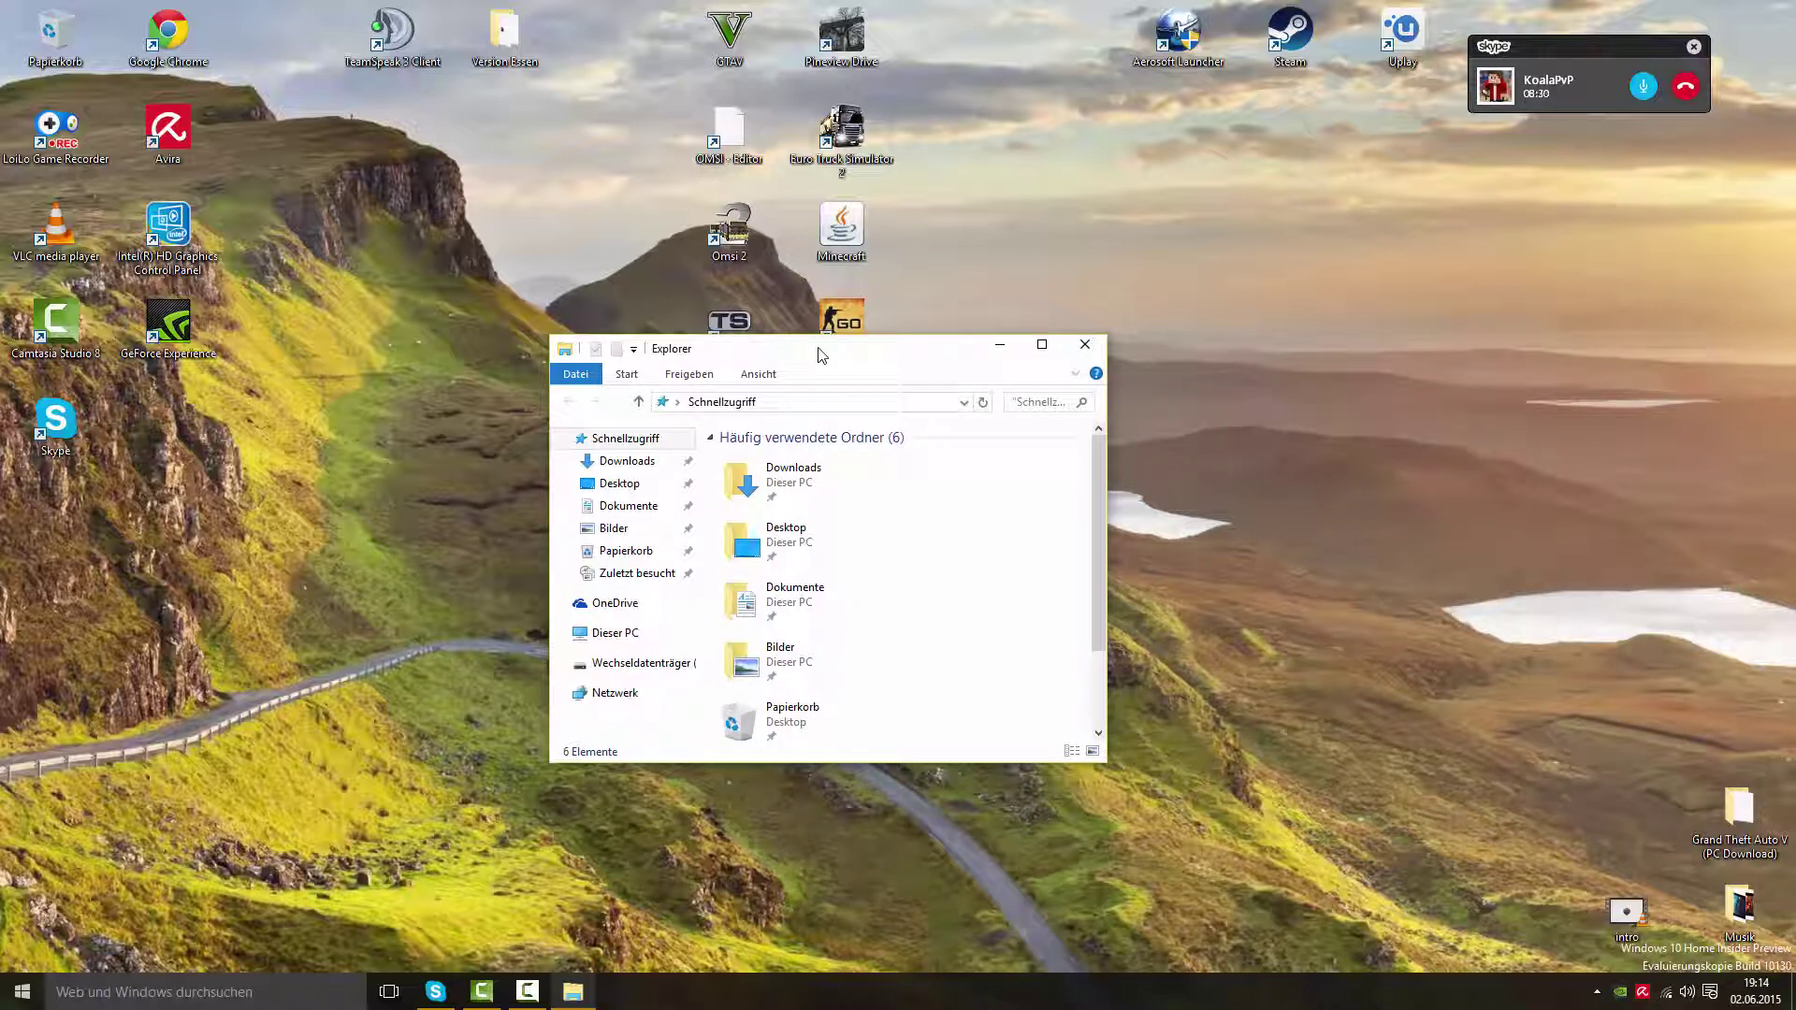
drag(897, 354, 927, 383)
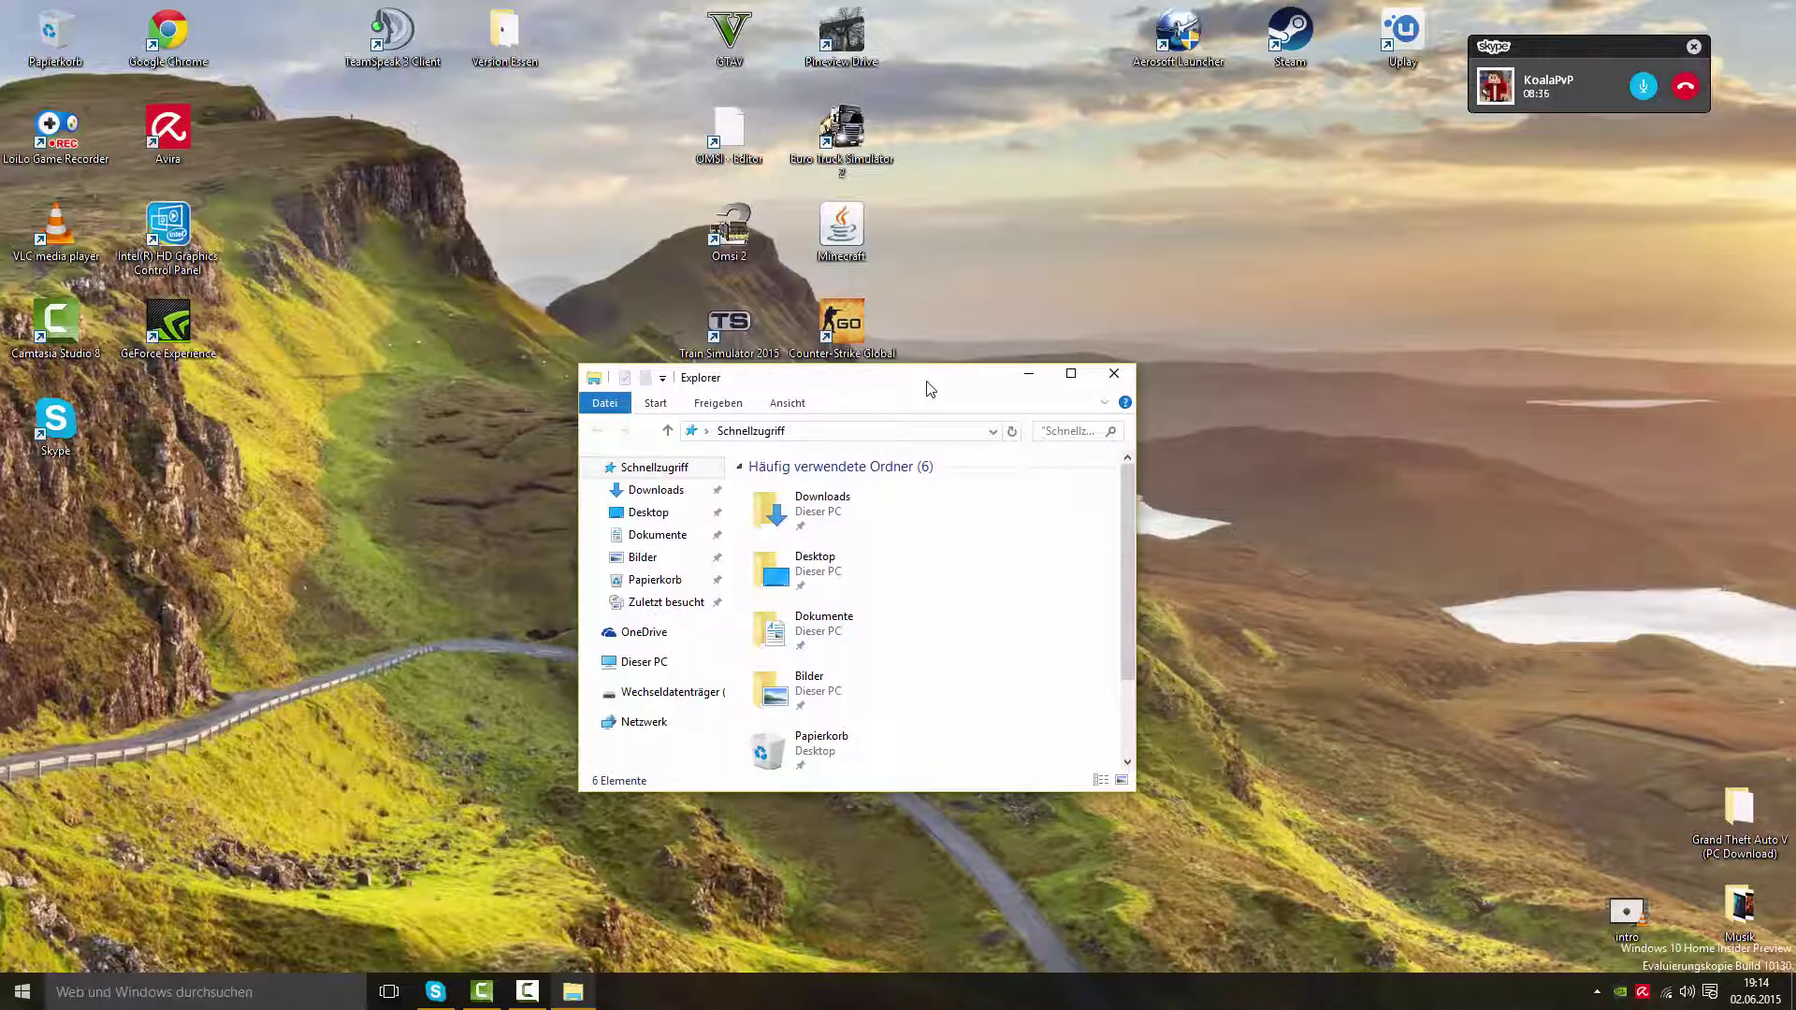
drag(929, 388, 919, 308)
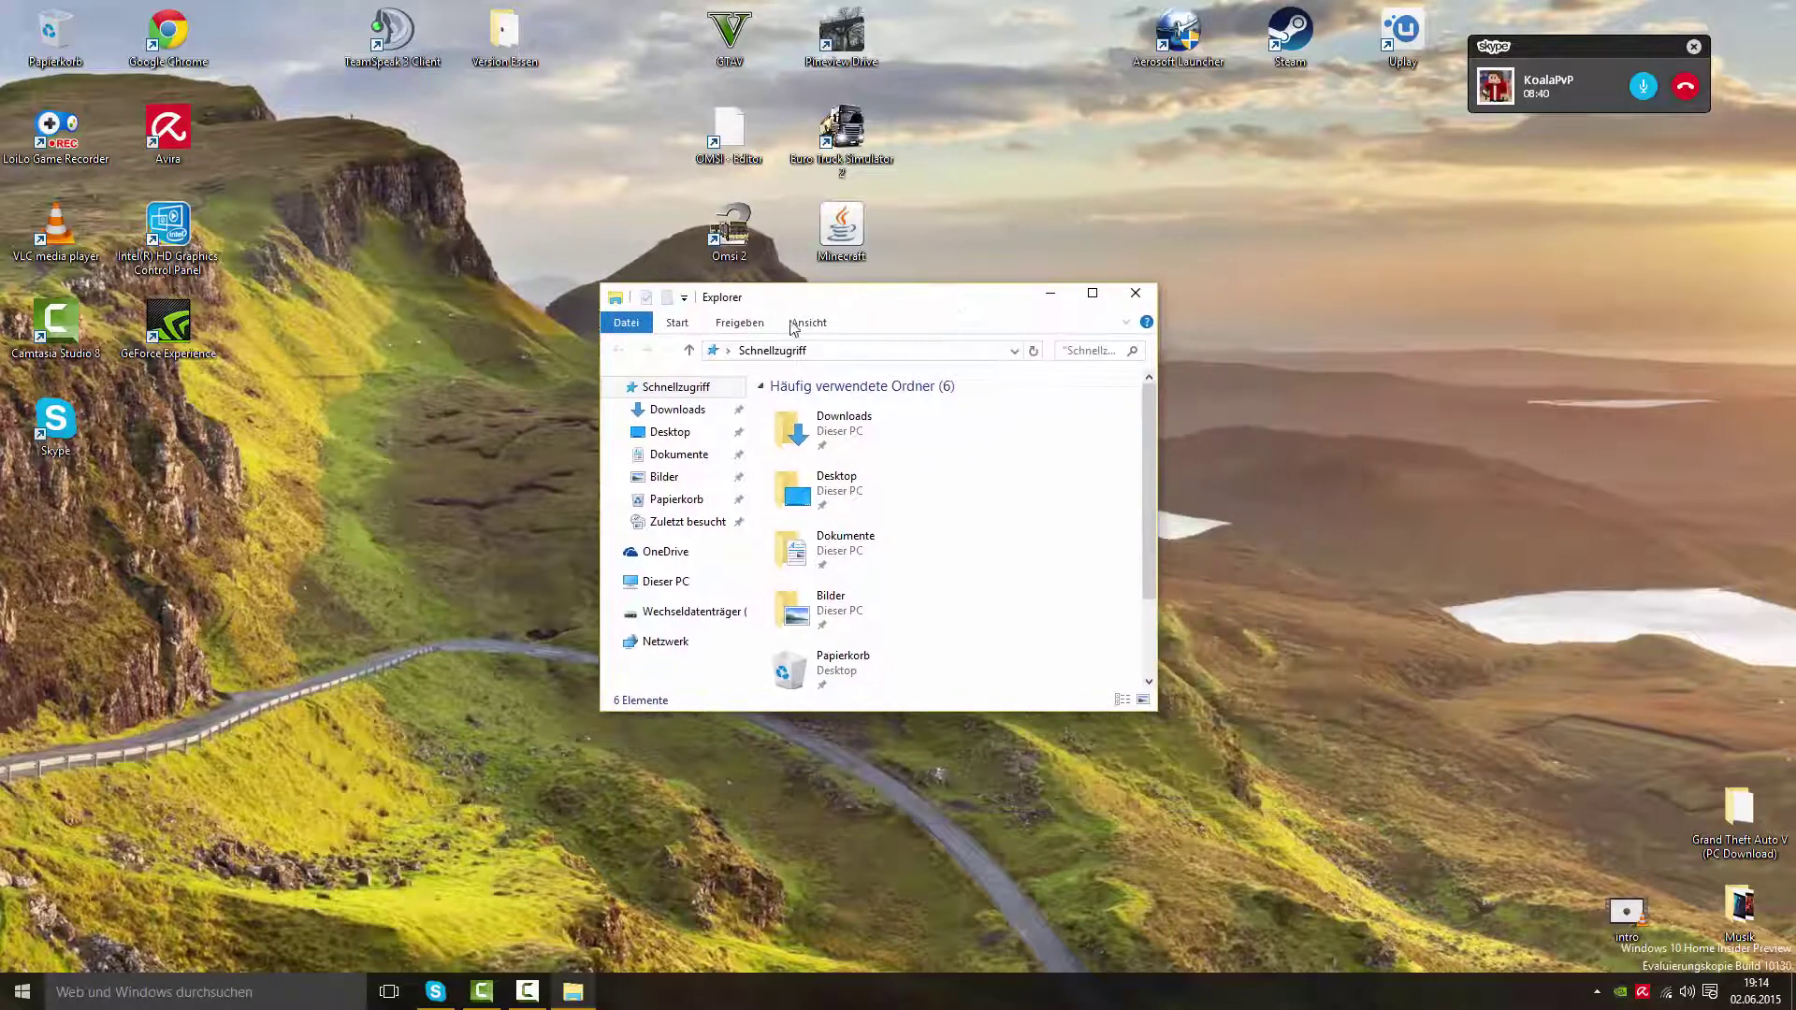
- Show the customization options of File Explorer's quick access toolbar, reposition the window and minimize it
click(683, 298)
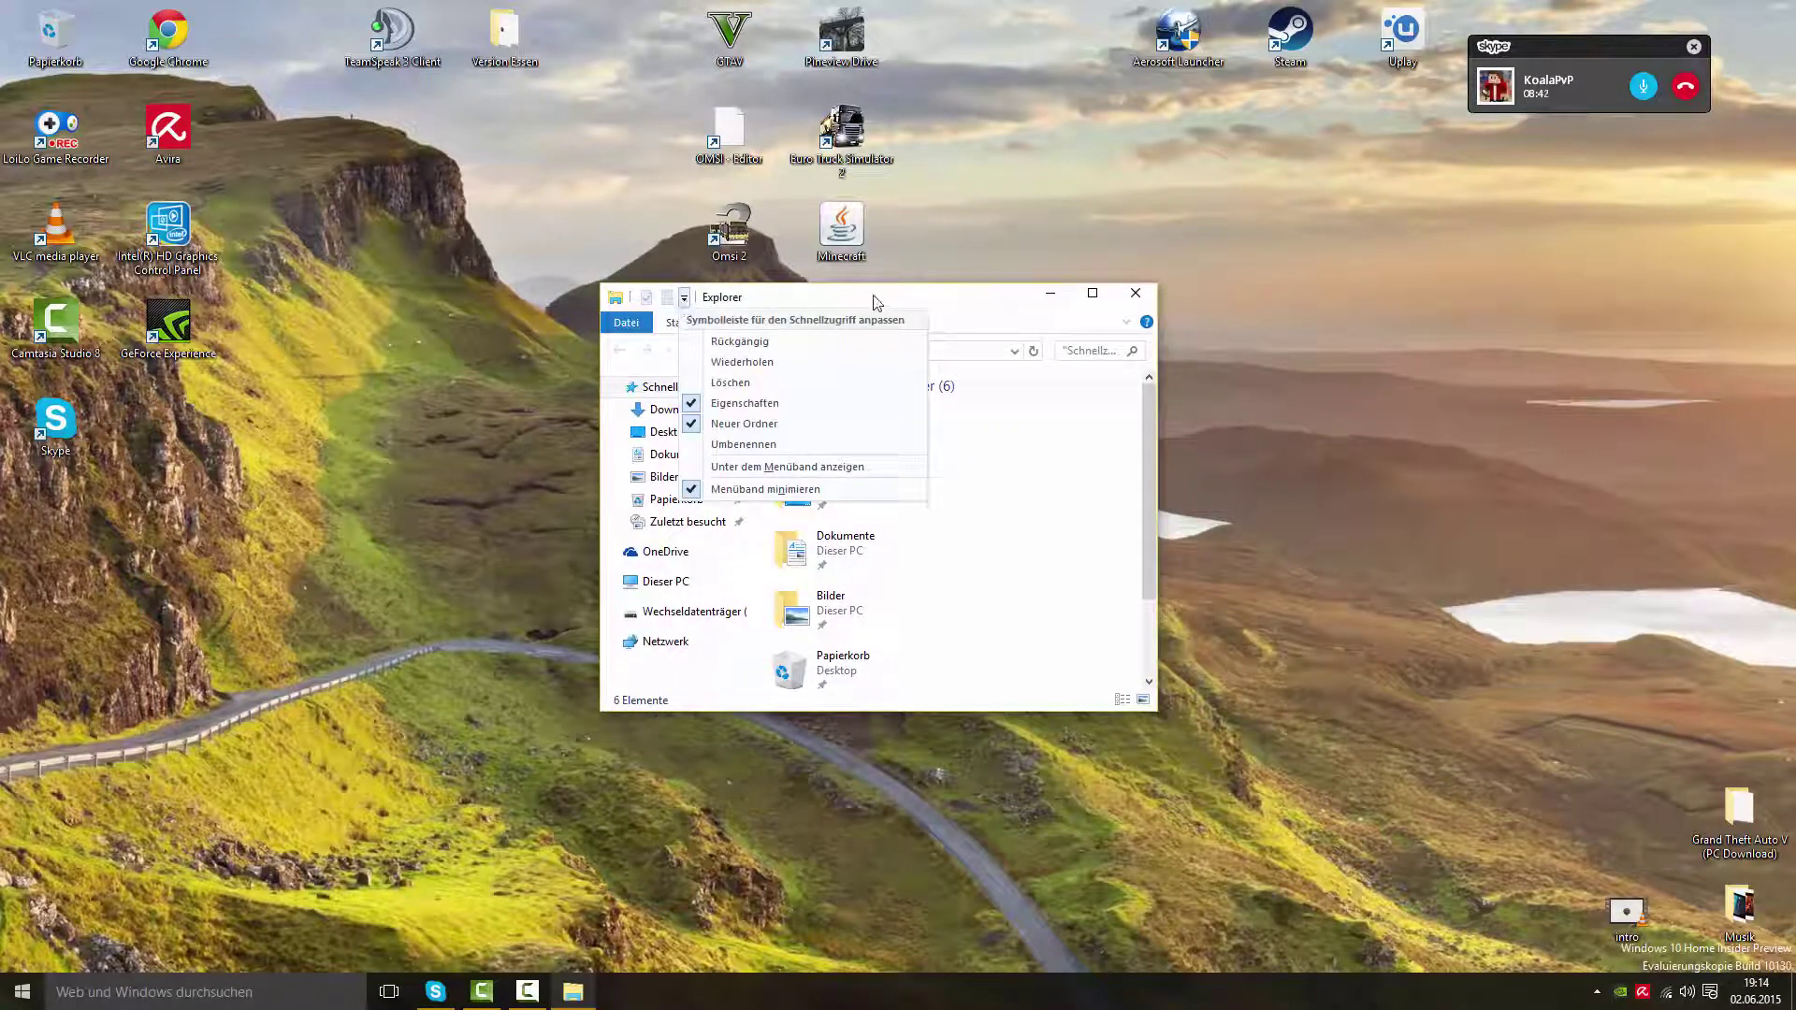
click(884, 299)
drag(889, 297, 842, 310)
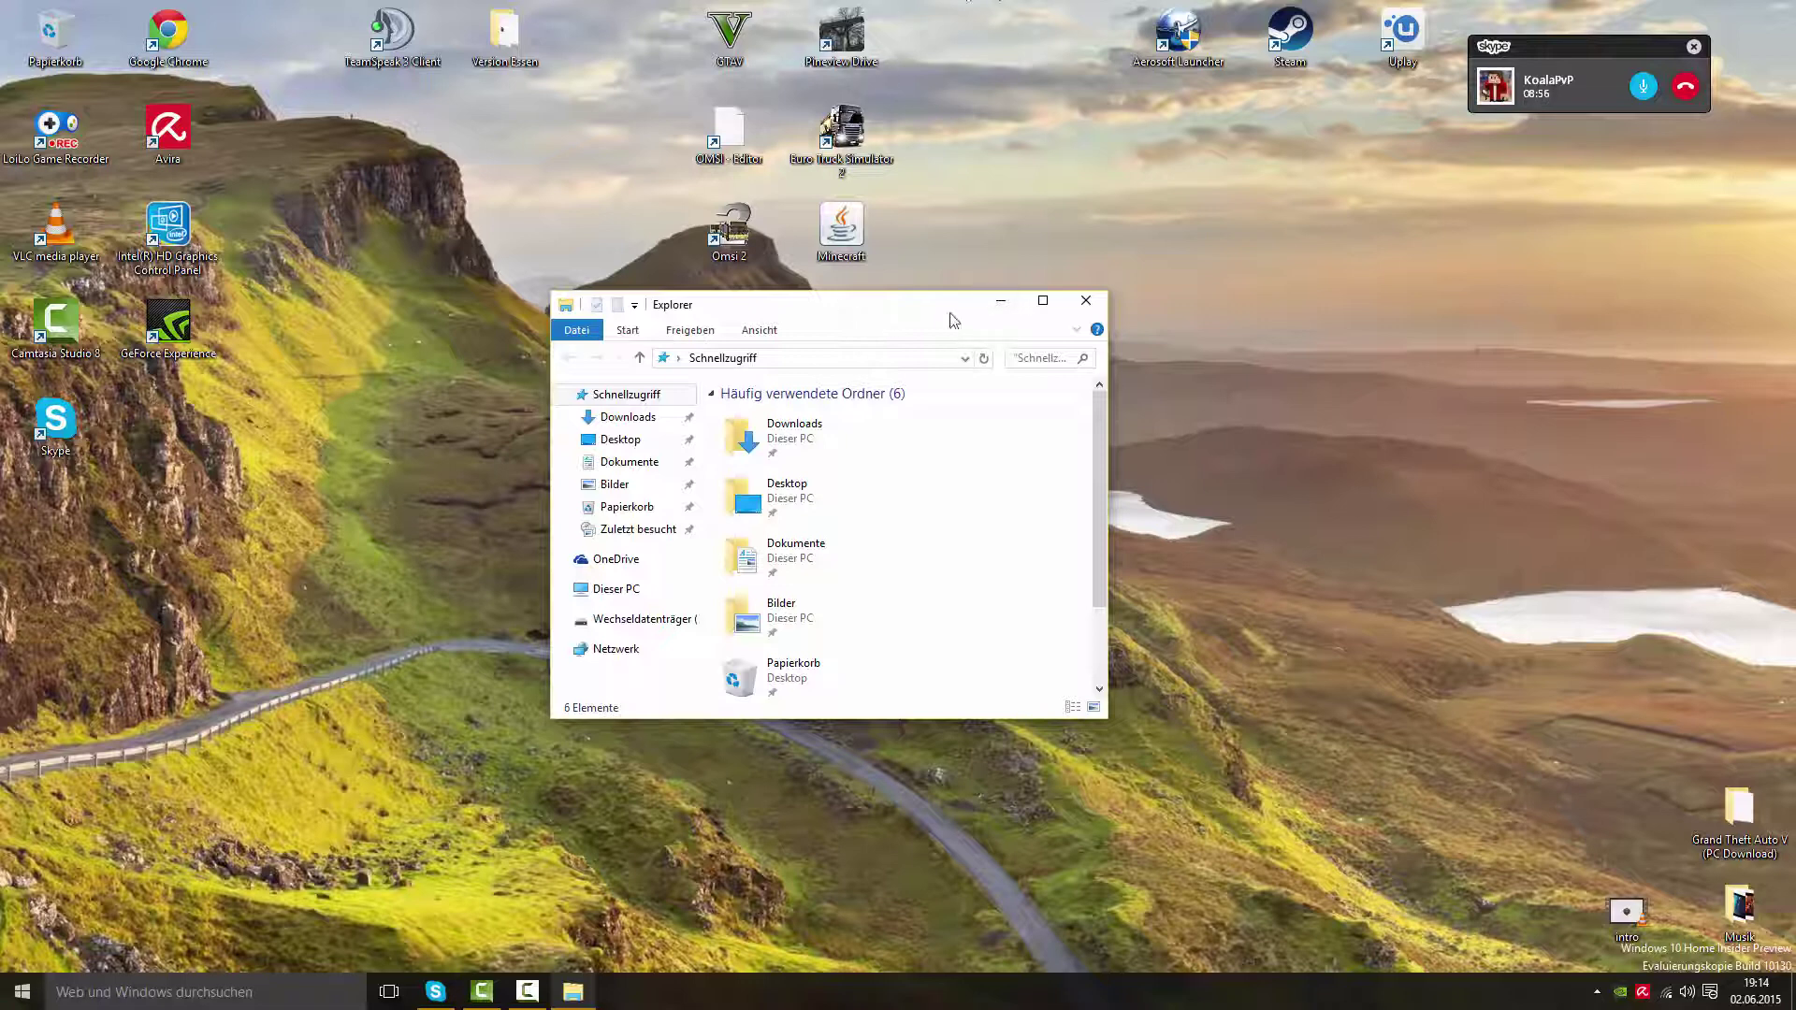
drag(949, 313, 1039, 355)
click(1100, 353)
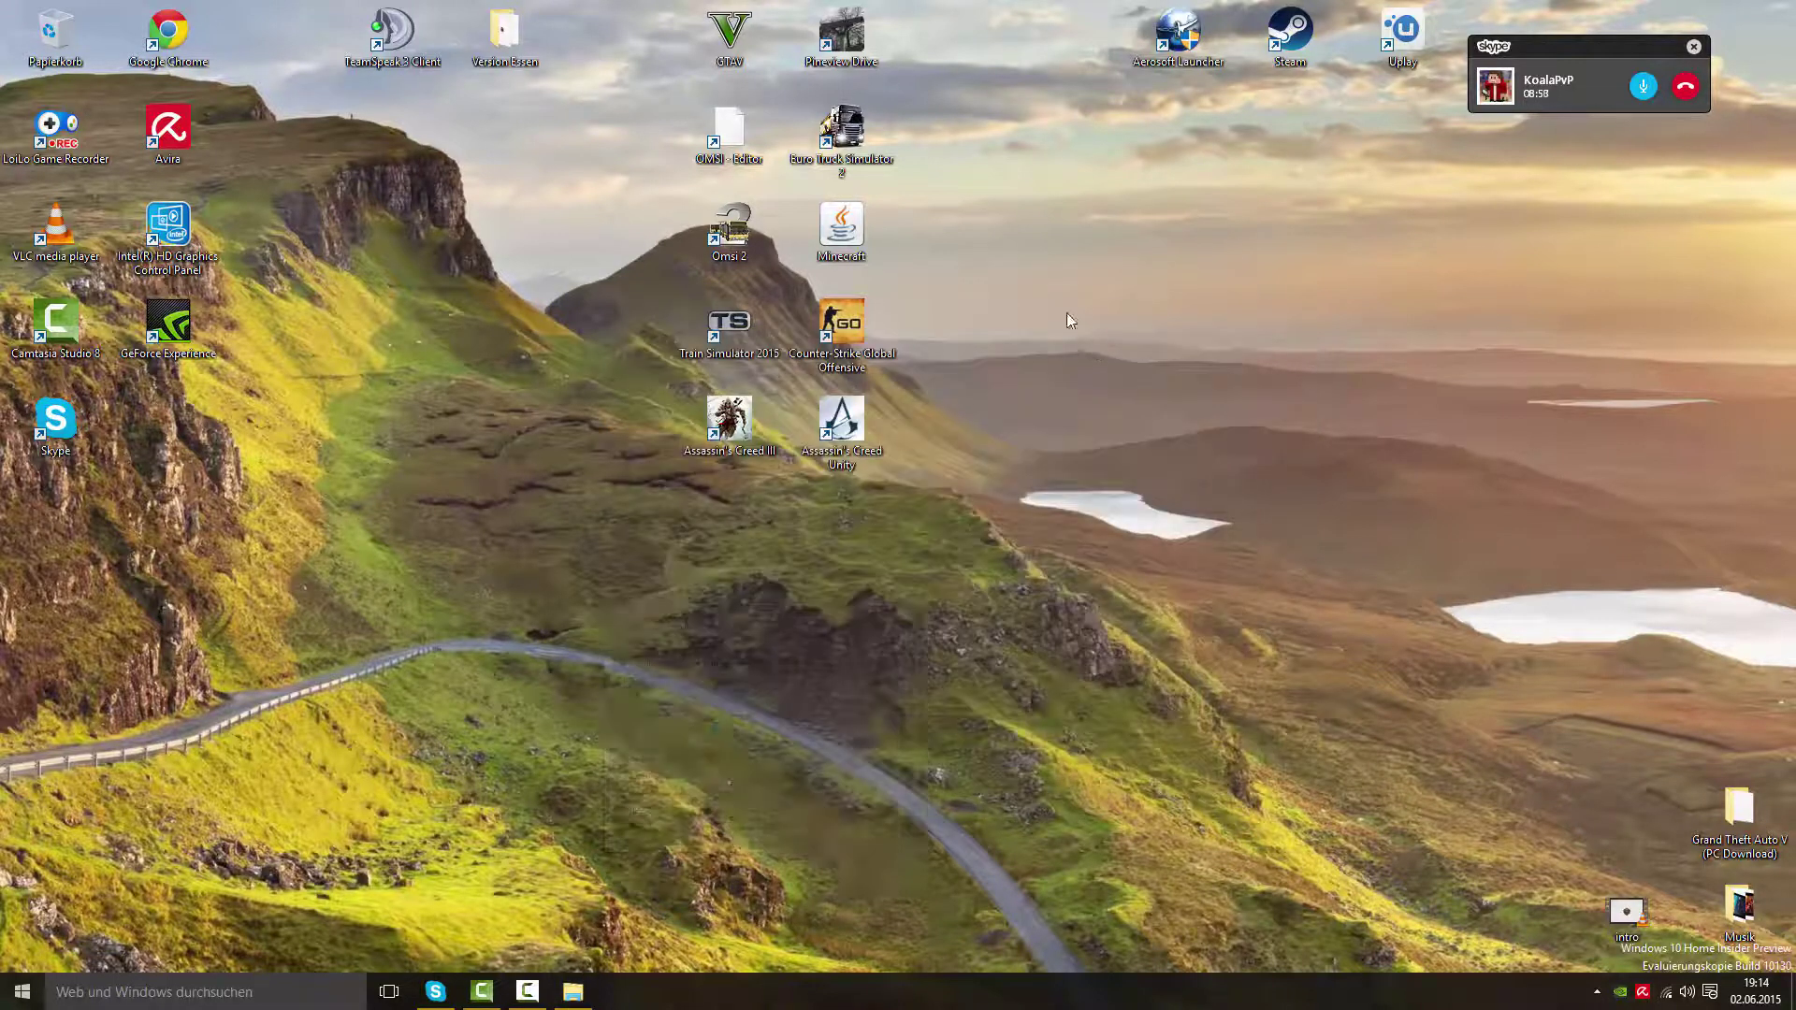
- Open and close the Start menu repeatedly to show its tiles and app list, ending on the desktop
click(22, 990)
click(22, 991)
key(super)
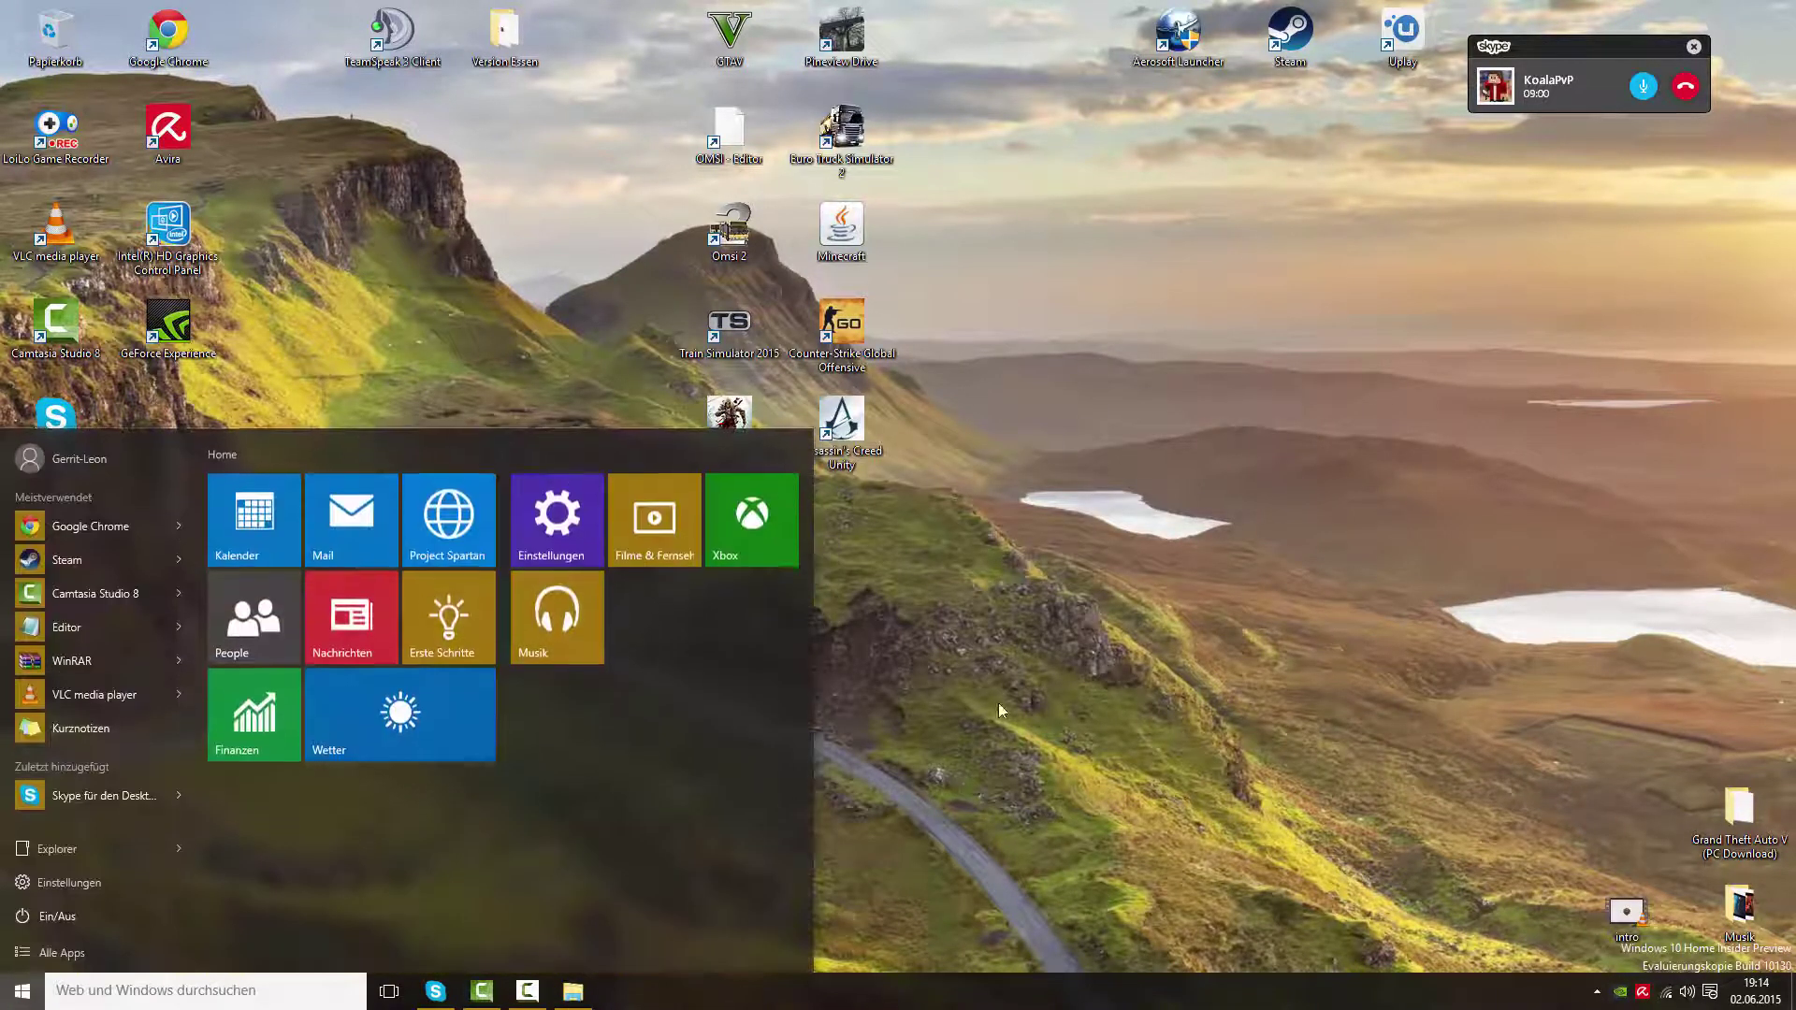
click(1064, 693)
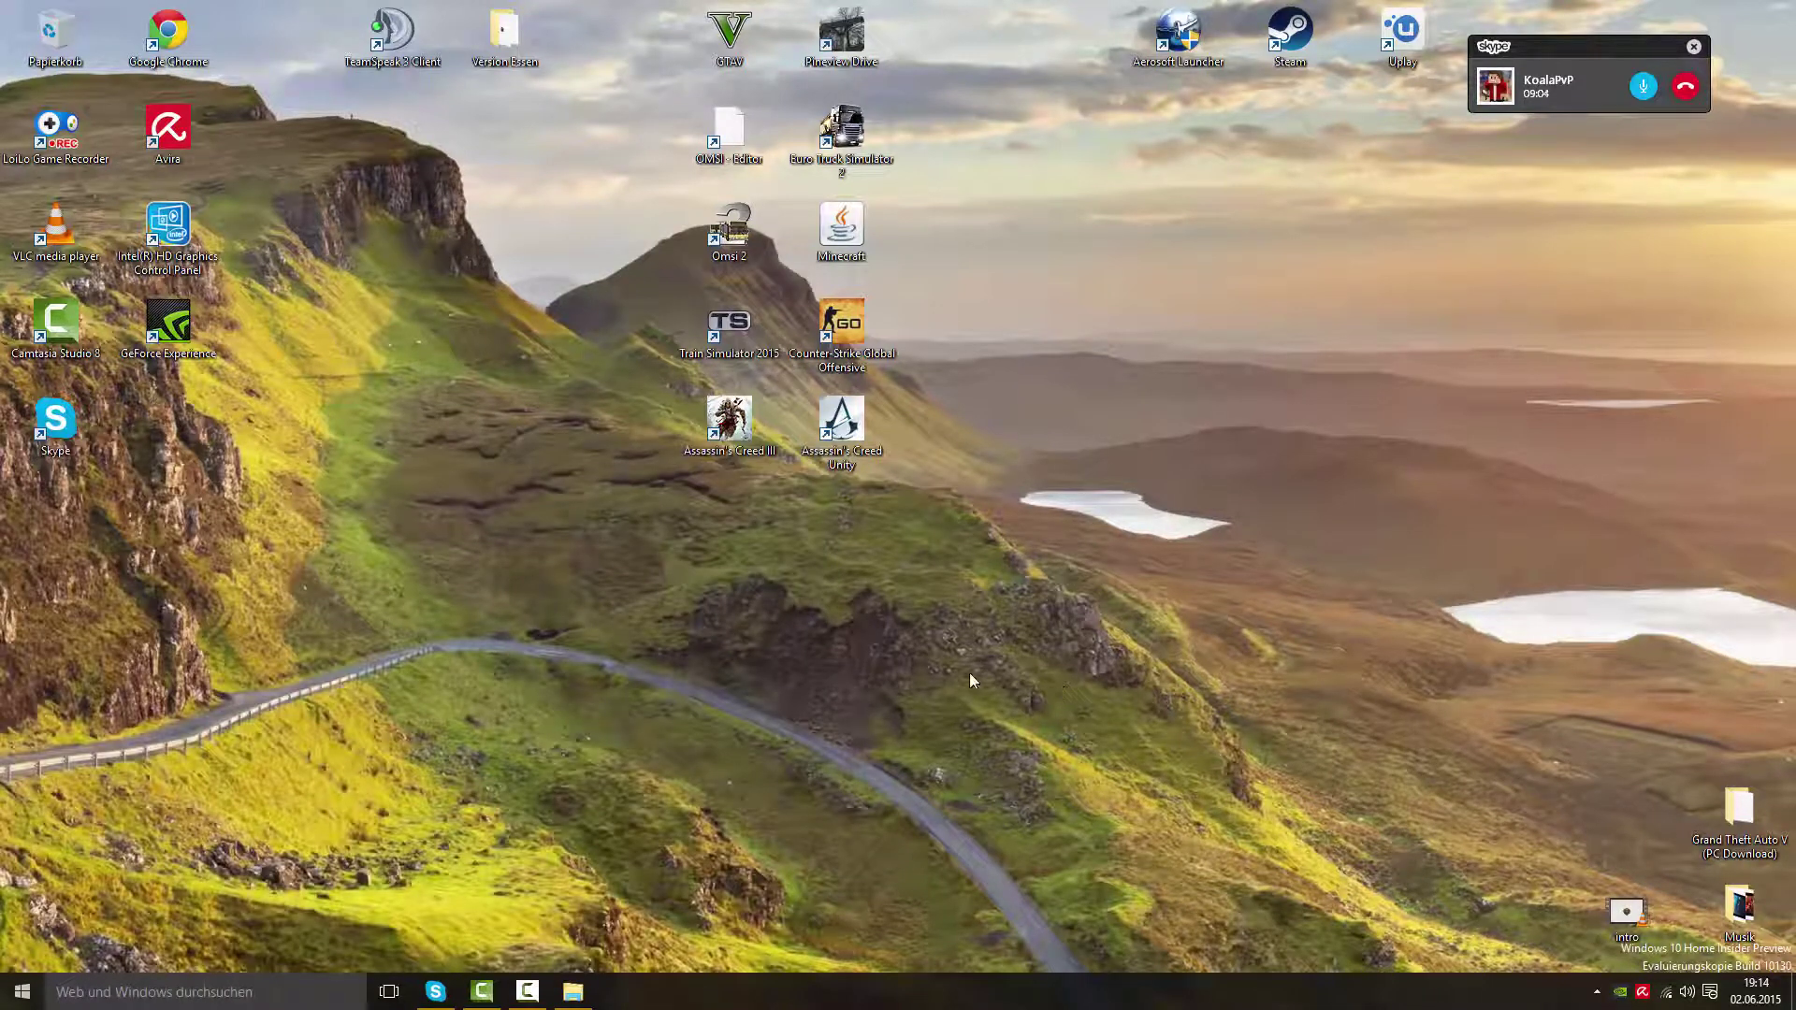
click(22, 990)
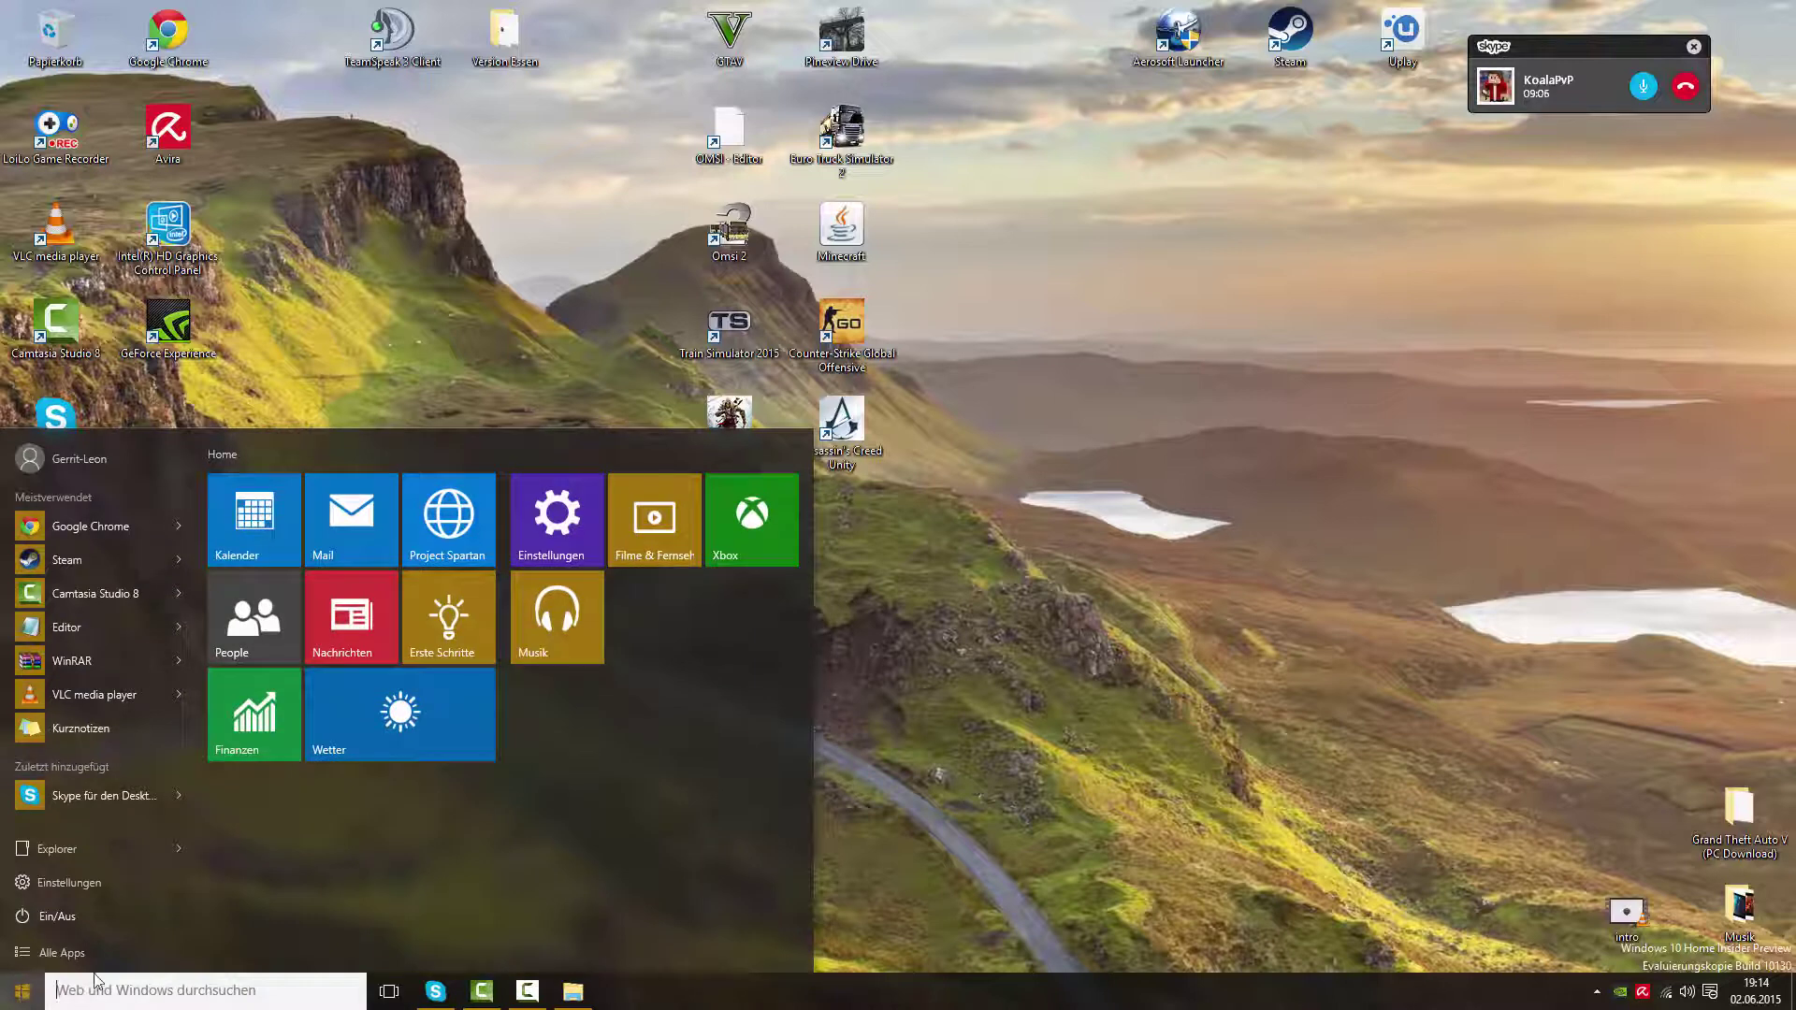
click(949, 764)
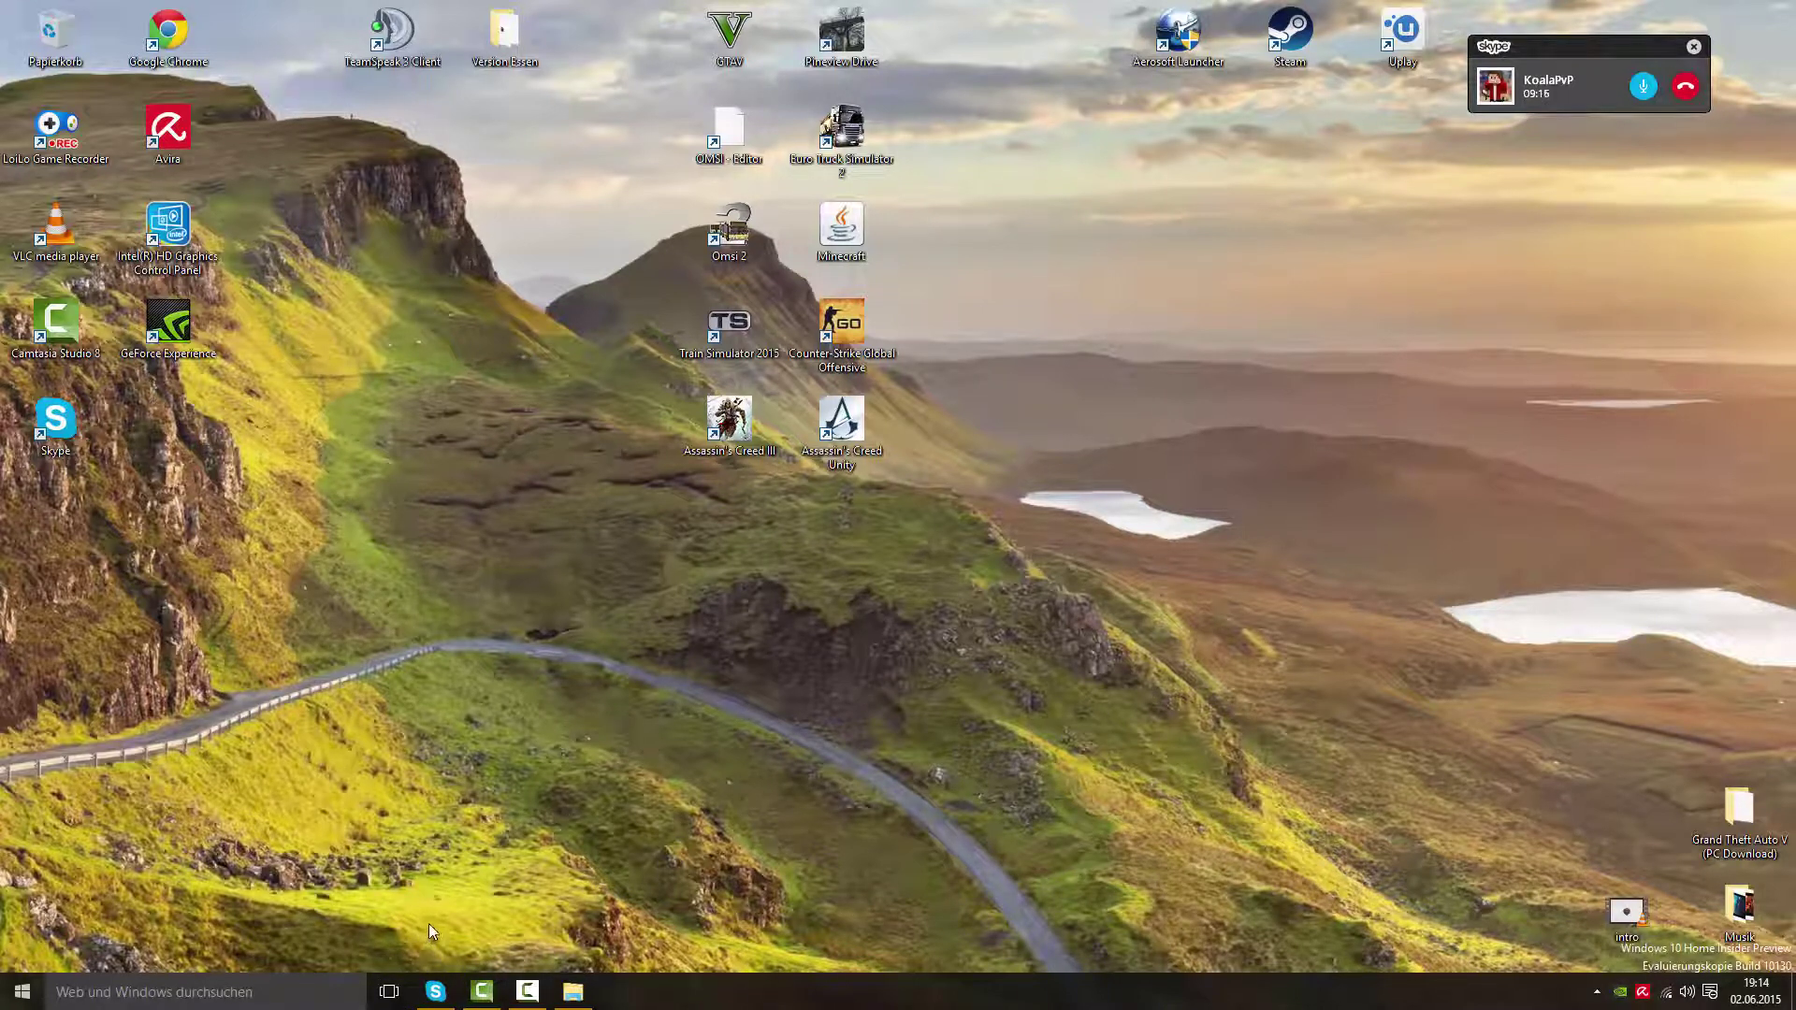
- Show the open windows in Task View, return to the desktop, and open and close the Start menu repeatedly
click(389, 992)
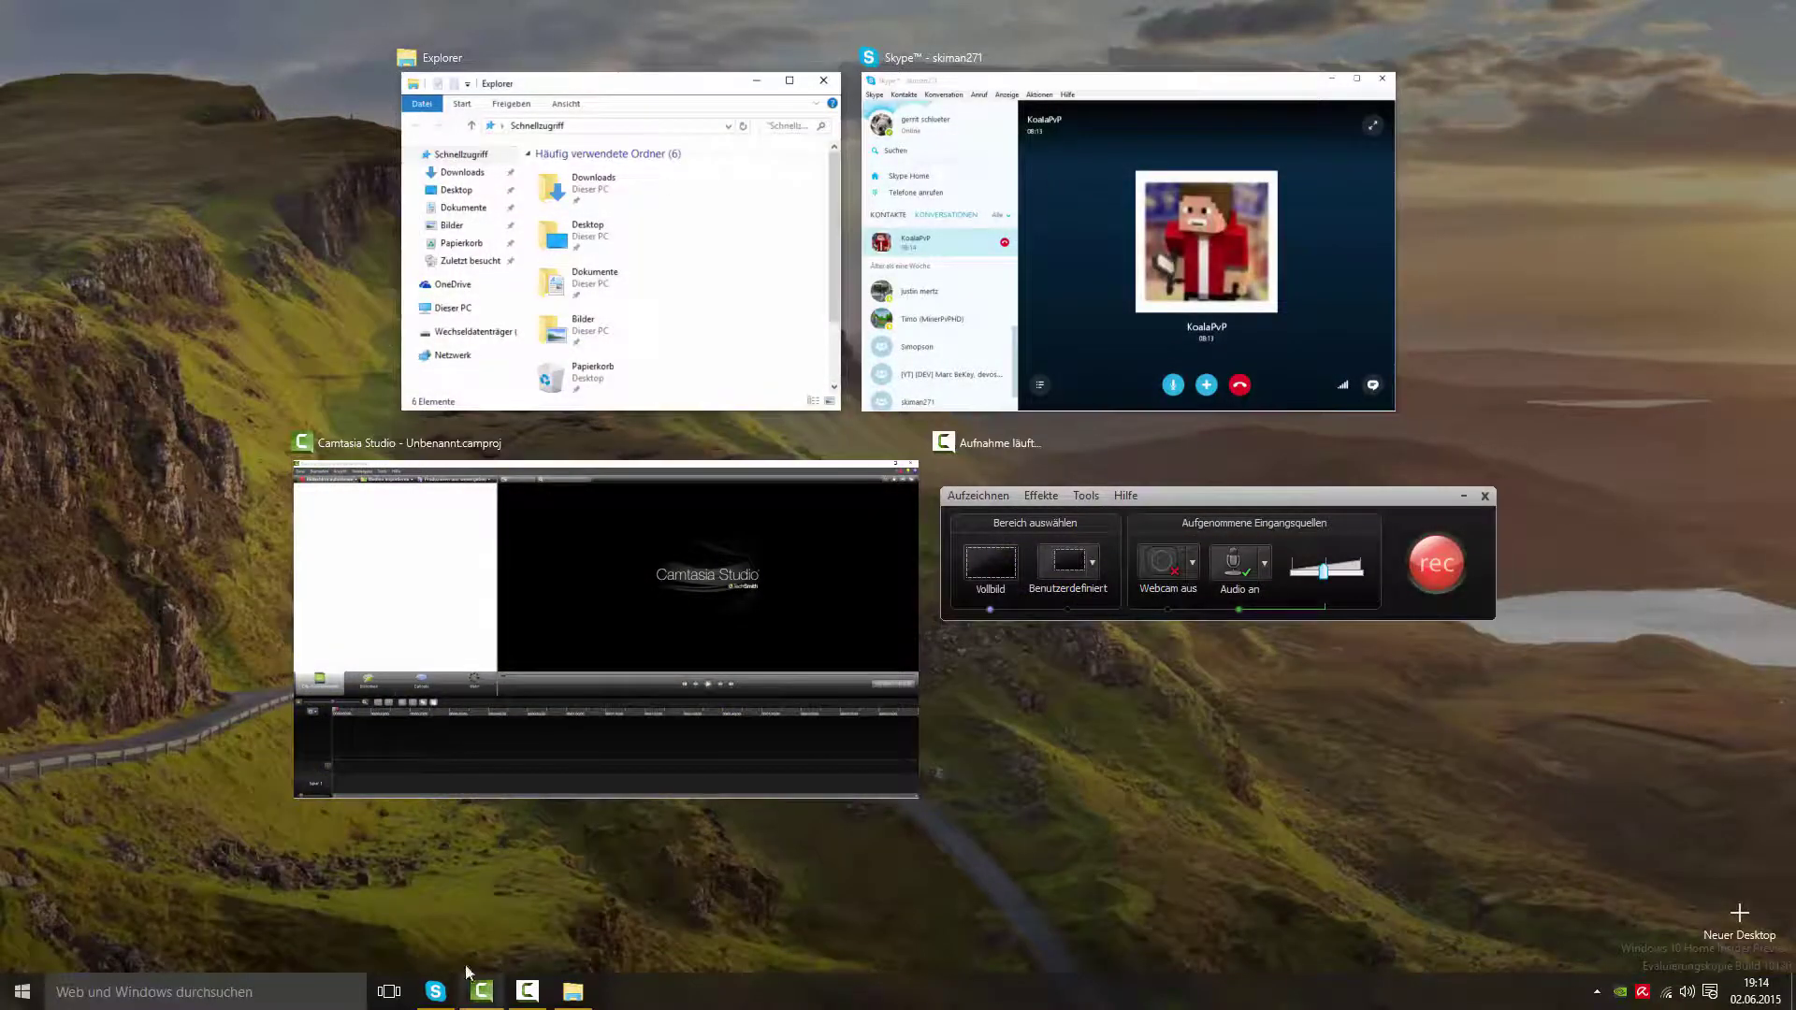
click(393, 877)
key(super)
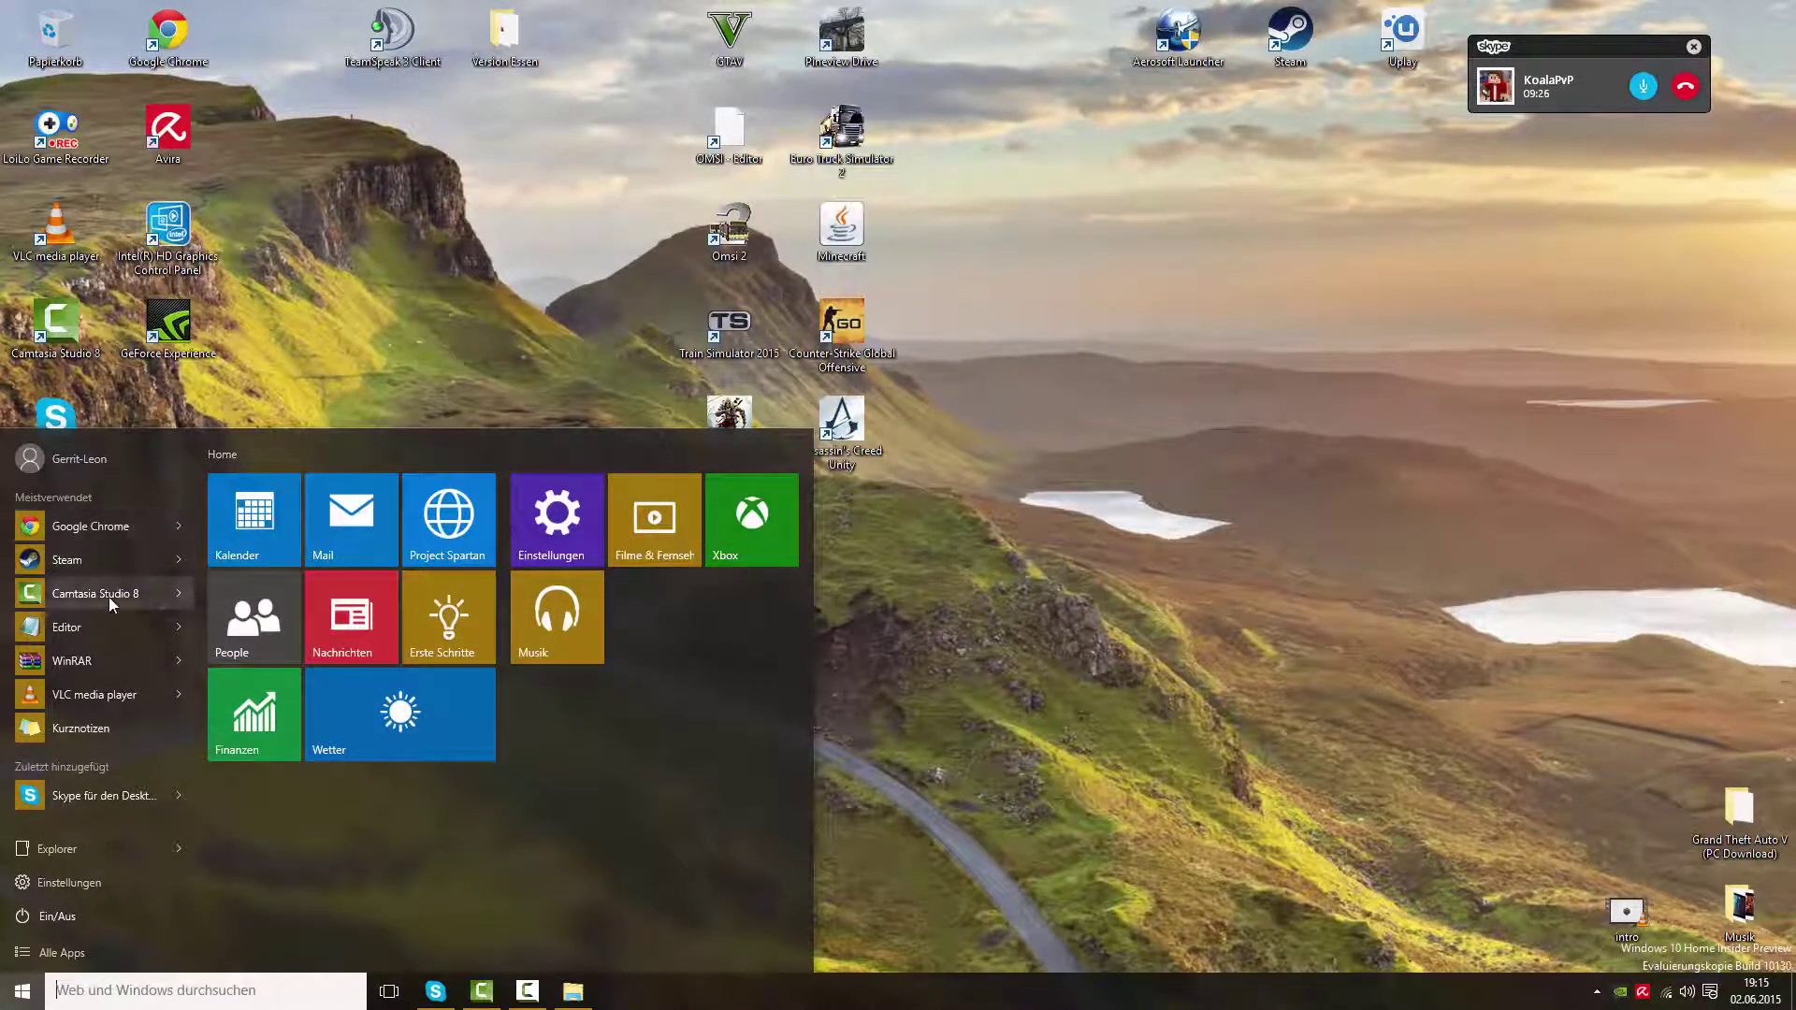
click(1099, 734)
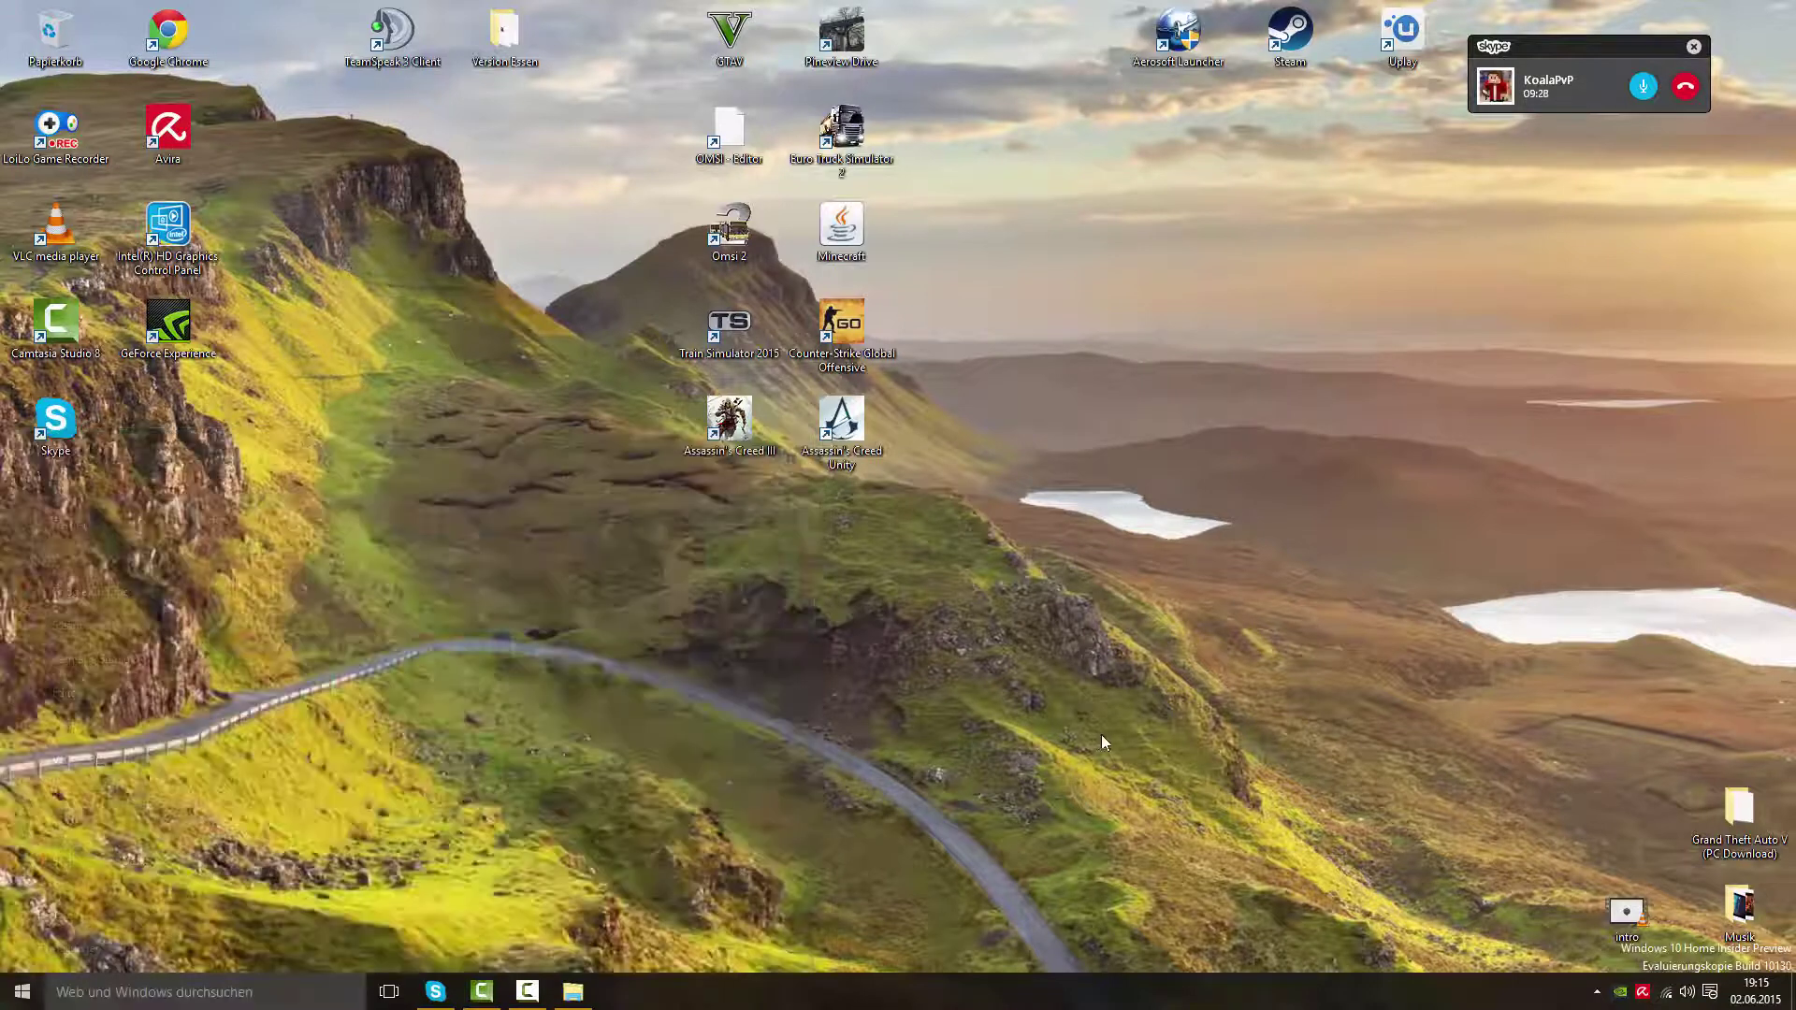
key(super)
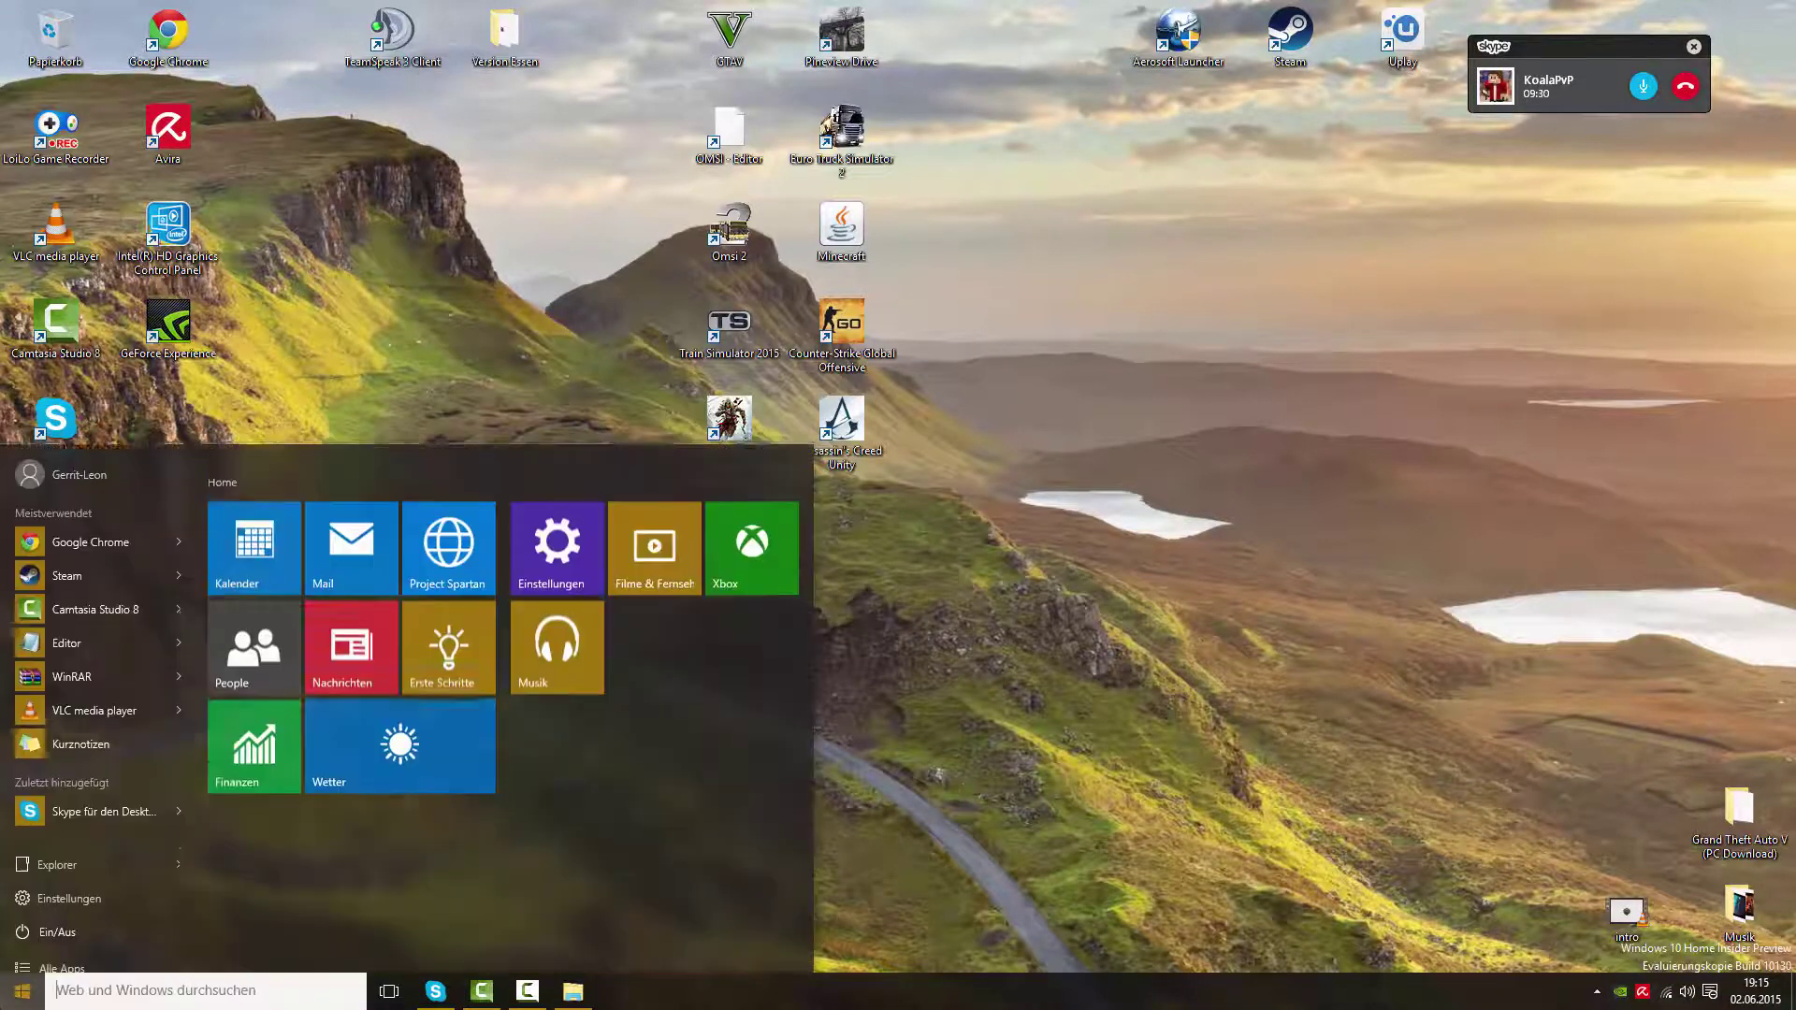
key(super)
- Launch Project Spartan from the Start menu tiles and search Google for "windows 10 preis"
key(super)
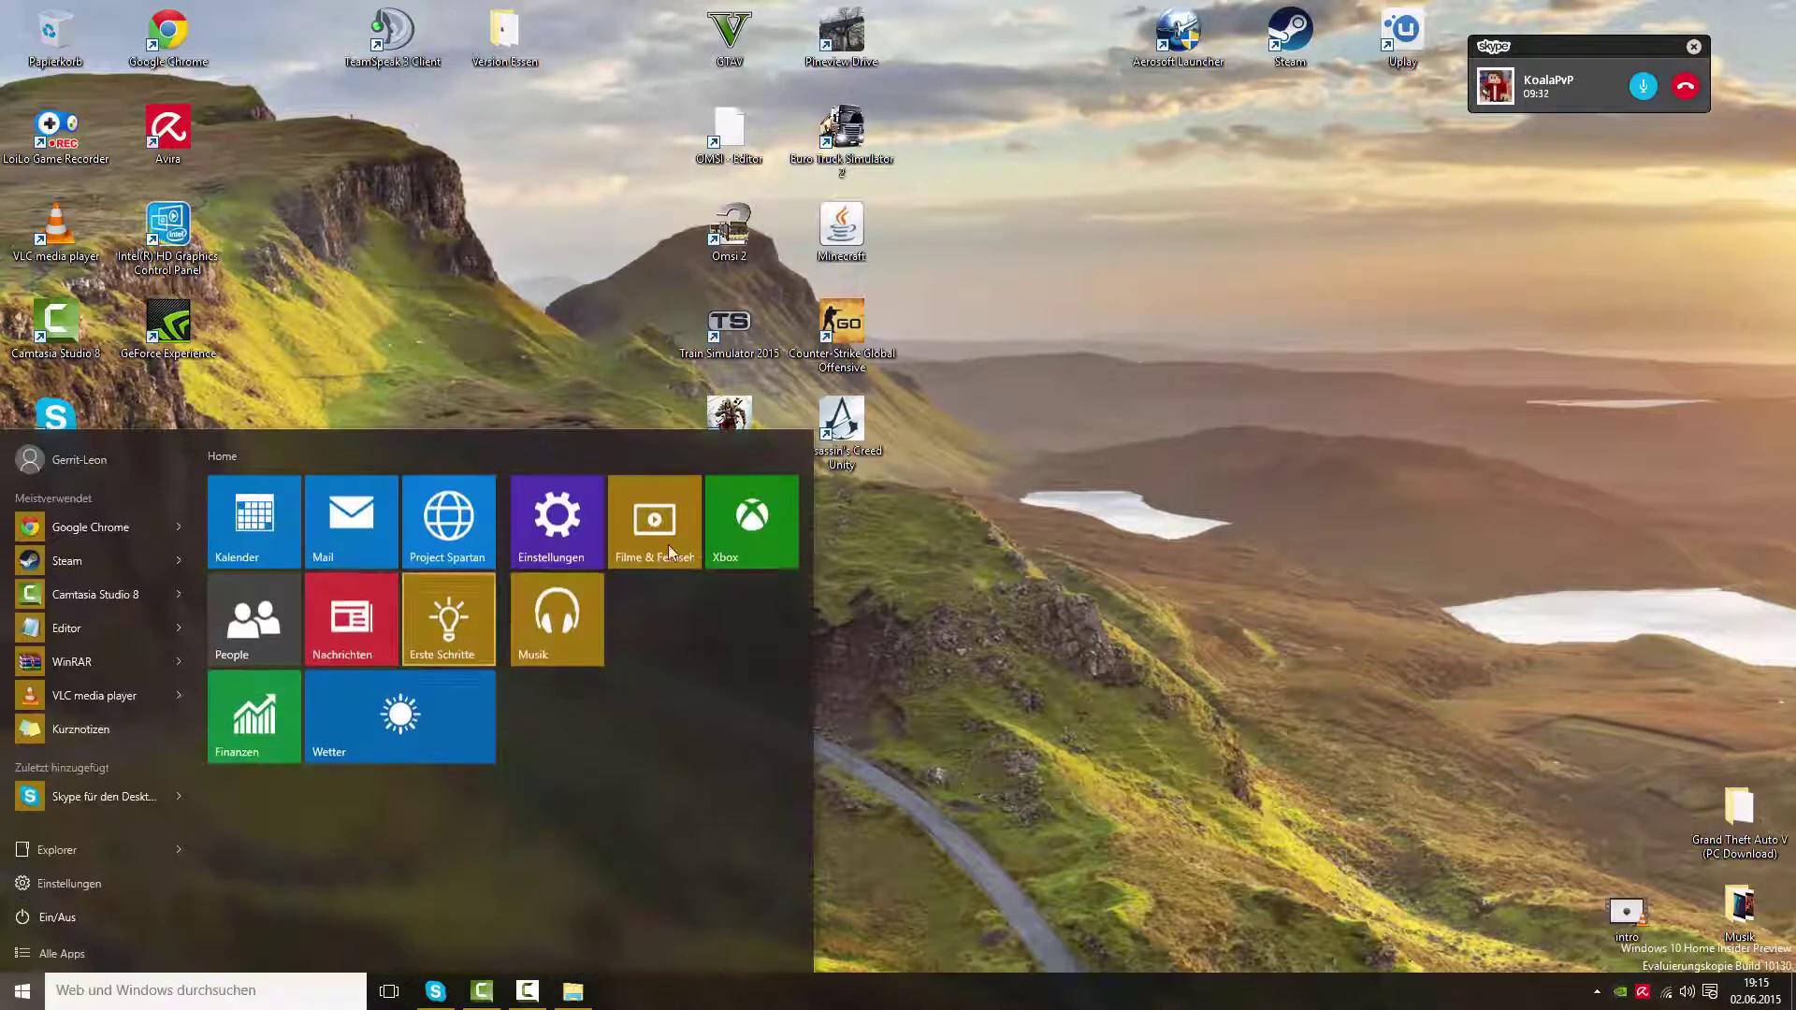
click(434, 537)
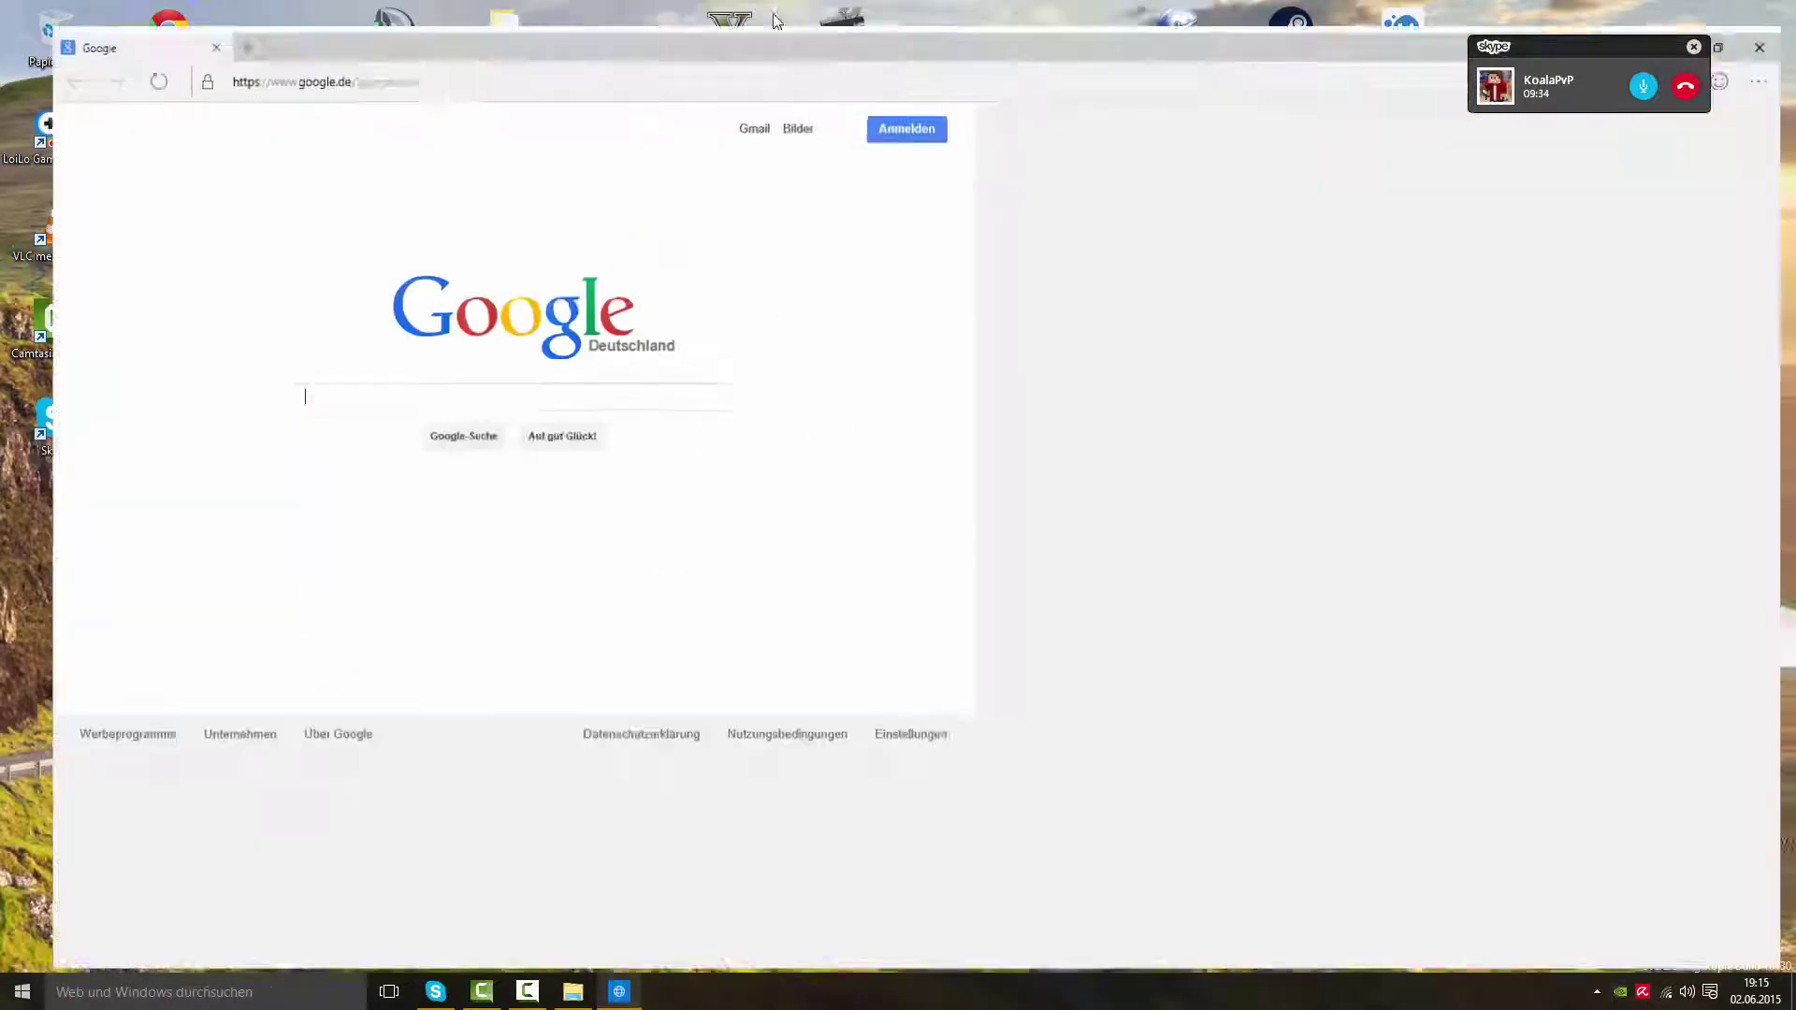
text(windows 10 )
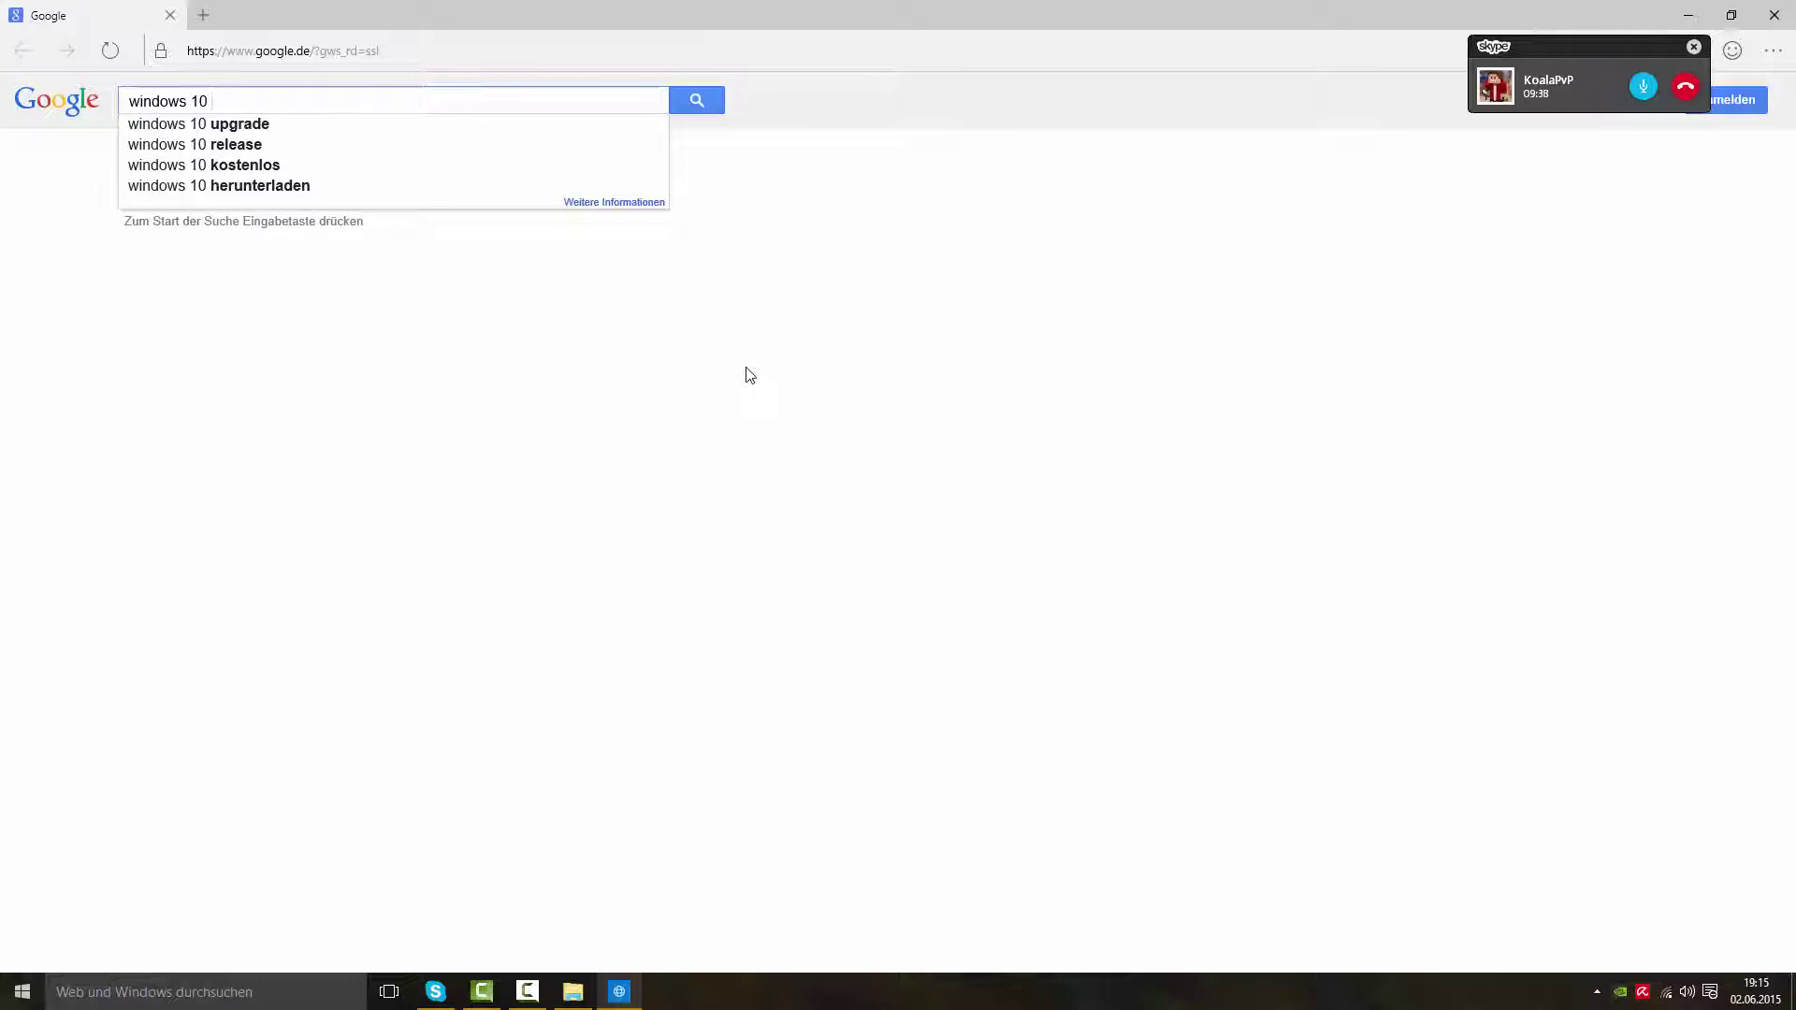
text(pr)
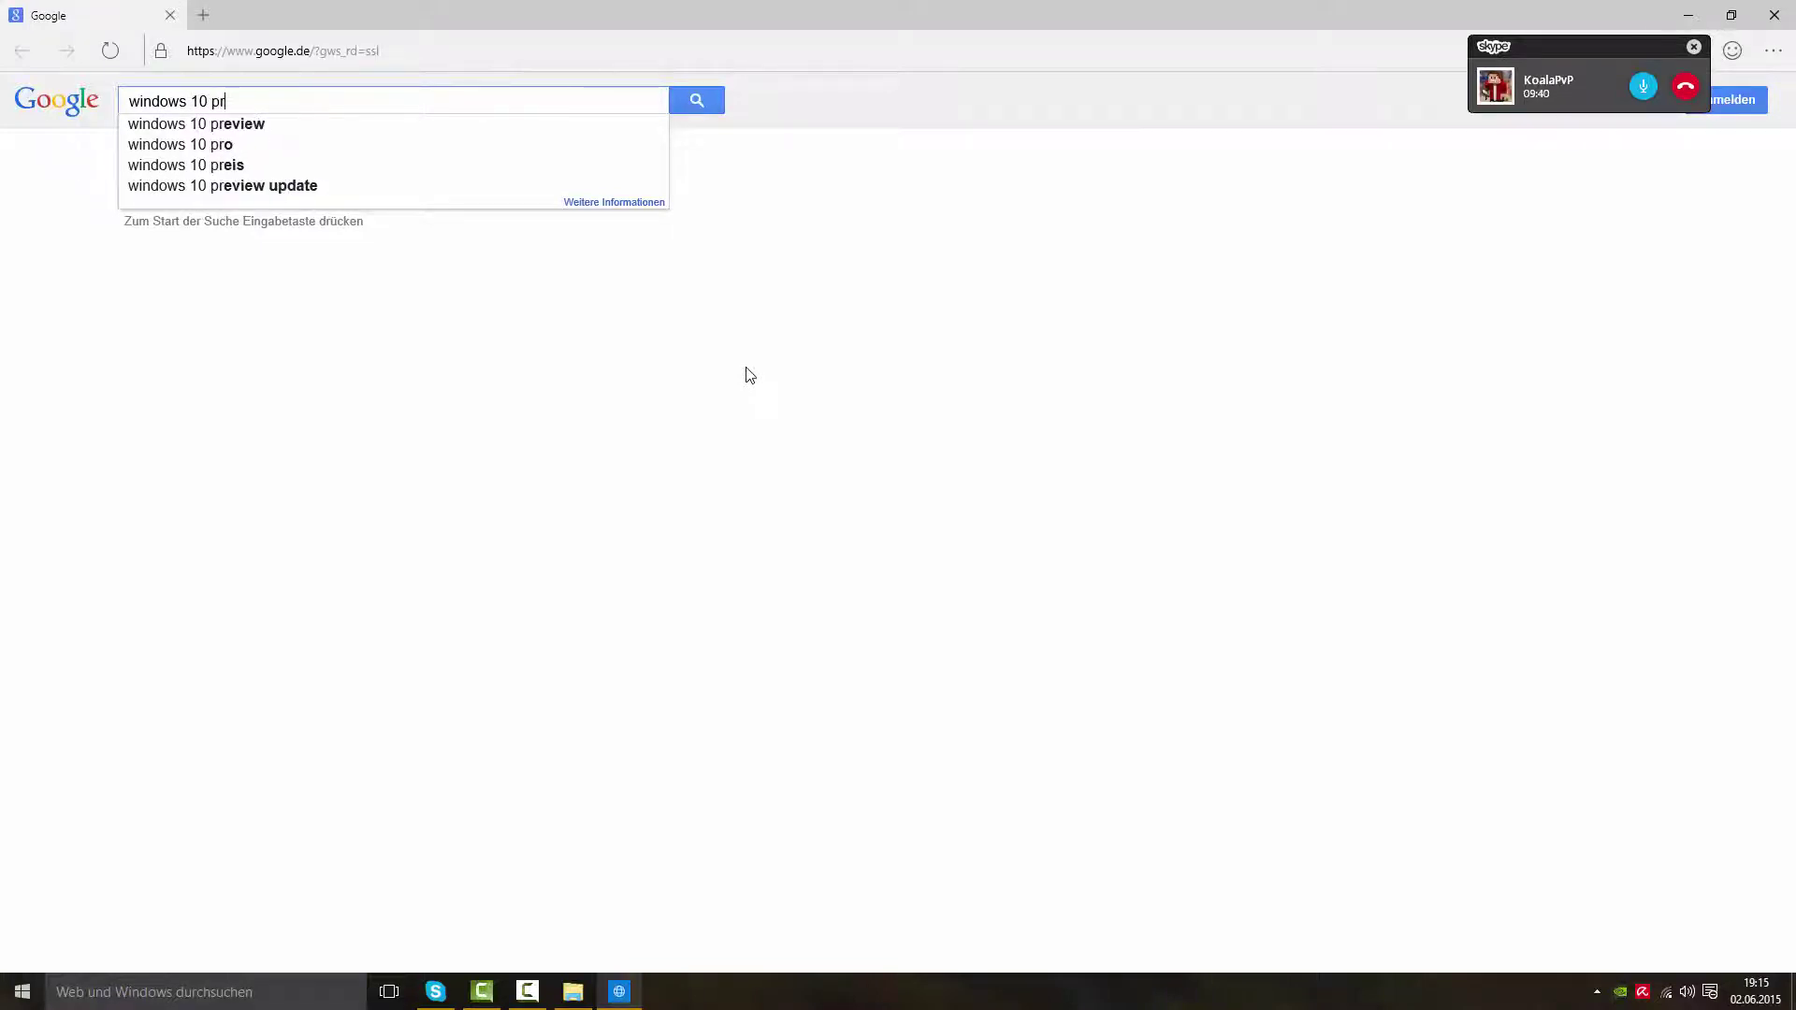
text(eis)
key(Return)
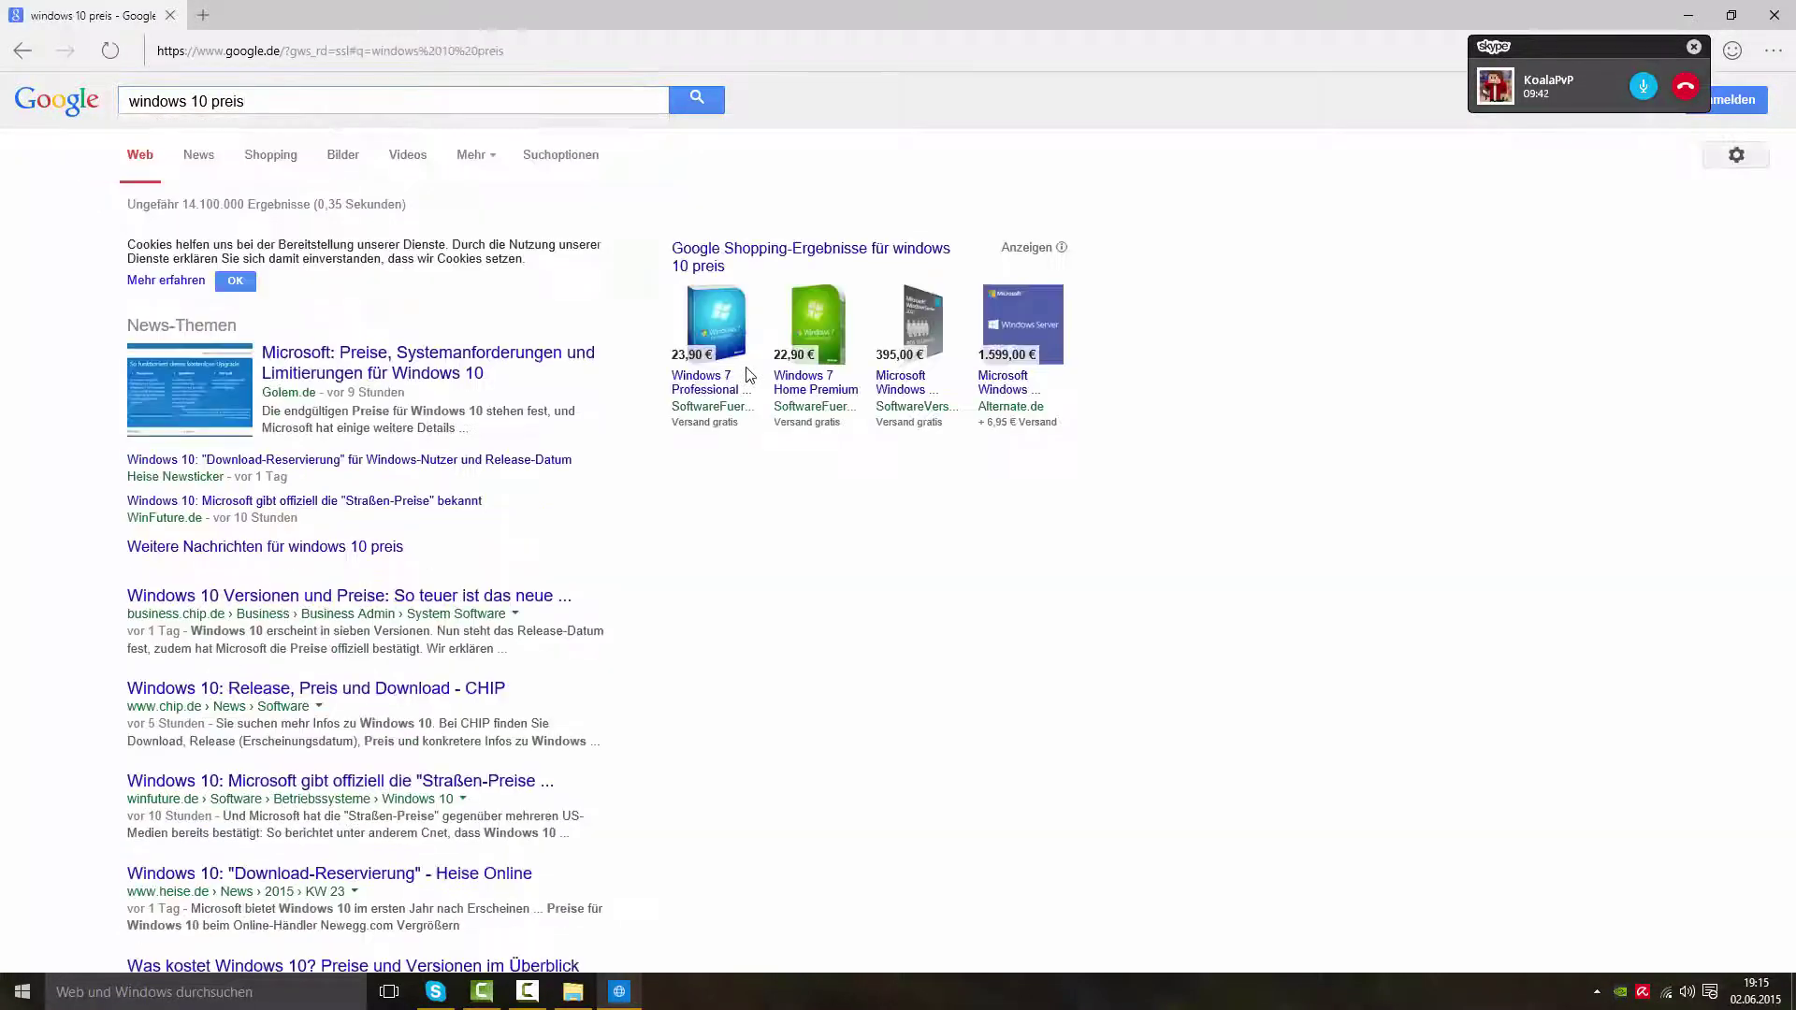
- Open the Golem.de article on Windows 10 prices and highlight the US-dollar prices of the Home and Pro editions
click(488, 370)
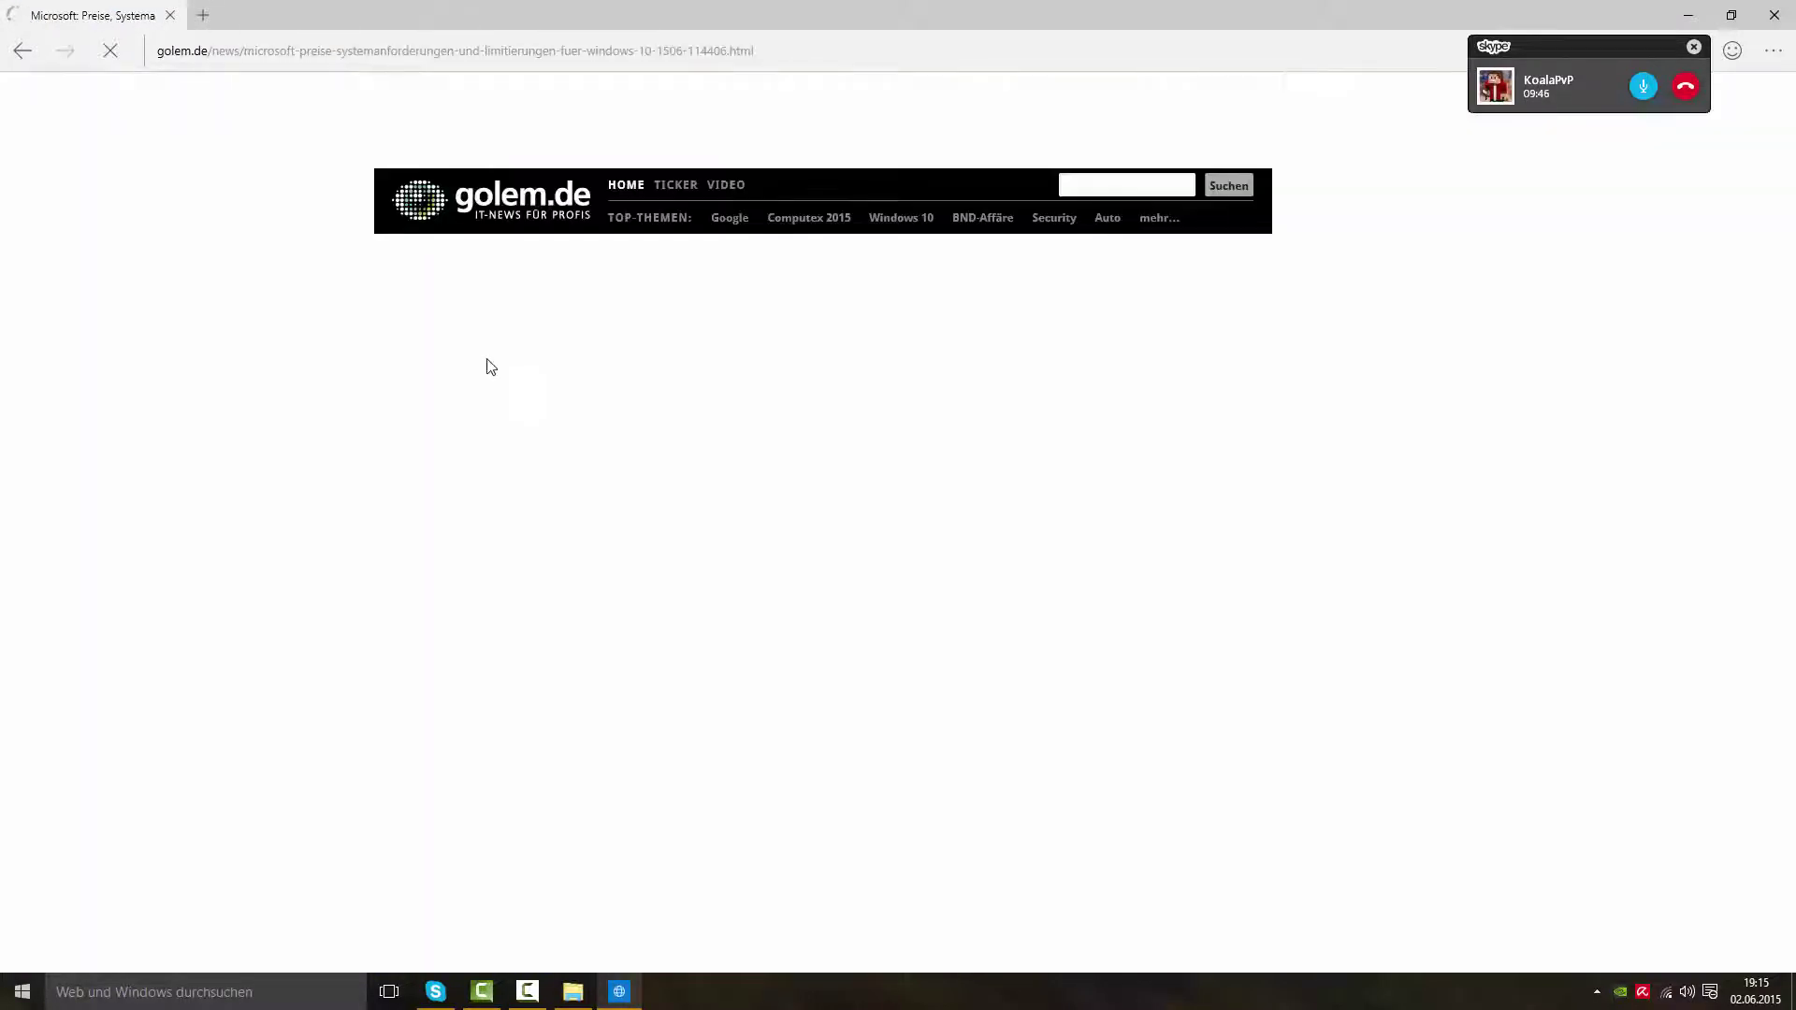
scroll(489, 365, down, 10)
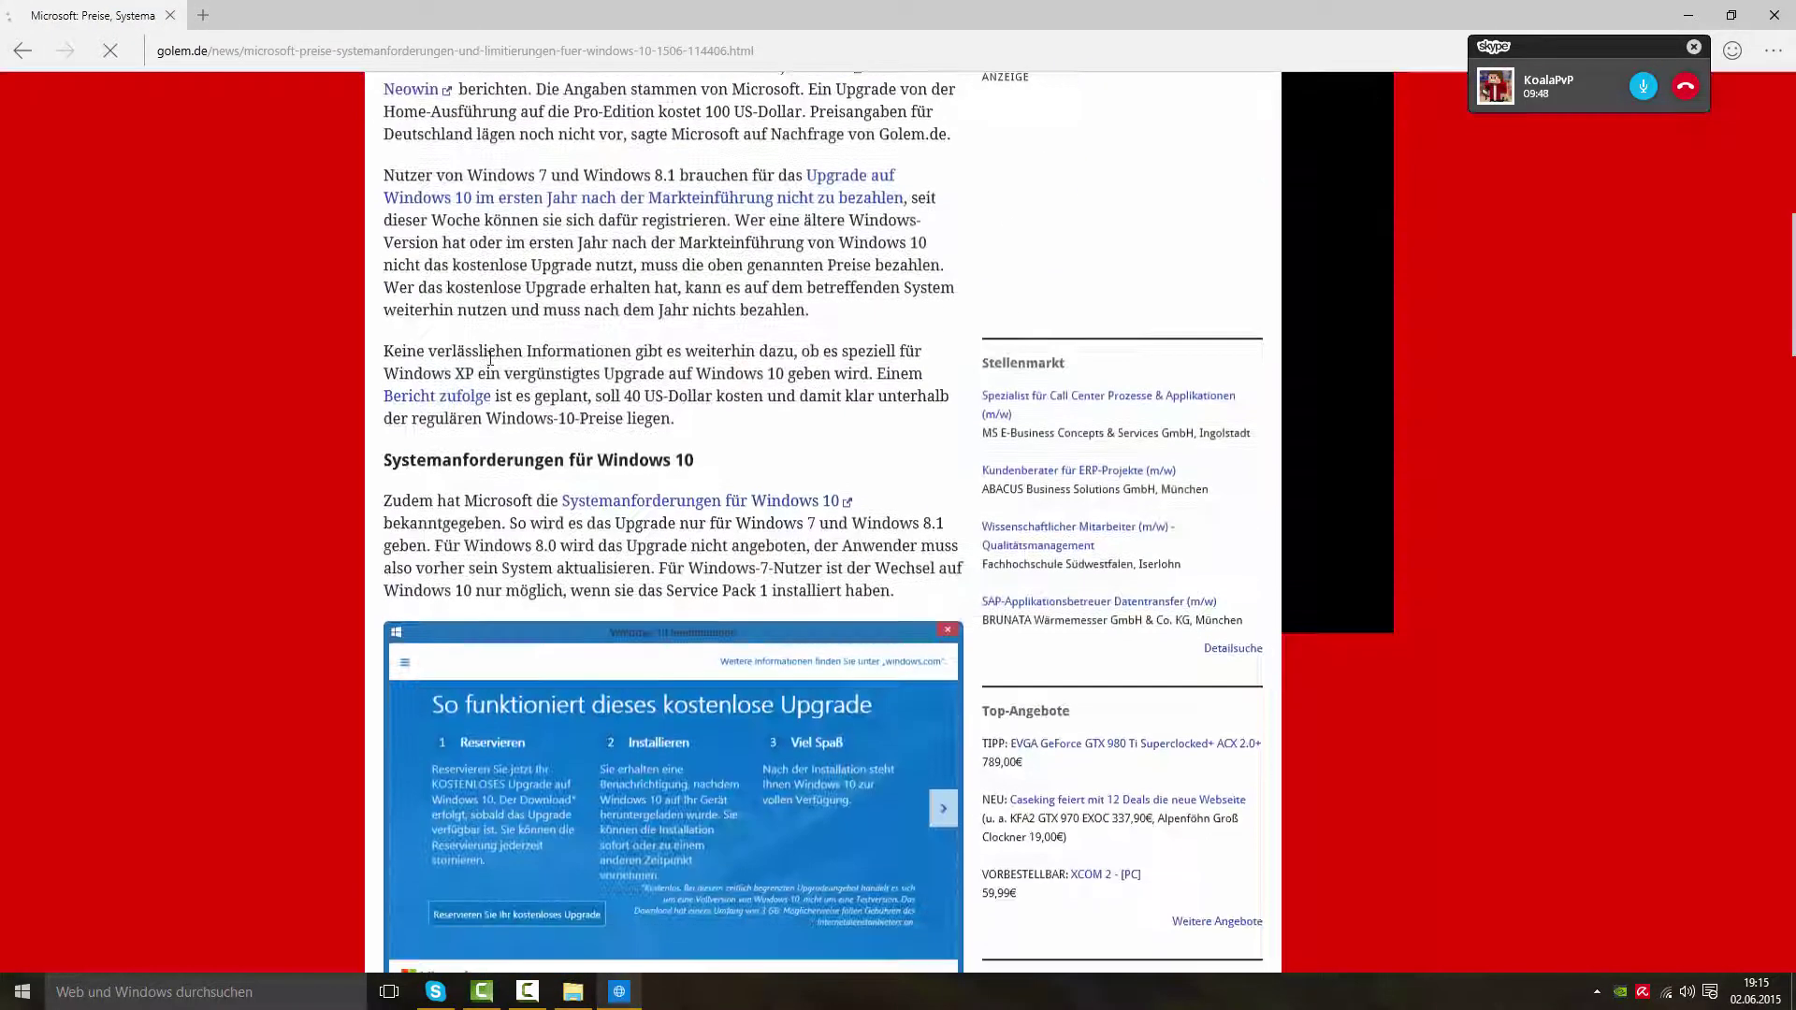
scroll(488, 357, down, 4)
scroll(489, 357, up, 4)
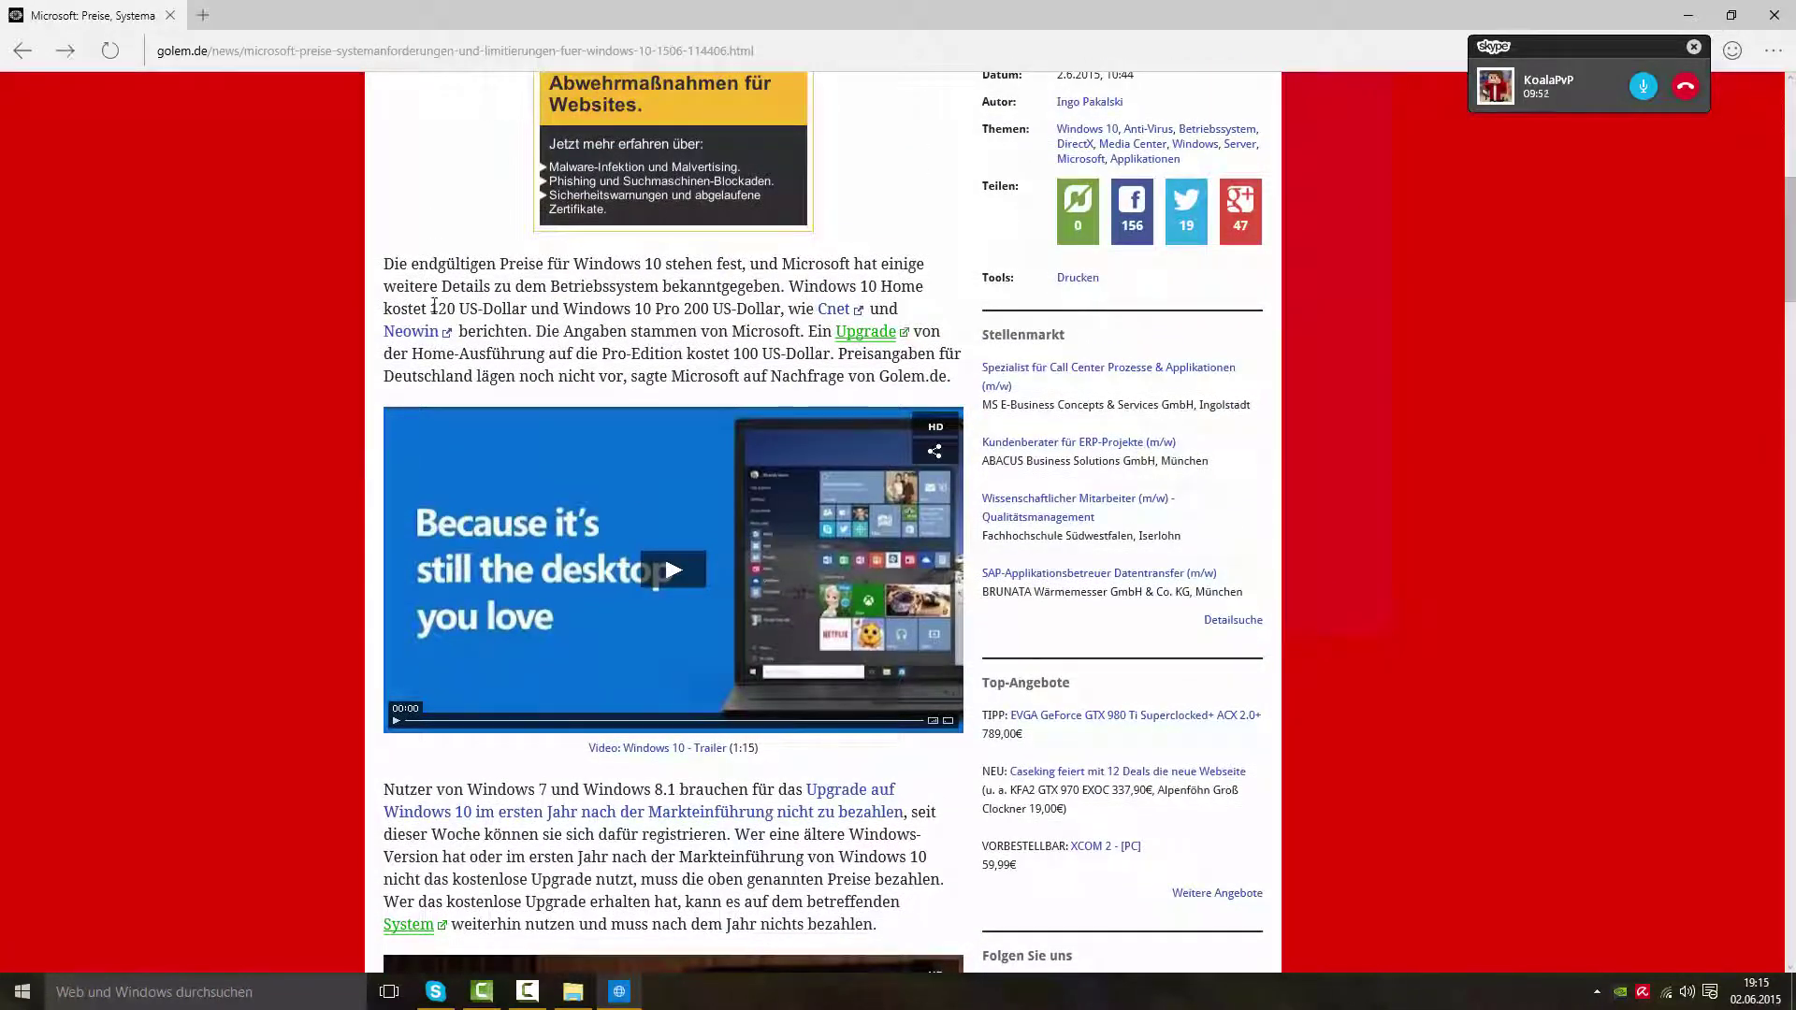
drag(433, 307, 766, 304)
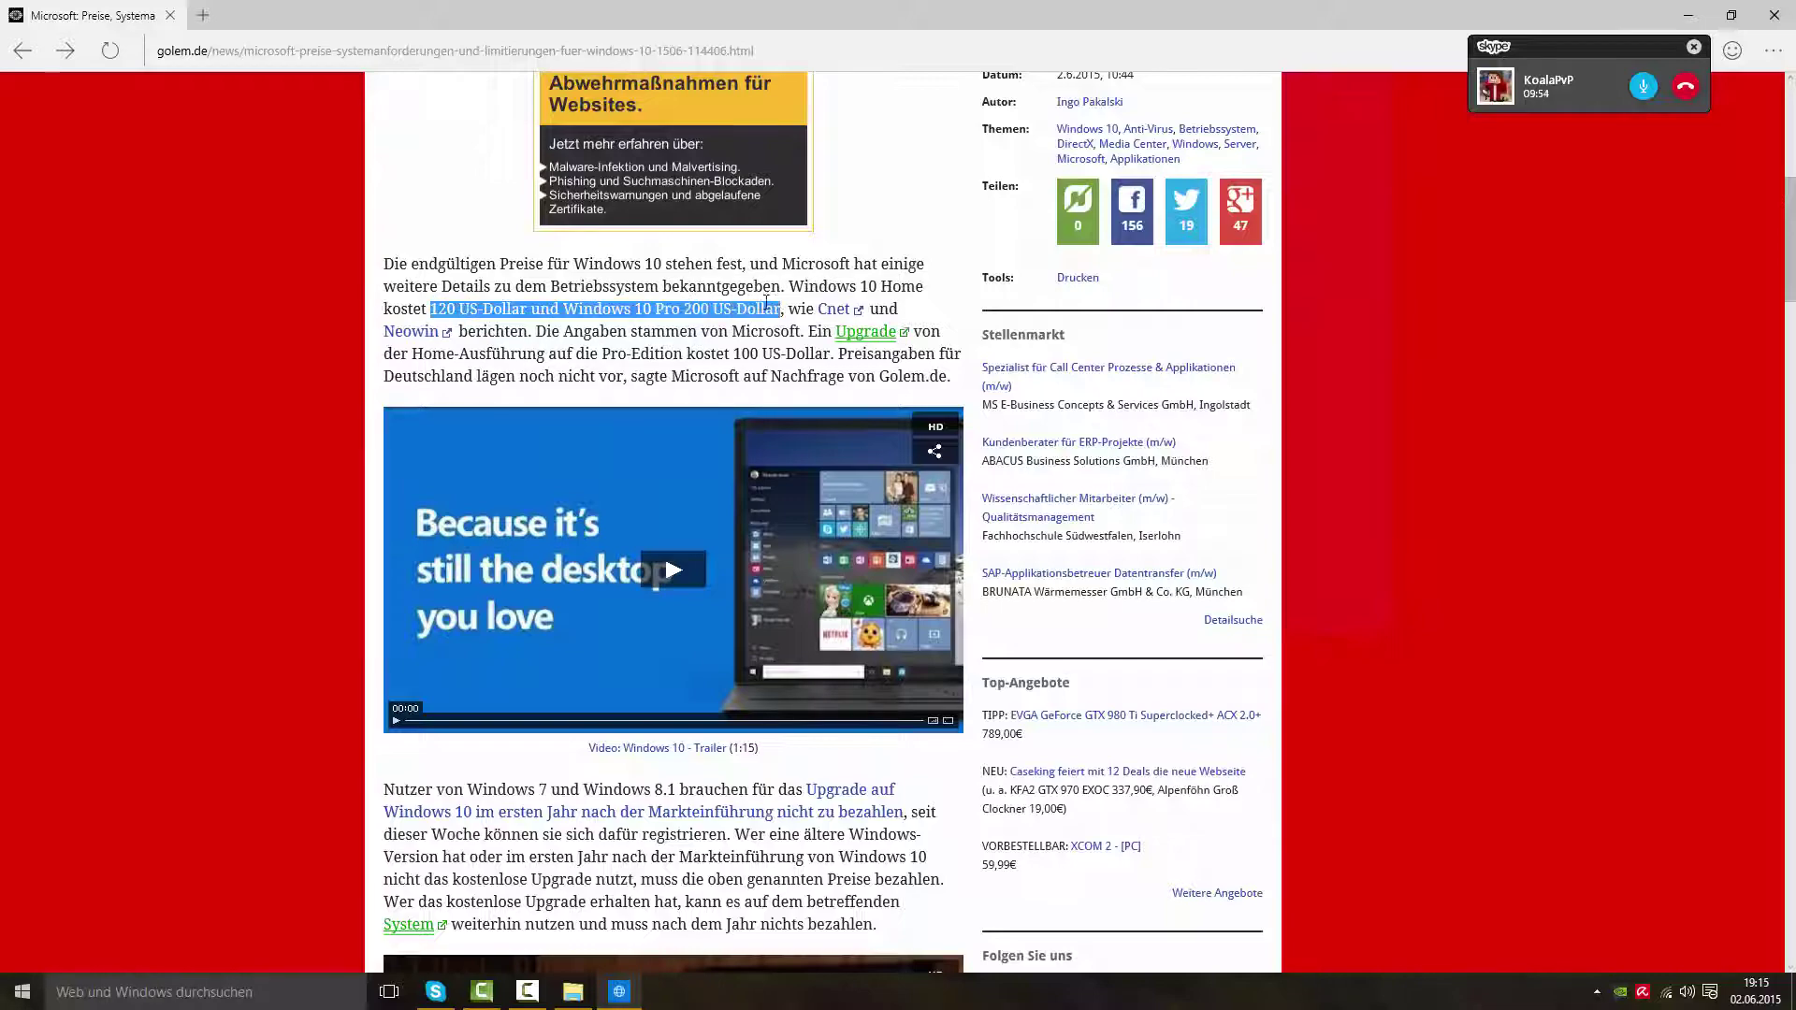
click(721, 350)
- Look through the article's system requirements and upgrade paths, returning to its beginning
scroll(722, 350, down, 15)
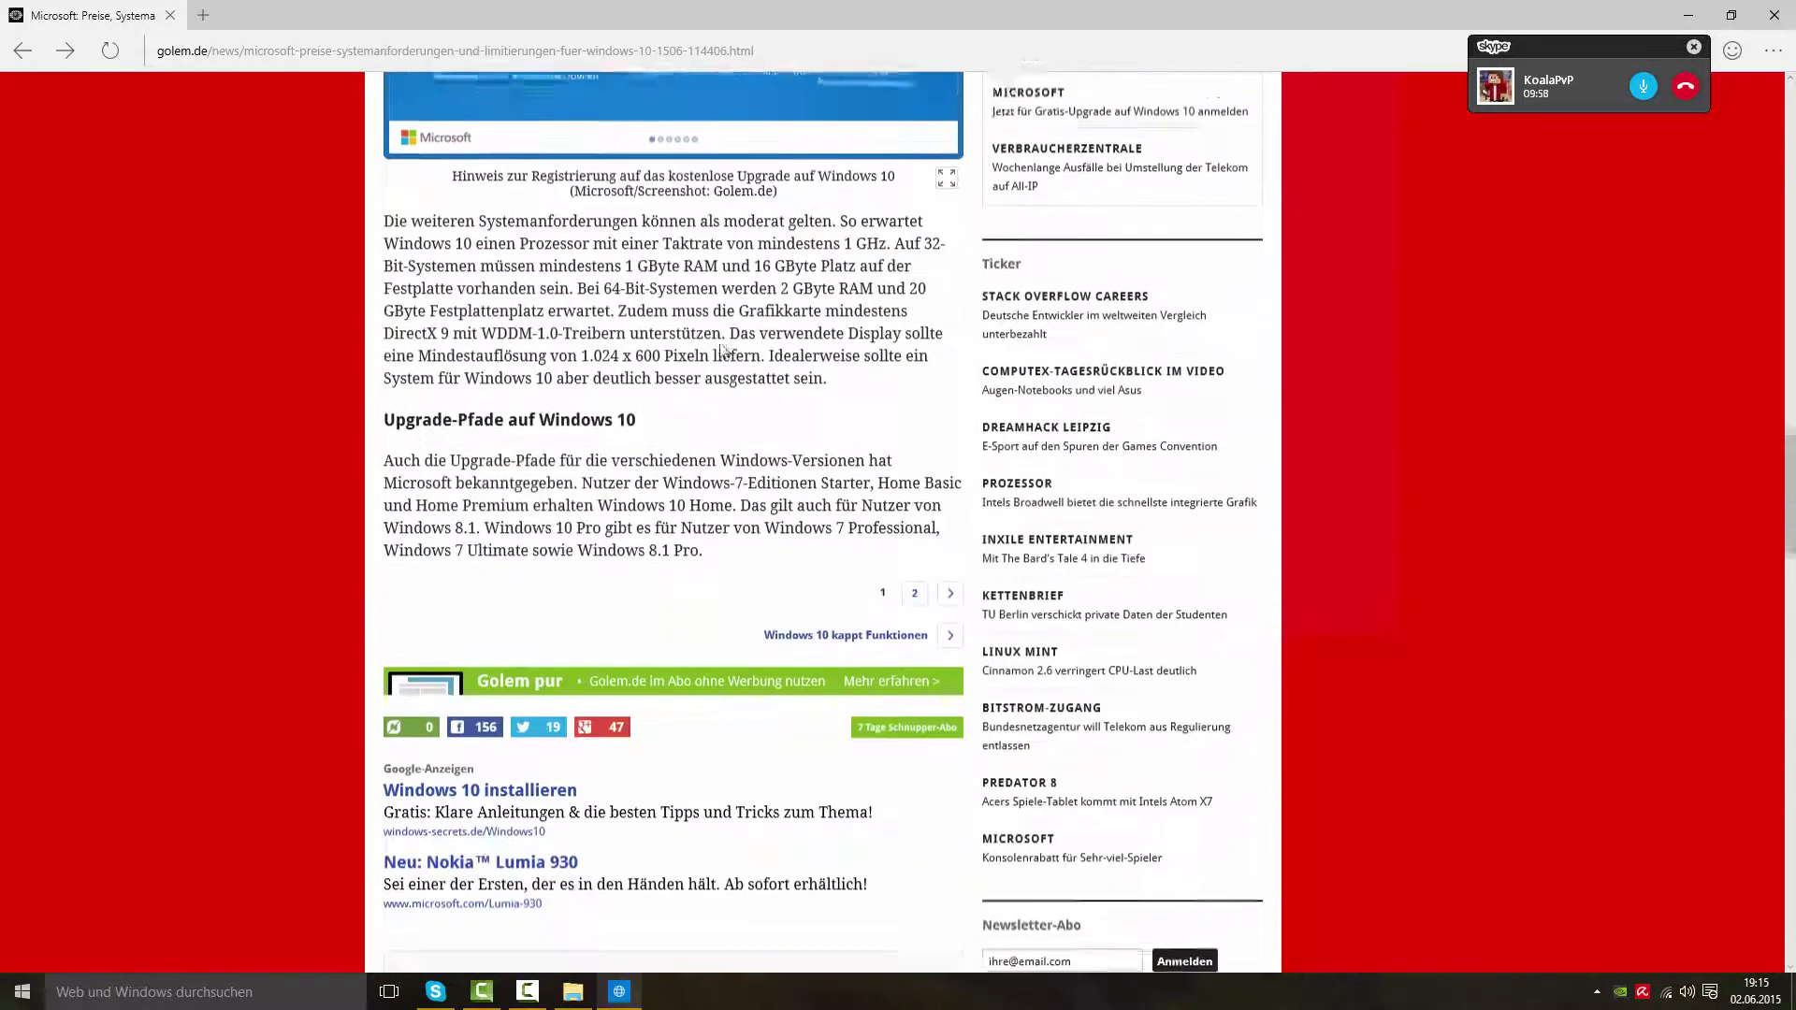
scroll(721, 350, down, 5)
scroll(721, 350, up, 12)
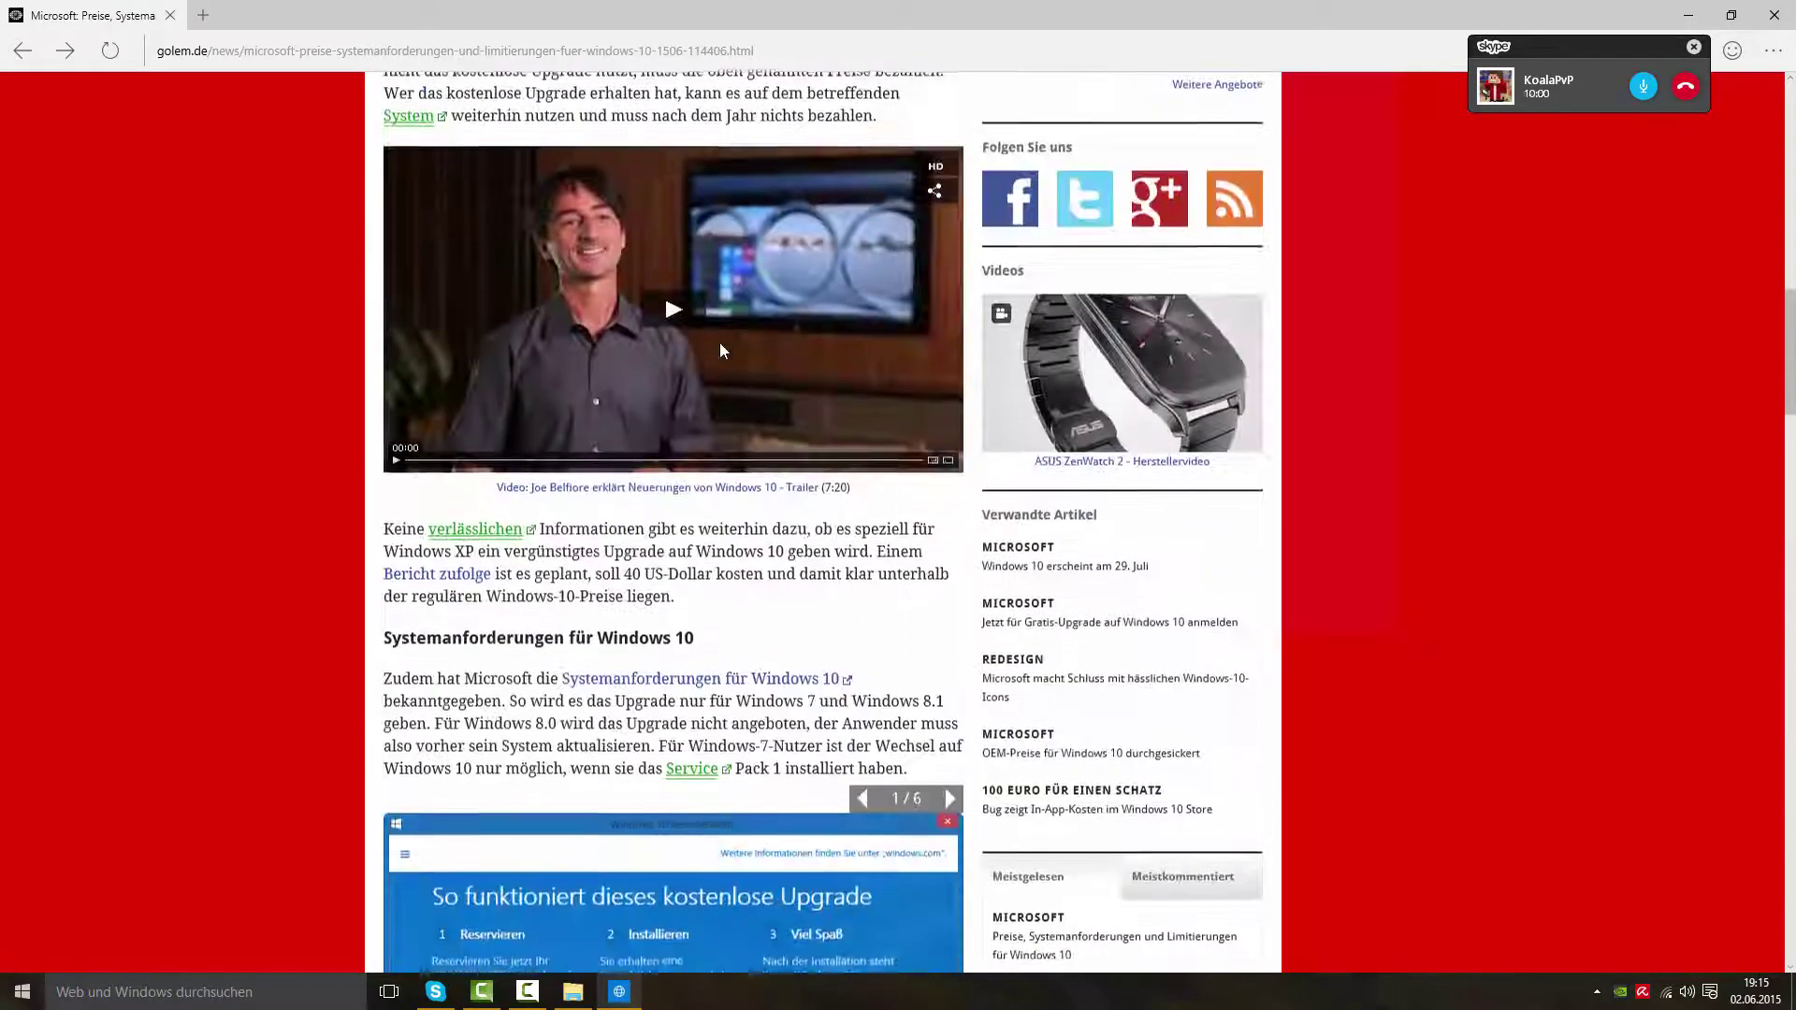
scroll(720, 343, up, 10)
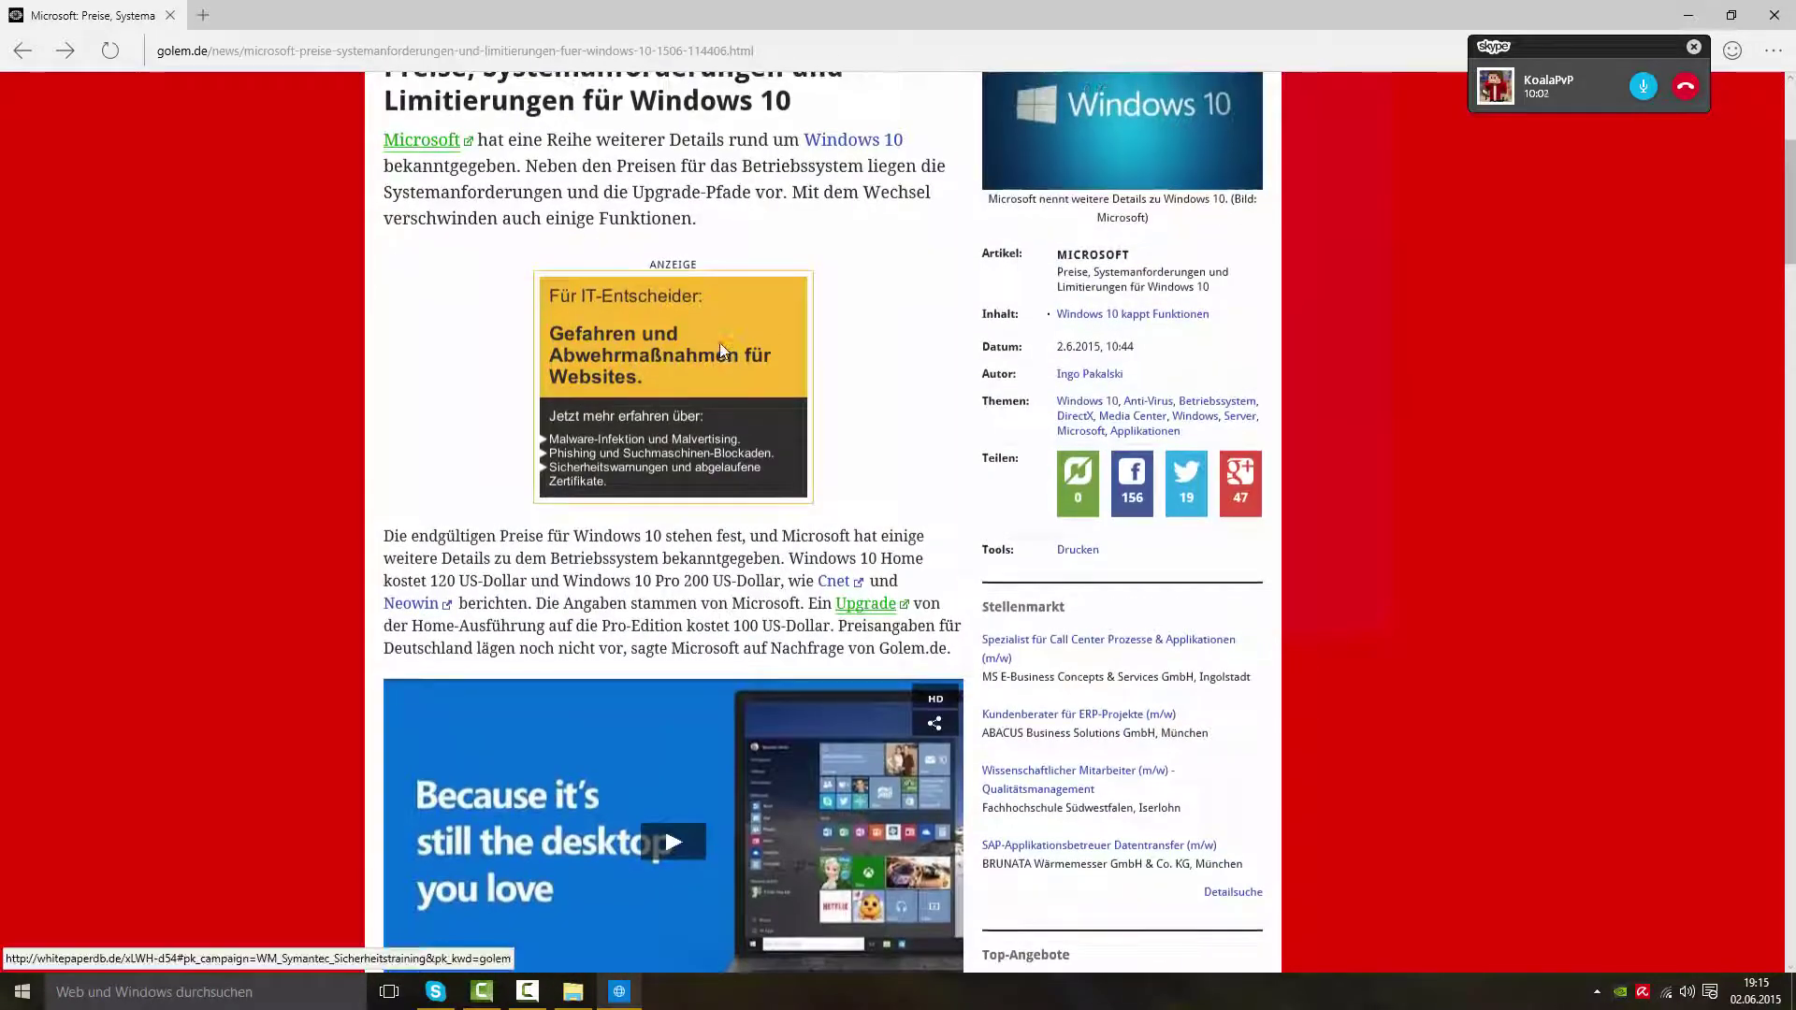
scroll(720, 342, up, 5)
- Demonstrate restoring and maximizing the browser window, show the site's additional topics, and minimize the browser
double_click(859, 15)
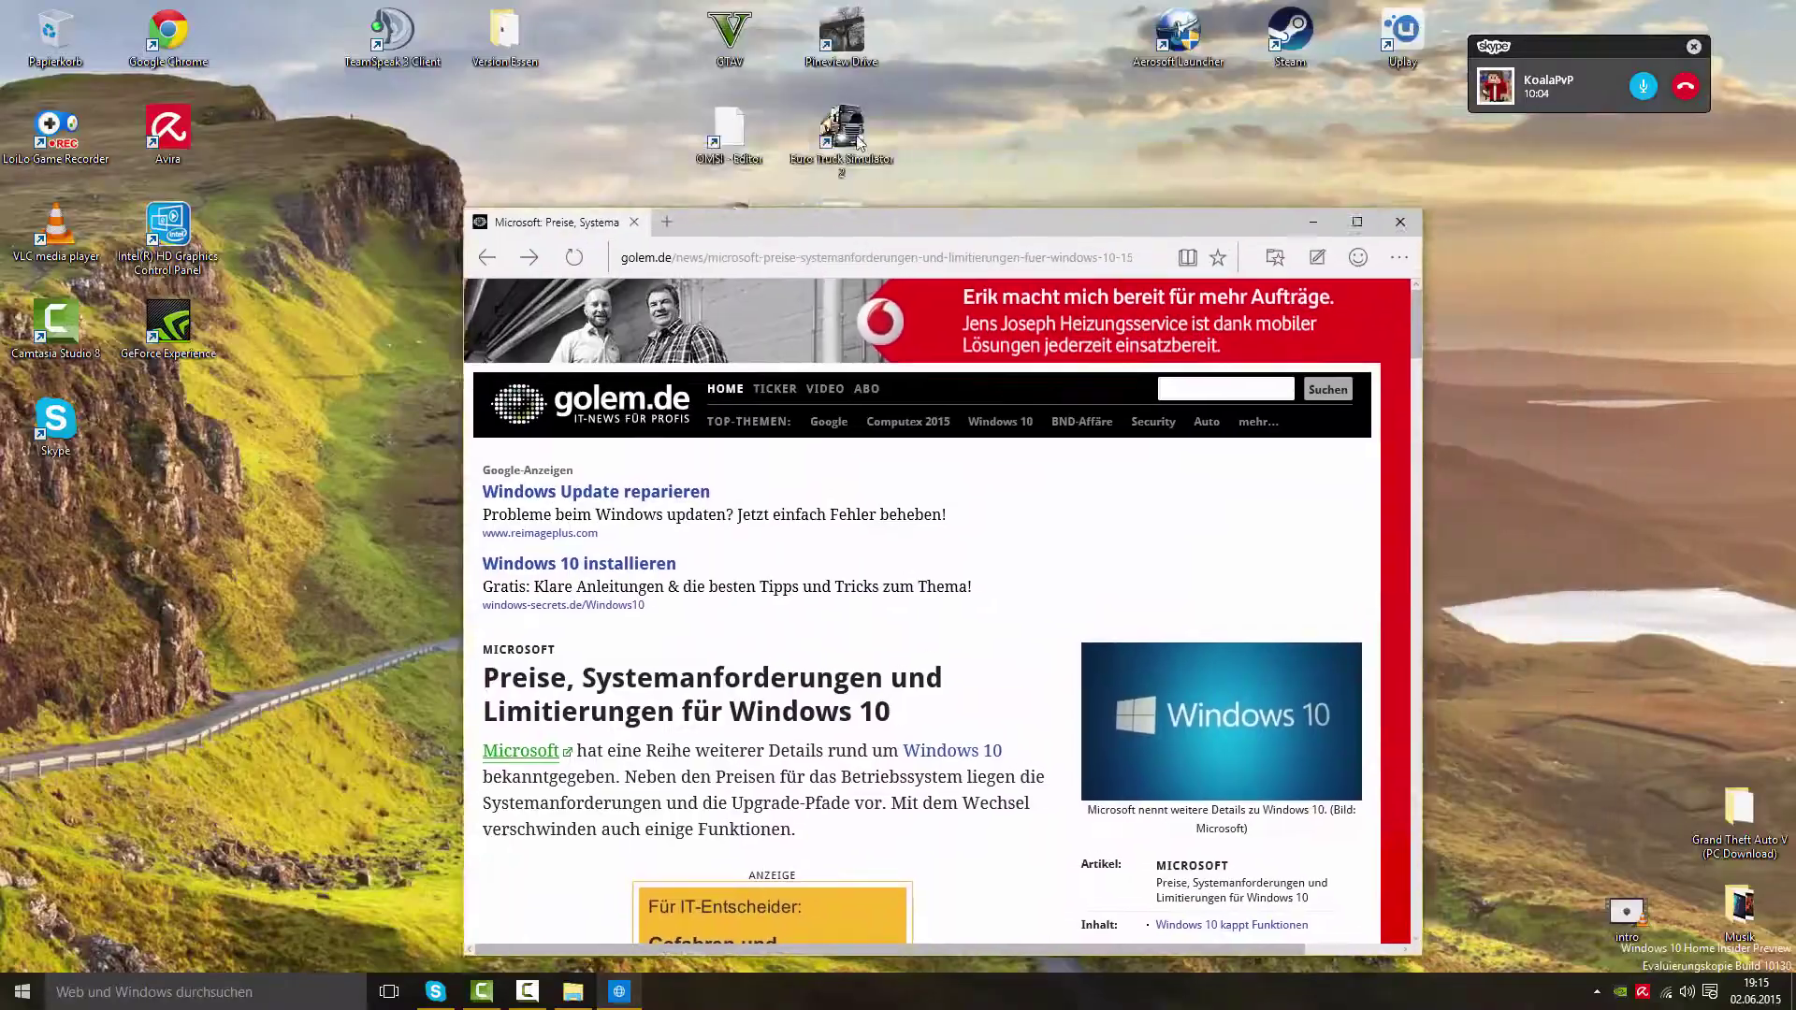
drag(859, 221, 1106, 4)
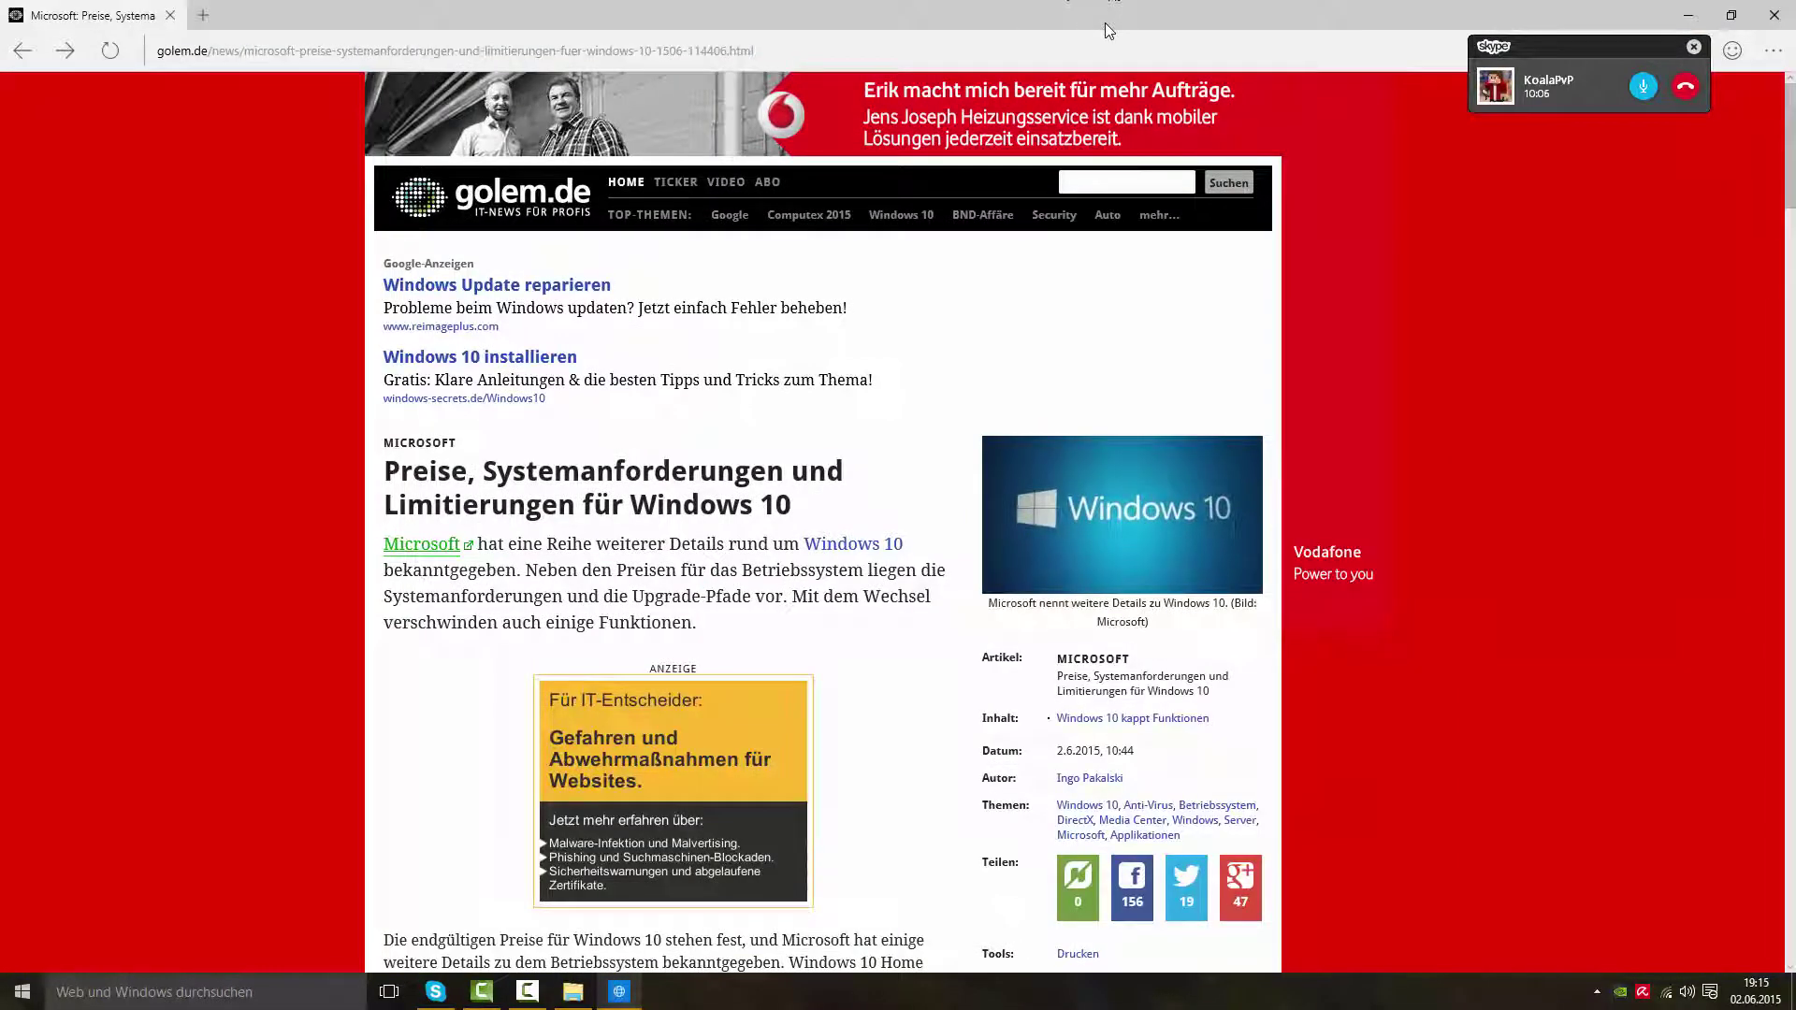
mouse_move(1158, 215)
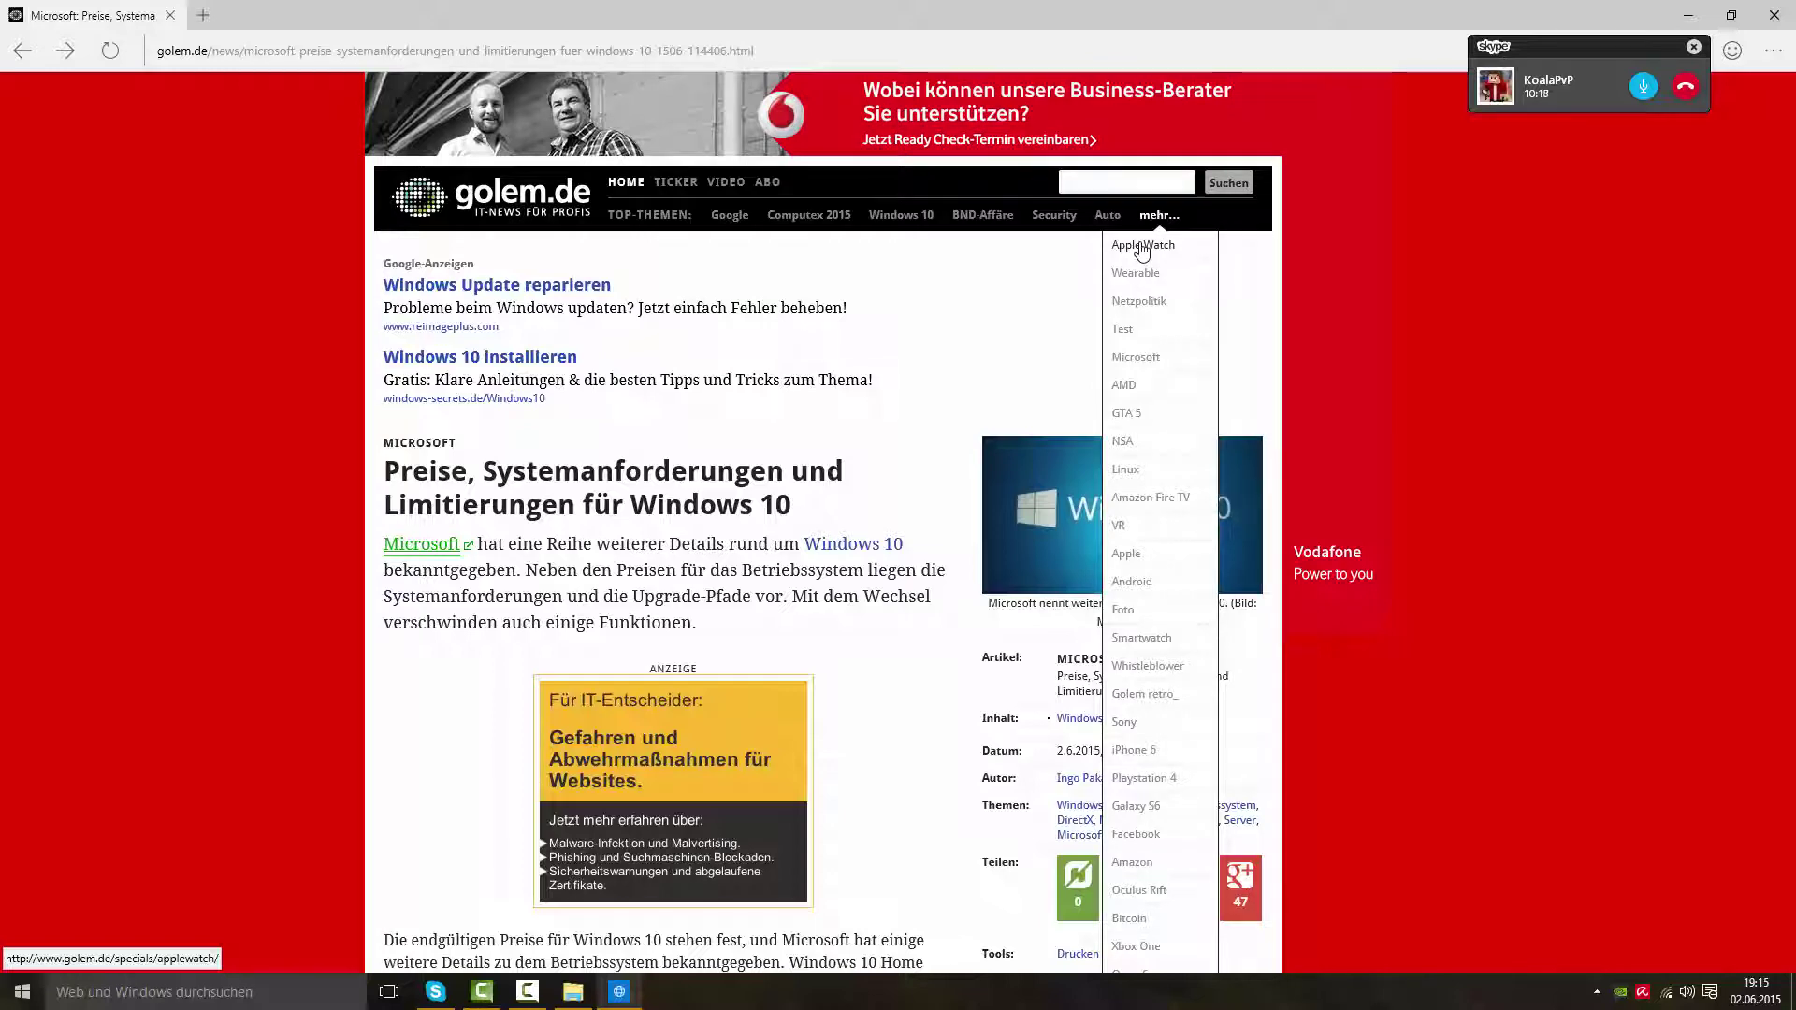
mouse_move(872, 17)
mouse_down()
mouse_move(868, 73)
mouse_move(870, 2)
mouse_up()
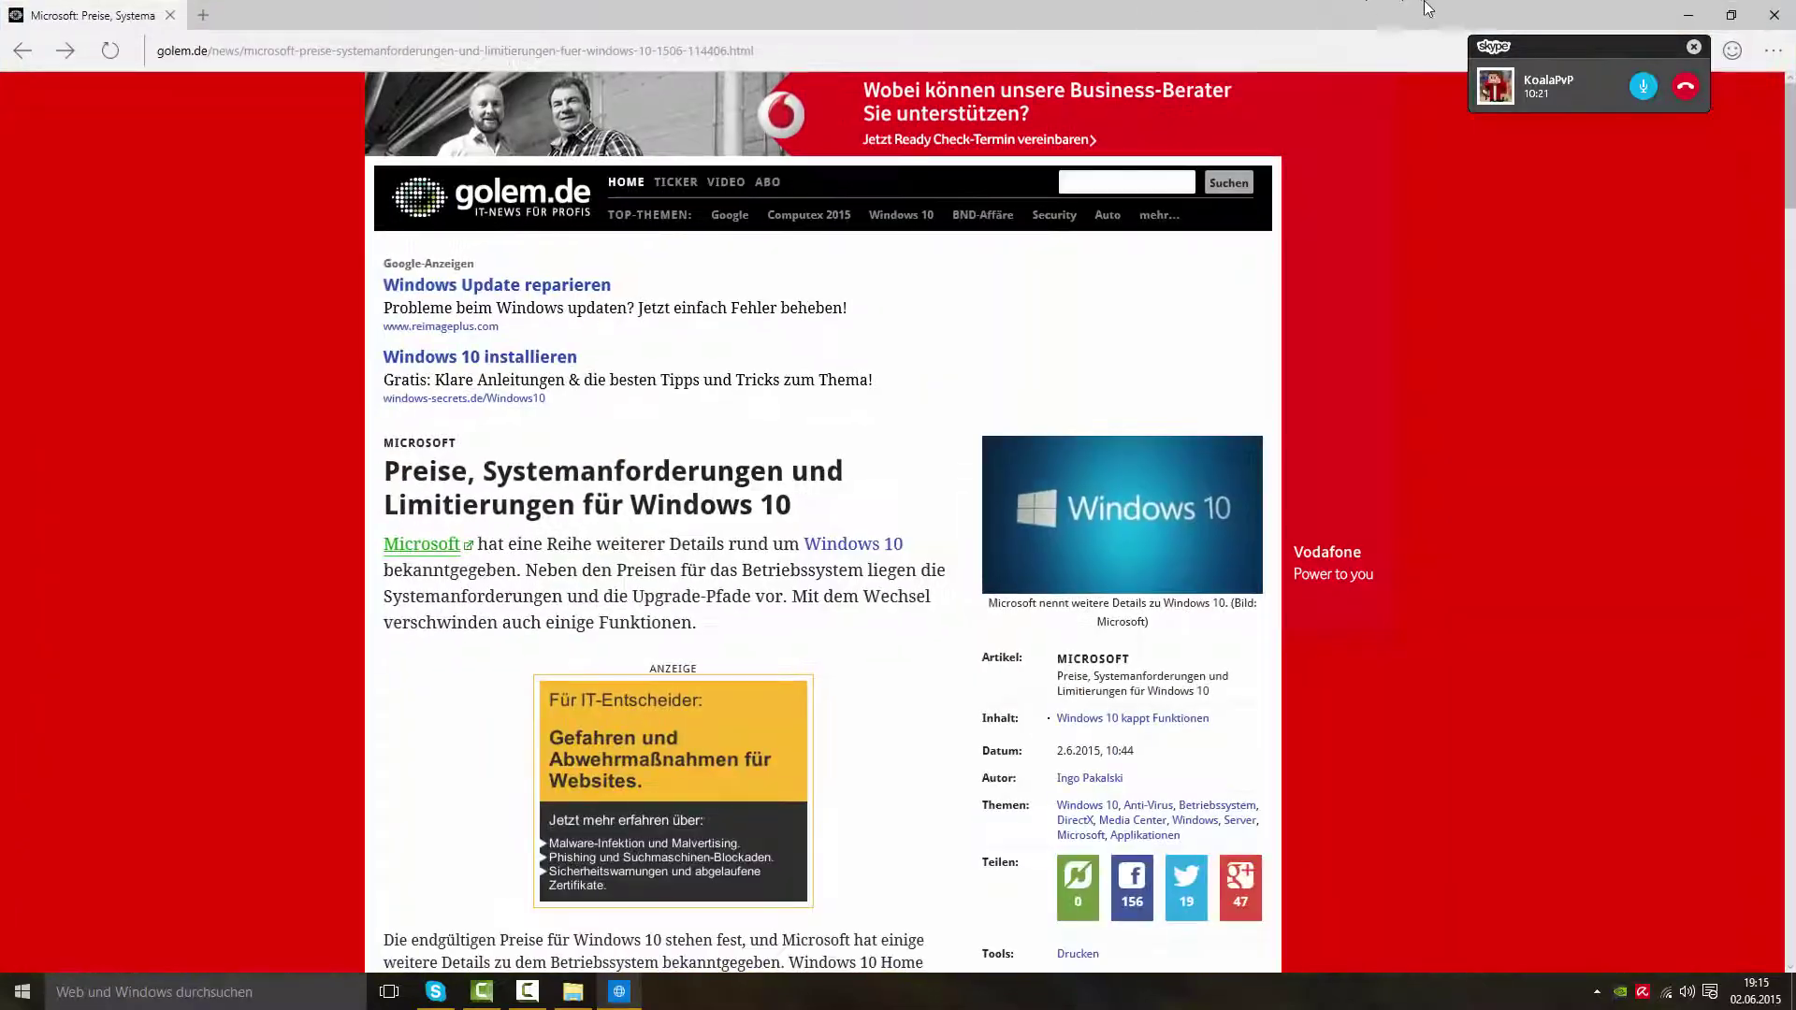
click(1701, 14)
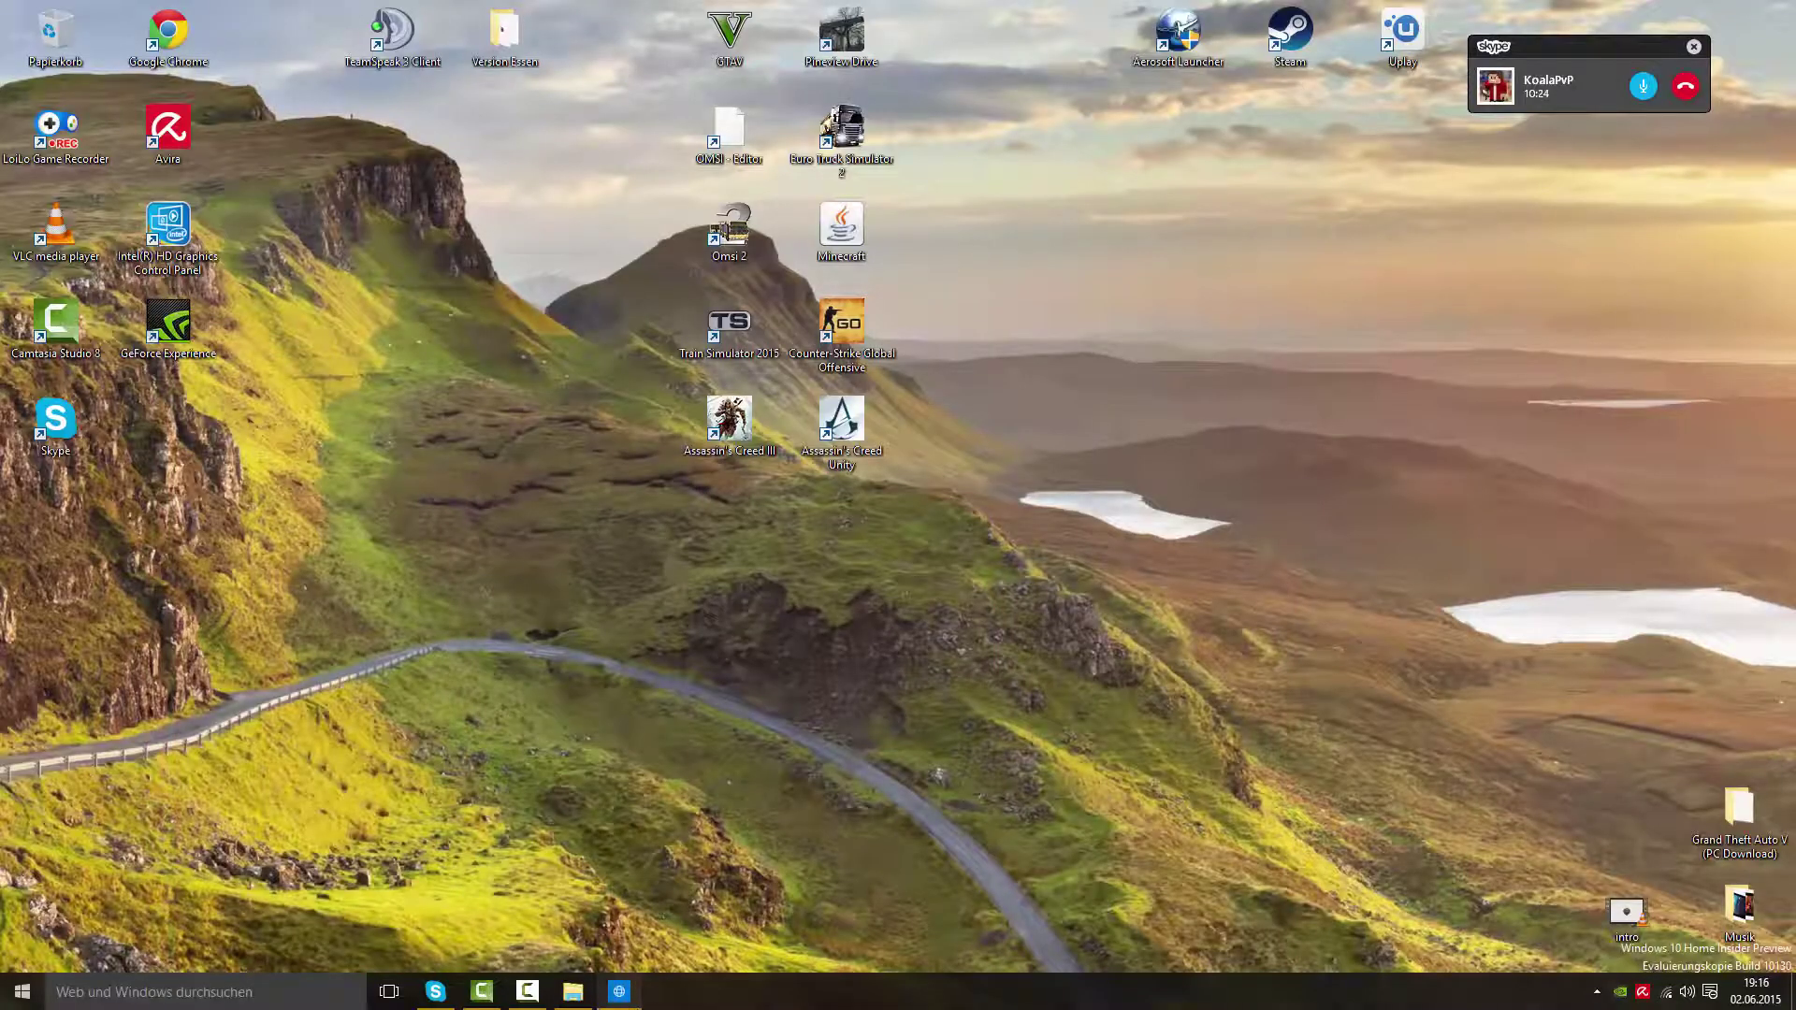
- Bring the browser back, pull it out of its maximized state and close it
click(622, 992)
drag(1322, 28, 966, 14)
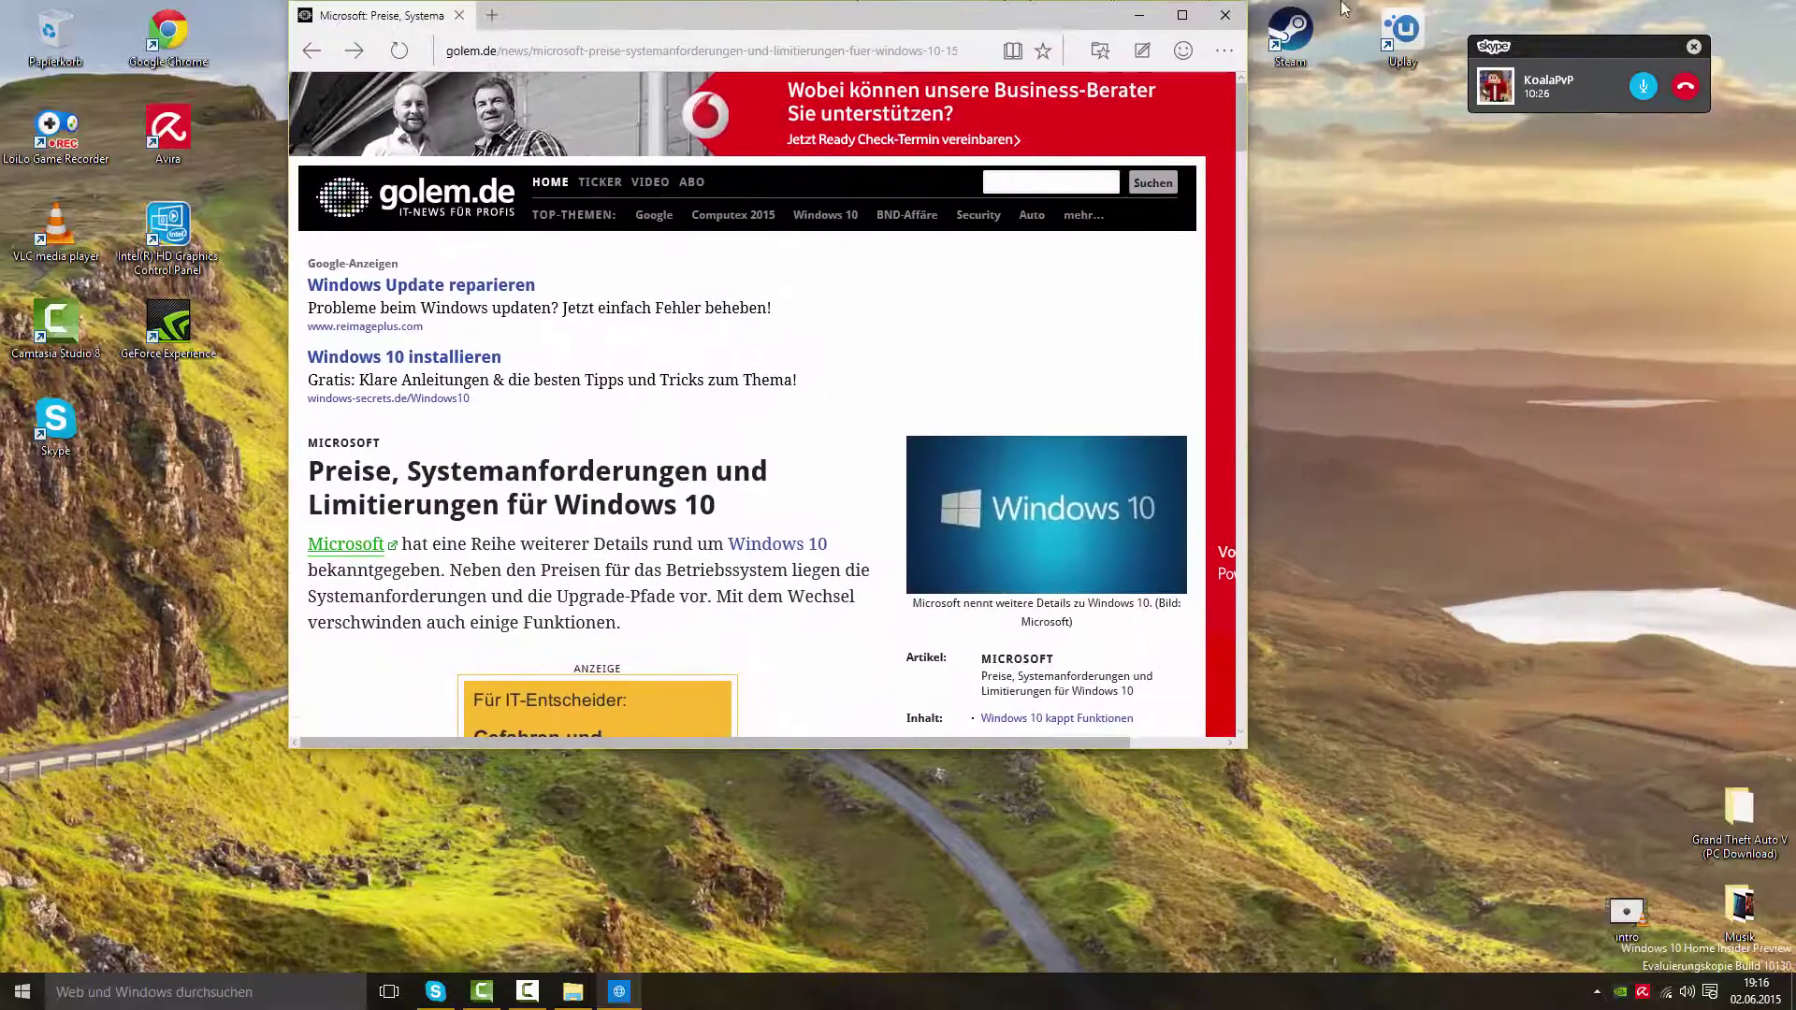
click(1225, 15)
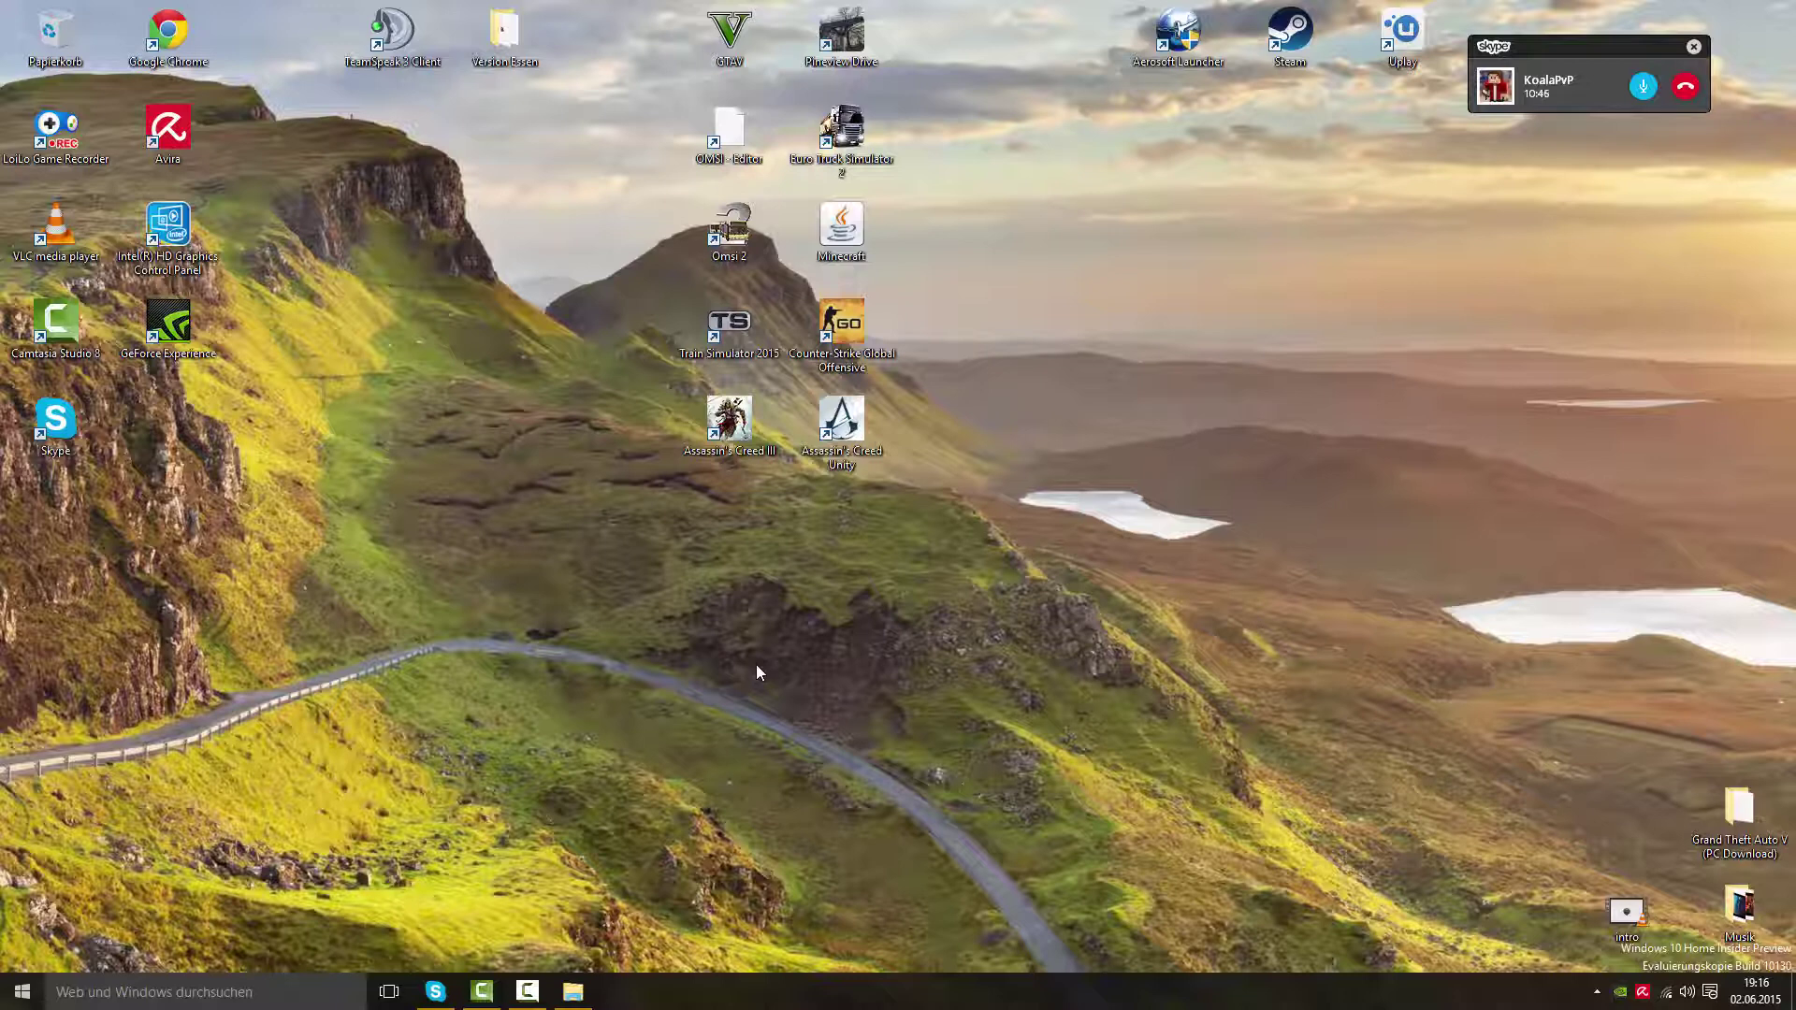
- Open the Grand Theft Auto V (PC Download) desktop folder, move its window, then close, reopen and close it again
double_click(1738, 810)
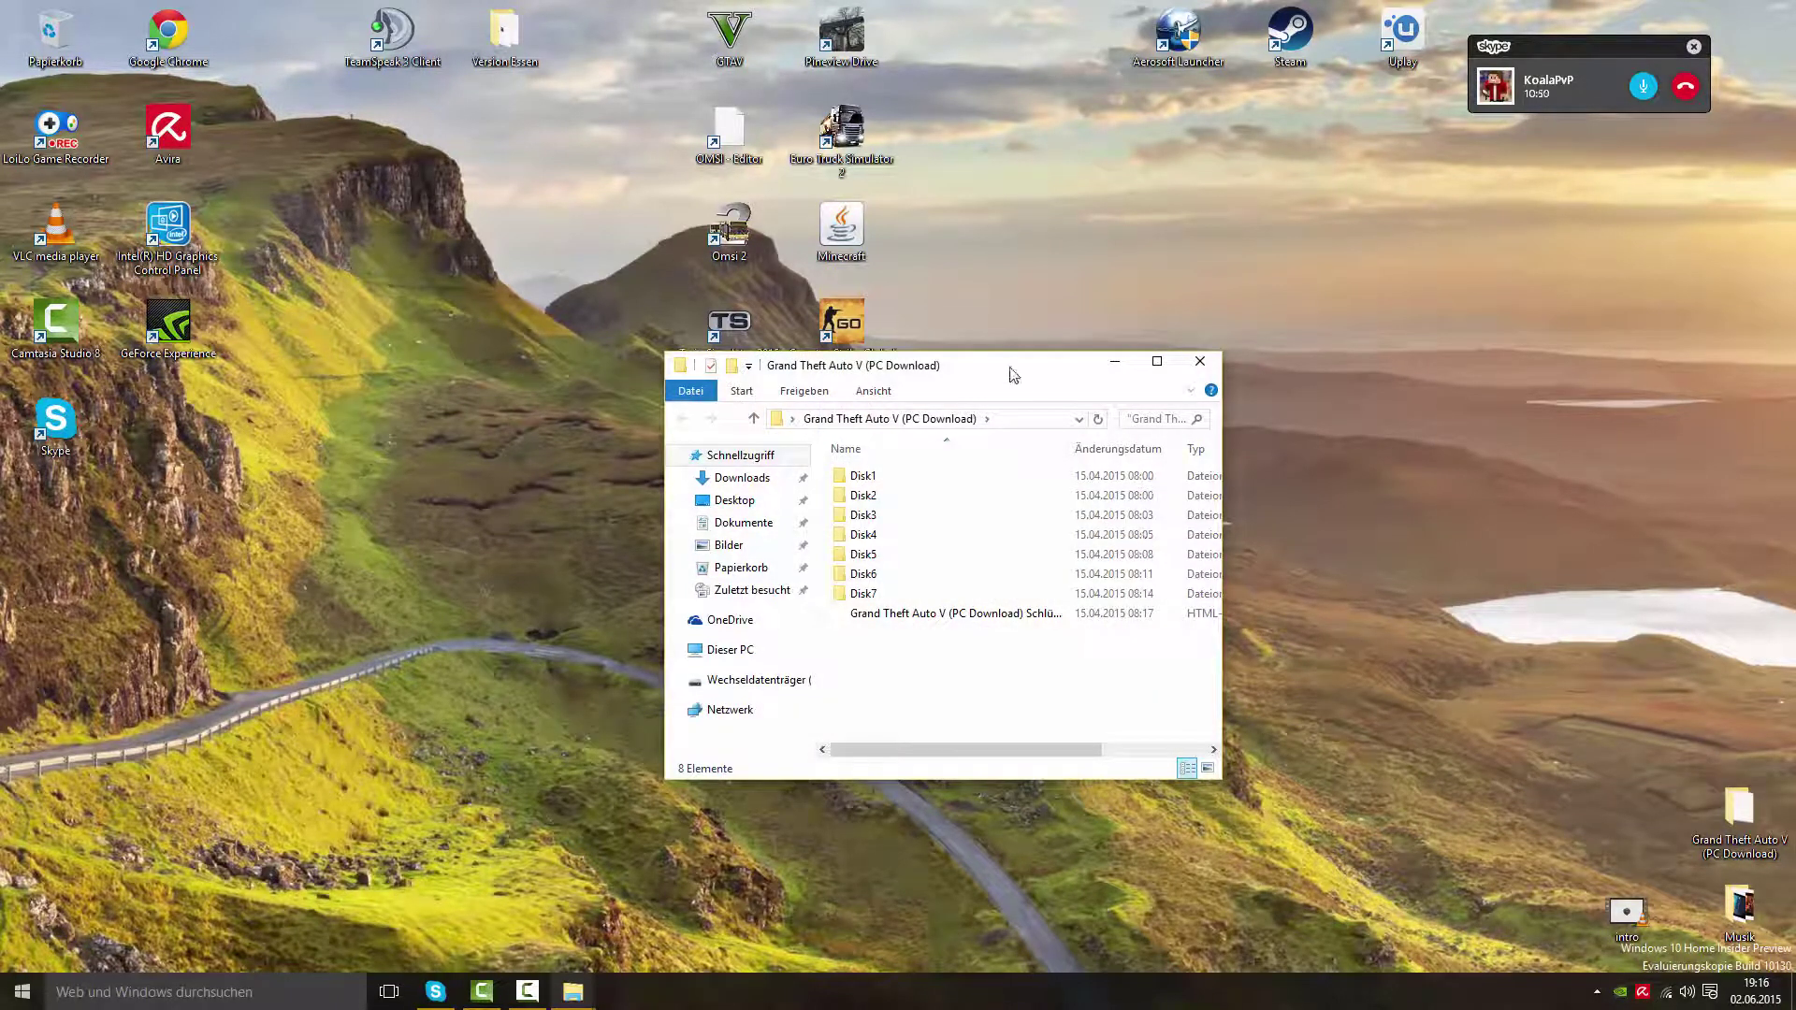
drag(1076, 369, 1175, 417)
click(1308, 419)
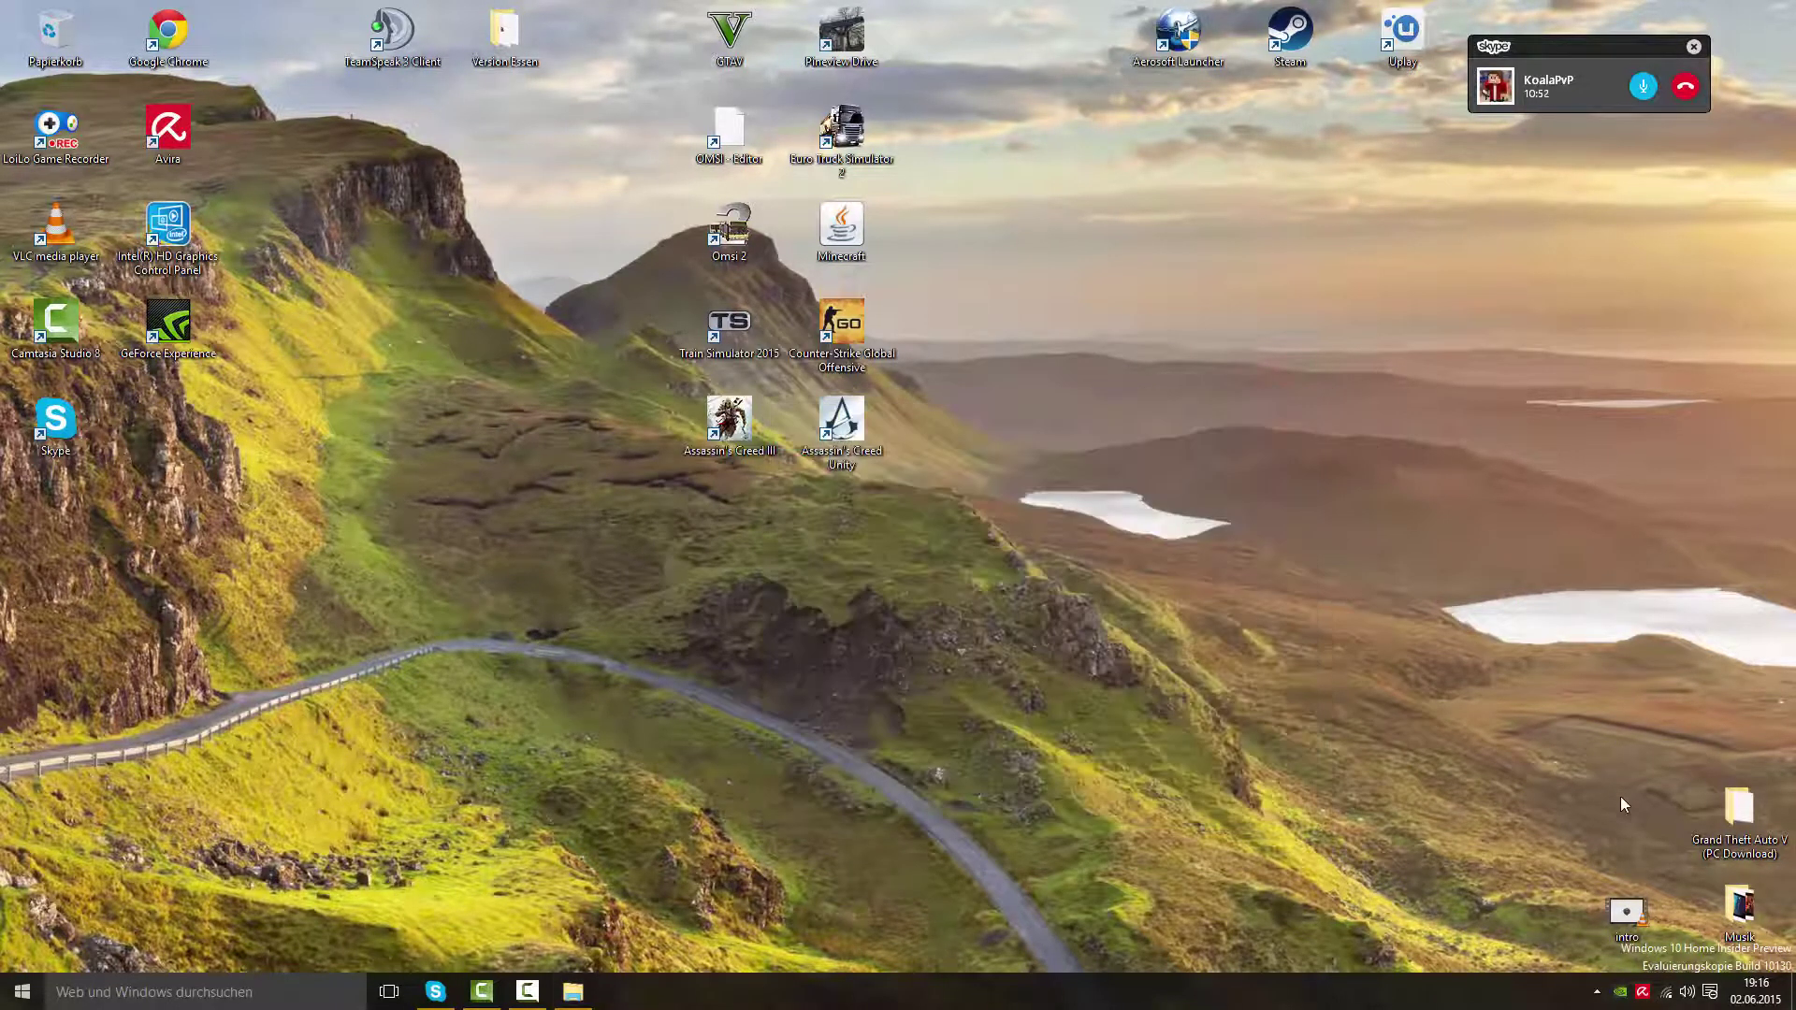
double_click(1738, 810)
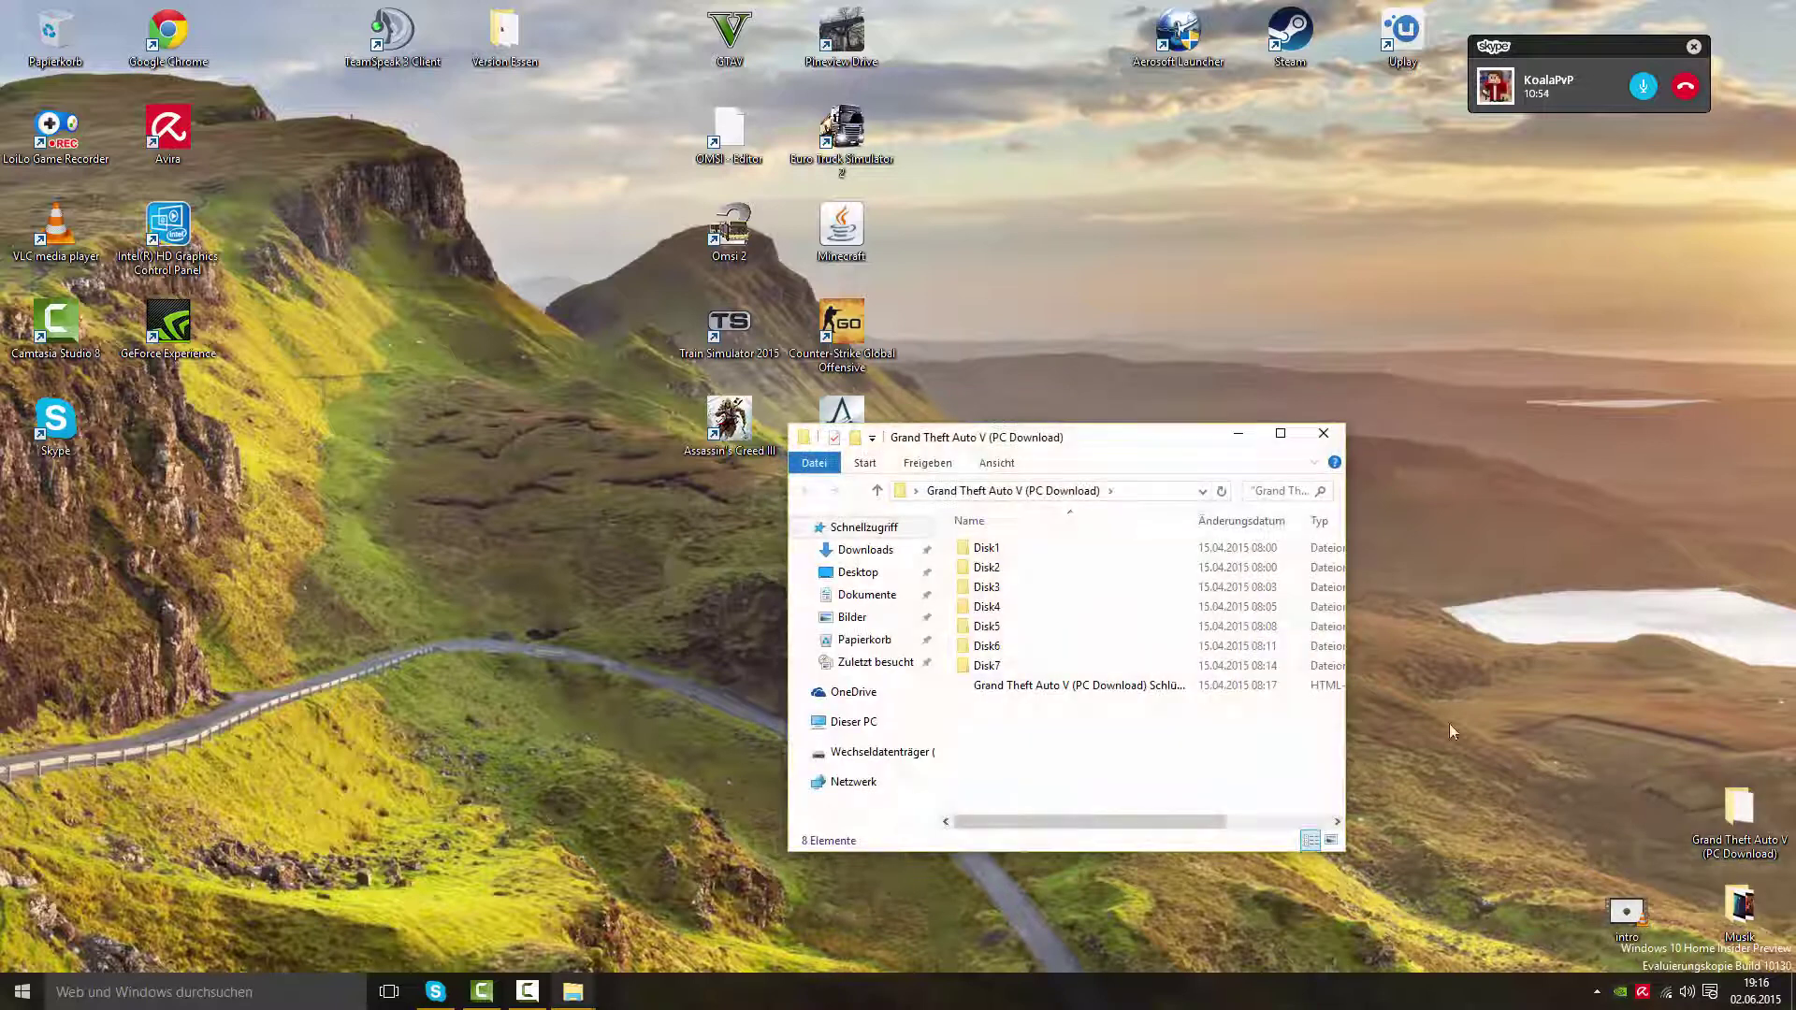
click(1323, 433)
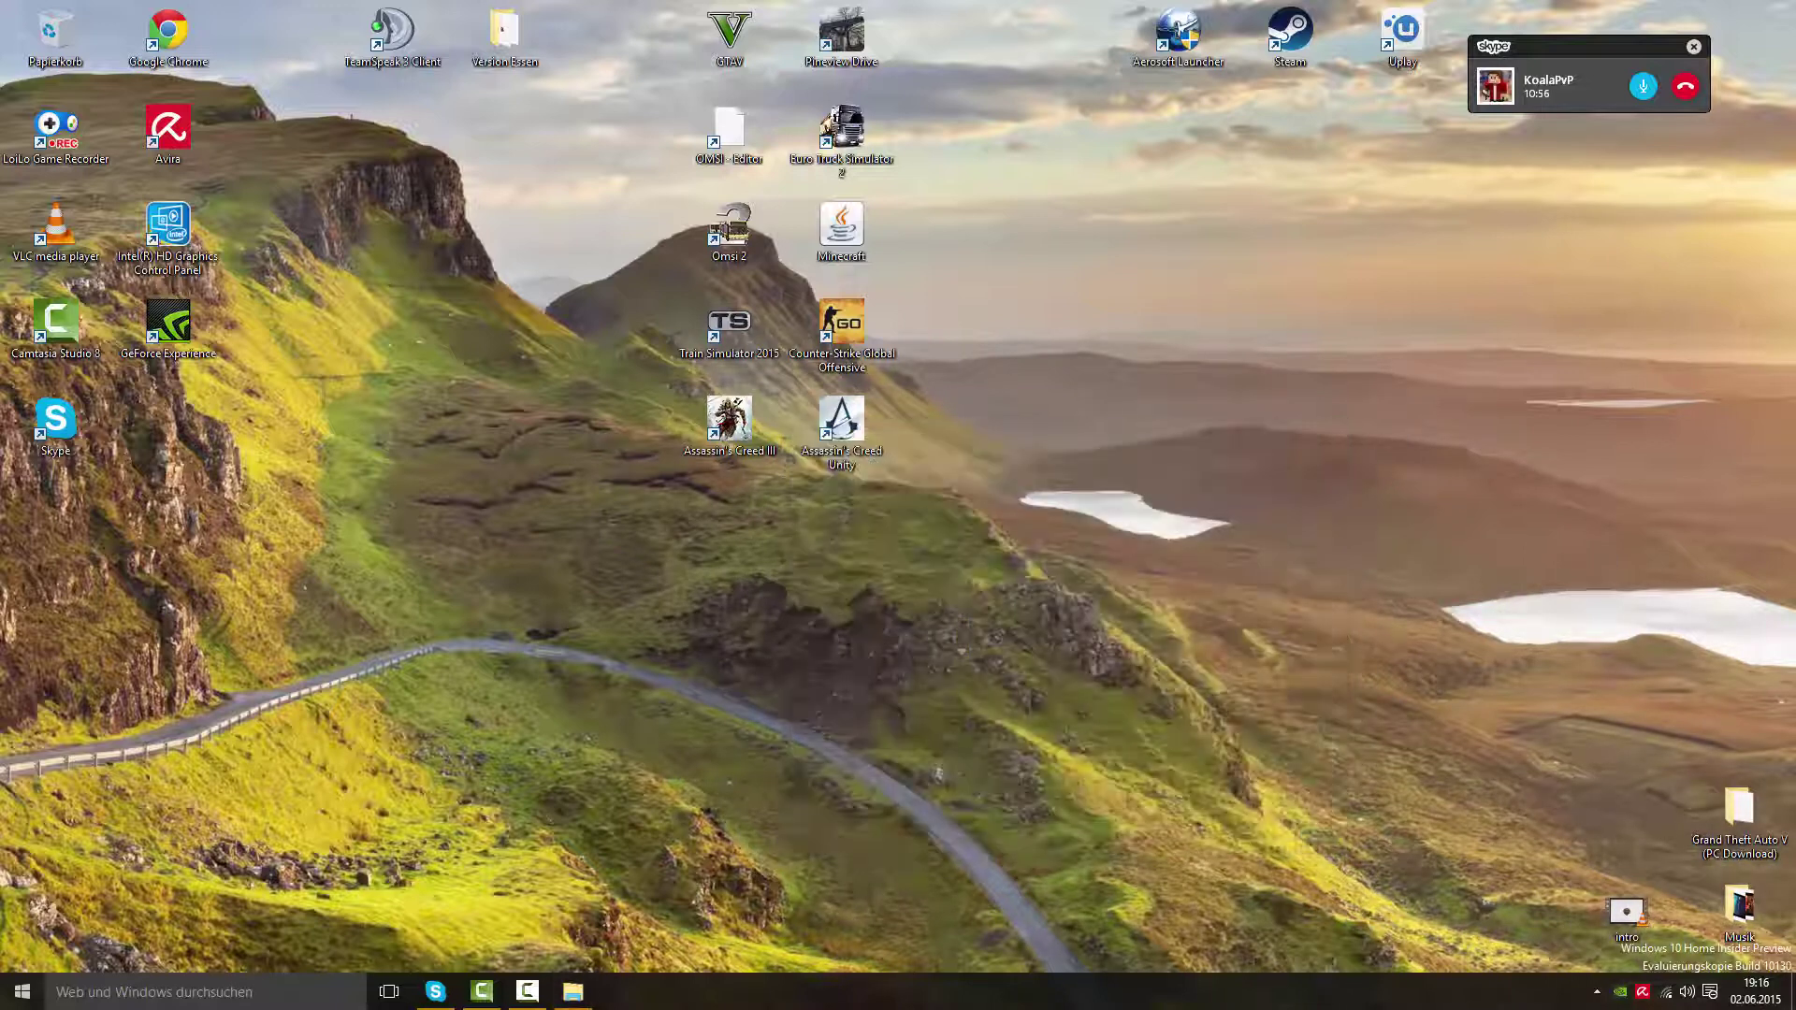
- Check for graphics driver updates in a maximized NVIDIA GeForce Experience window, shift the Skype call overlay slightly, and minimize the window
right_click(1619, 1001)
click(1618, 887)
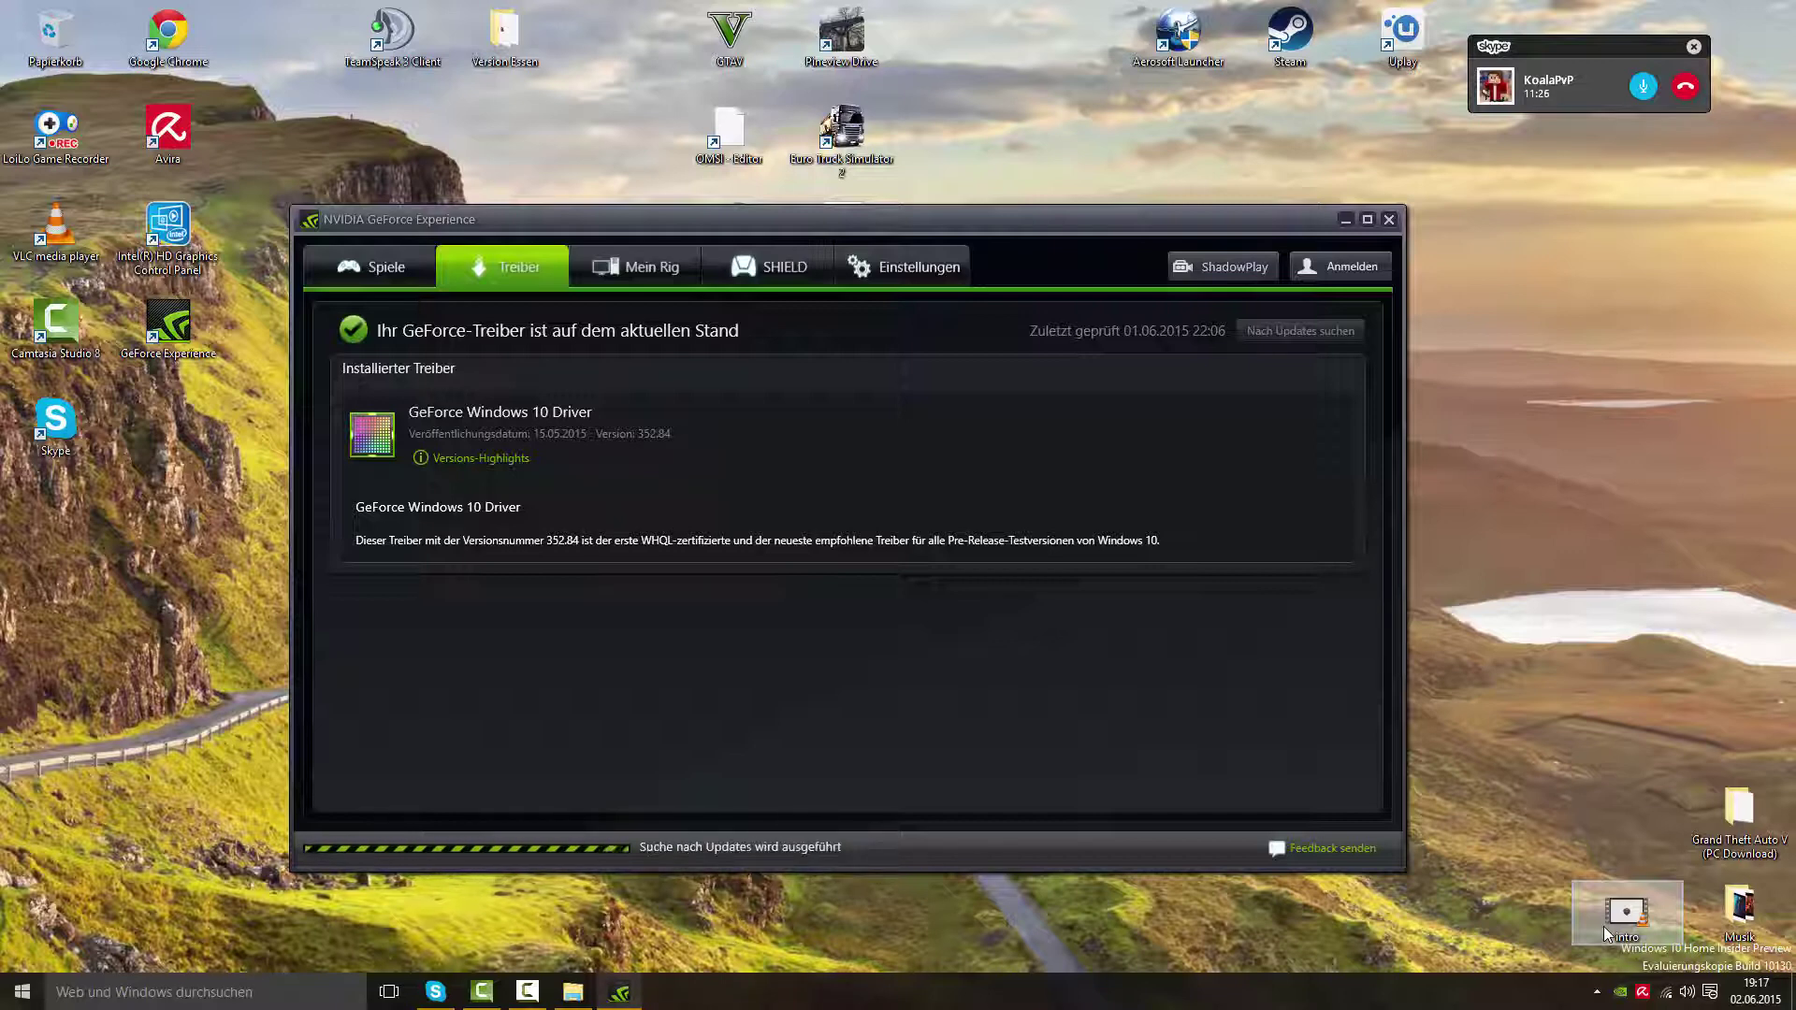
drag(1069, 238, 945, 2)
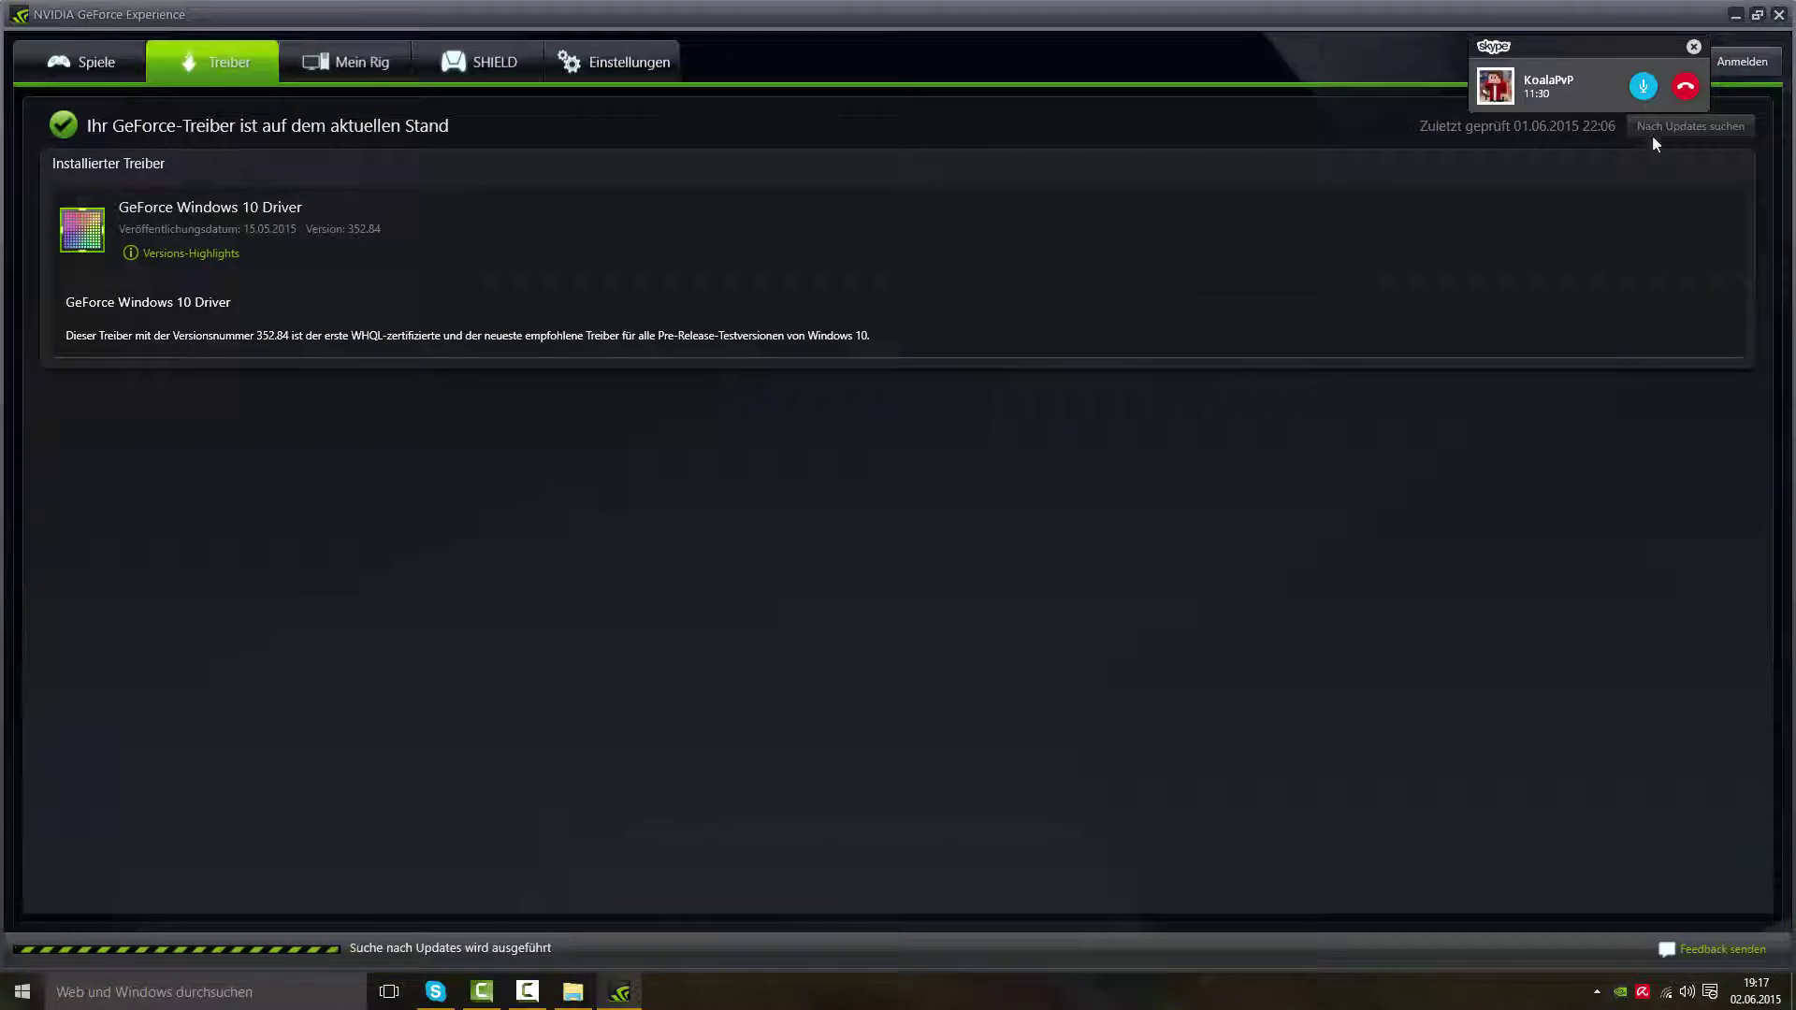
mouse_move(1569, 77)
mouse_down()
mouse_move(1553, 75)
mouse_move(1574, 58)
mouse_up()
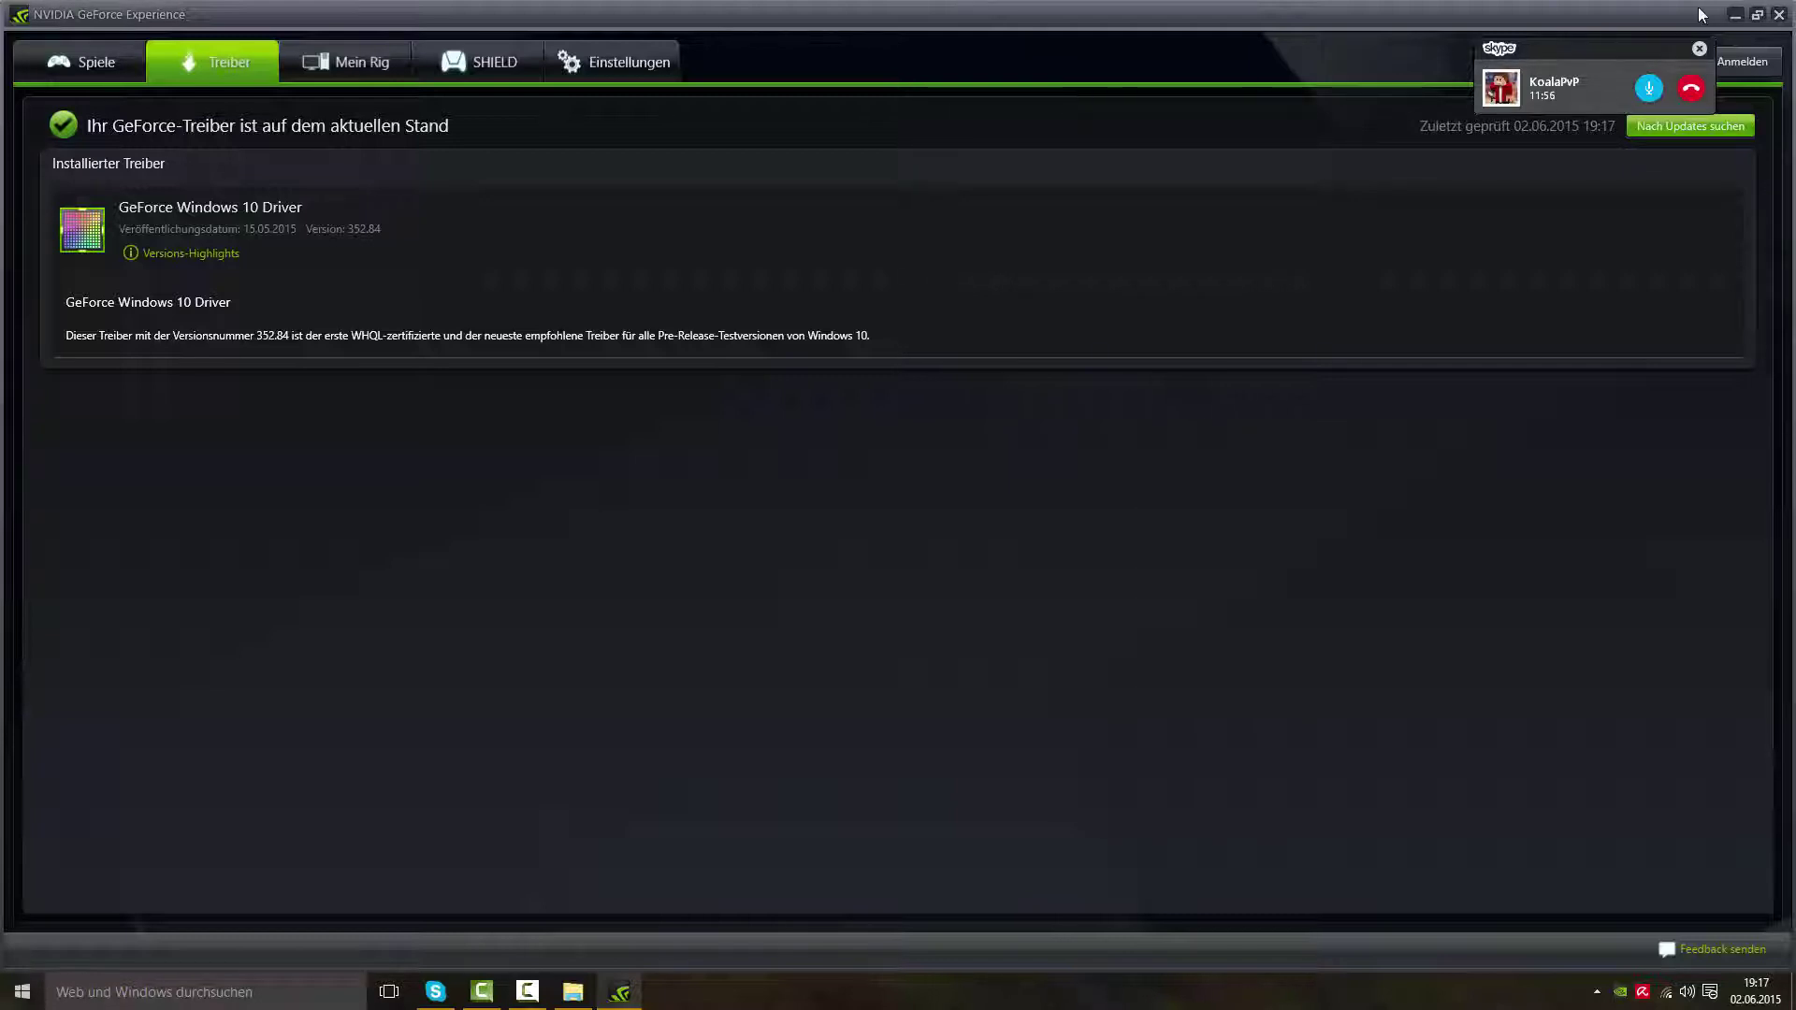
click(1735, 15)
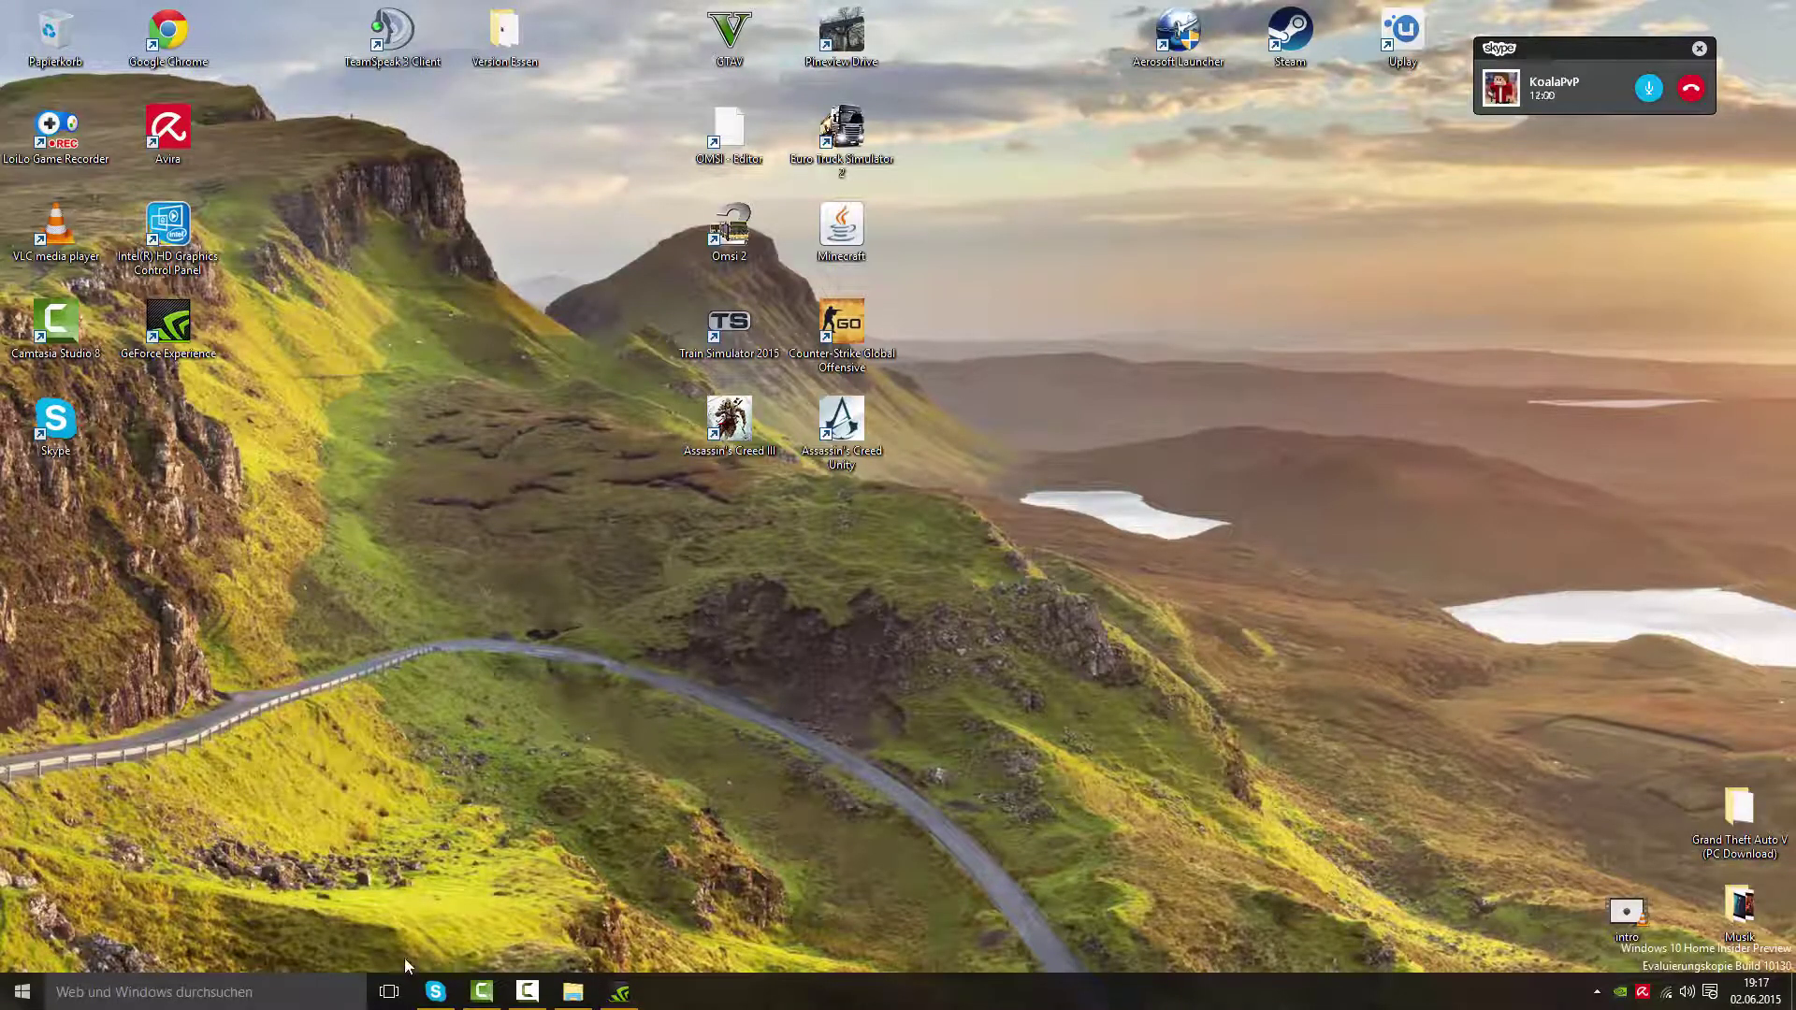
- Restore the GeForce Experience window, then close it and the File Explorer window from their taskbar entries
click(614, 1003)
right_click(618, 996)
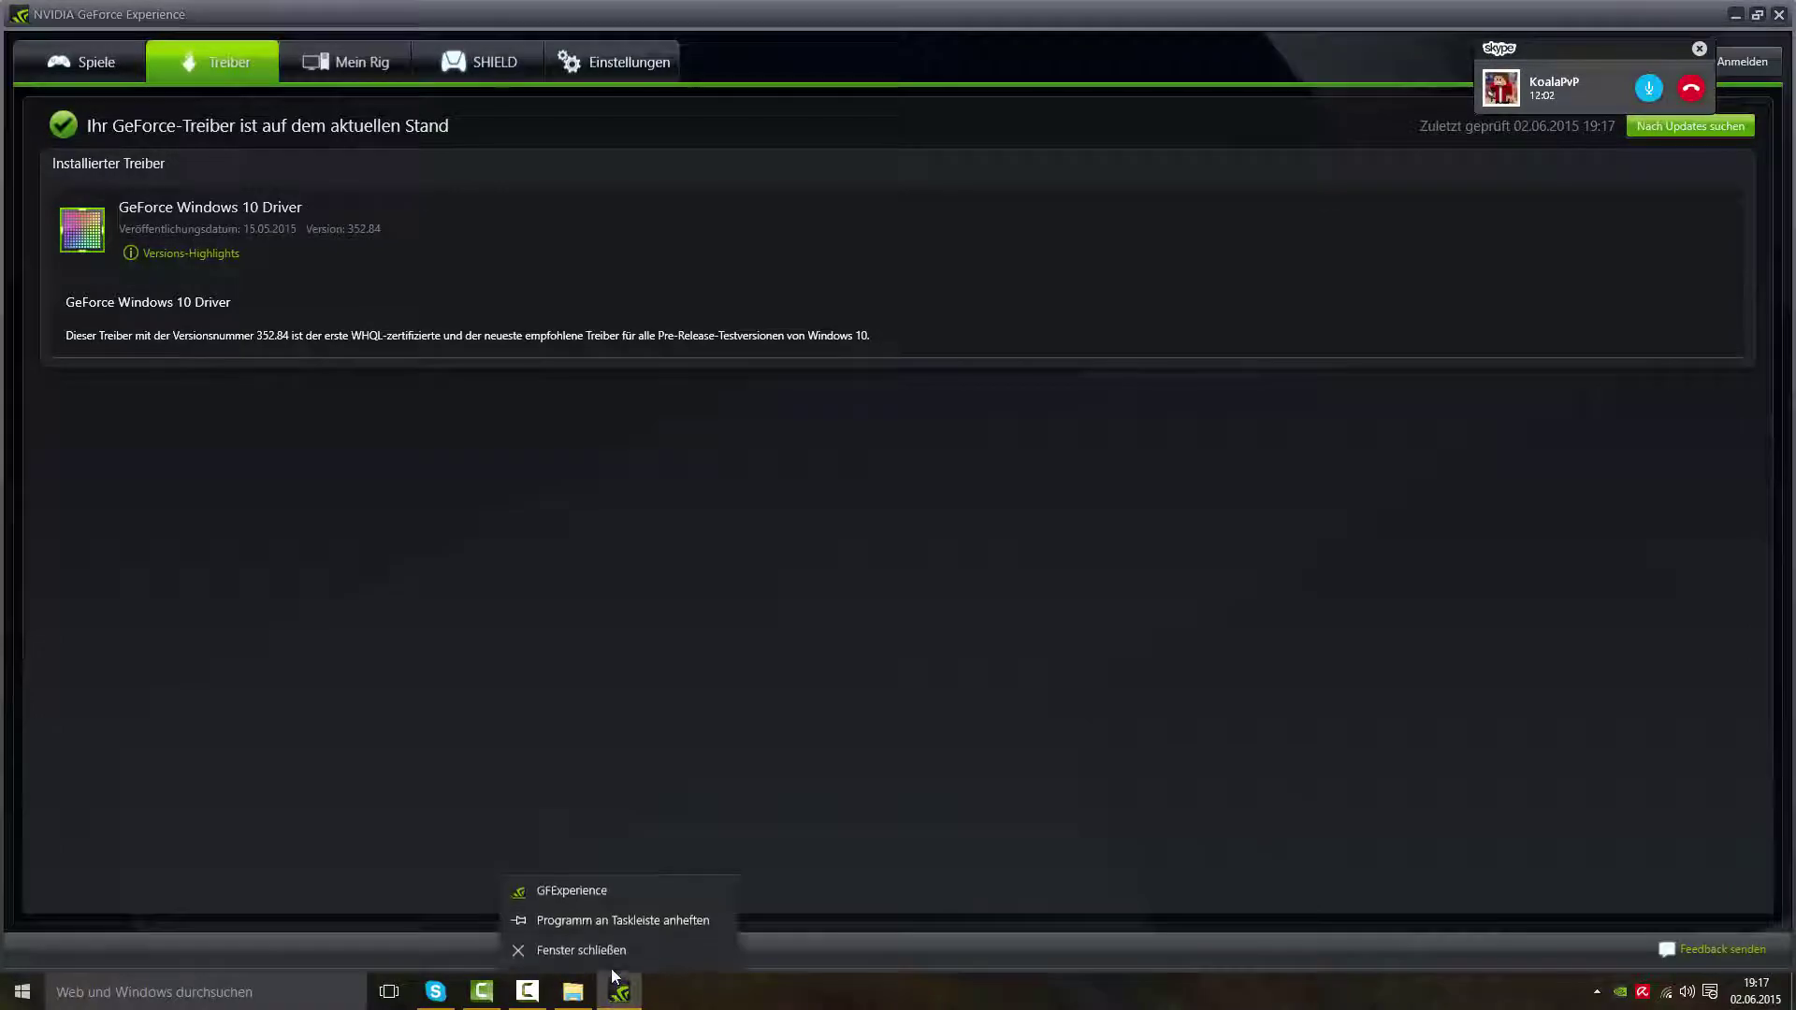
click(571, 946)
right_click(575, 984)
click(566, 945)
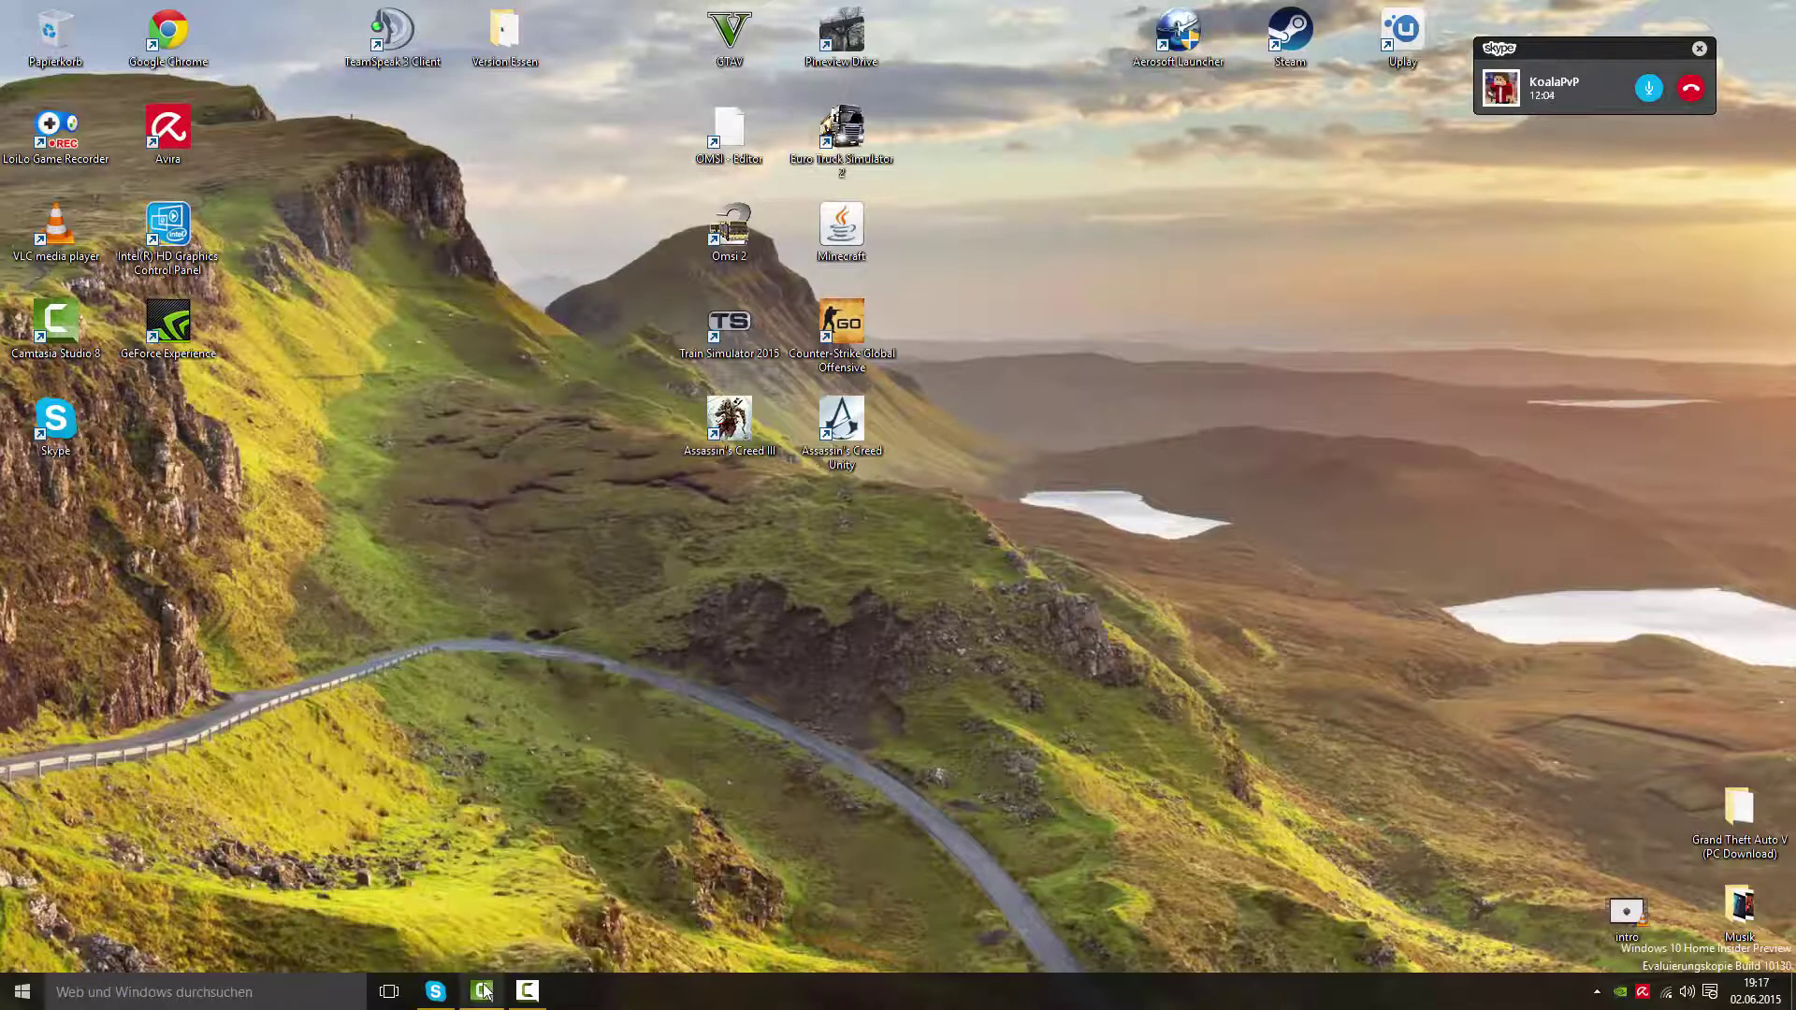
- Bring up the Skype call window briefly and return to the empty desktop
click(437, 990)
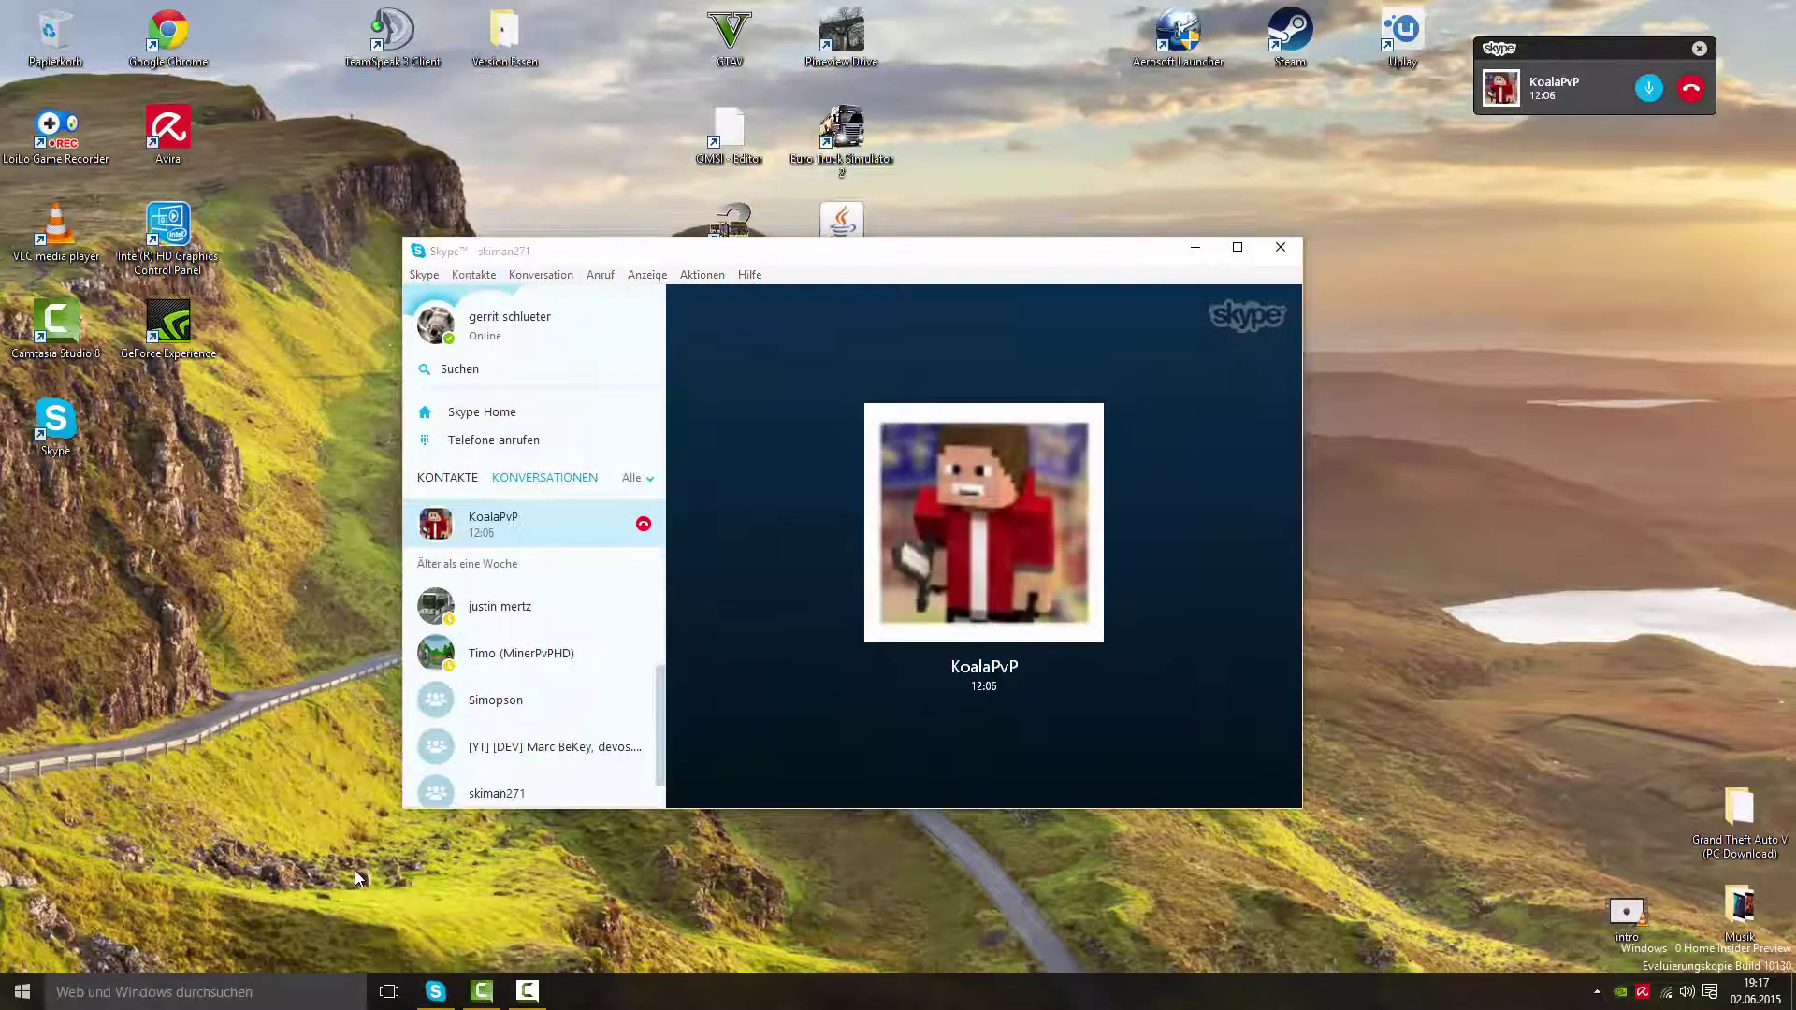
click(1792, 991)
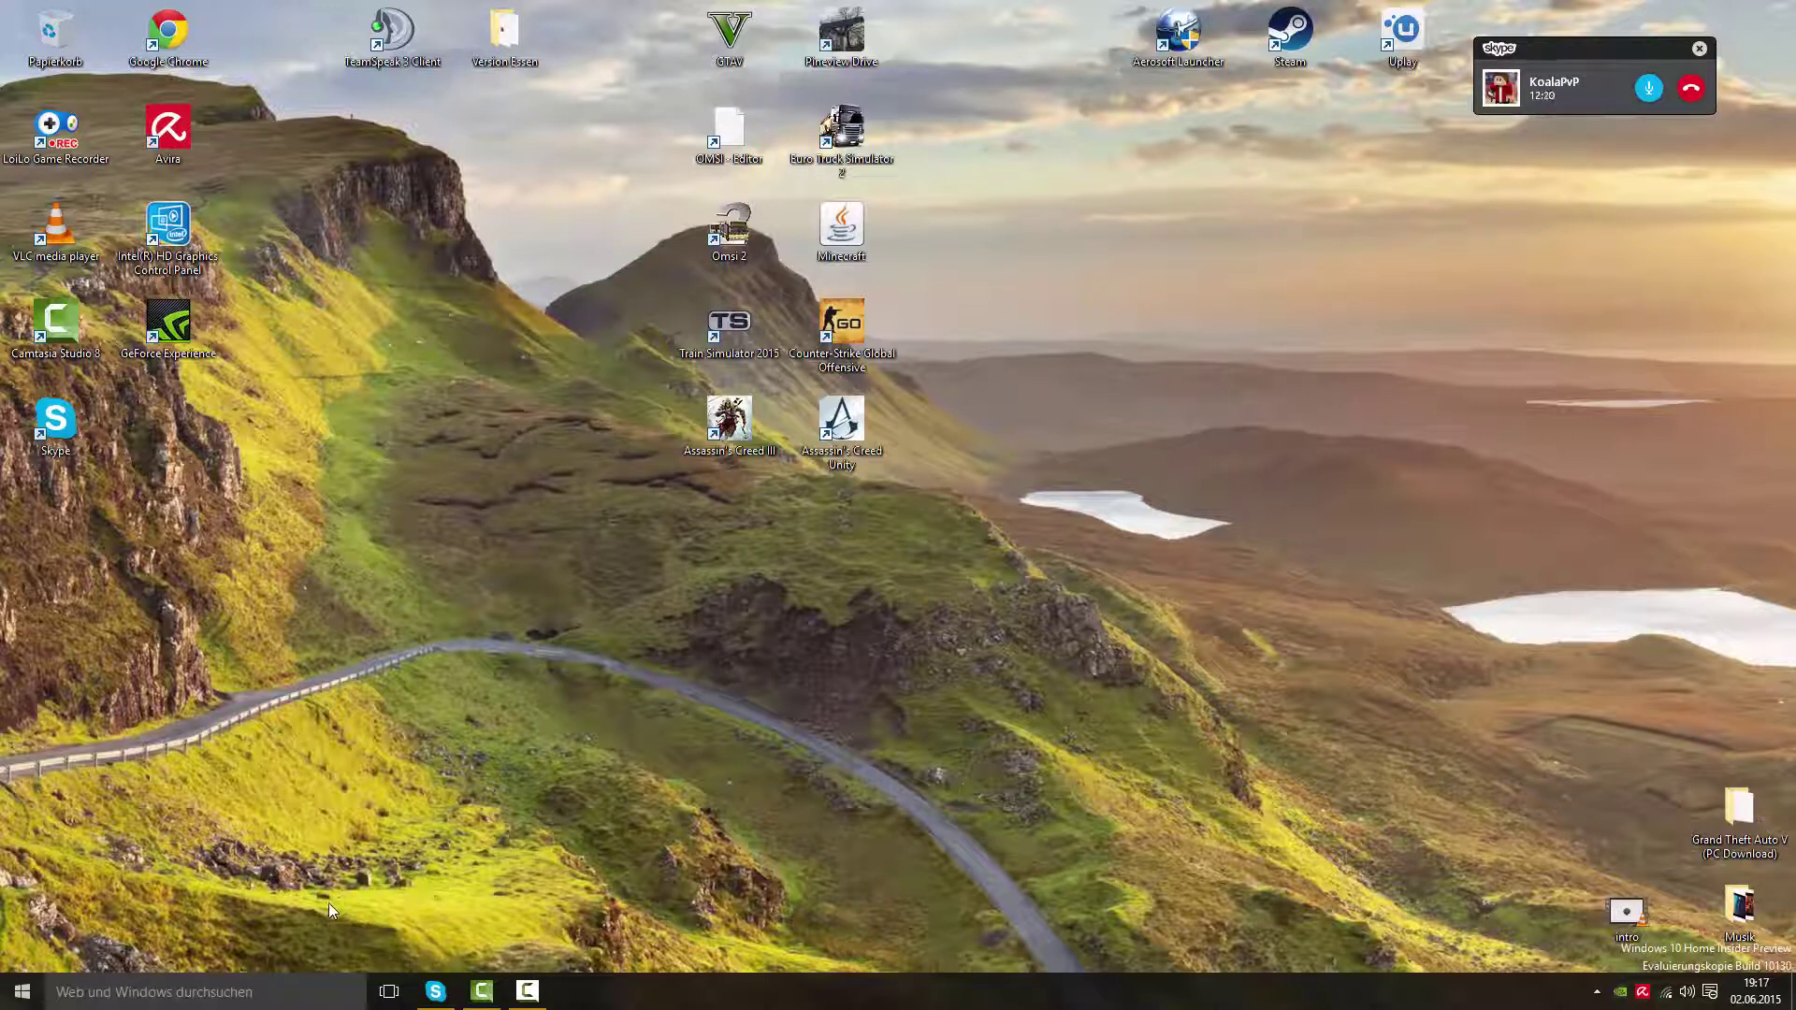
- Show the open windows in Task View and return to the desktop
click(388, 991)
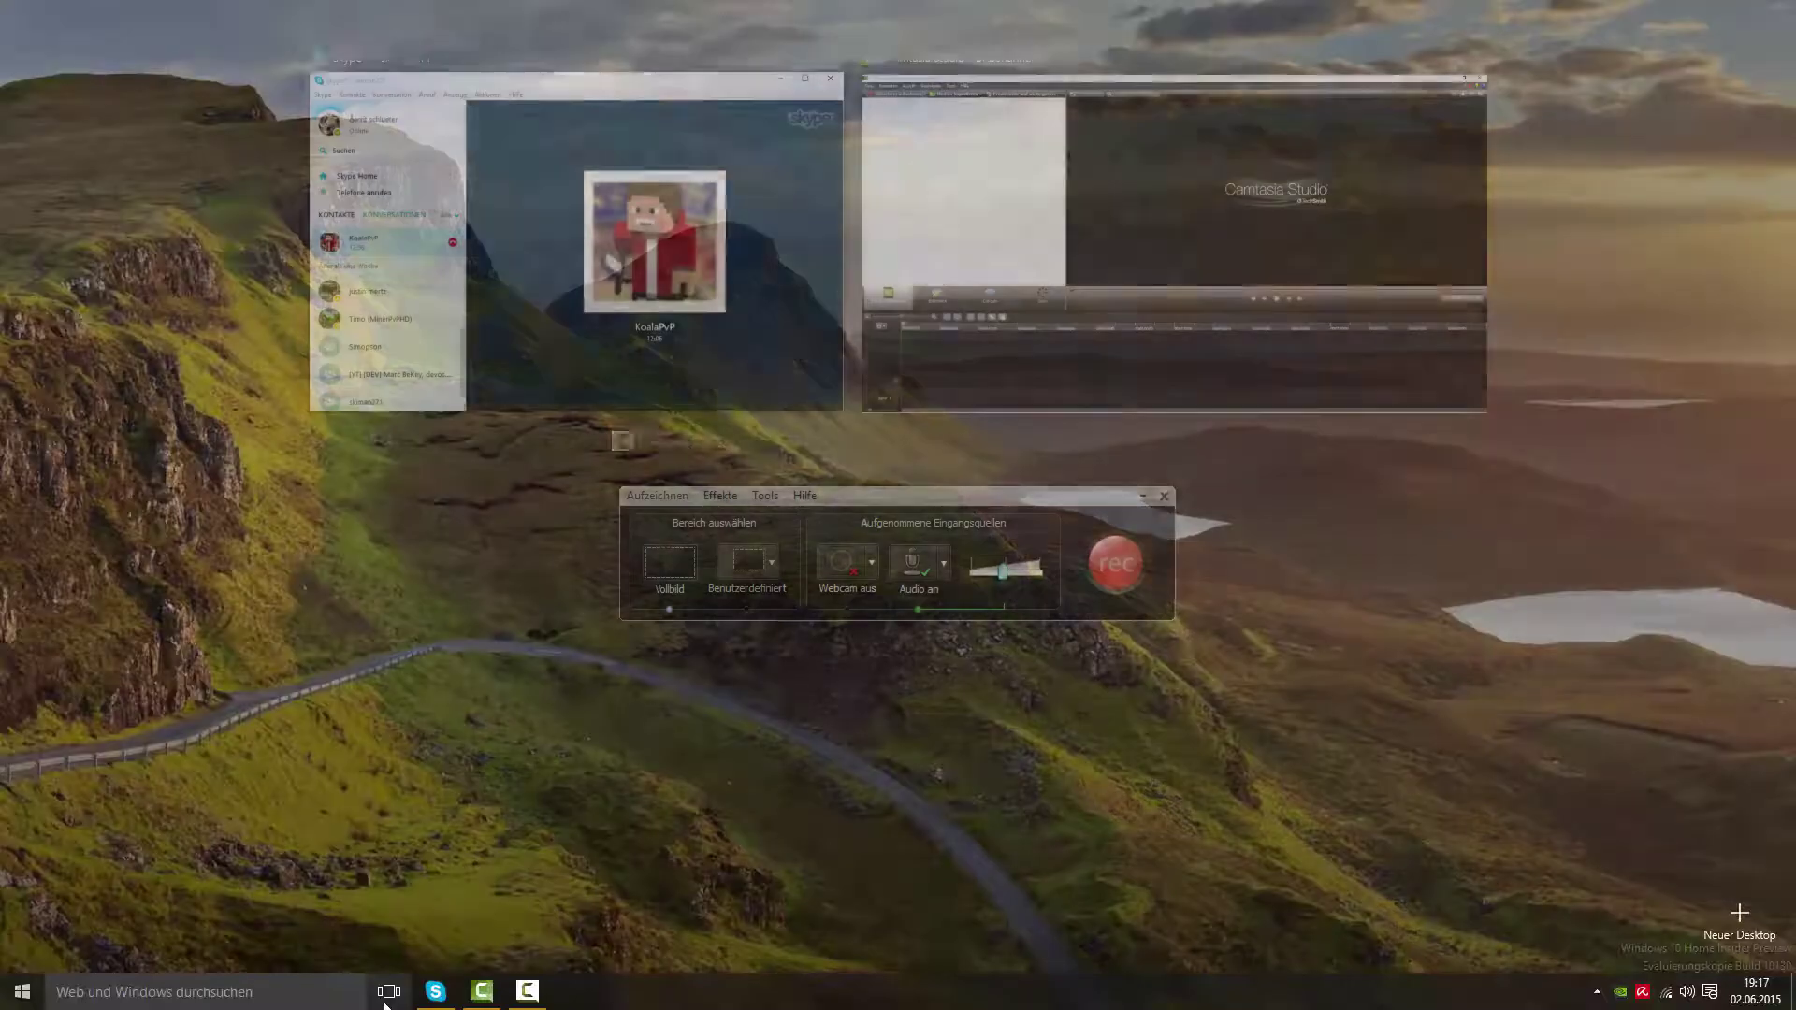
click(386, 1001)
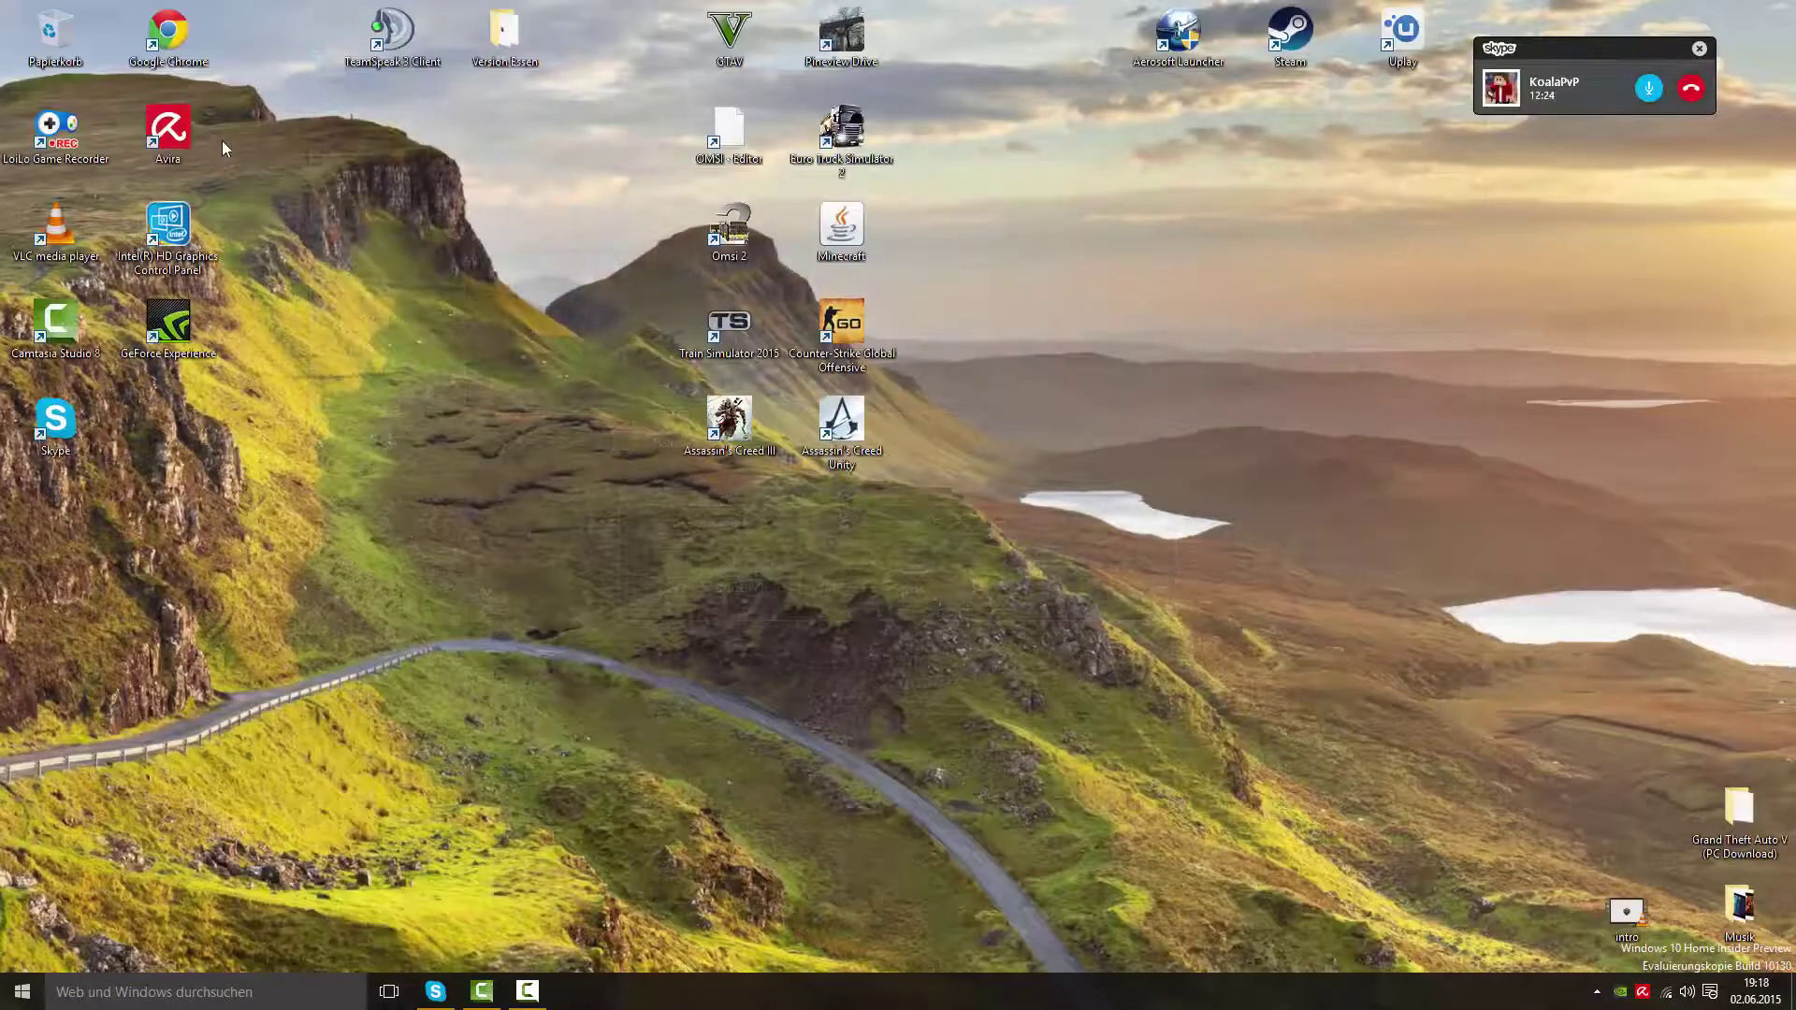
- Launch the Project Spartan browser and search Google for "gtx 980 ti"
key(super)
click(454, 531)
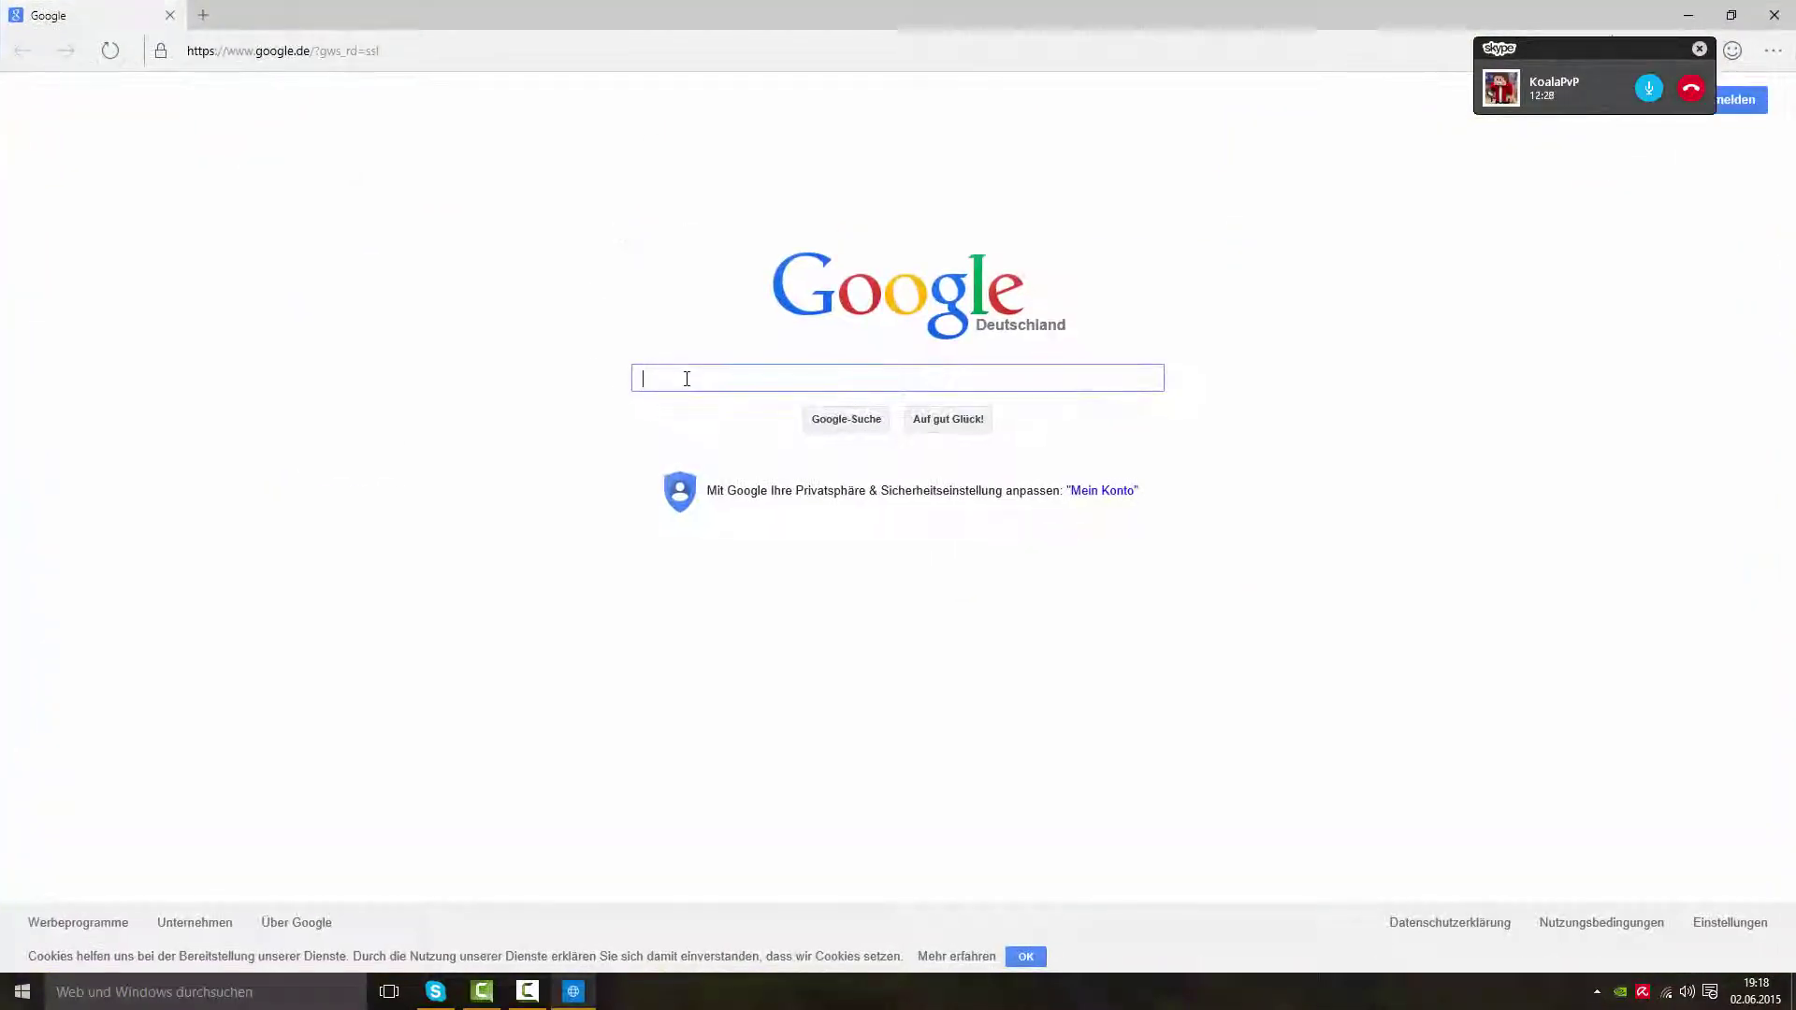
text(gtx)
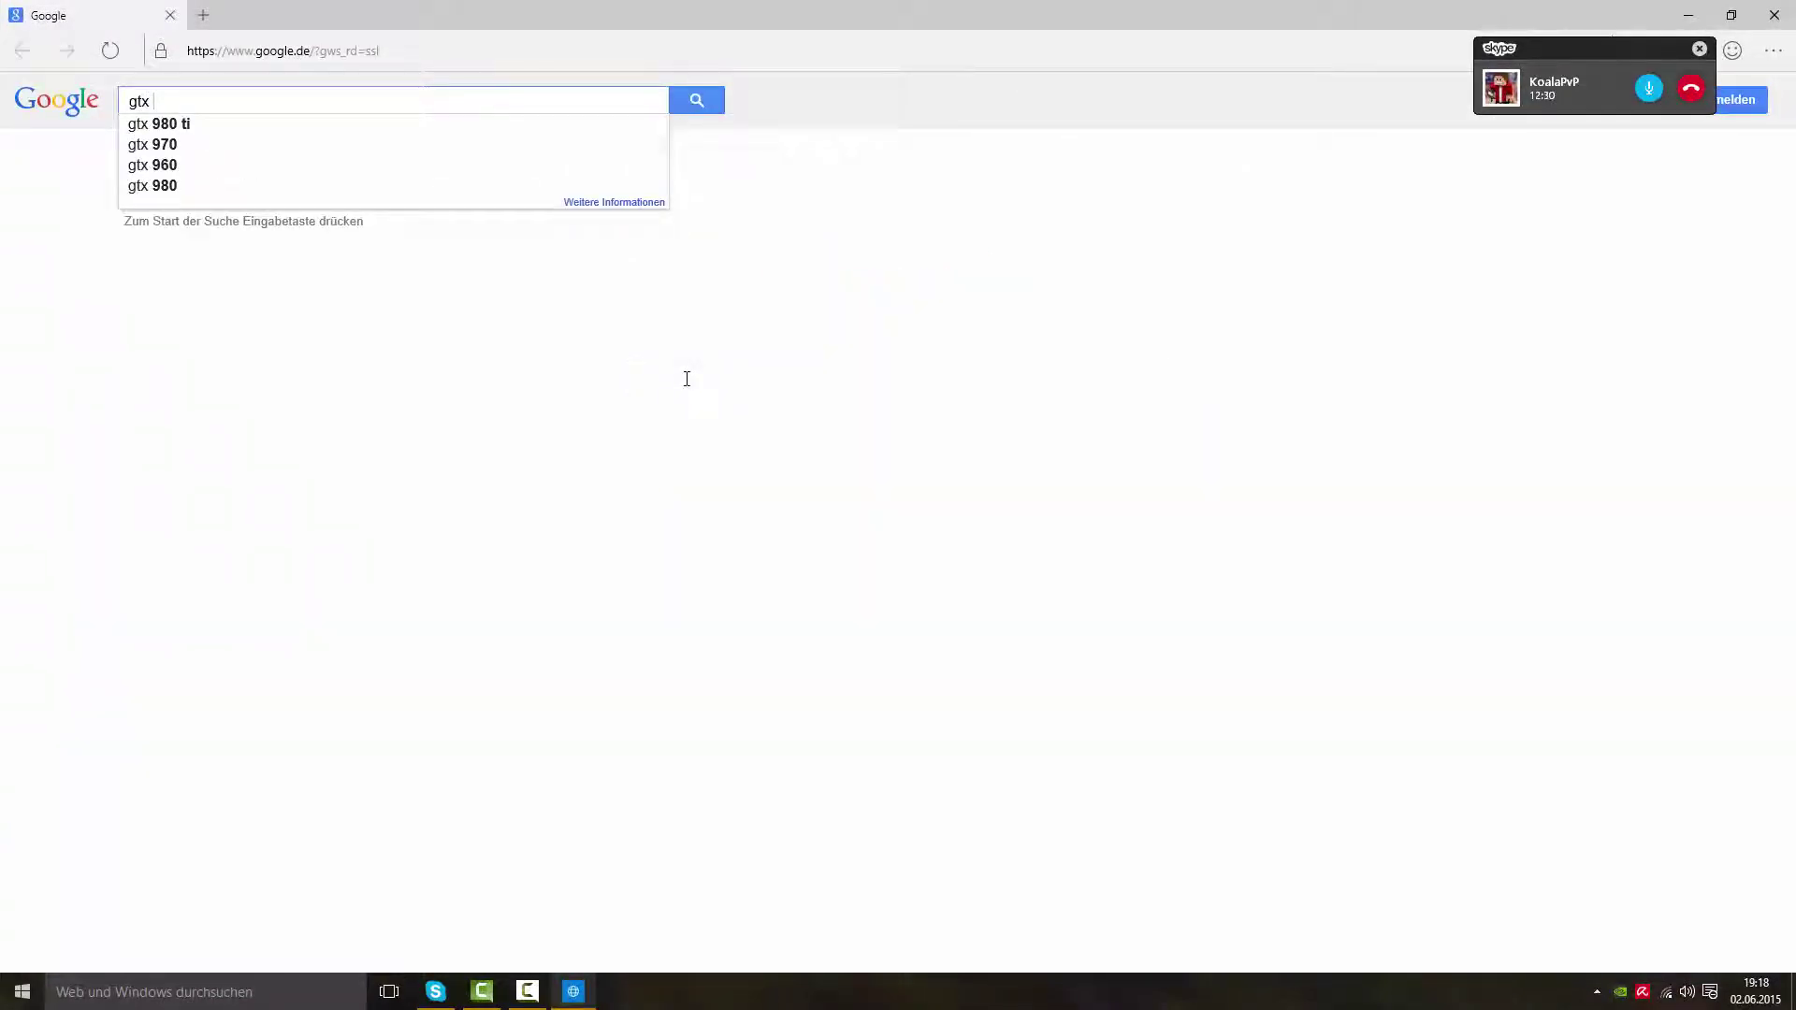
key(Down)
key(Down)
key(Up)
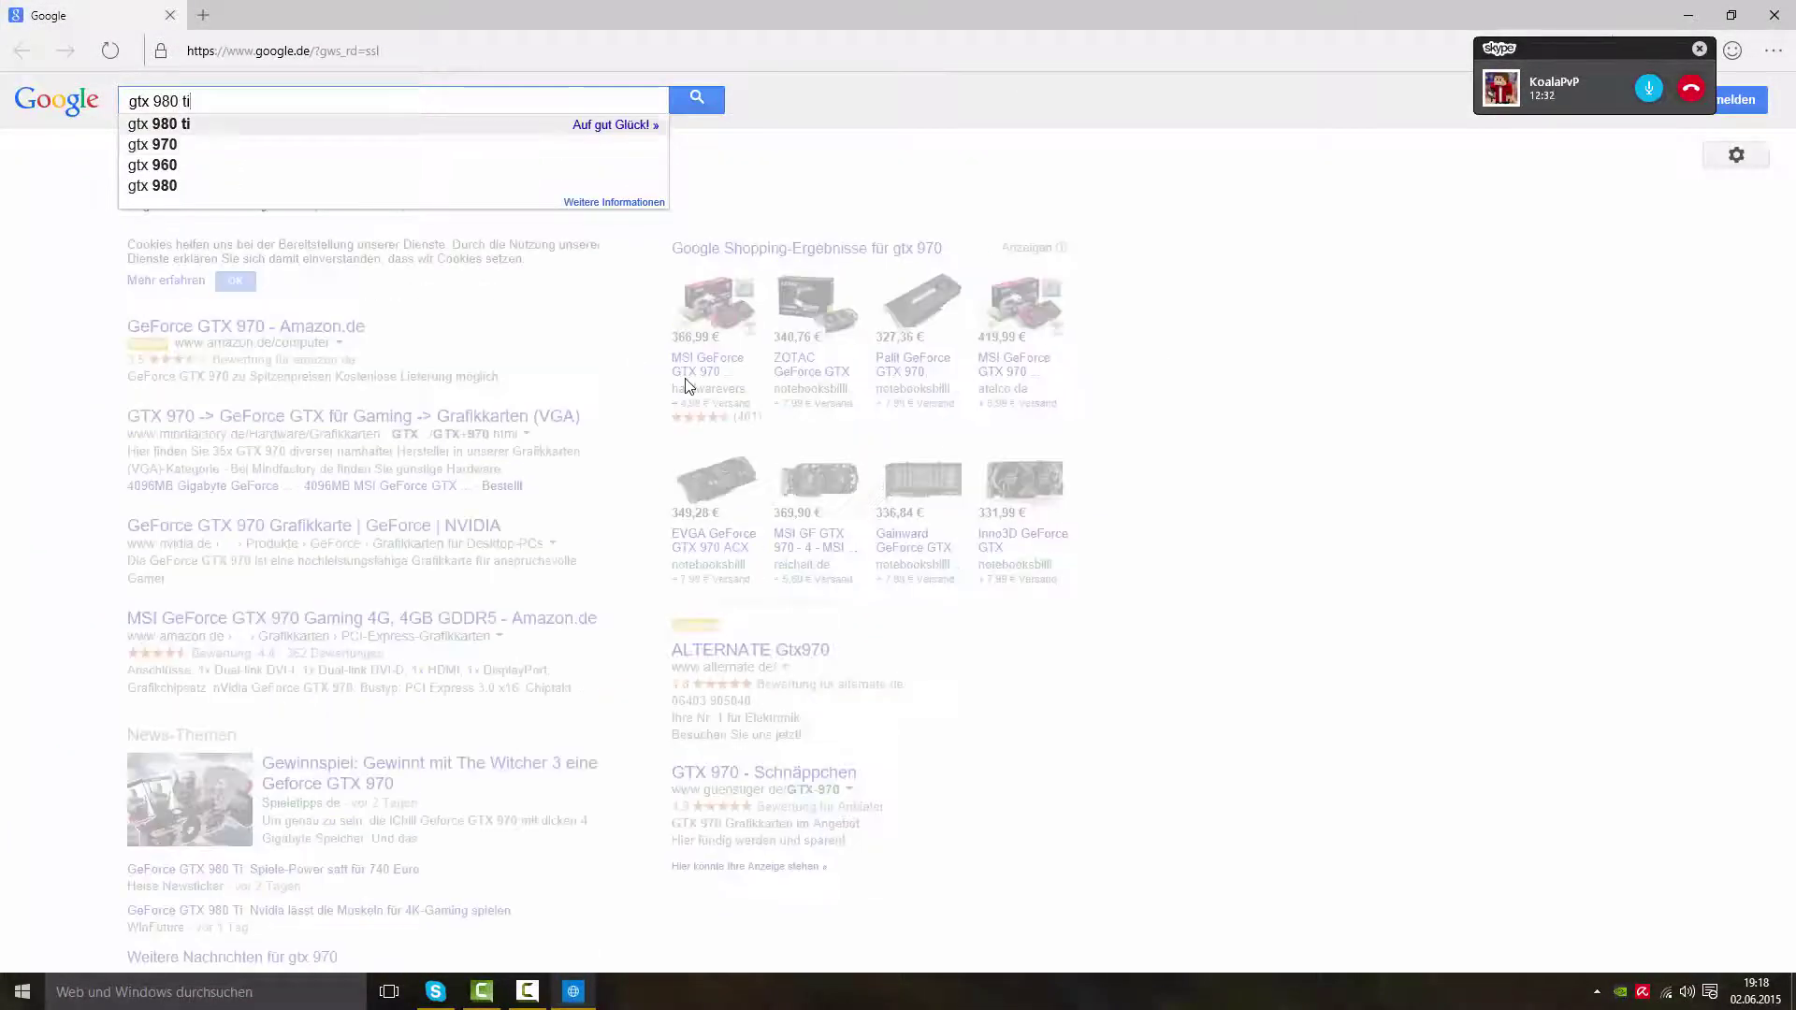
key(Return)
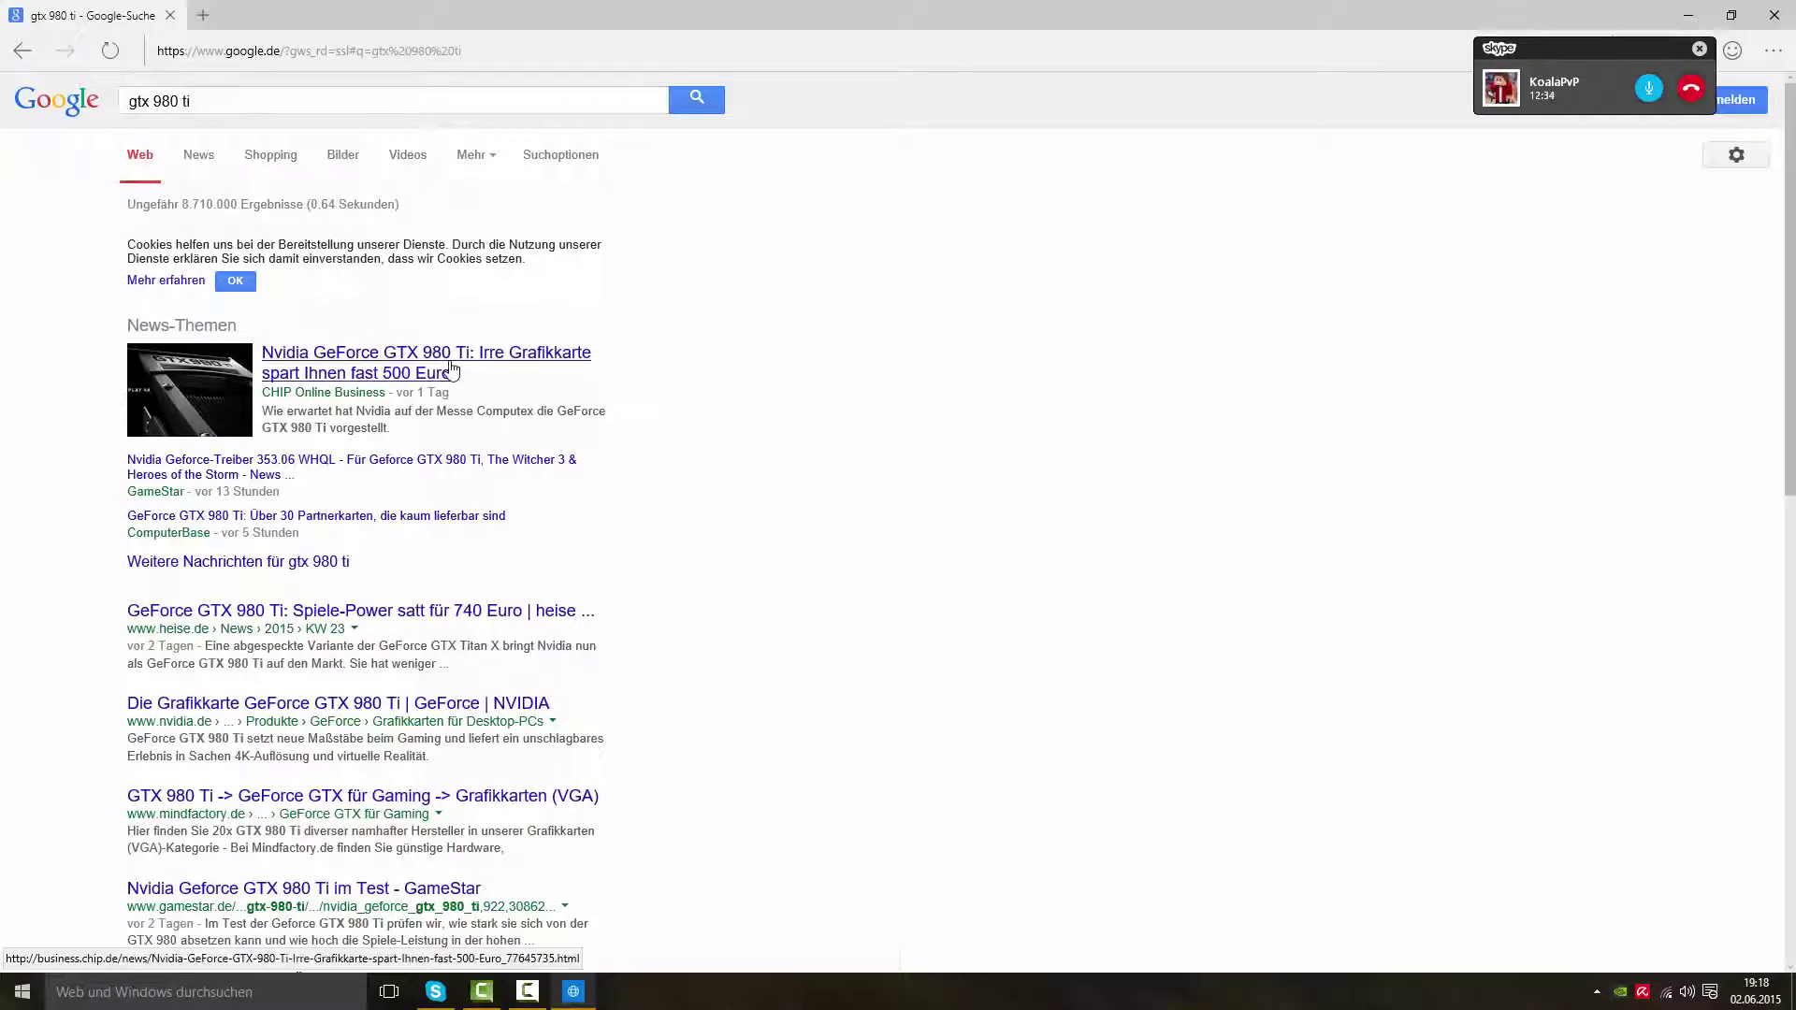
- Open the CHIP news article "Nvidia GeForce GTX 980 Ti: Irre Grafikkarte spart Ihnen fast 500 Euro" and skim it down to the shop recommendations
click(449, 370)
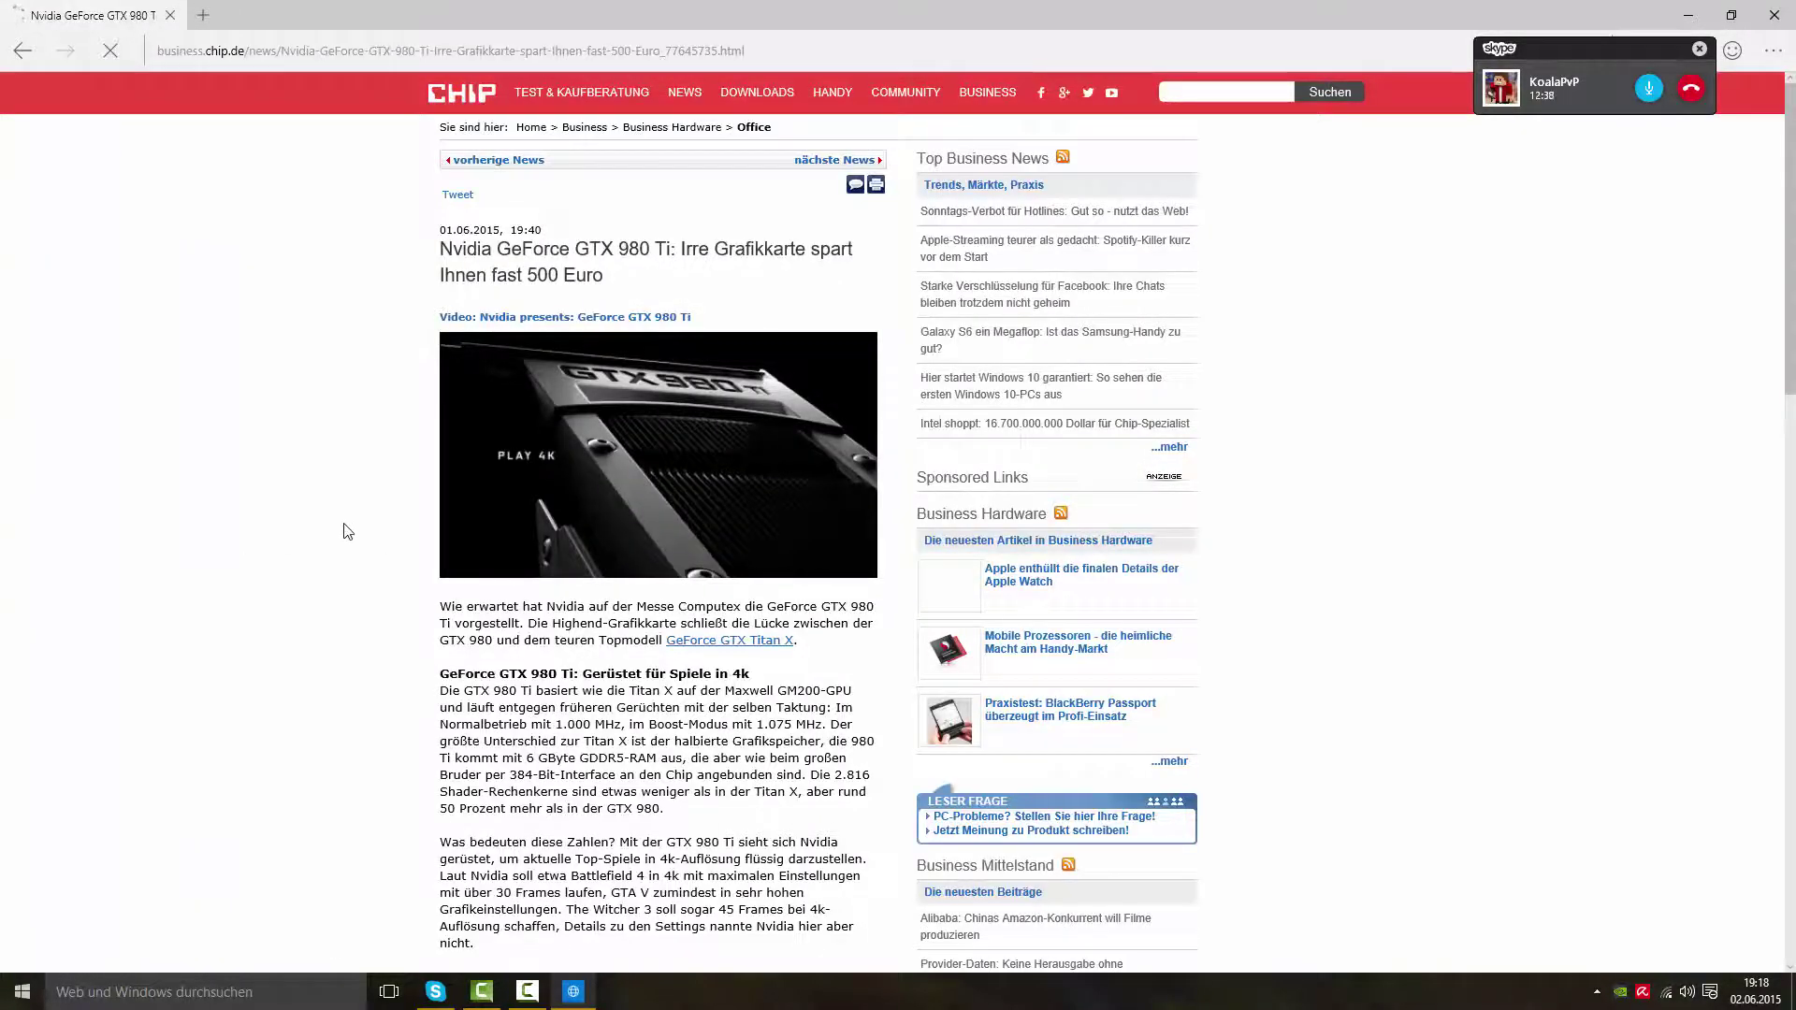
scroll(340, 542, down, 3)
scroll(341, 543, up, 3)
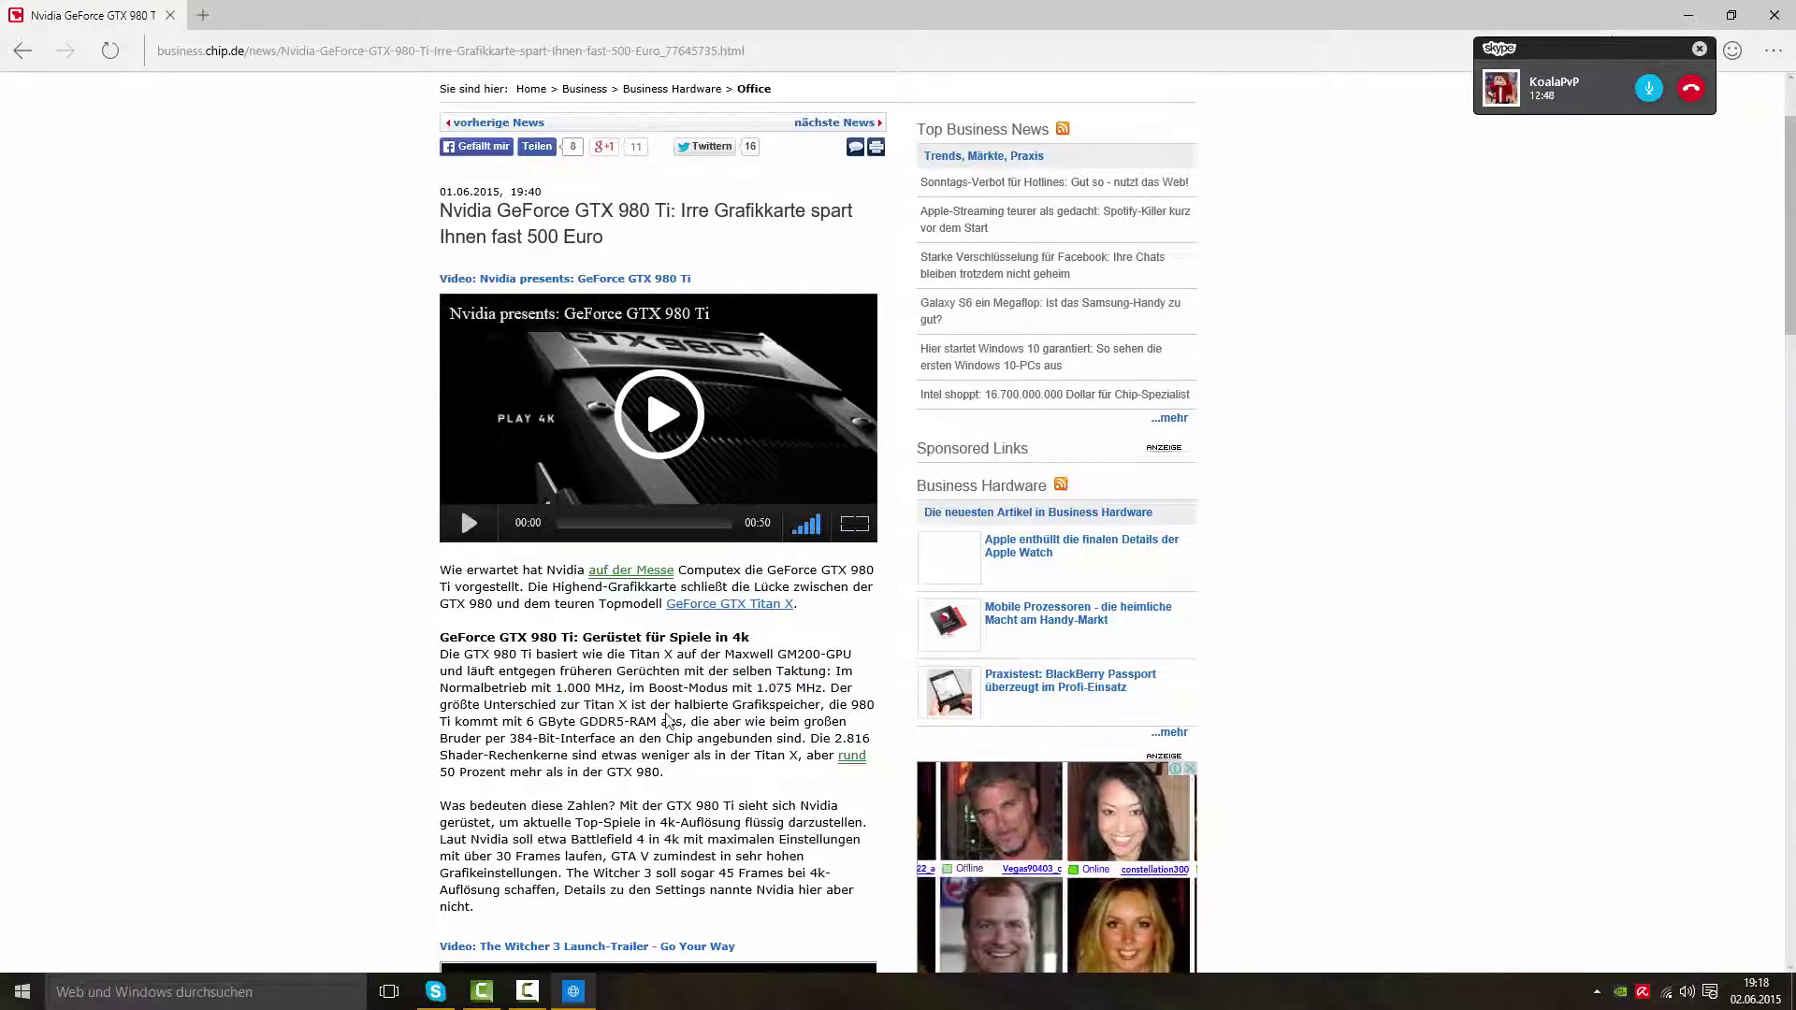
scroll(692, 736, down, 7)
scroll(693, 736, down, 3)
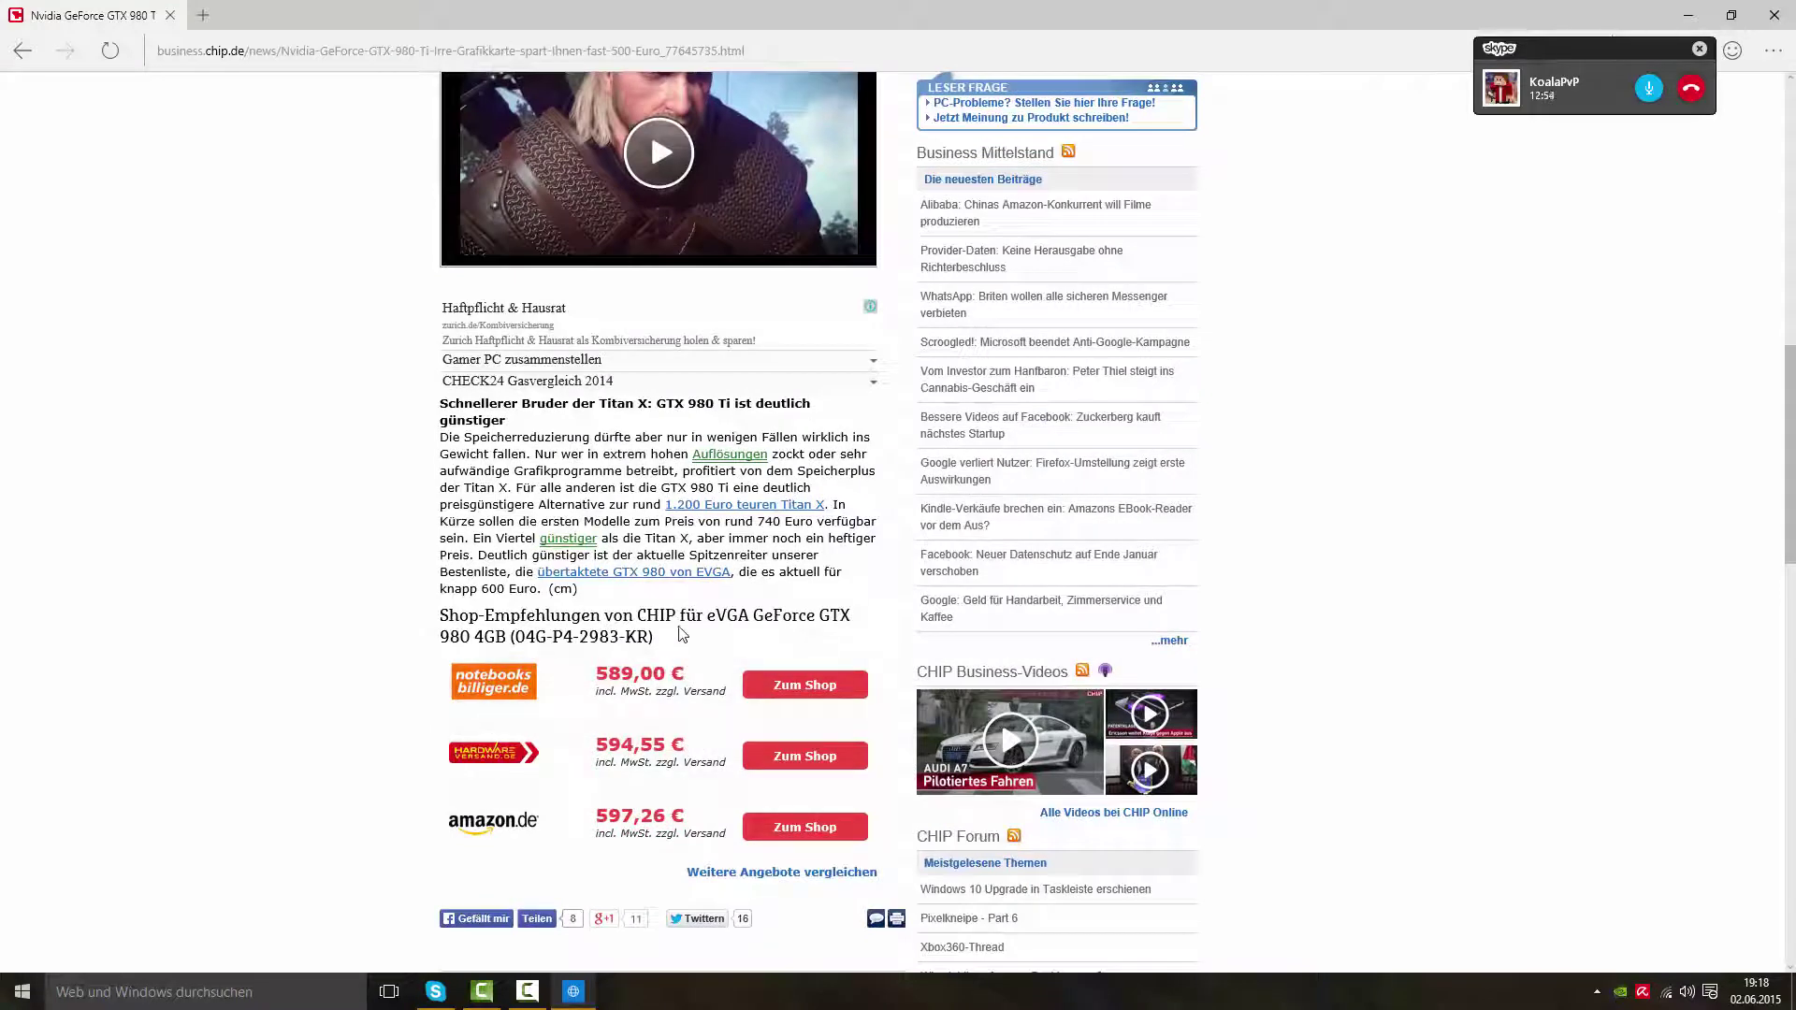
scroll(654, 739, down, 9)
scroll(580, 730, up, 11)
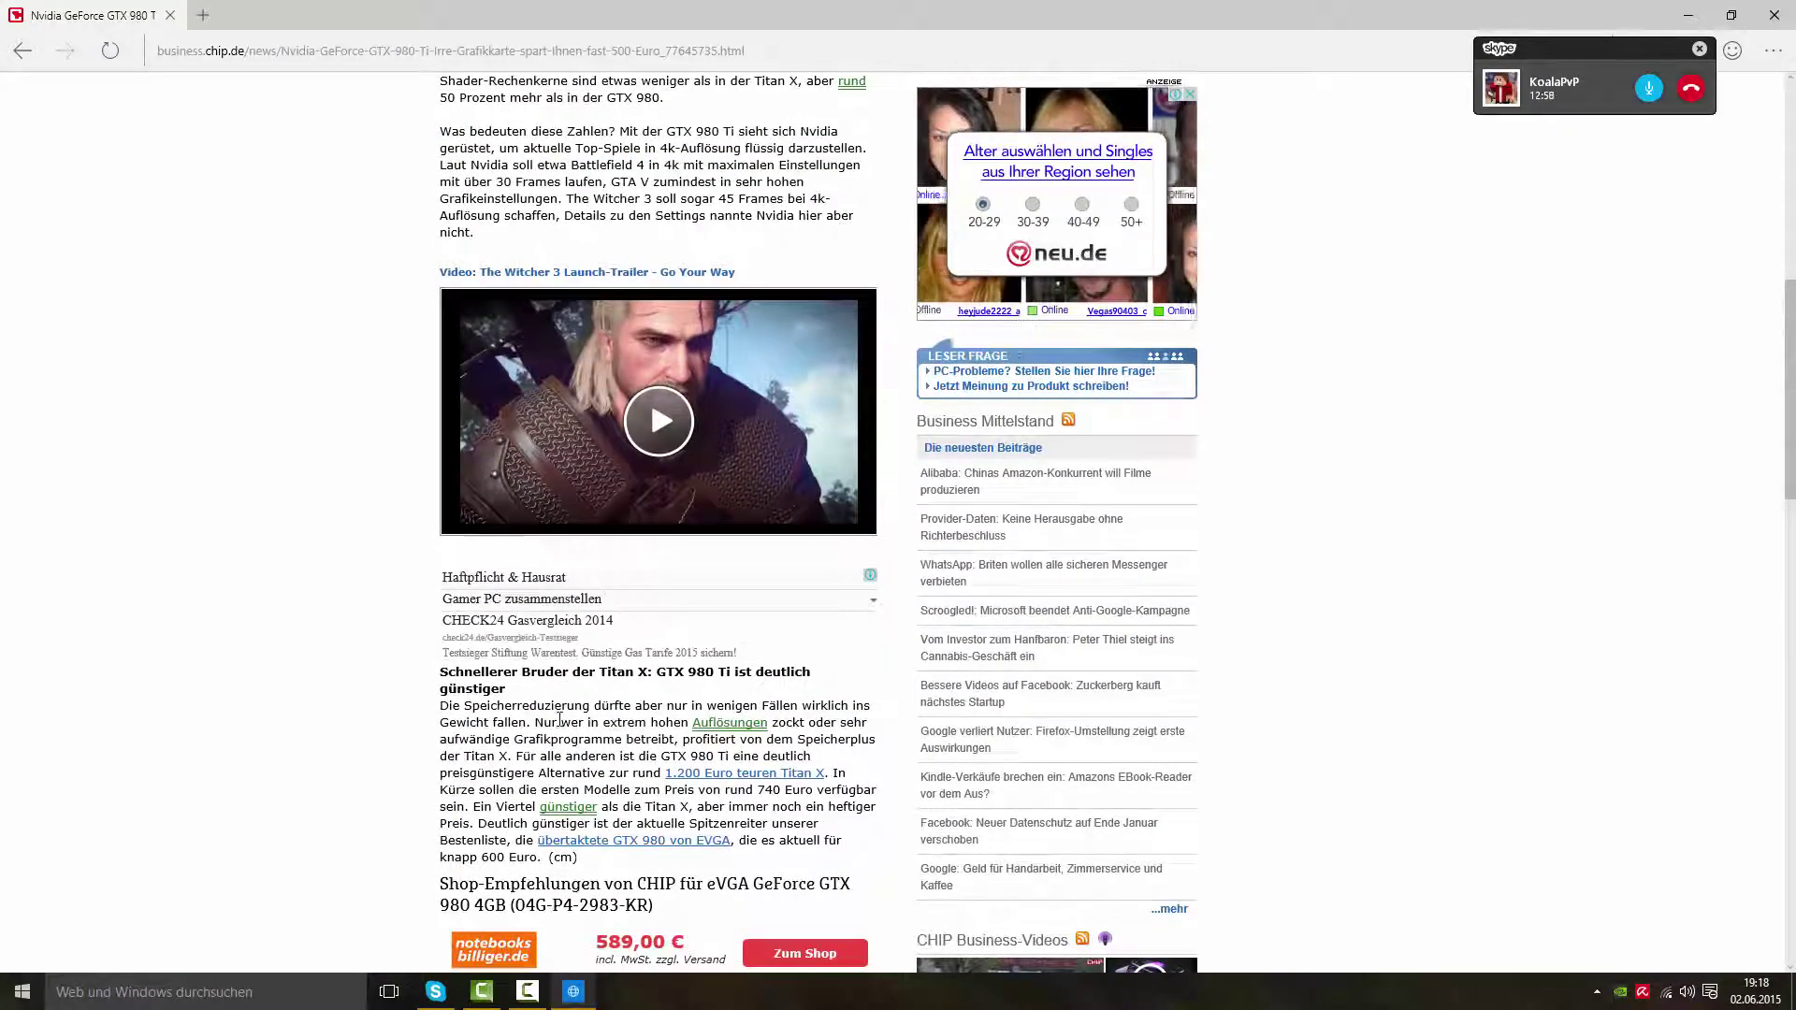
- Highlight the article's passages on the card's GDDR5 memory, boost clock and chip interface while reading, then clear the selection
mouse_move(558, 722)
mouse_down()
mouse_move(608, 800)
mouse_move(590, 725)
mouse_up()
scroll(585, 655, up, 5)
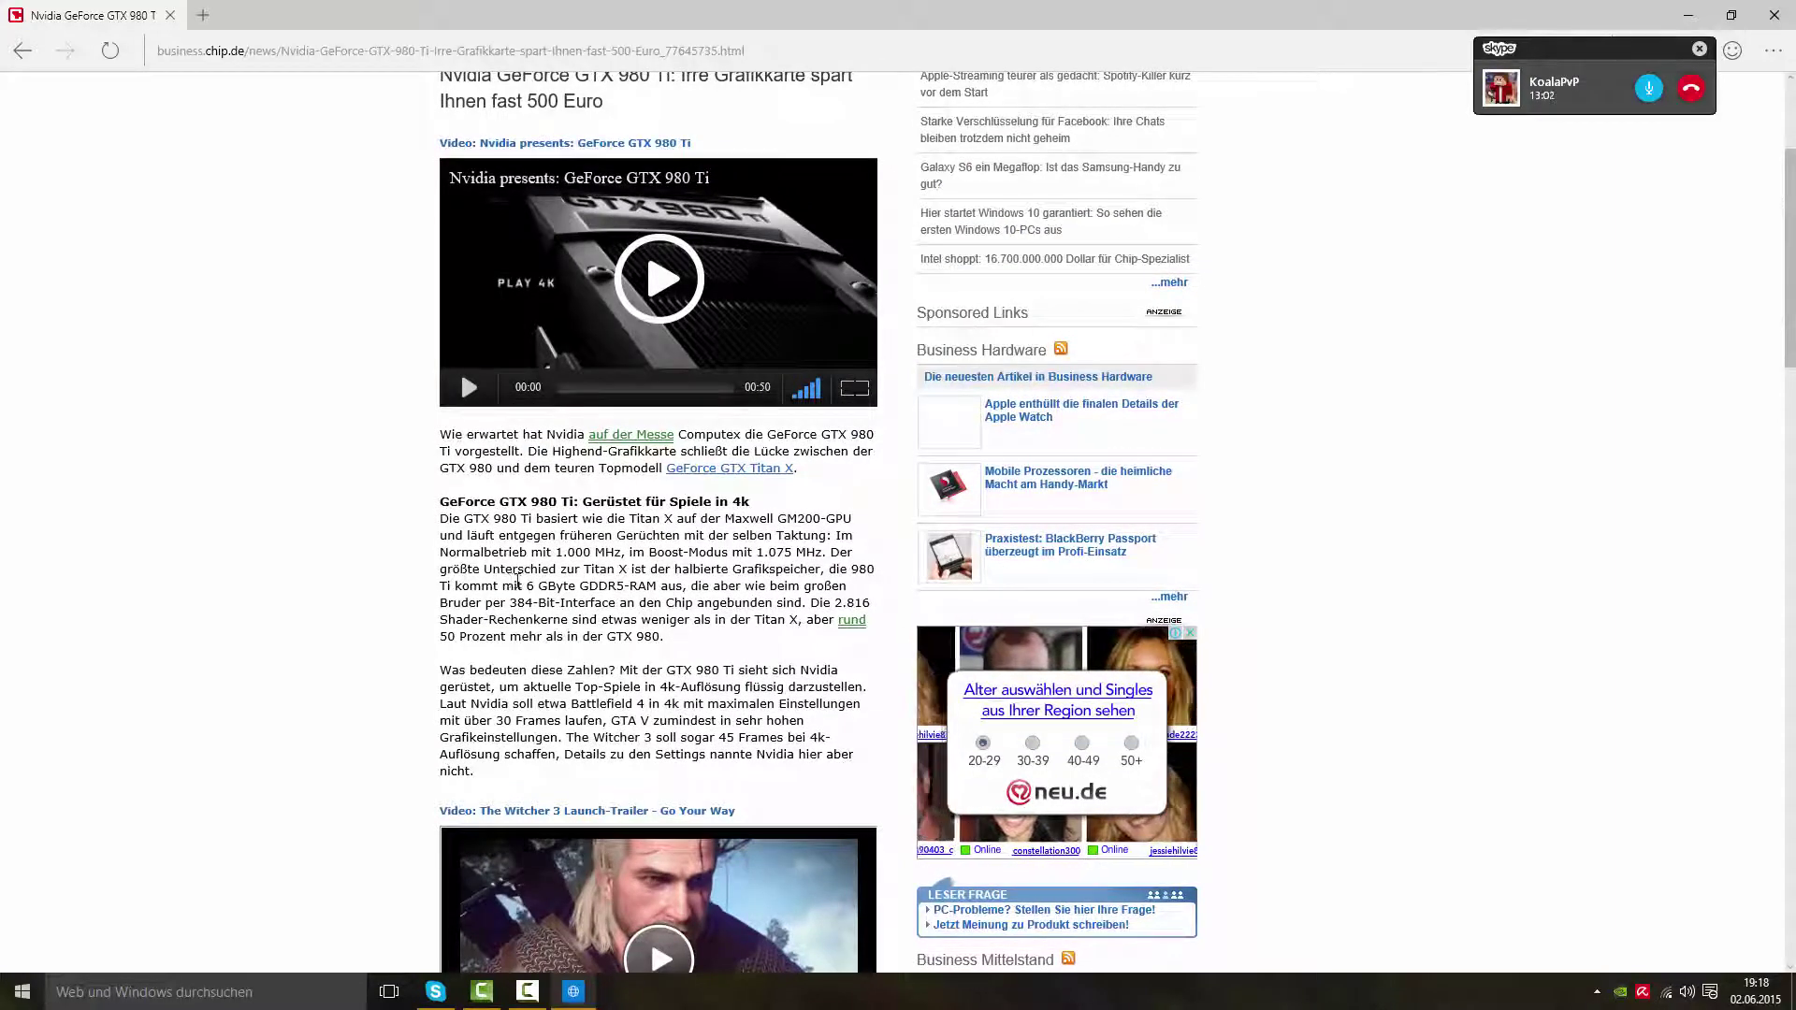
drag(502, 587, 663, 589)
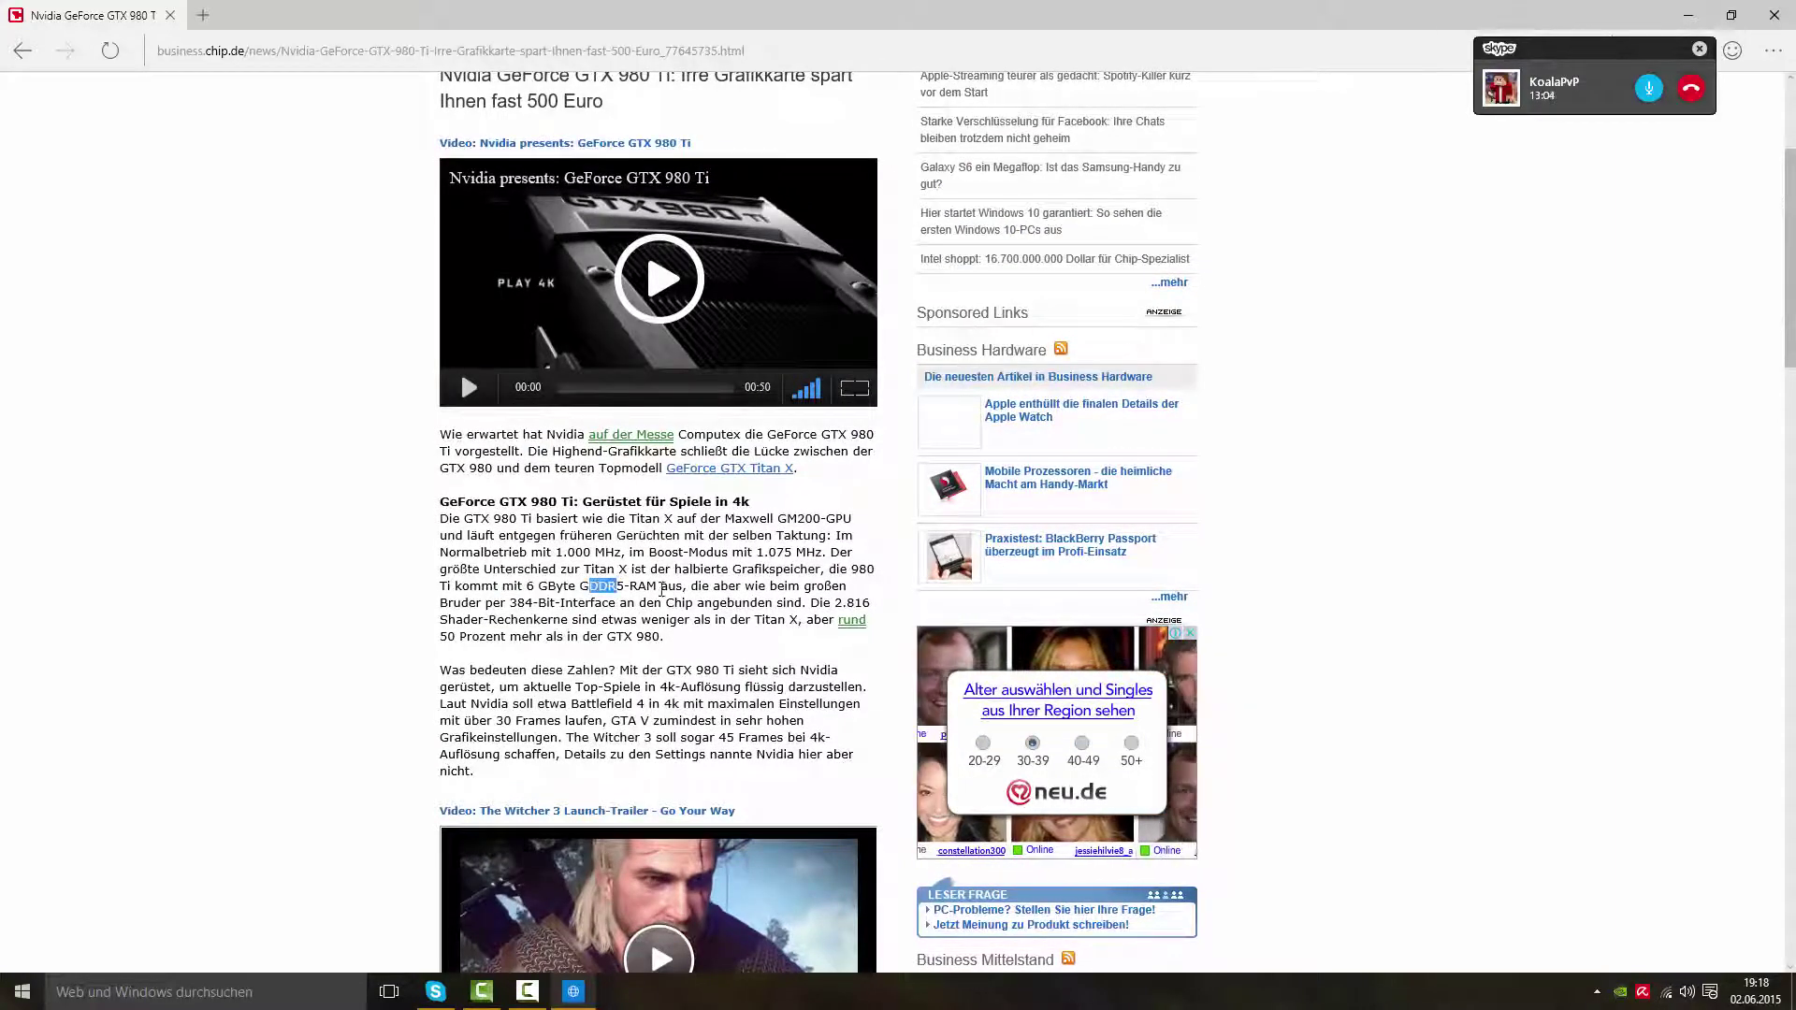
click(672, 586)
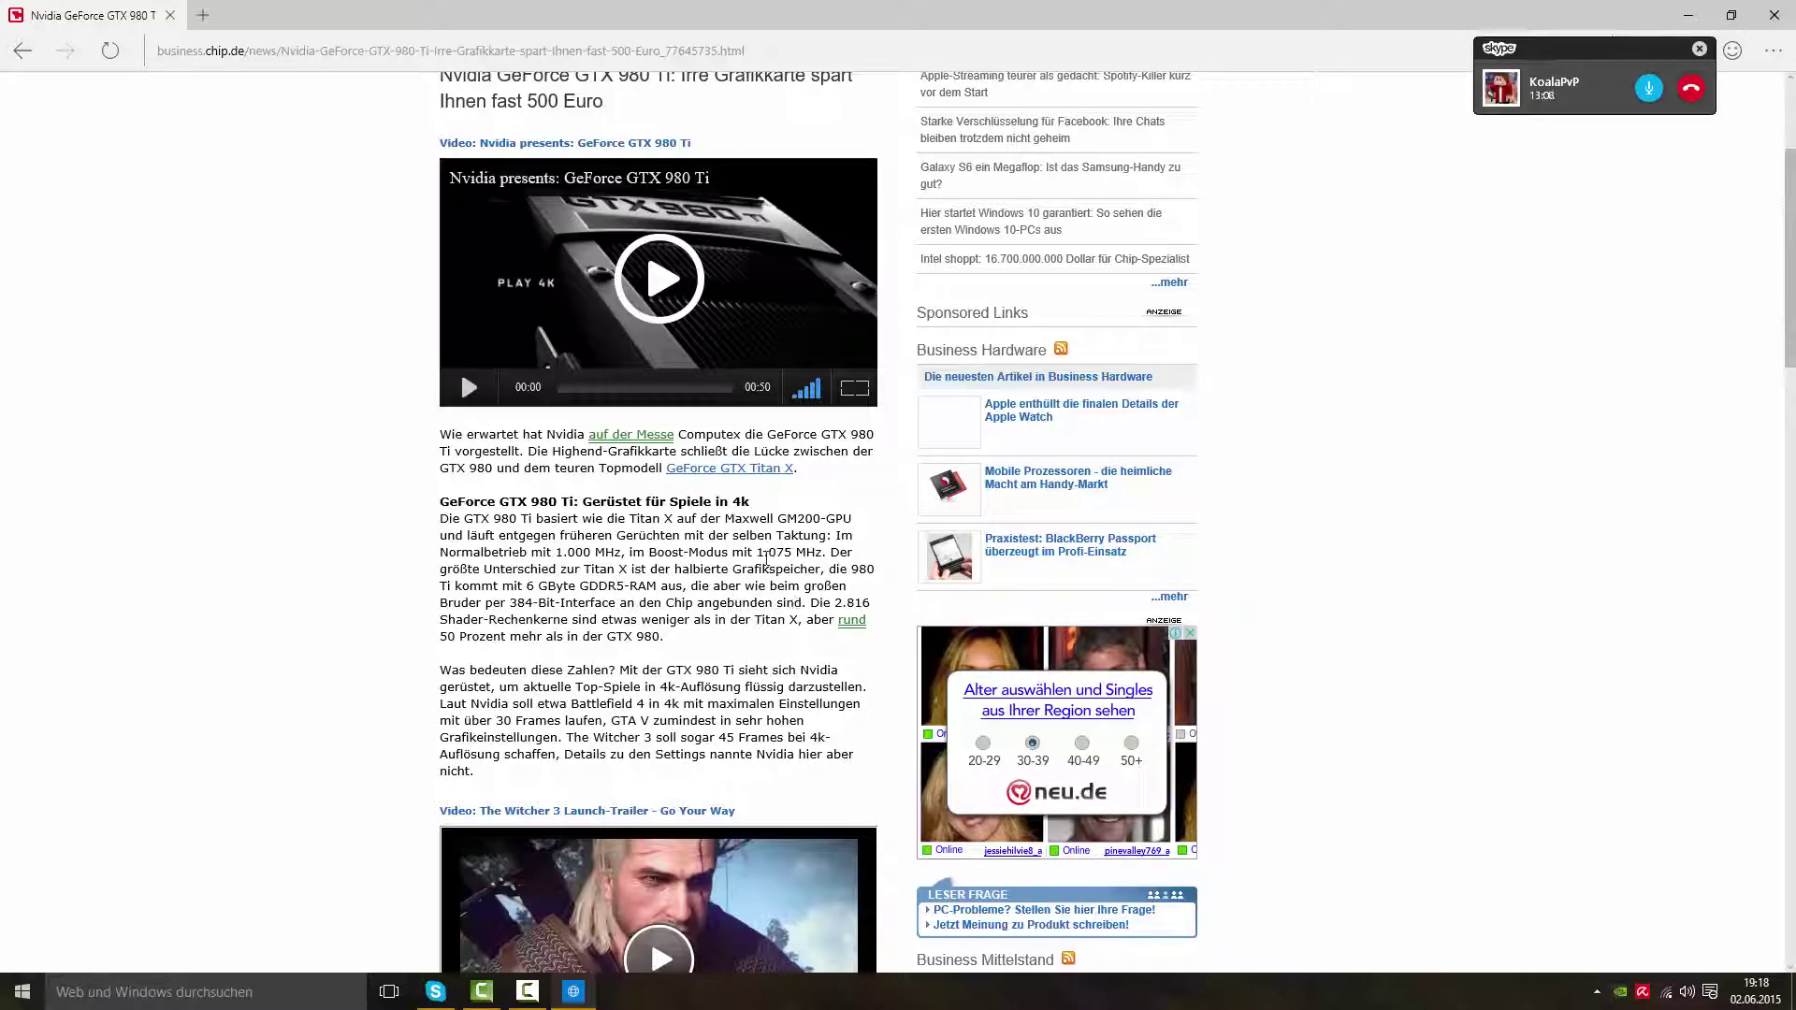
drag(668, 550, 749, 554)
drag(666, 602, 763, 601)
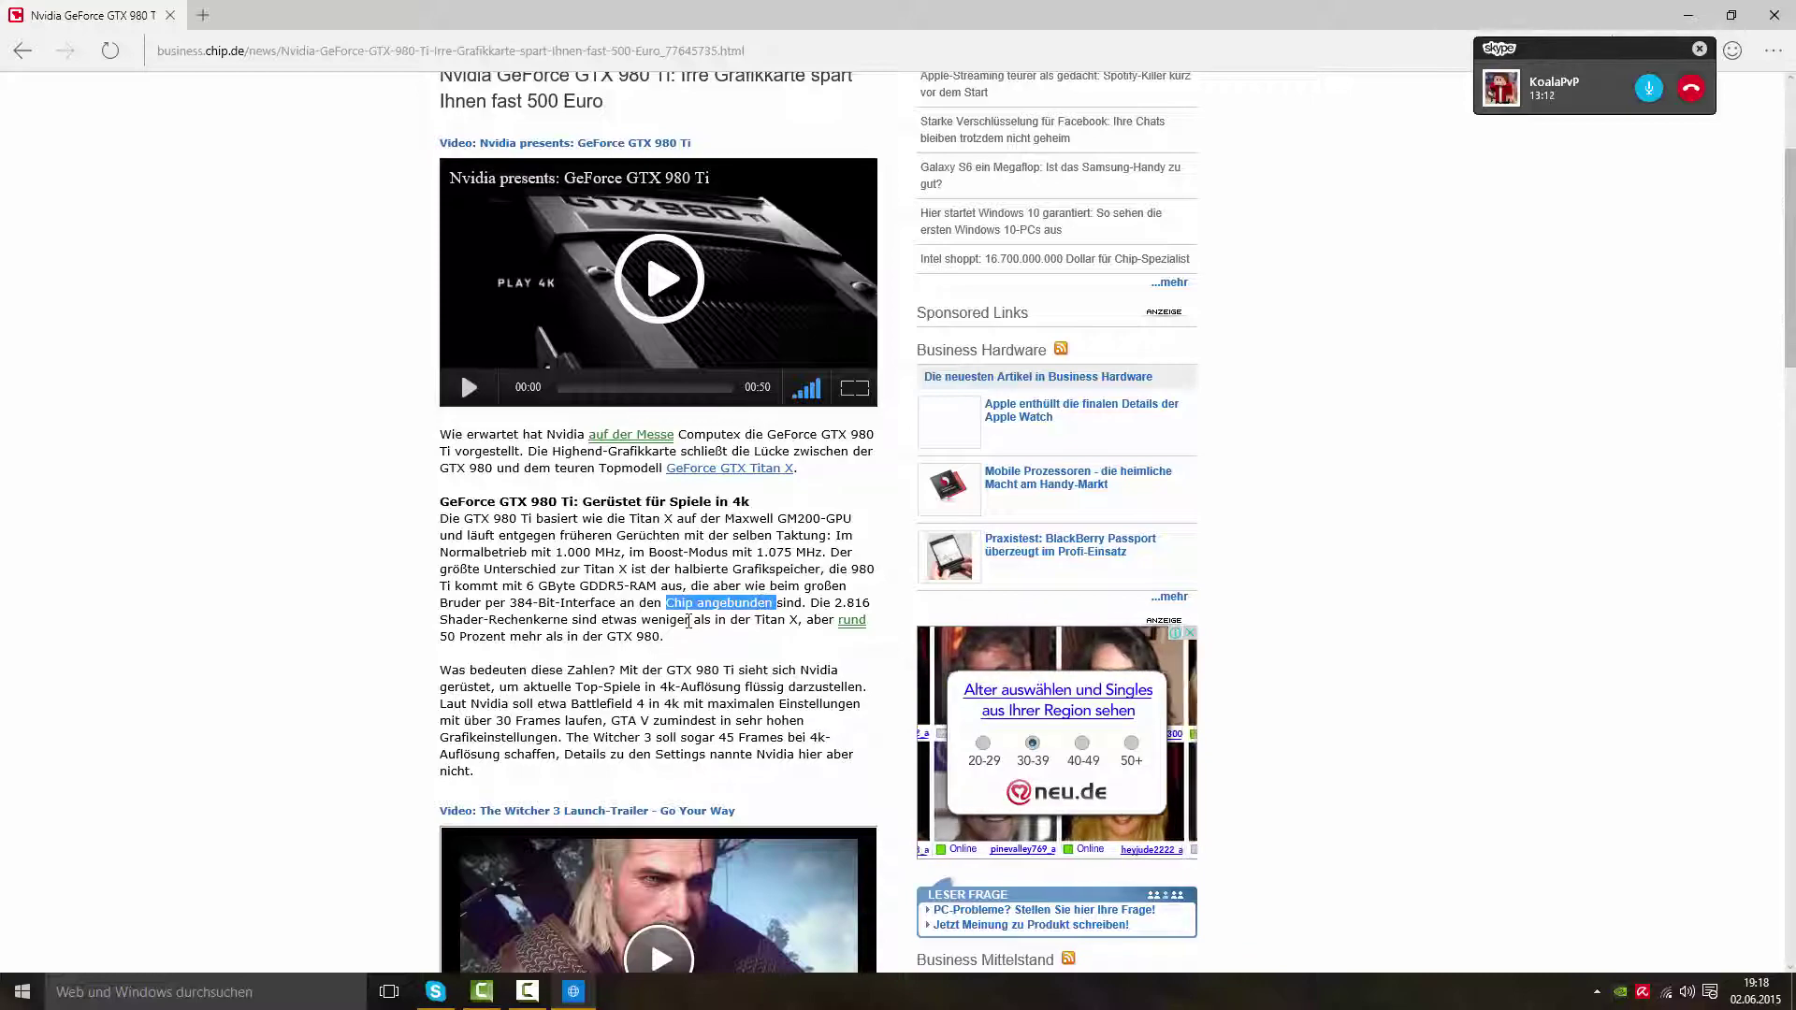
click(689, 613)
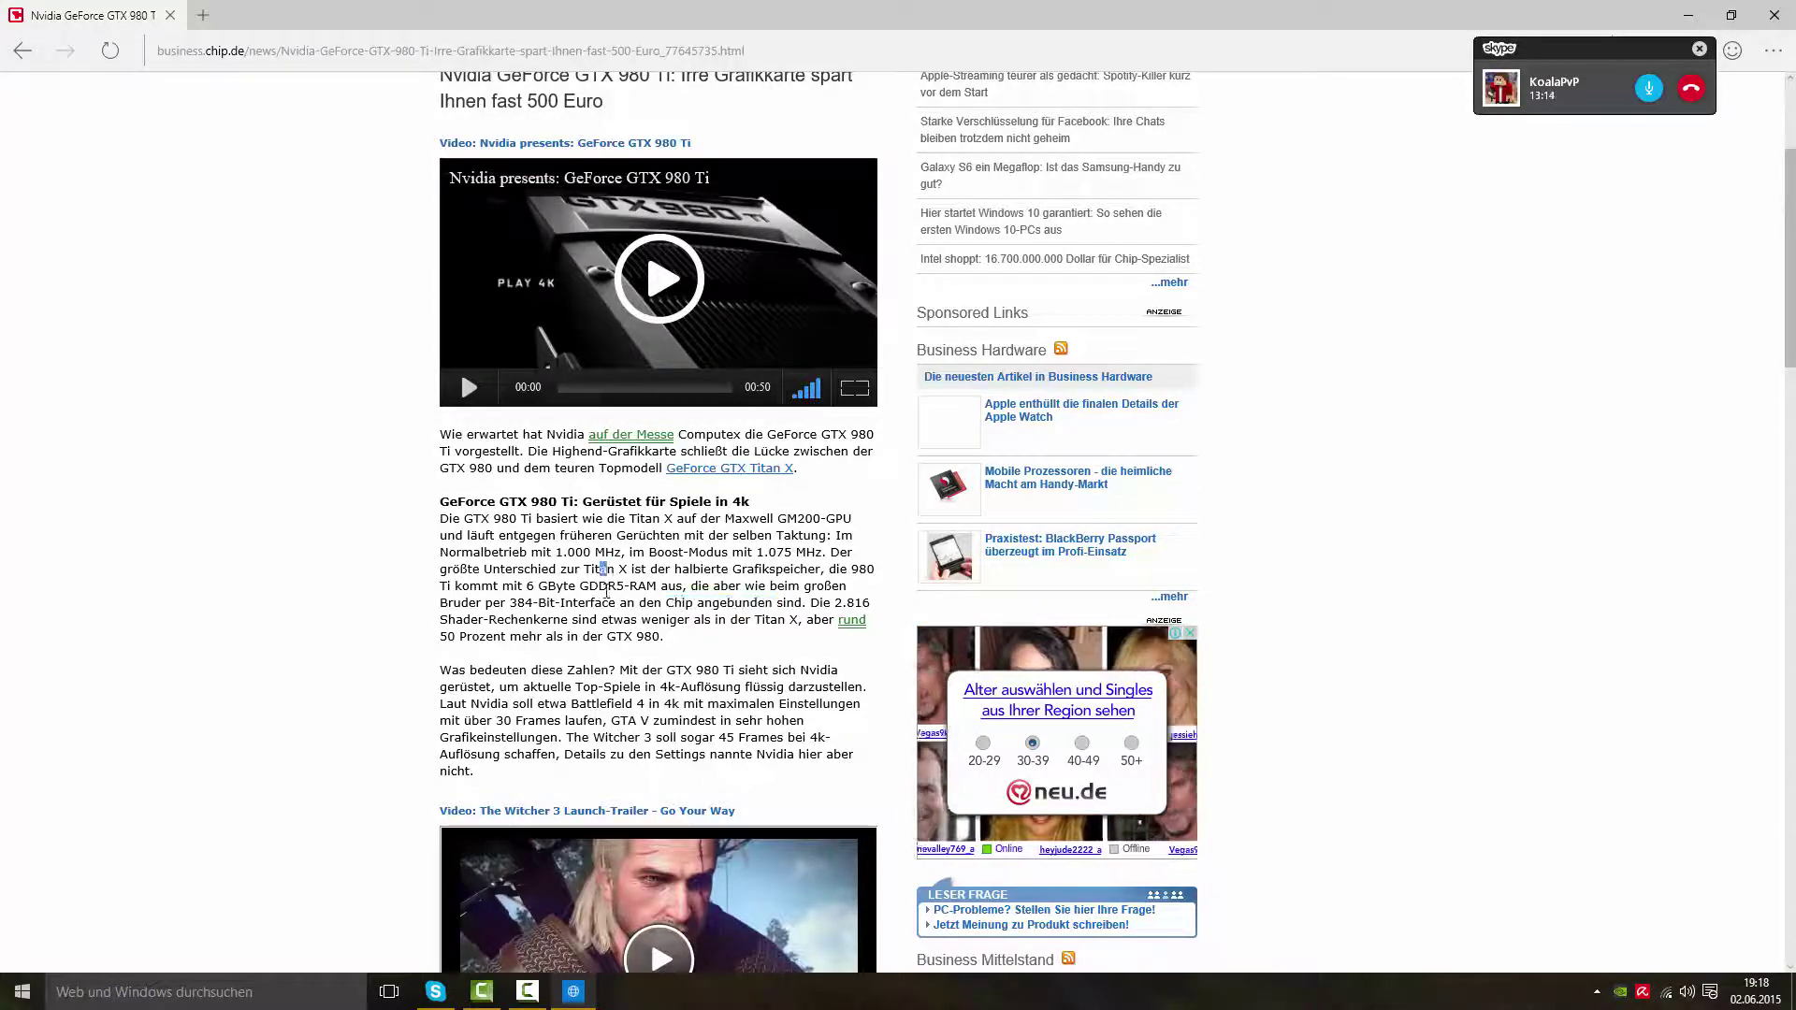
- Compare the article's price section with its technical section and briefly highlight the words about the halved graphics memory
scroll(603, 599, down, 2)
scroll(604, 599, down, 4)
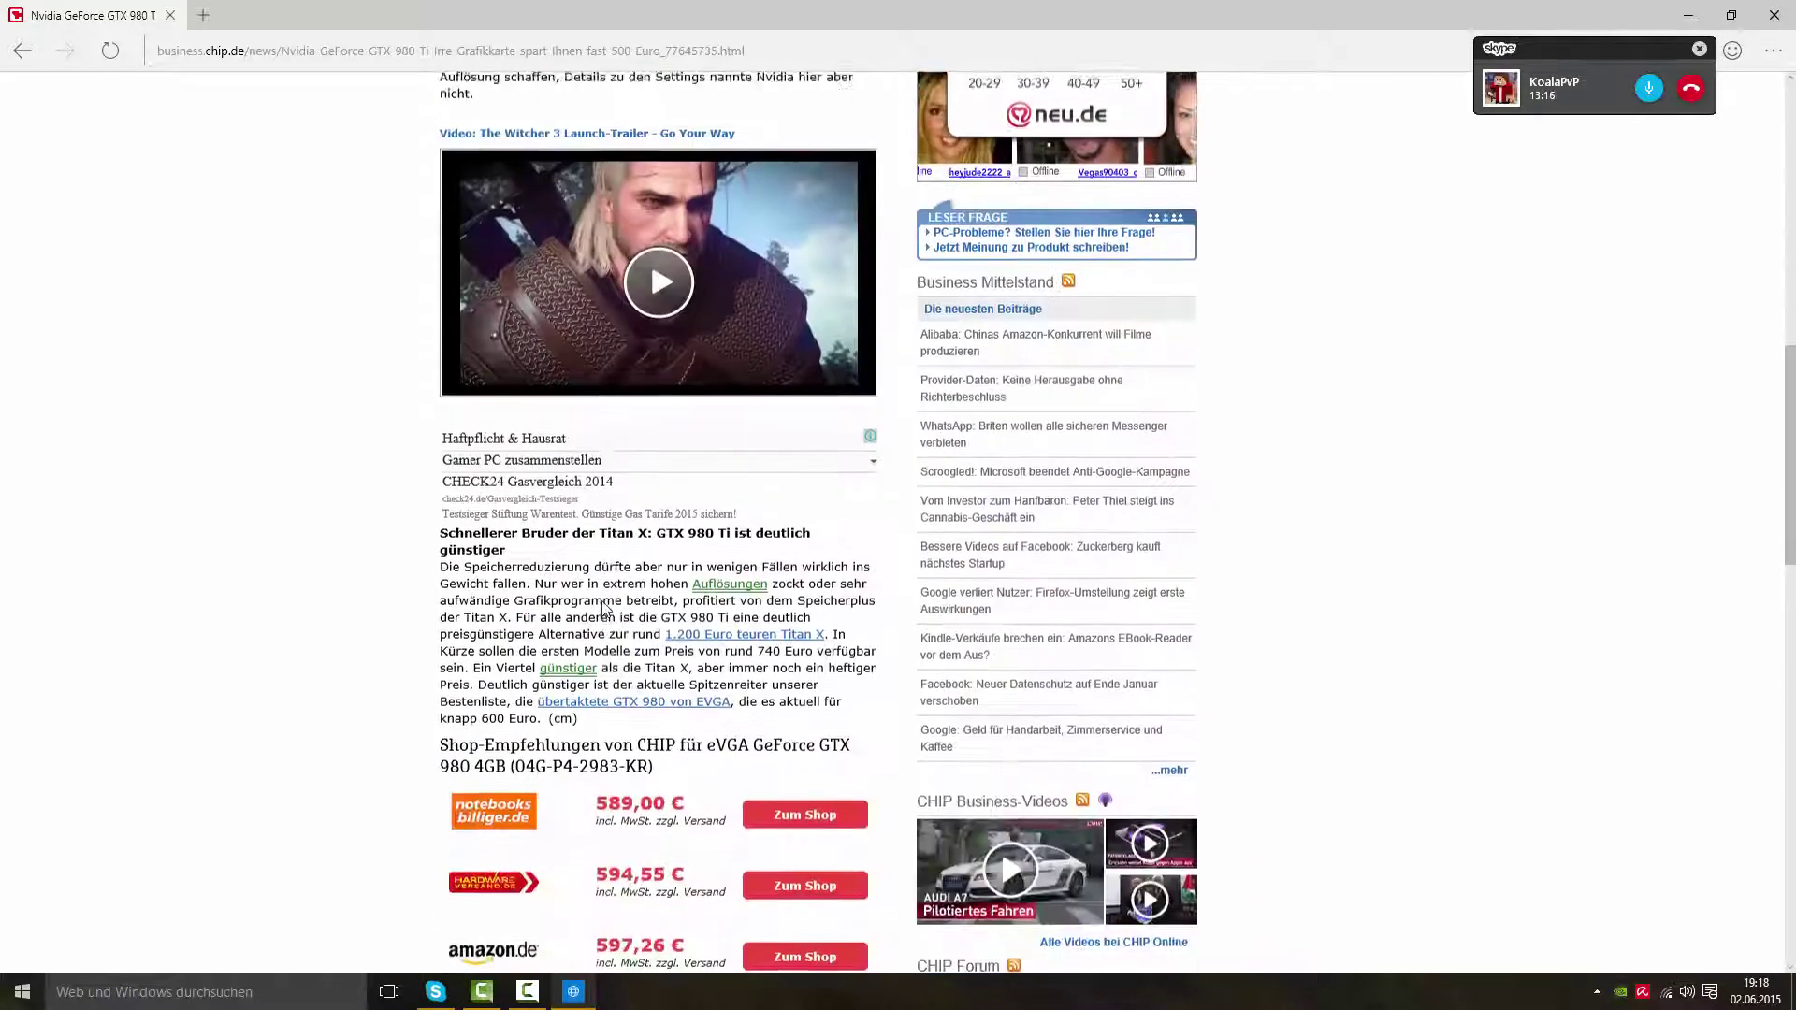
scroll(603, 599, up, 10)
scroll(603, 610, down, 1)
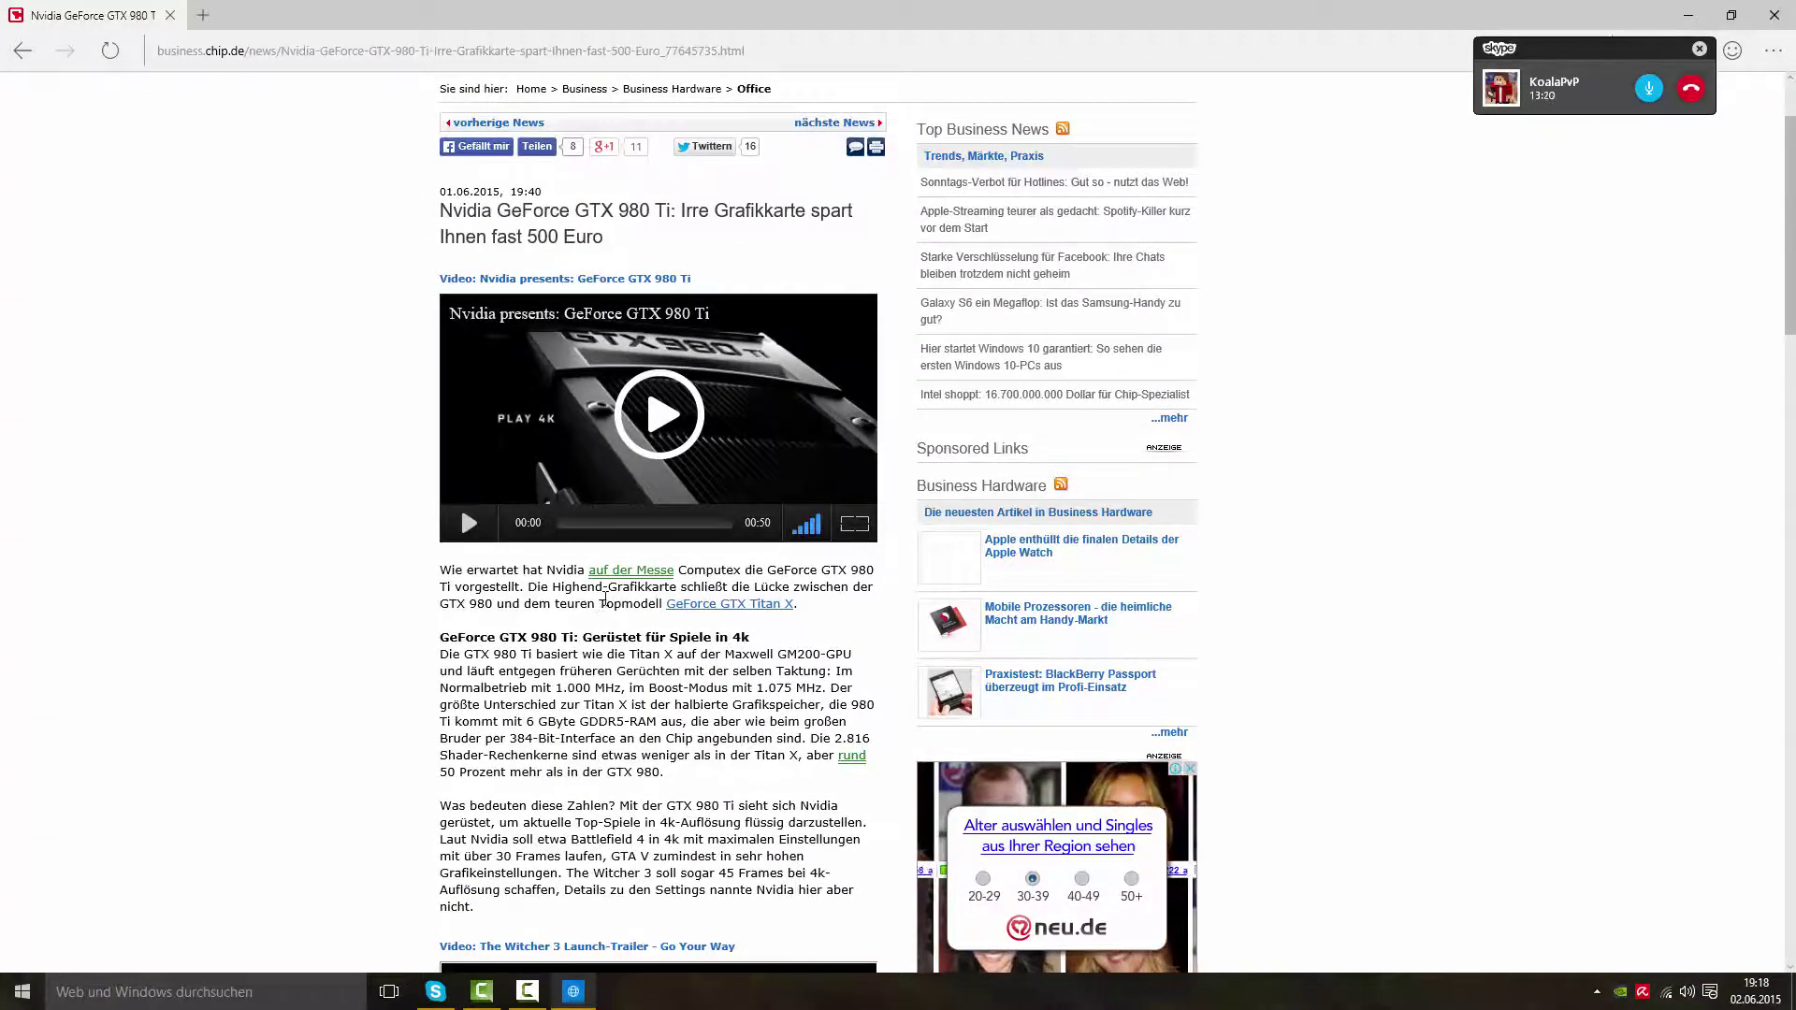
scroll(604, 599, down, 2)
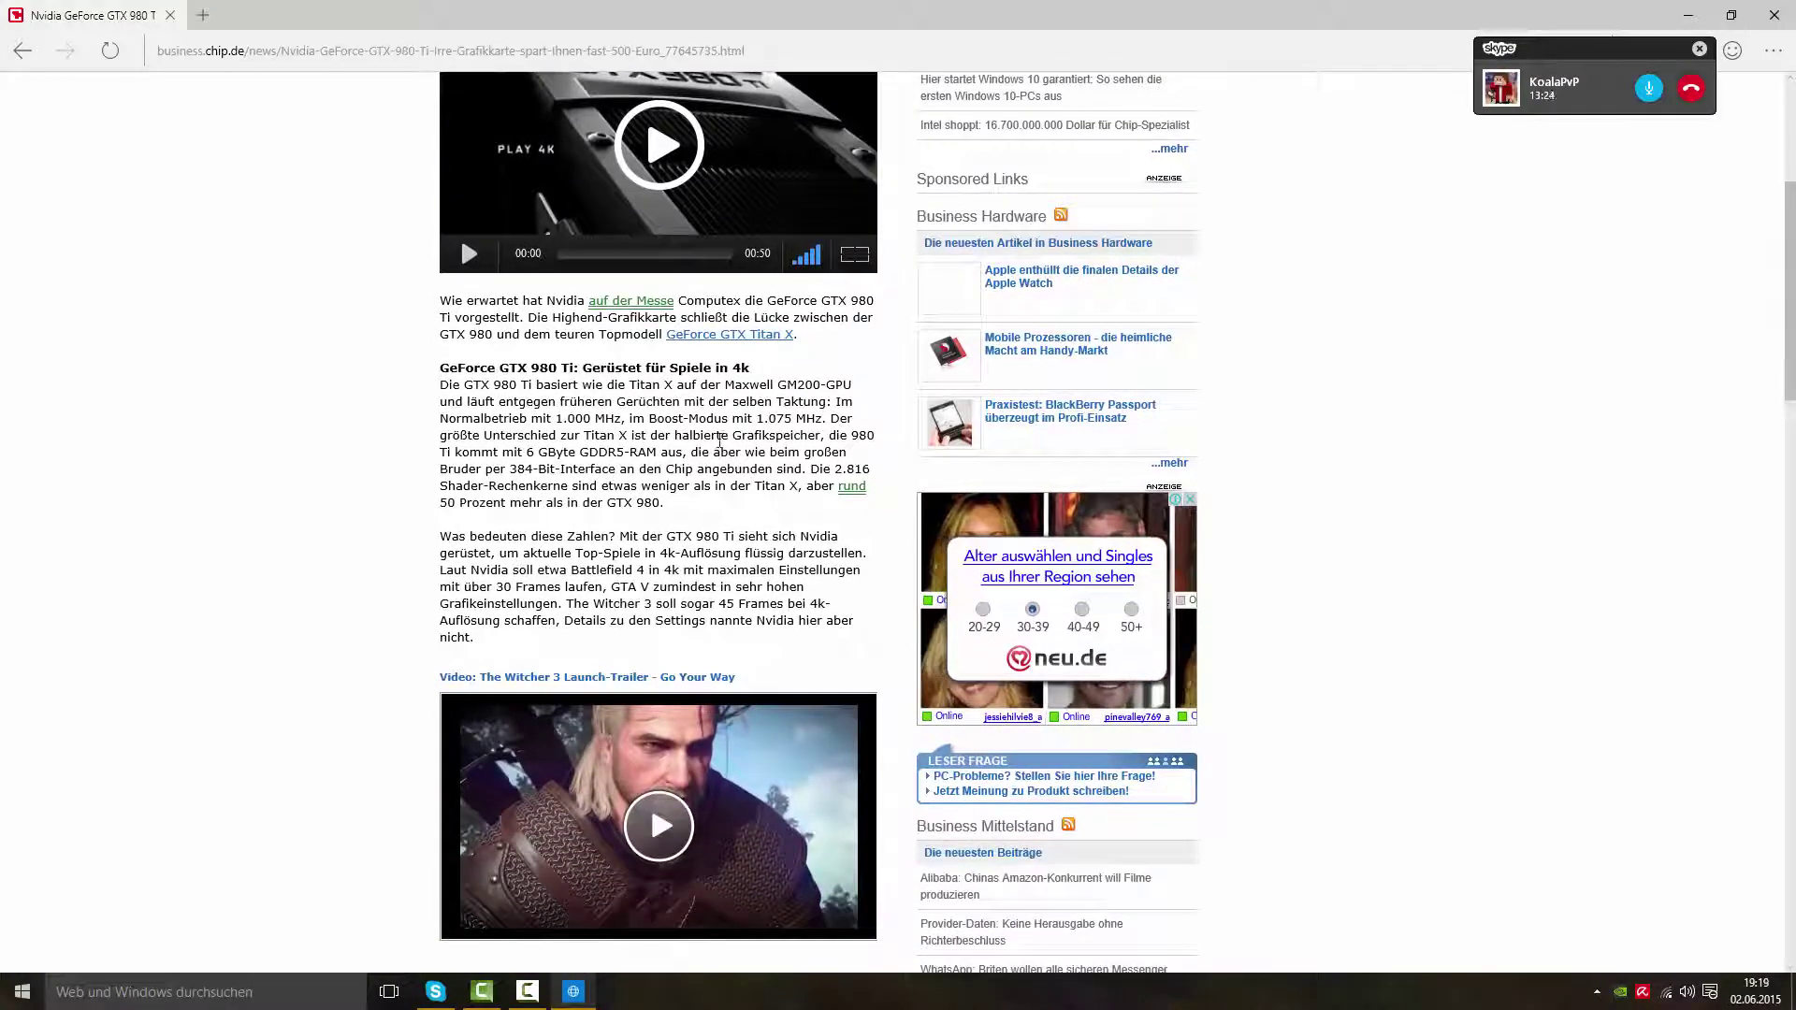
drag(675, 438, 827, 441)
click(825, 459)
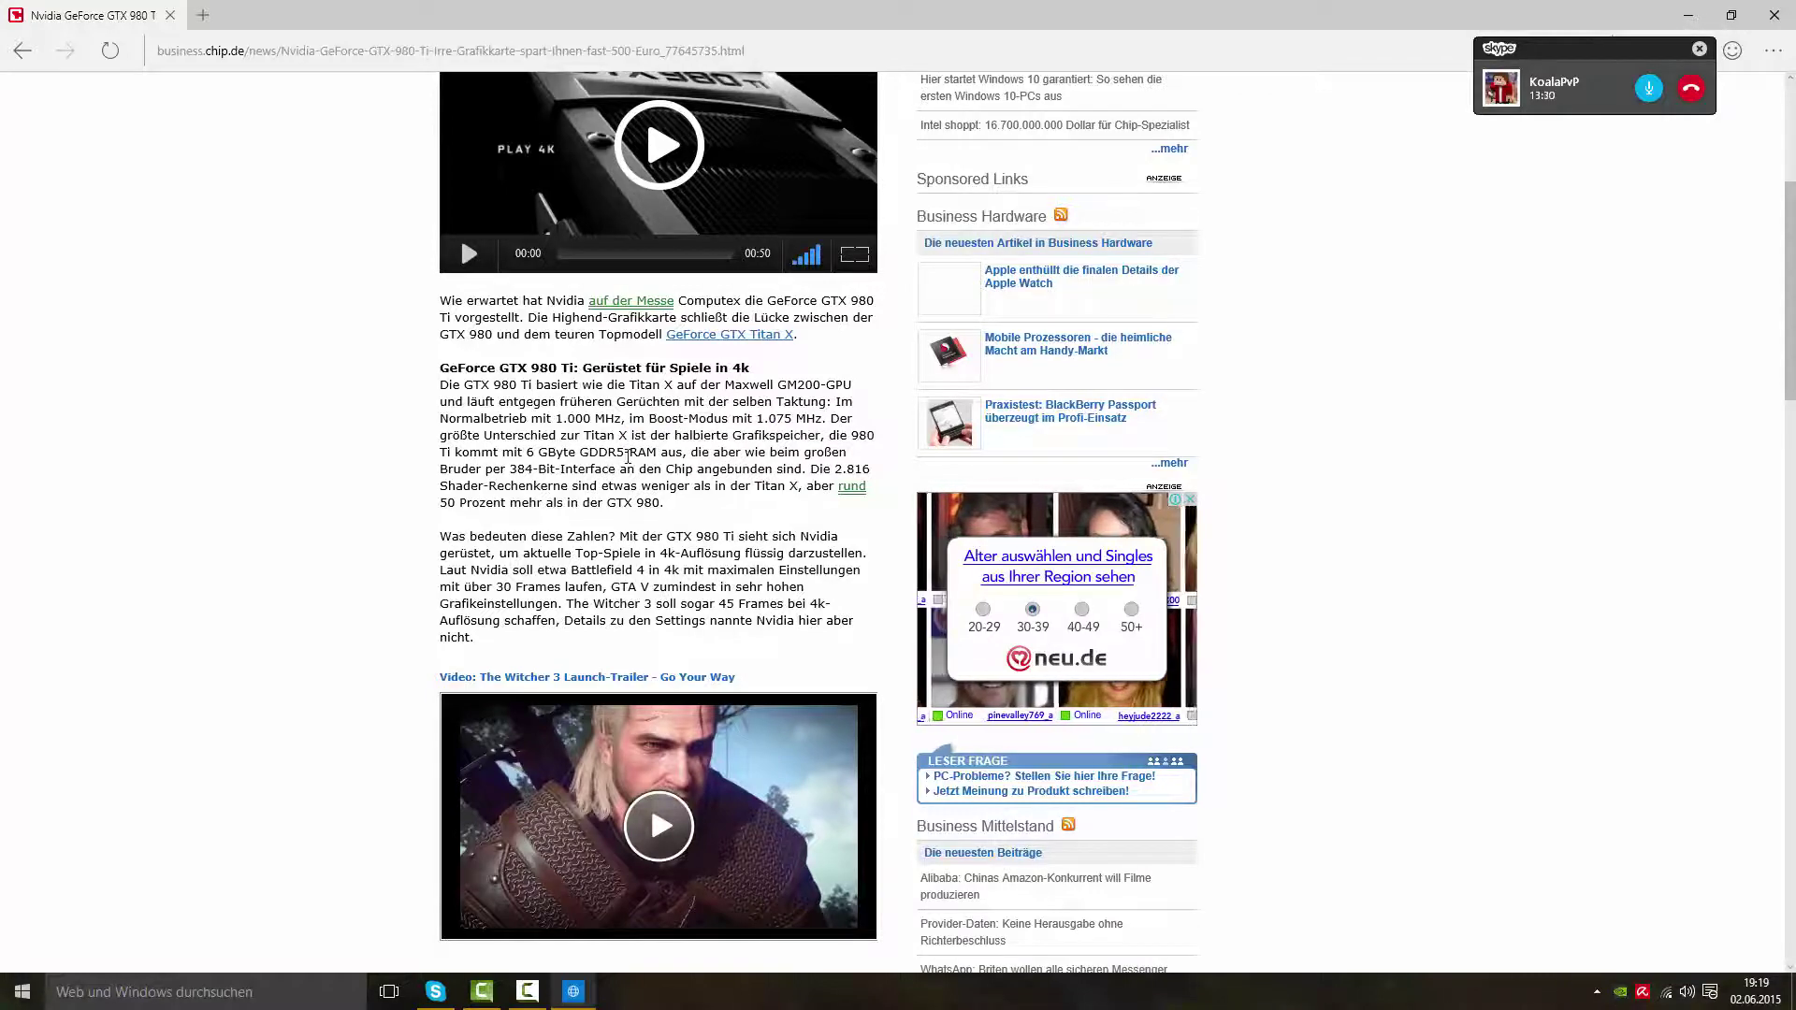
- Skim the whole GTX 980 Ti article from its heading through the shop prices to the reader comments and return to its beginning
scroll(599, 557, down, 5)
scroll(599, 556, up, 10)
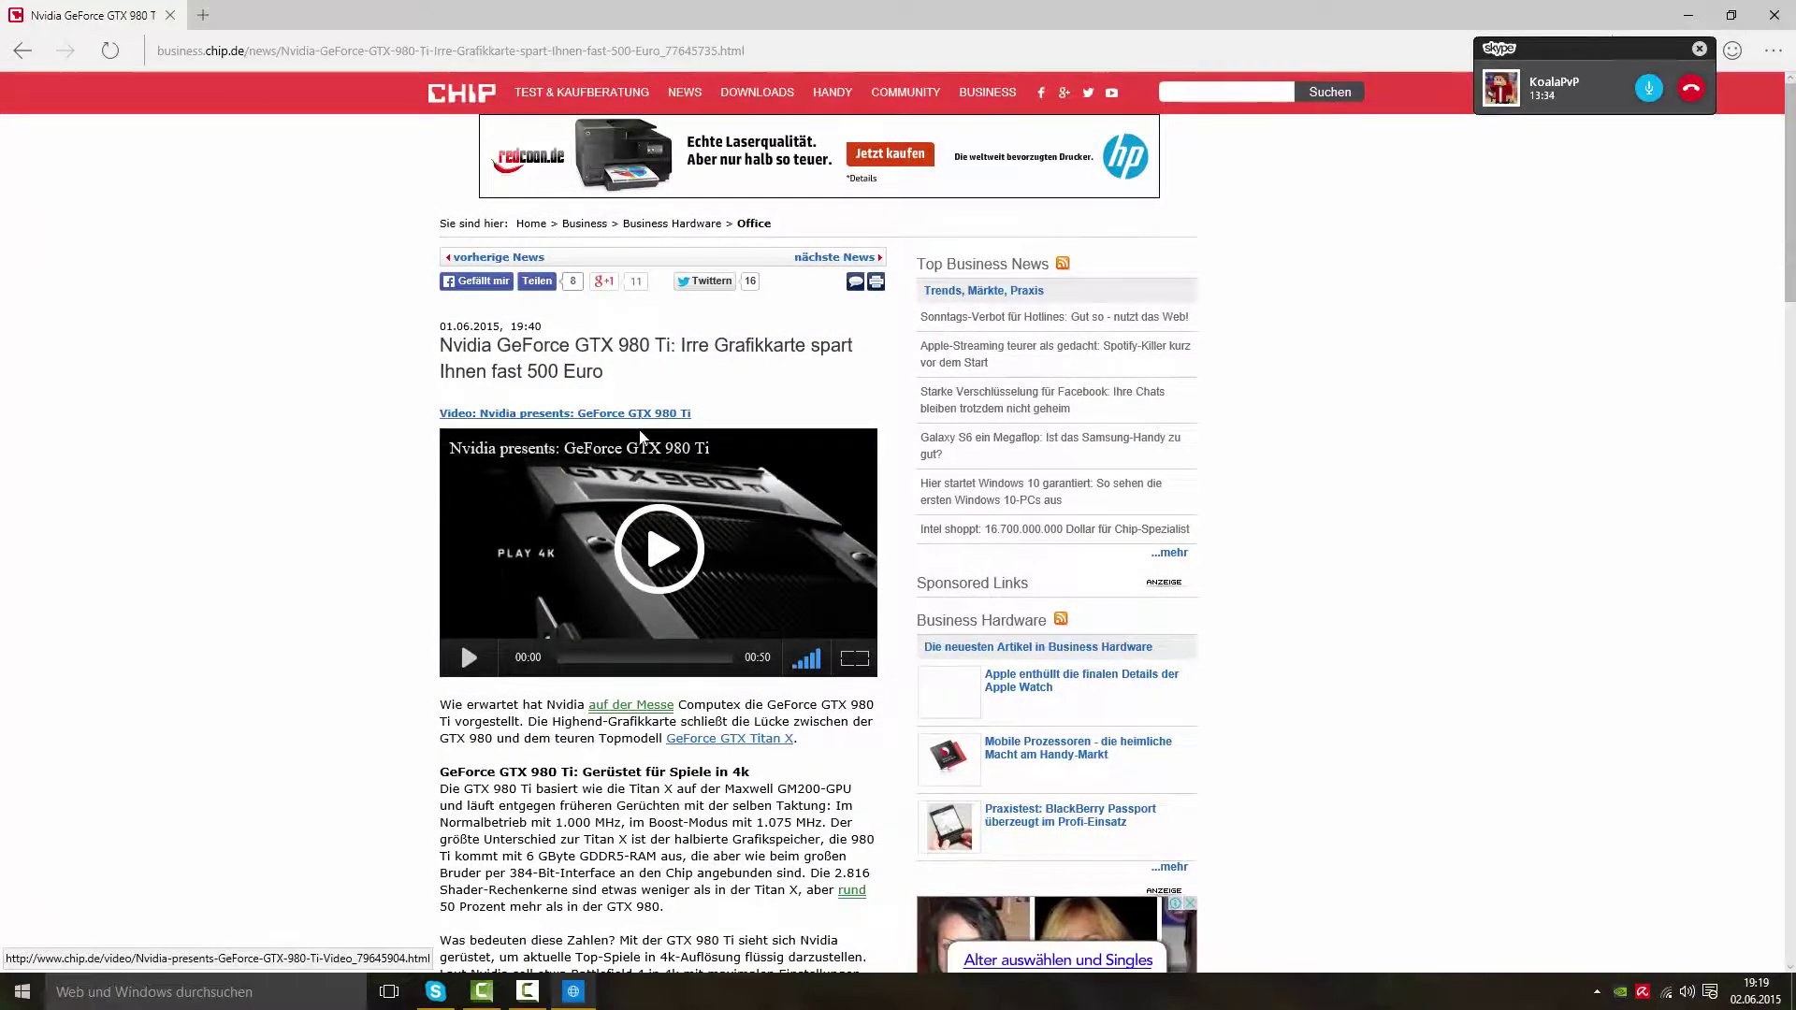
scroll(637, 468, down, 1)
scroll(636, 467, down, 5)
scroll(636, 468, up, 5)
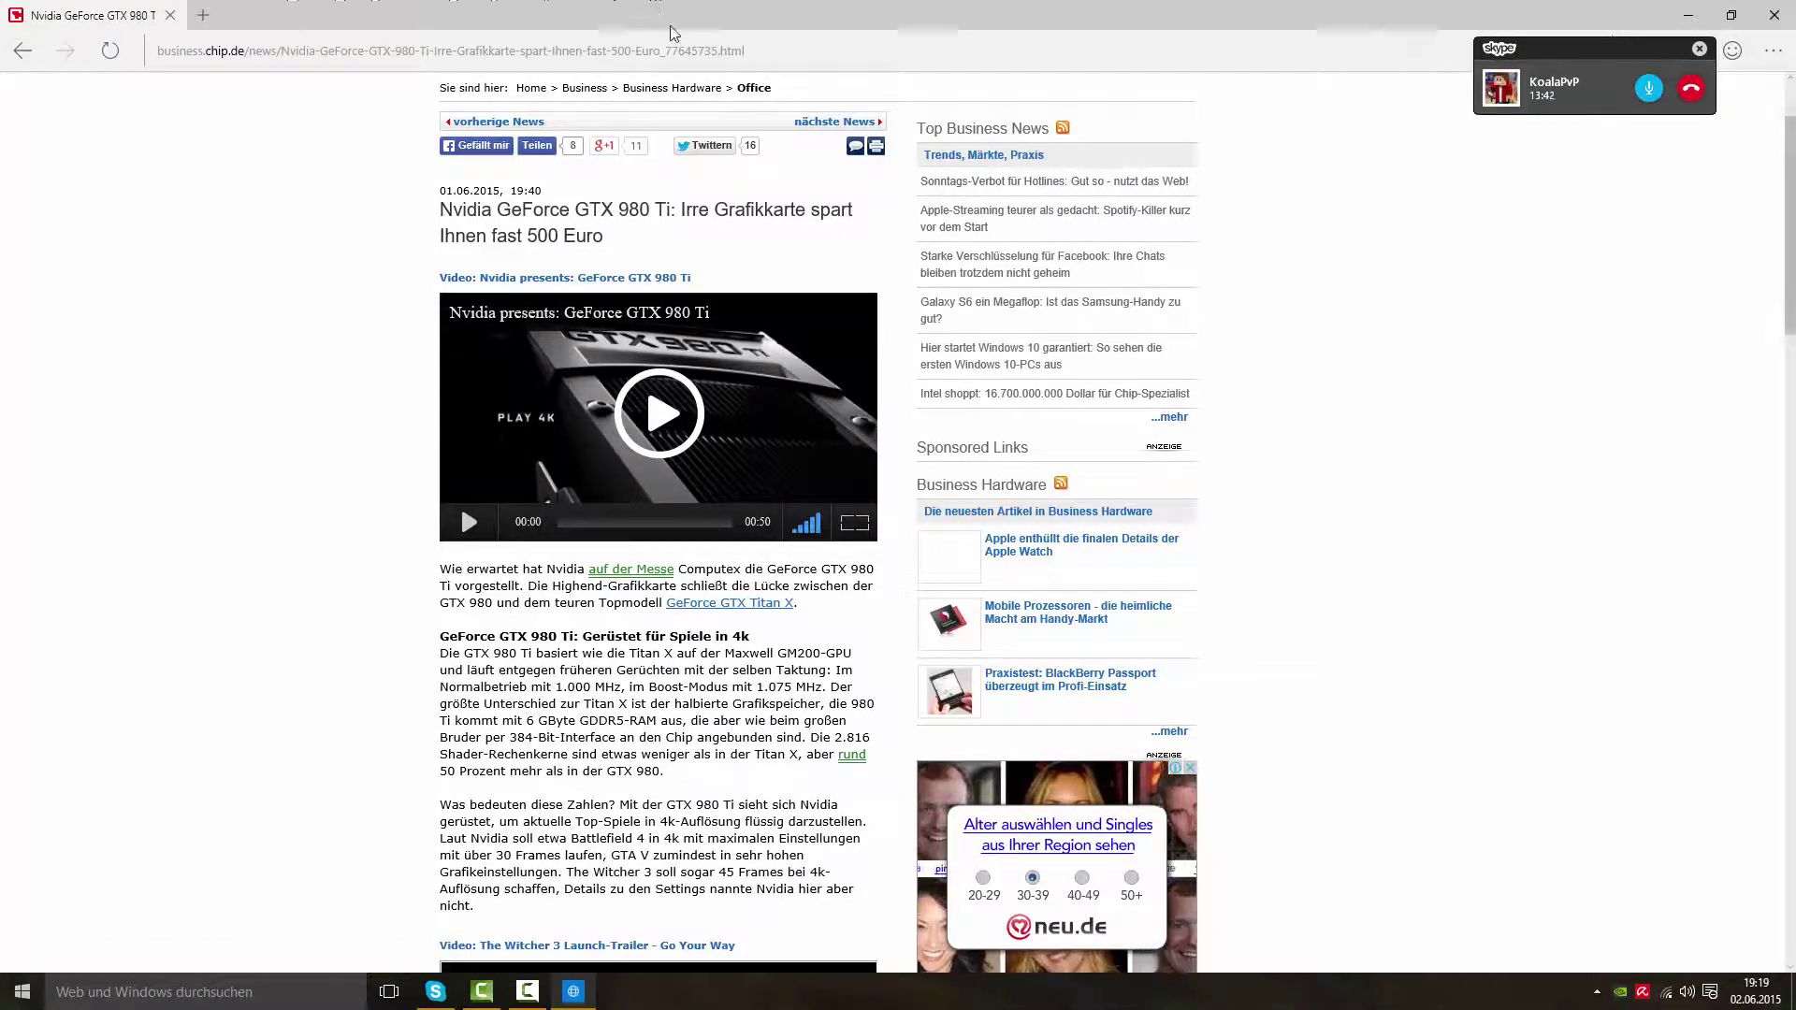
scroll(965, 616, down, 15)
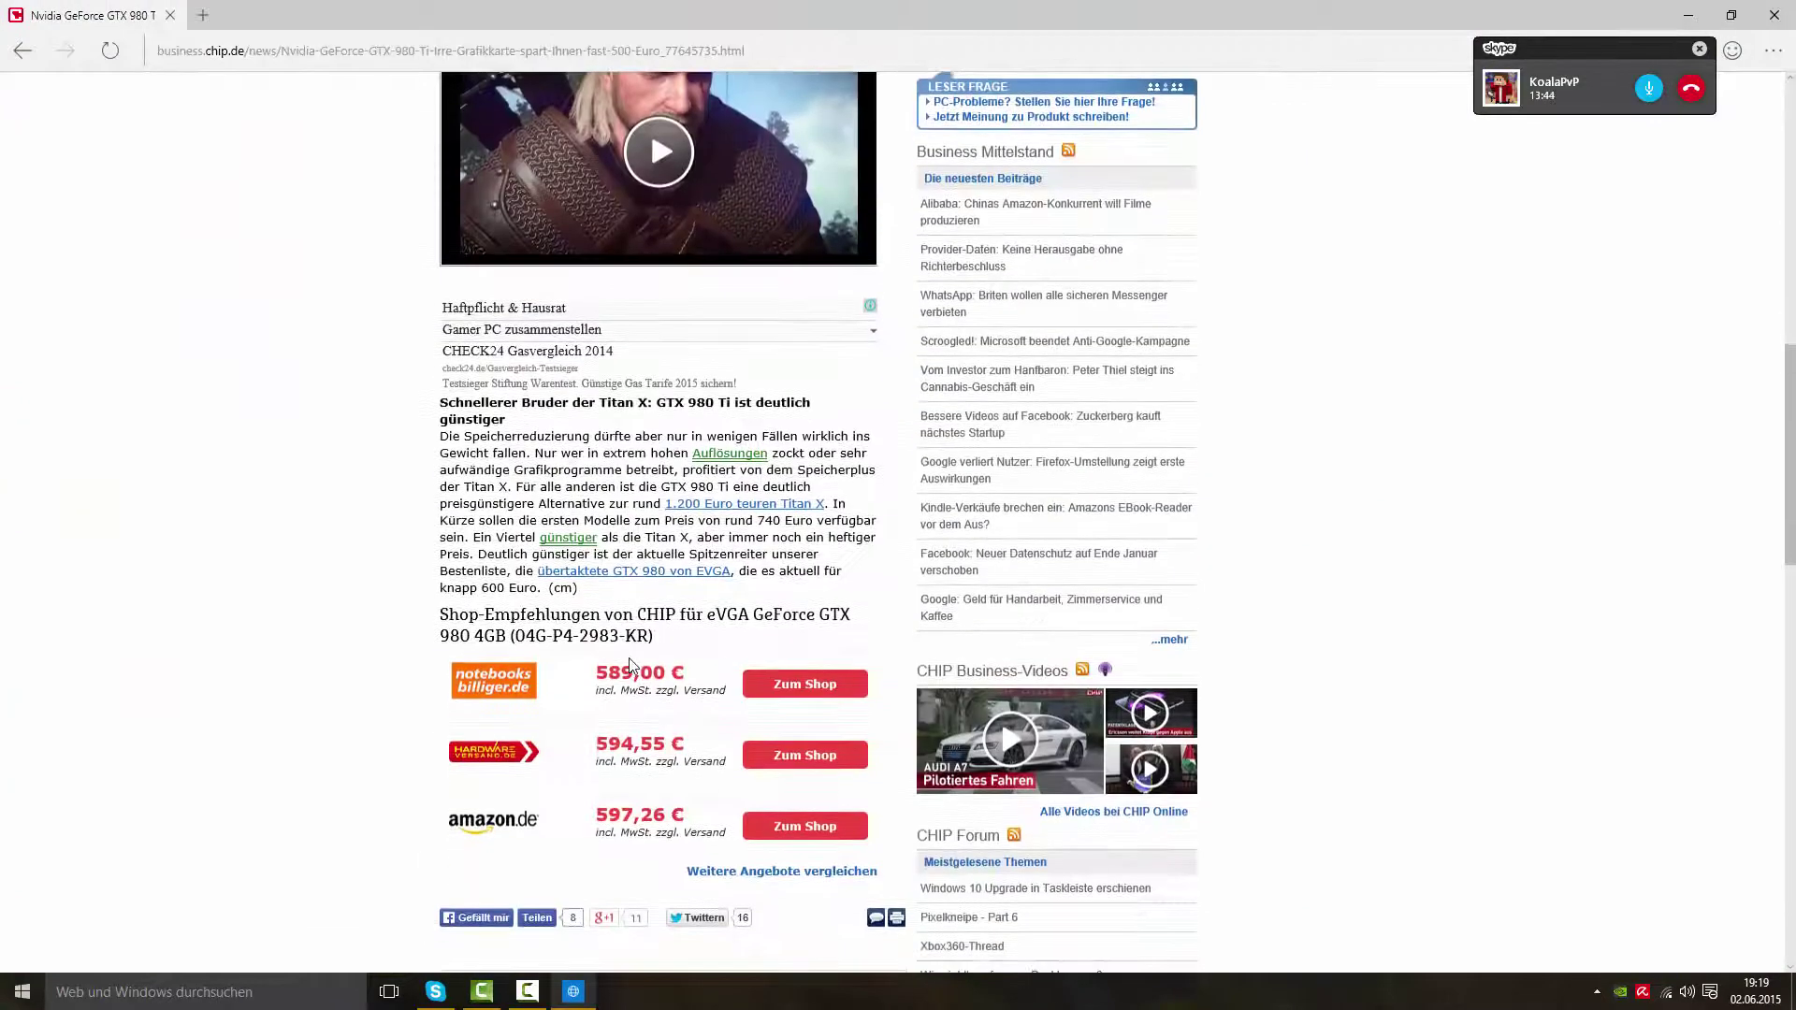
scroll(630, 666, up, 15)
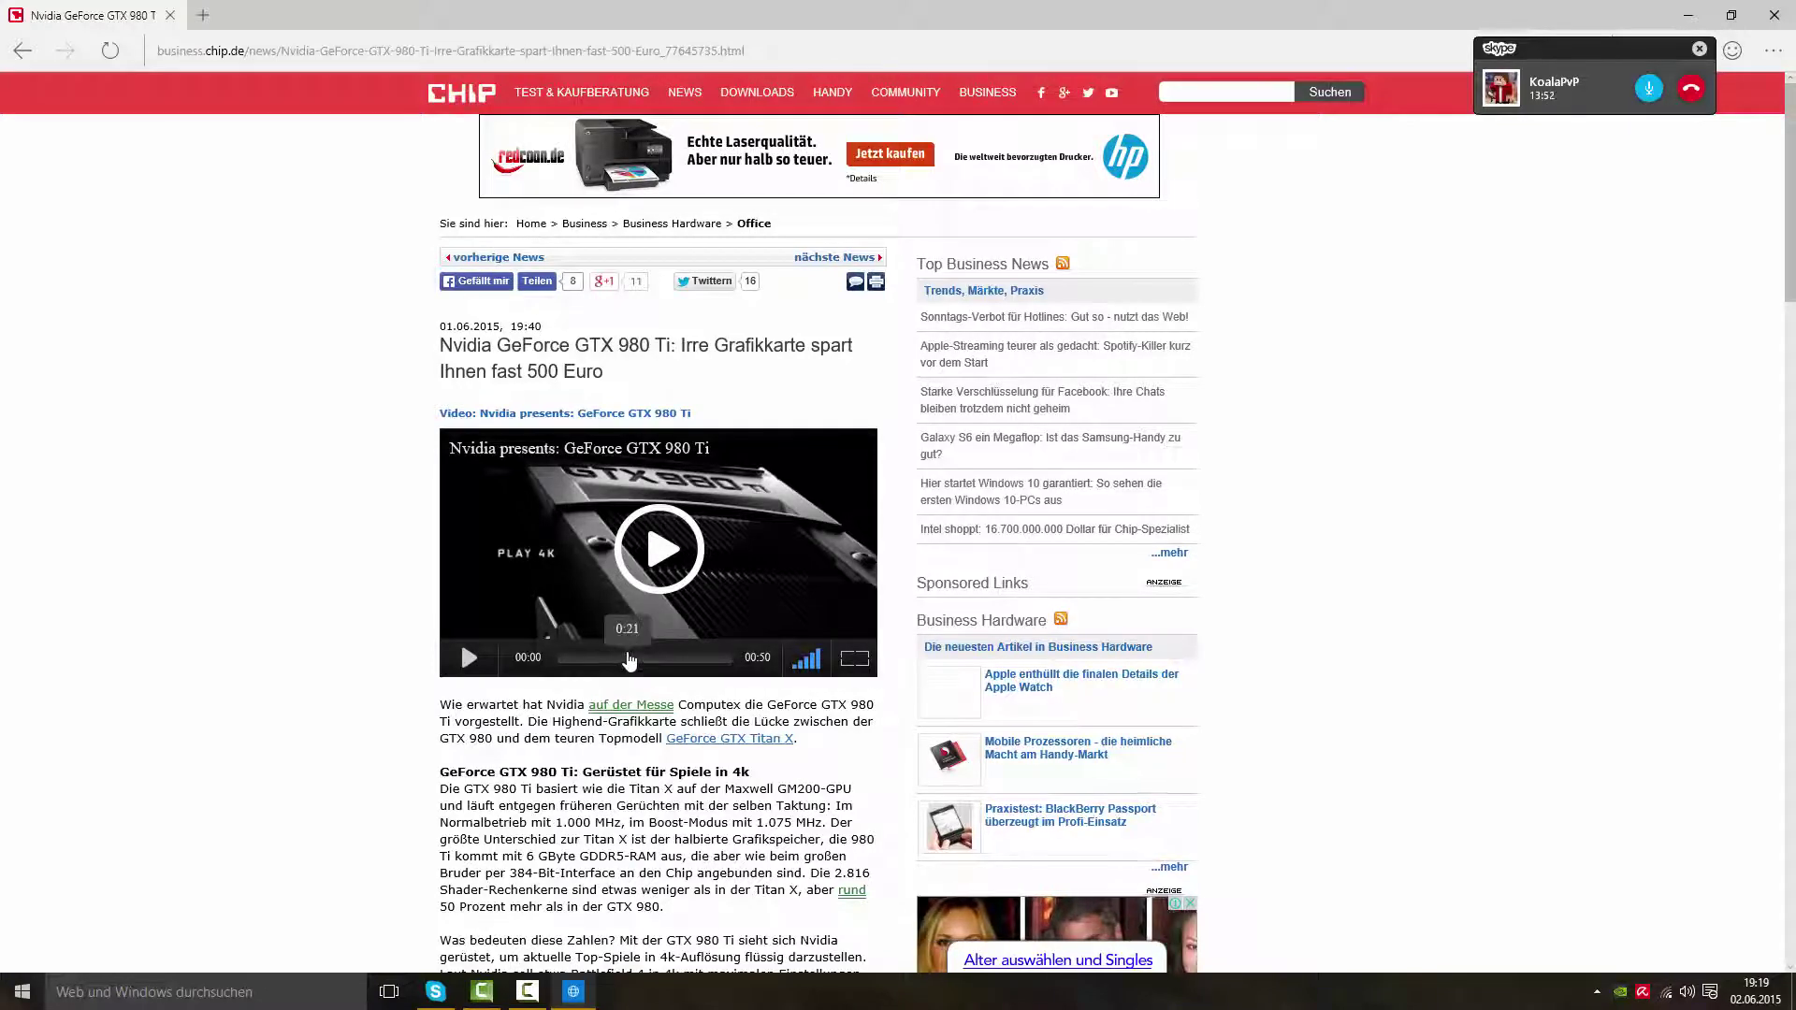
scroll(623, 655, down, 10)
scroll(1185, 562, down, 9)
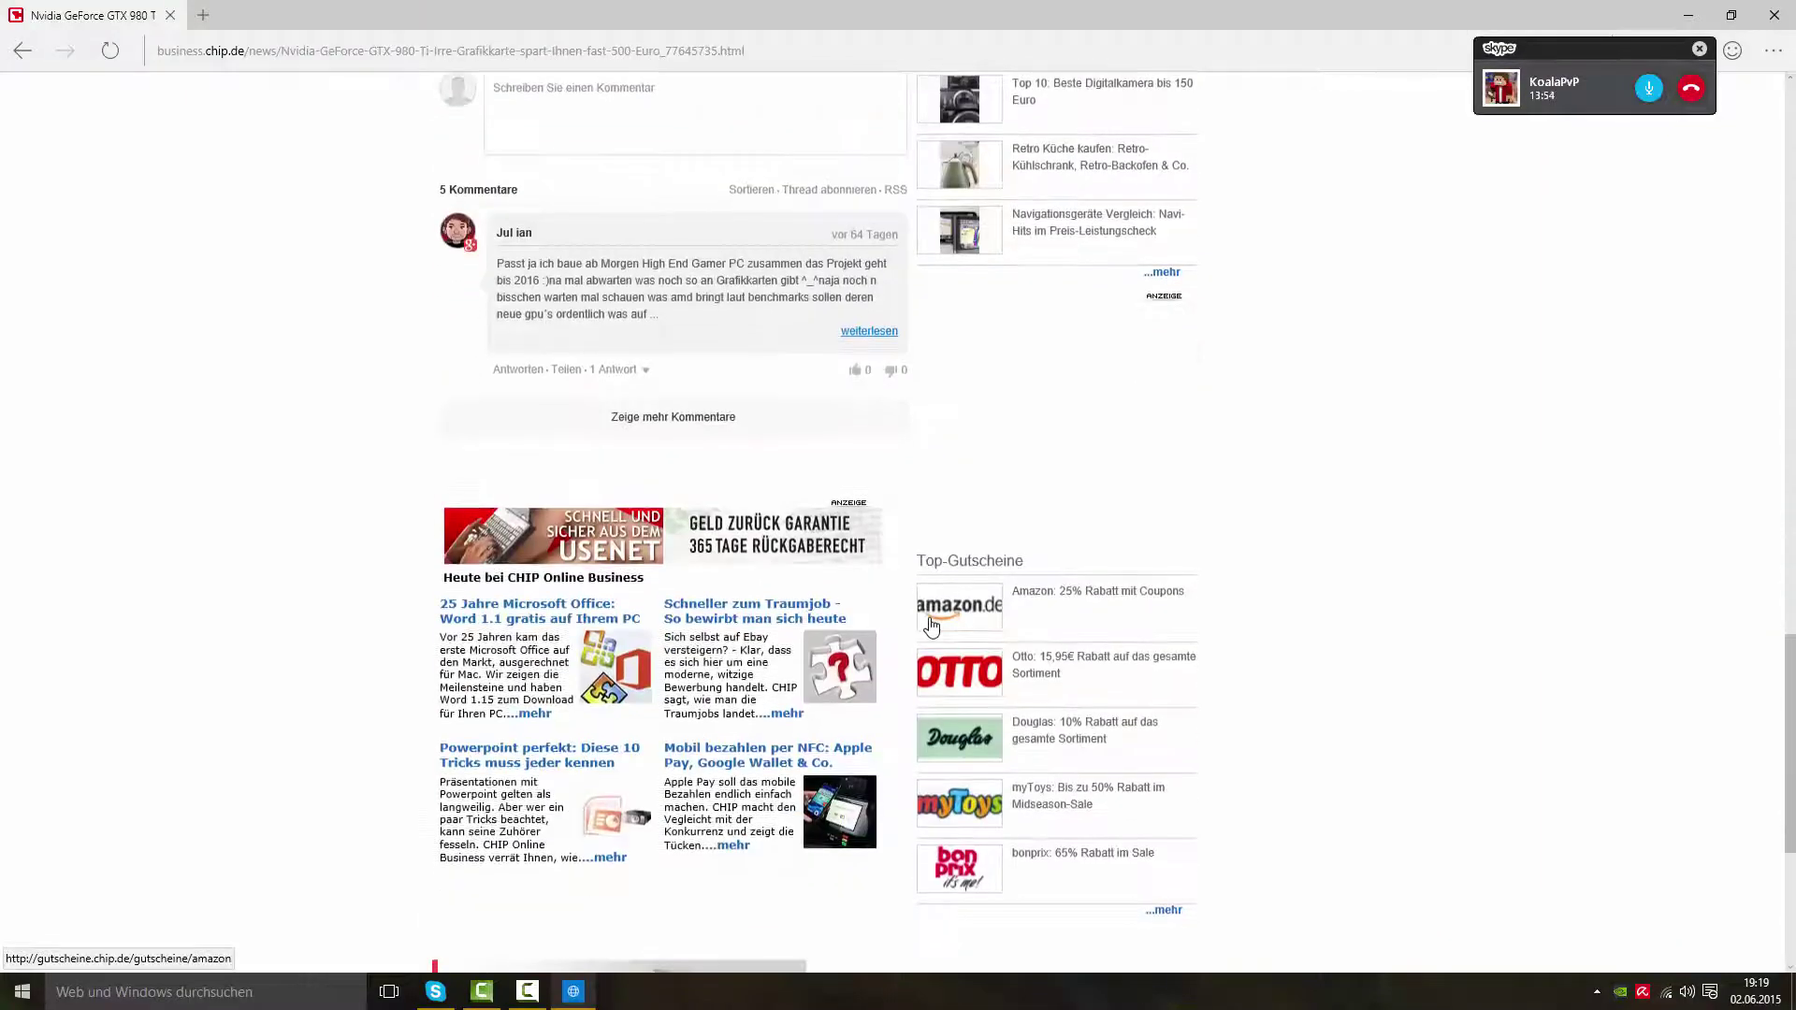
scroll(1603, 765, up, 18)
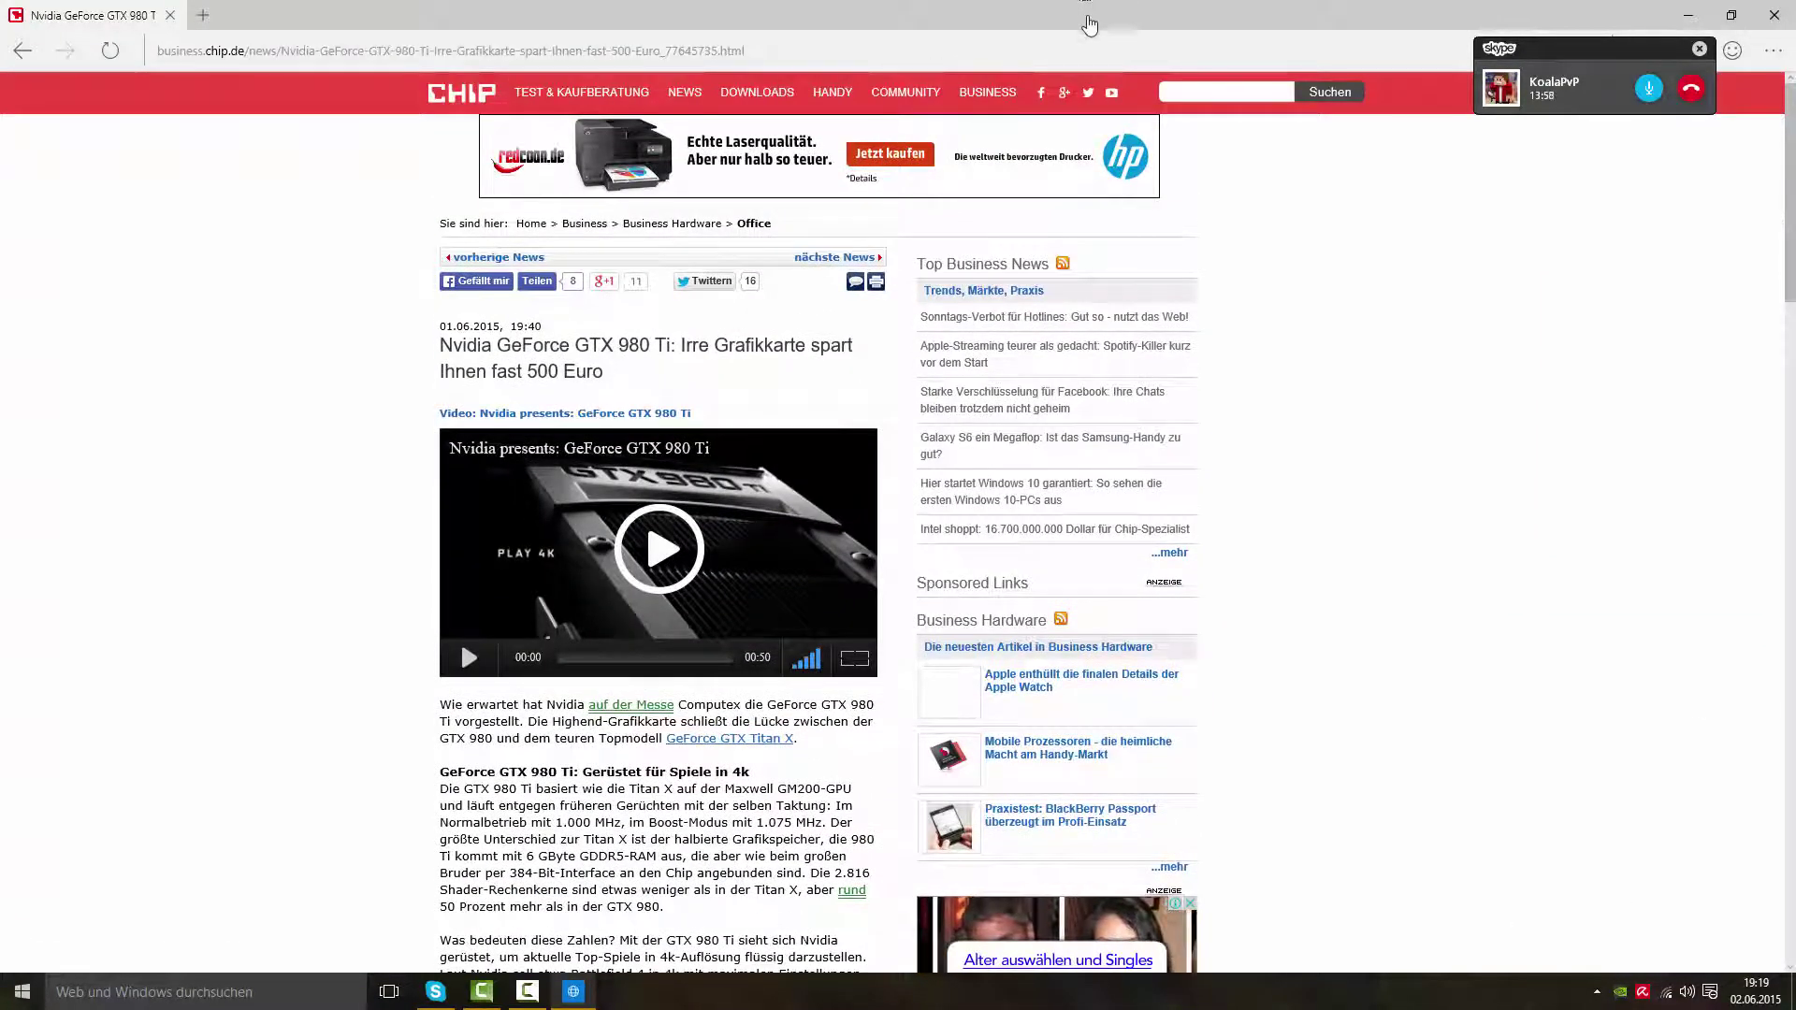
- Pull the browser window out of its maximized state and snap it back to full screen
drag(1090, 16, 945, 105)
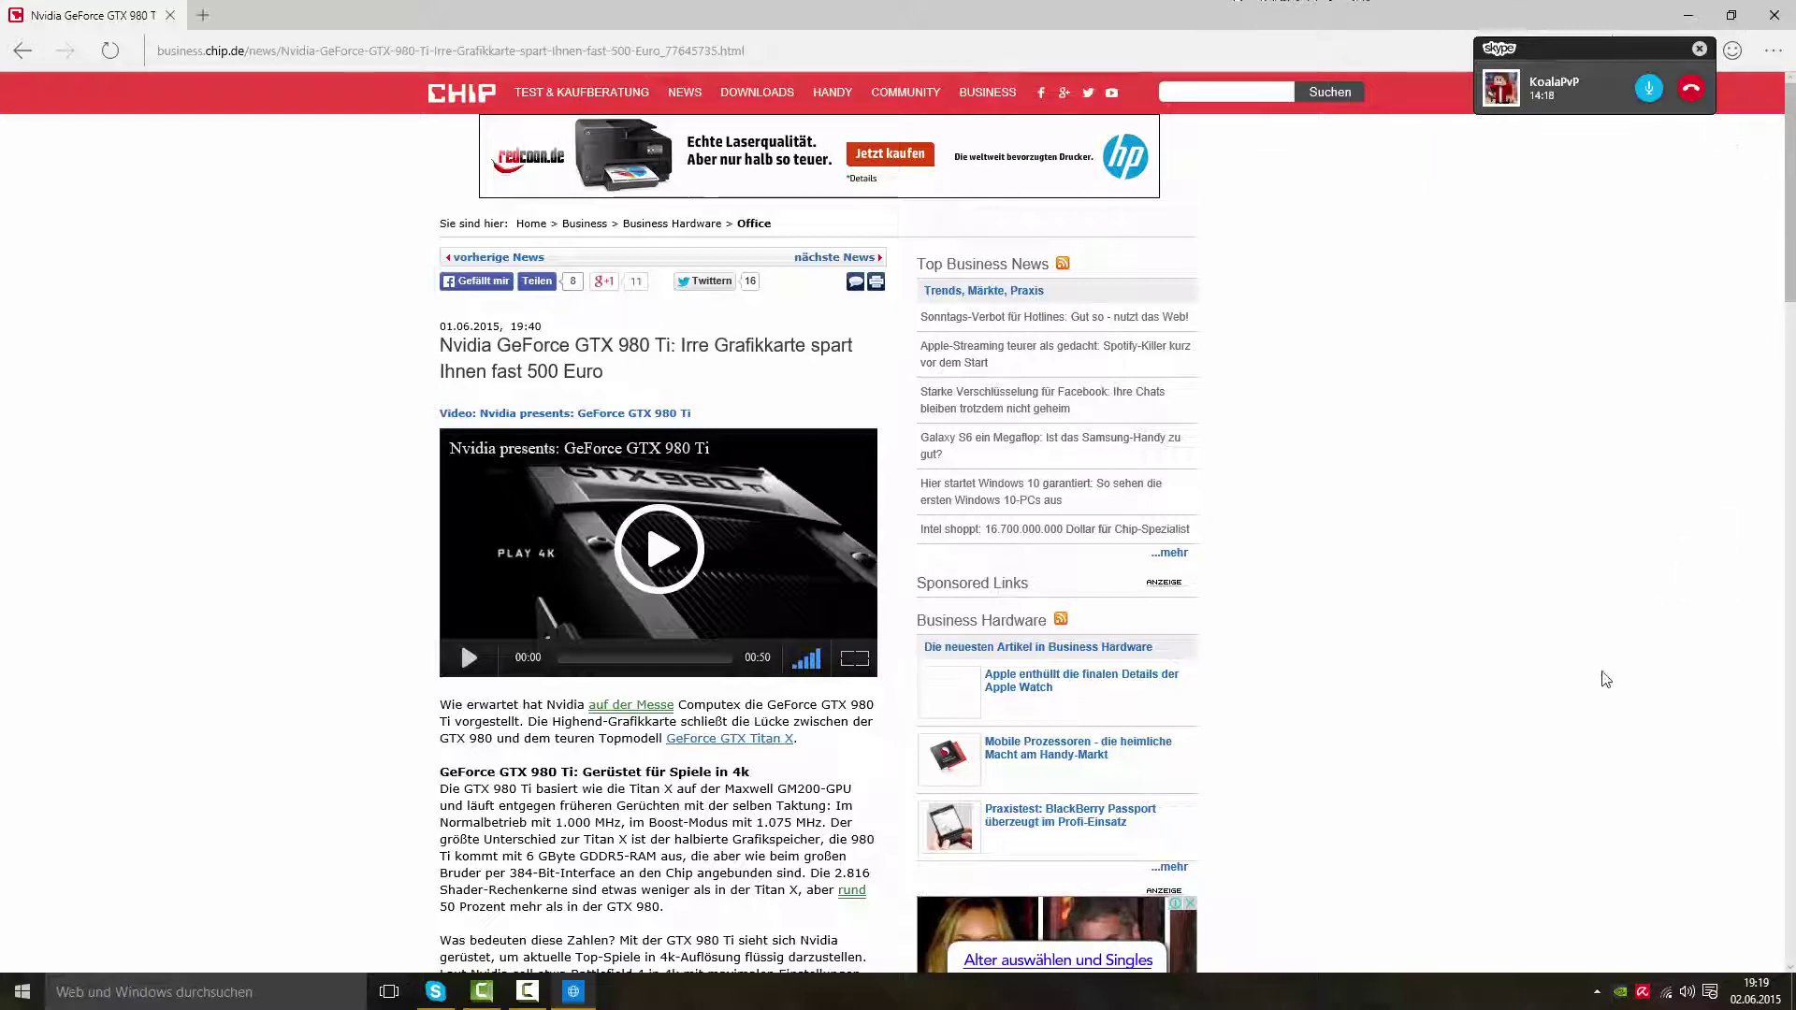
drag(1327, 15, 959, 1)
mouse_move(964, 94)
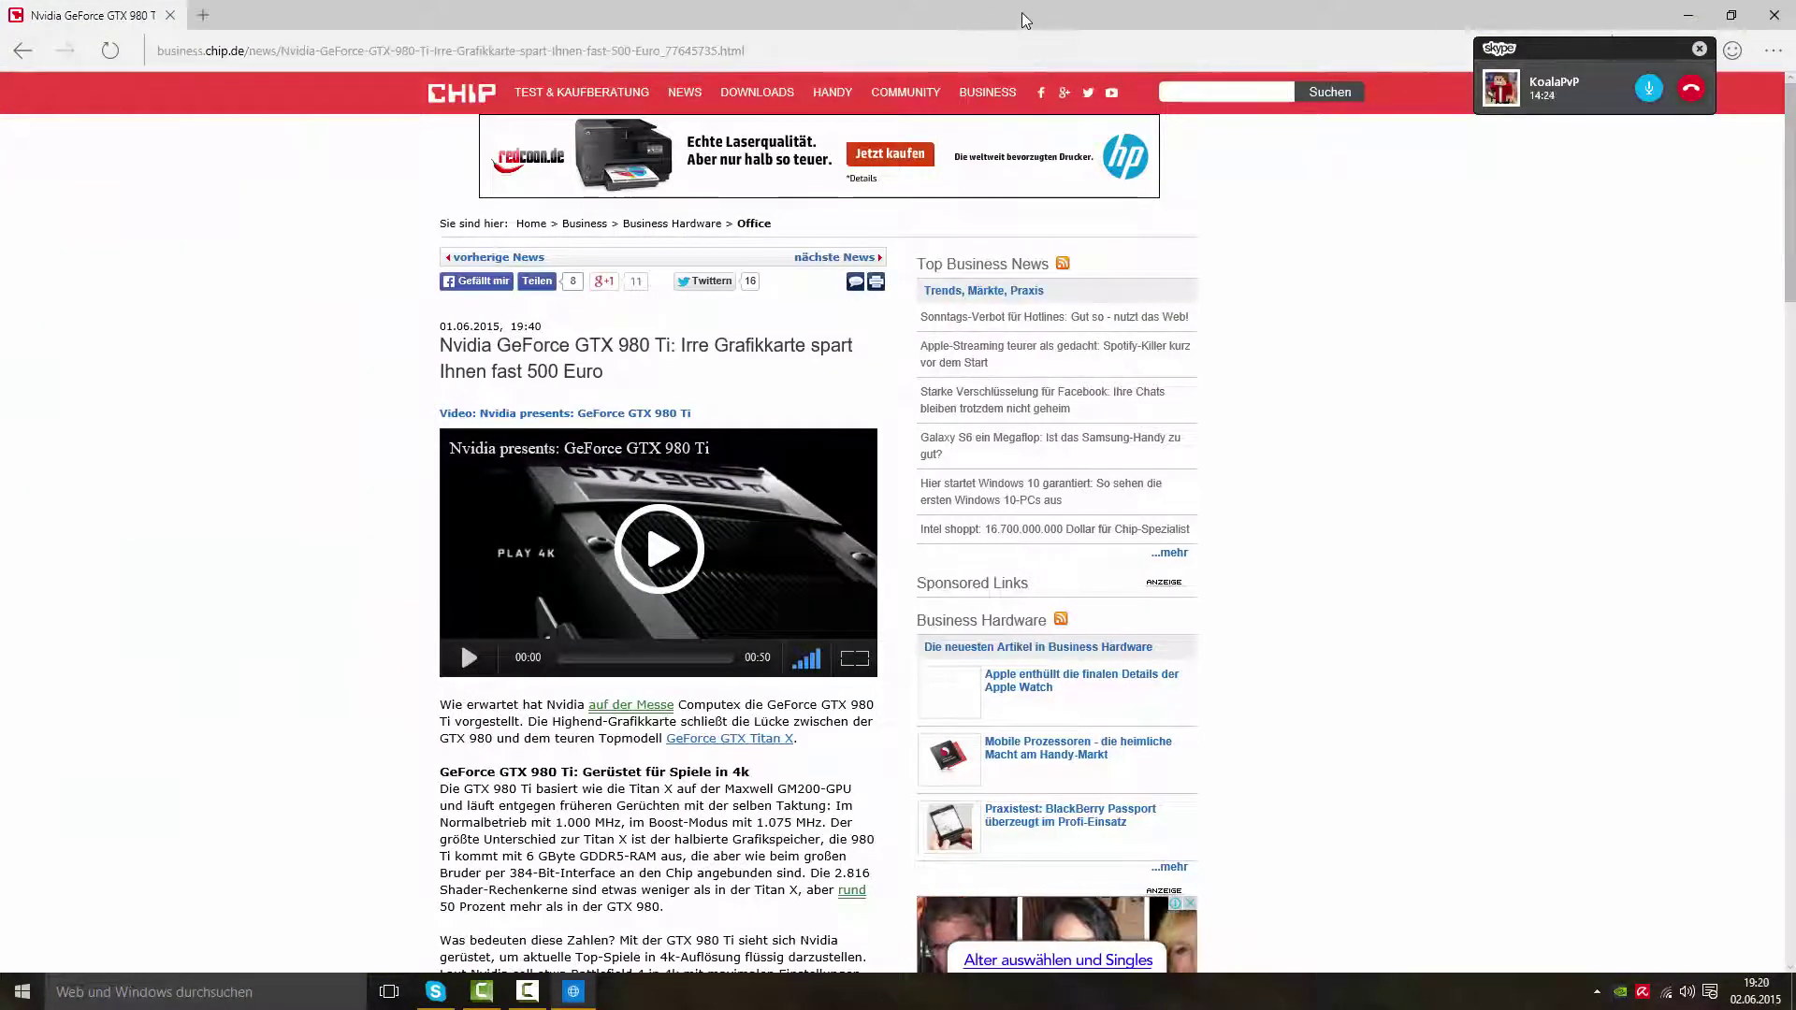
mouse_move(1021, 13)
mouse_down()
mouse_move(1024, 37)
mouse_move(1033, 2)
mouse_up()
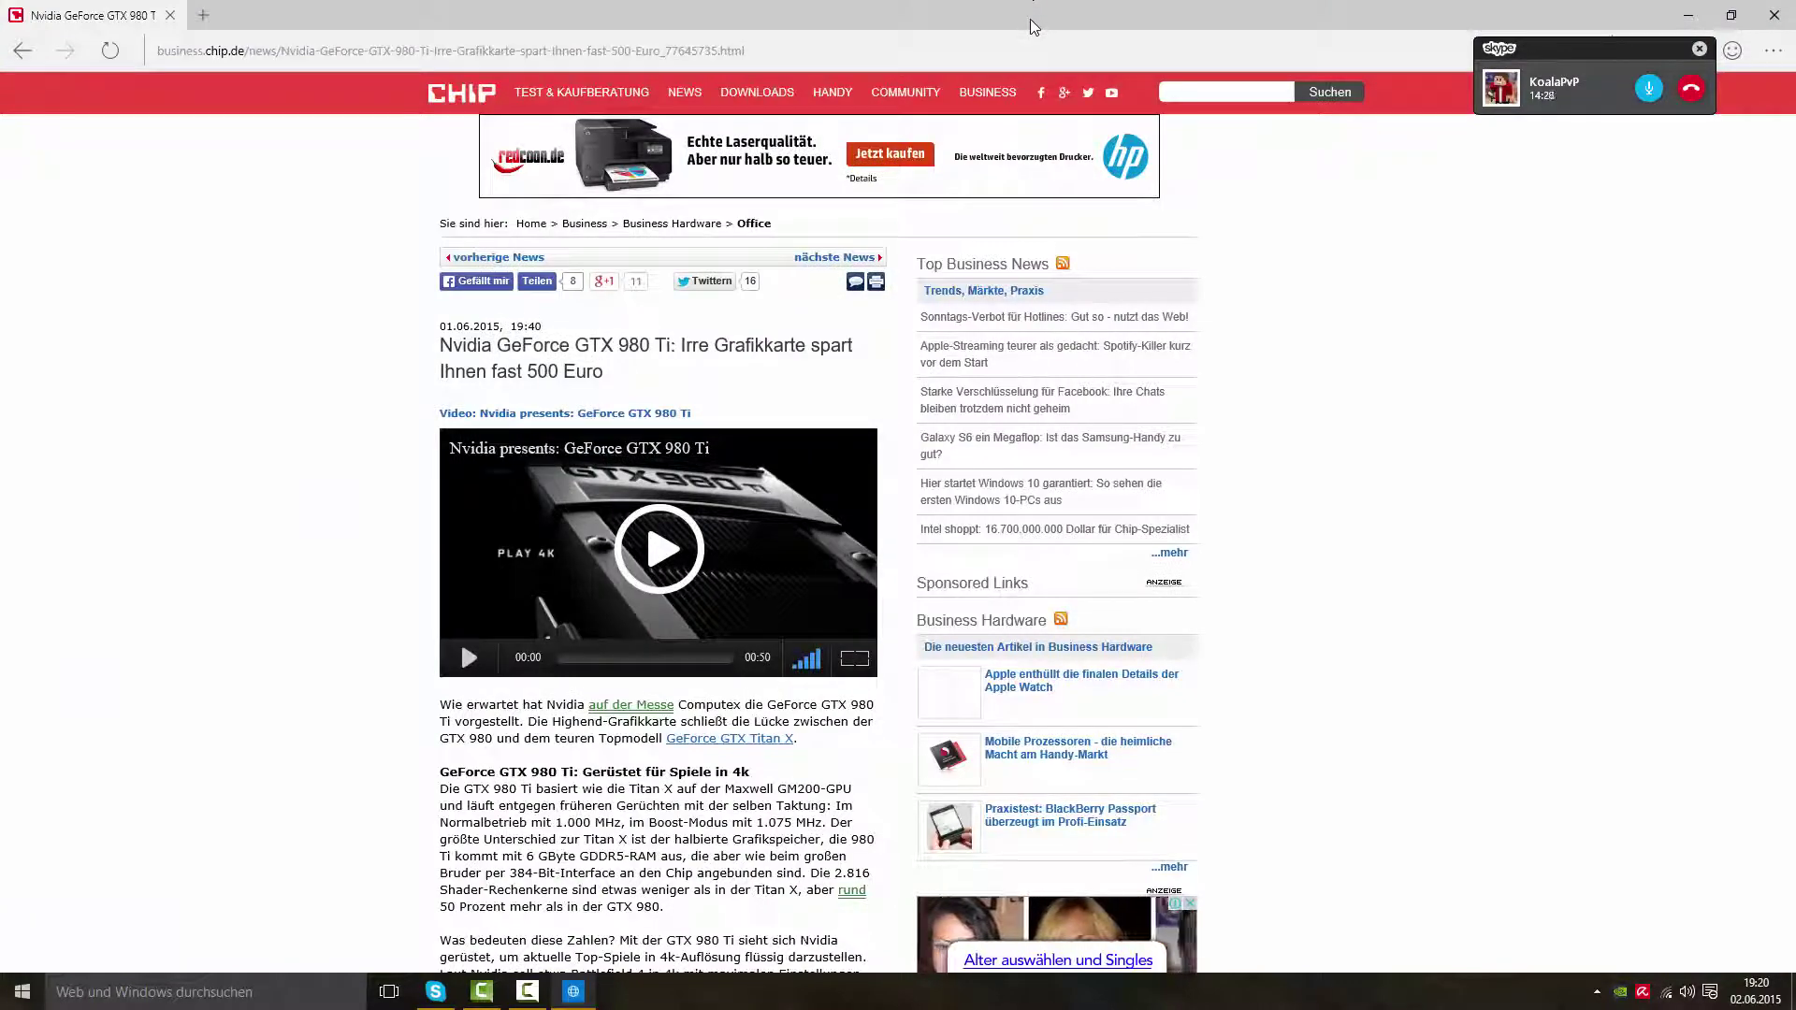
- Examine the article's shop offers, videos and reader comments, continuing down to the CHIP page footer
scroll(1090, 332, down, 15)
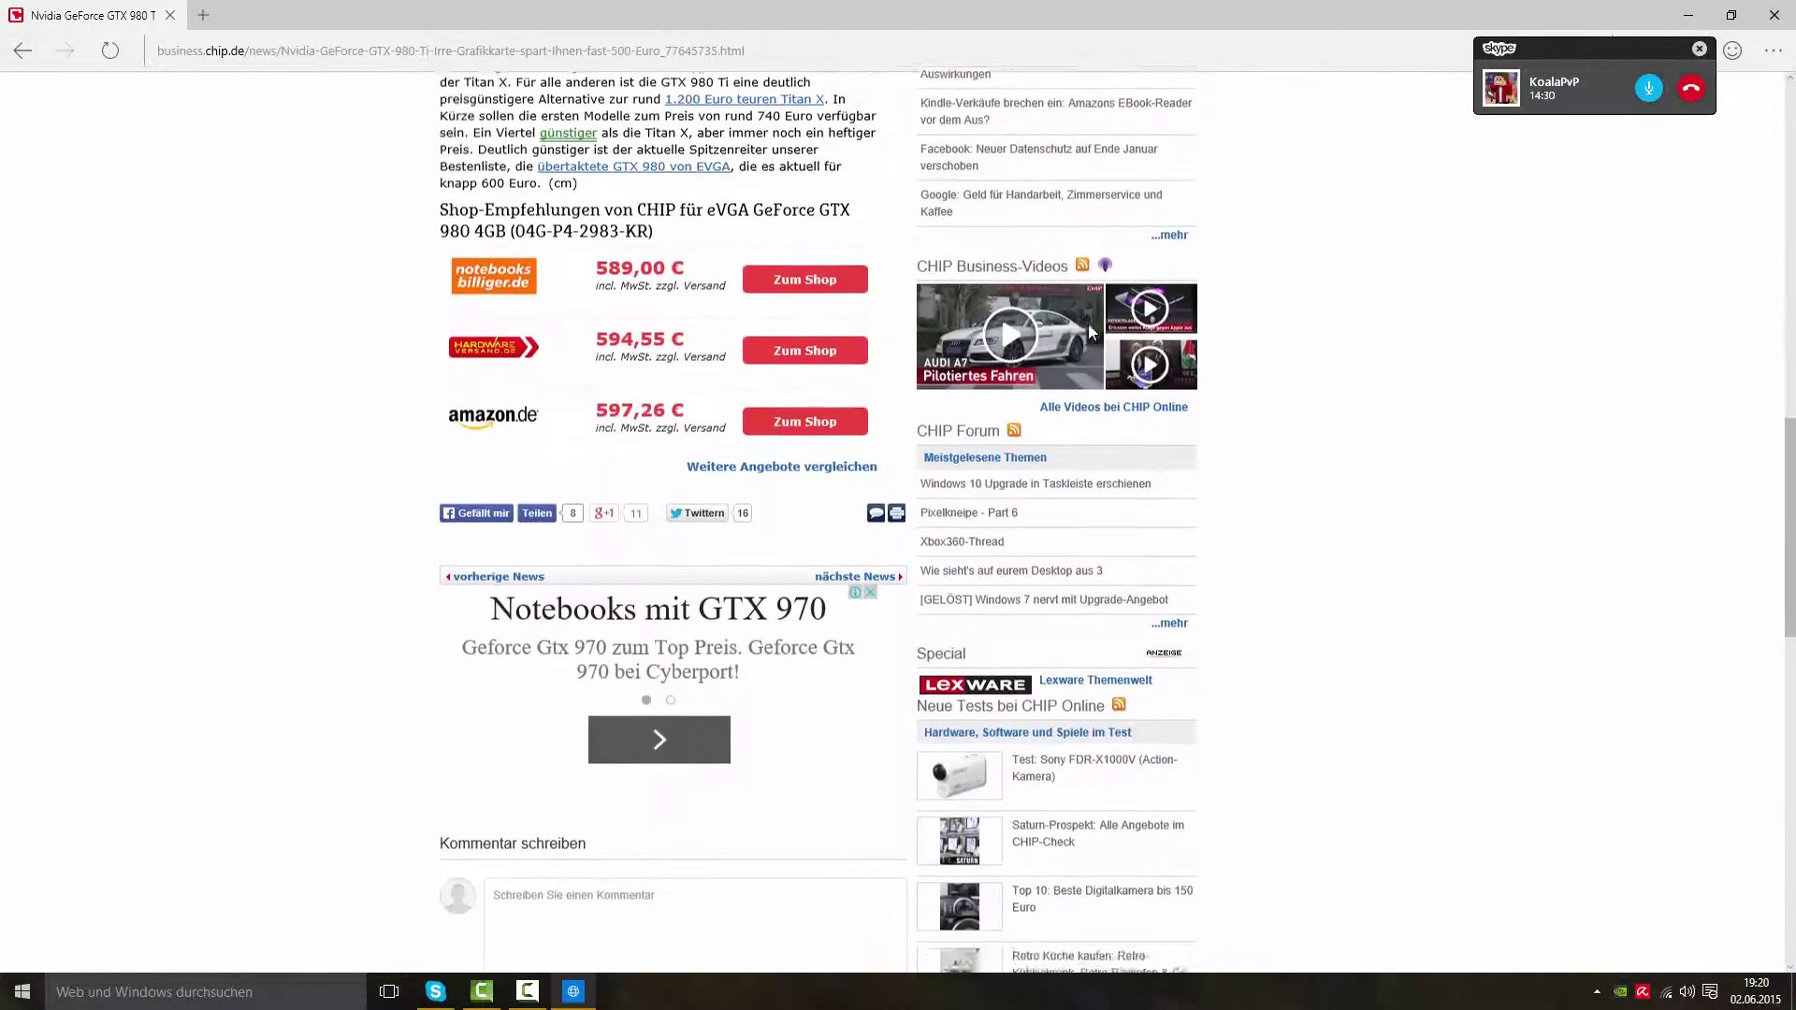
scroll(1090, 332, up, 8)
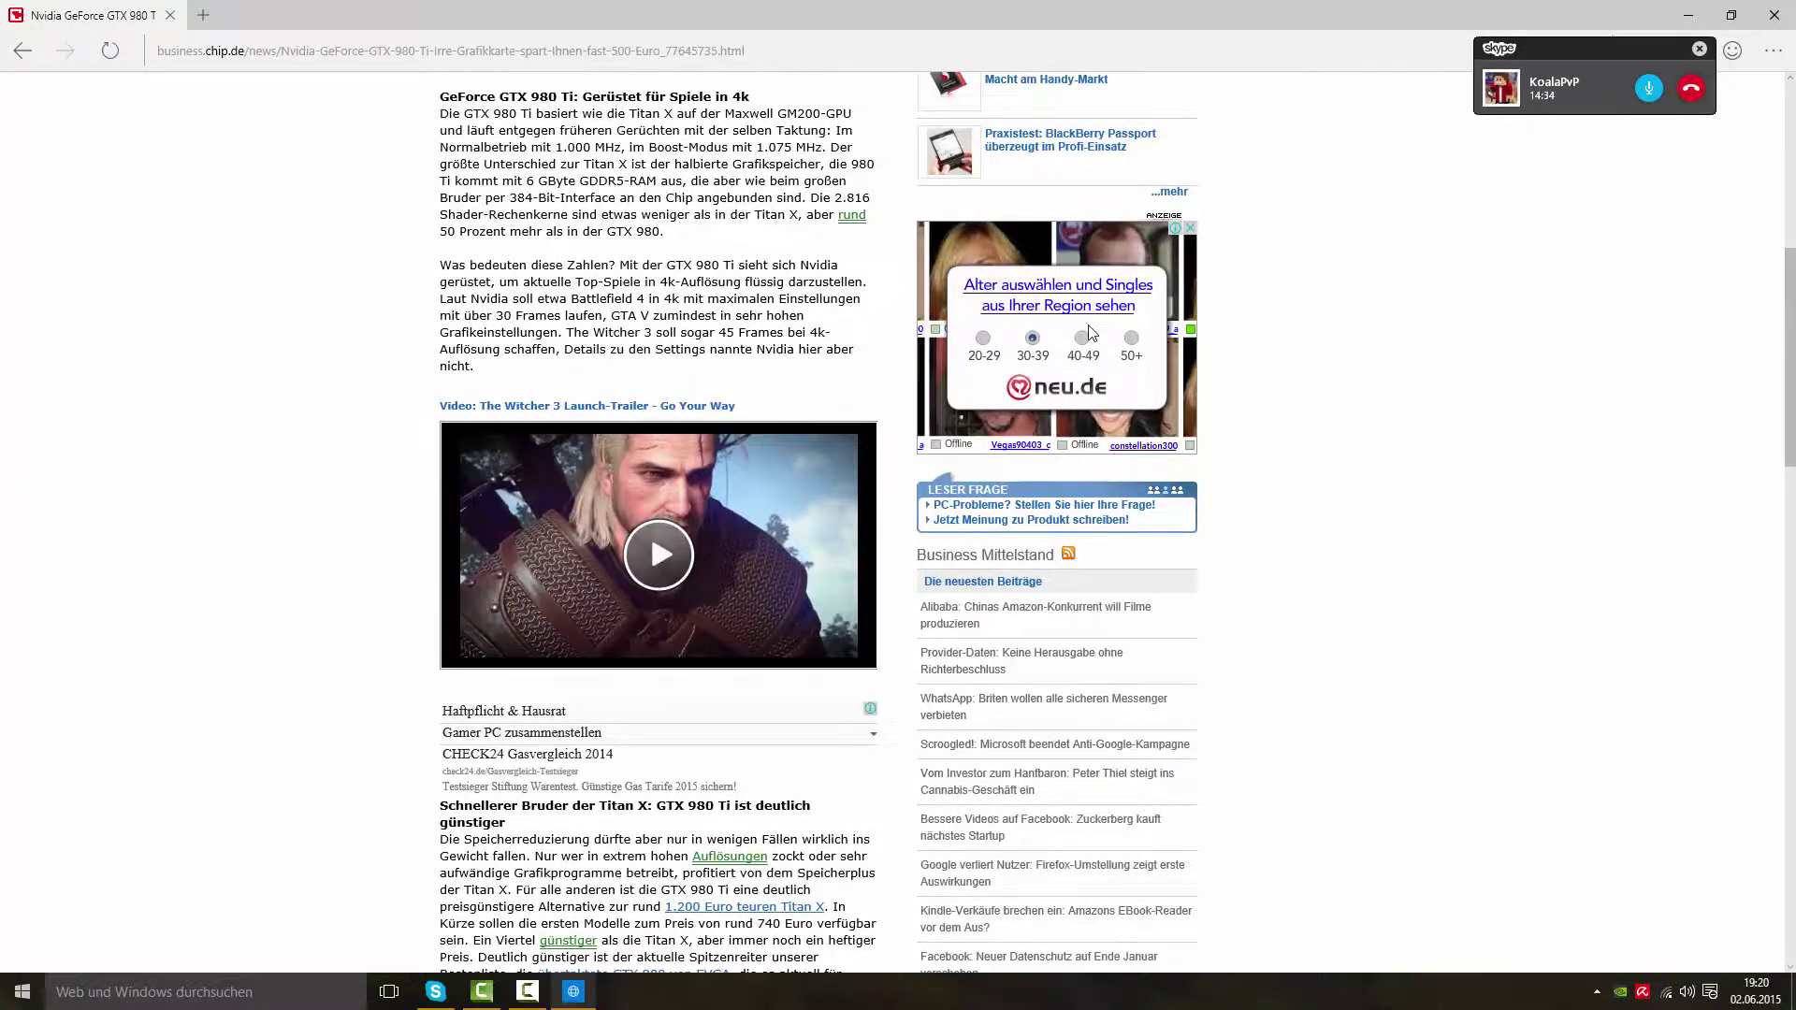
scroll(1090, 332, down, 10)
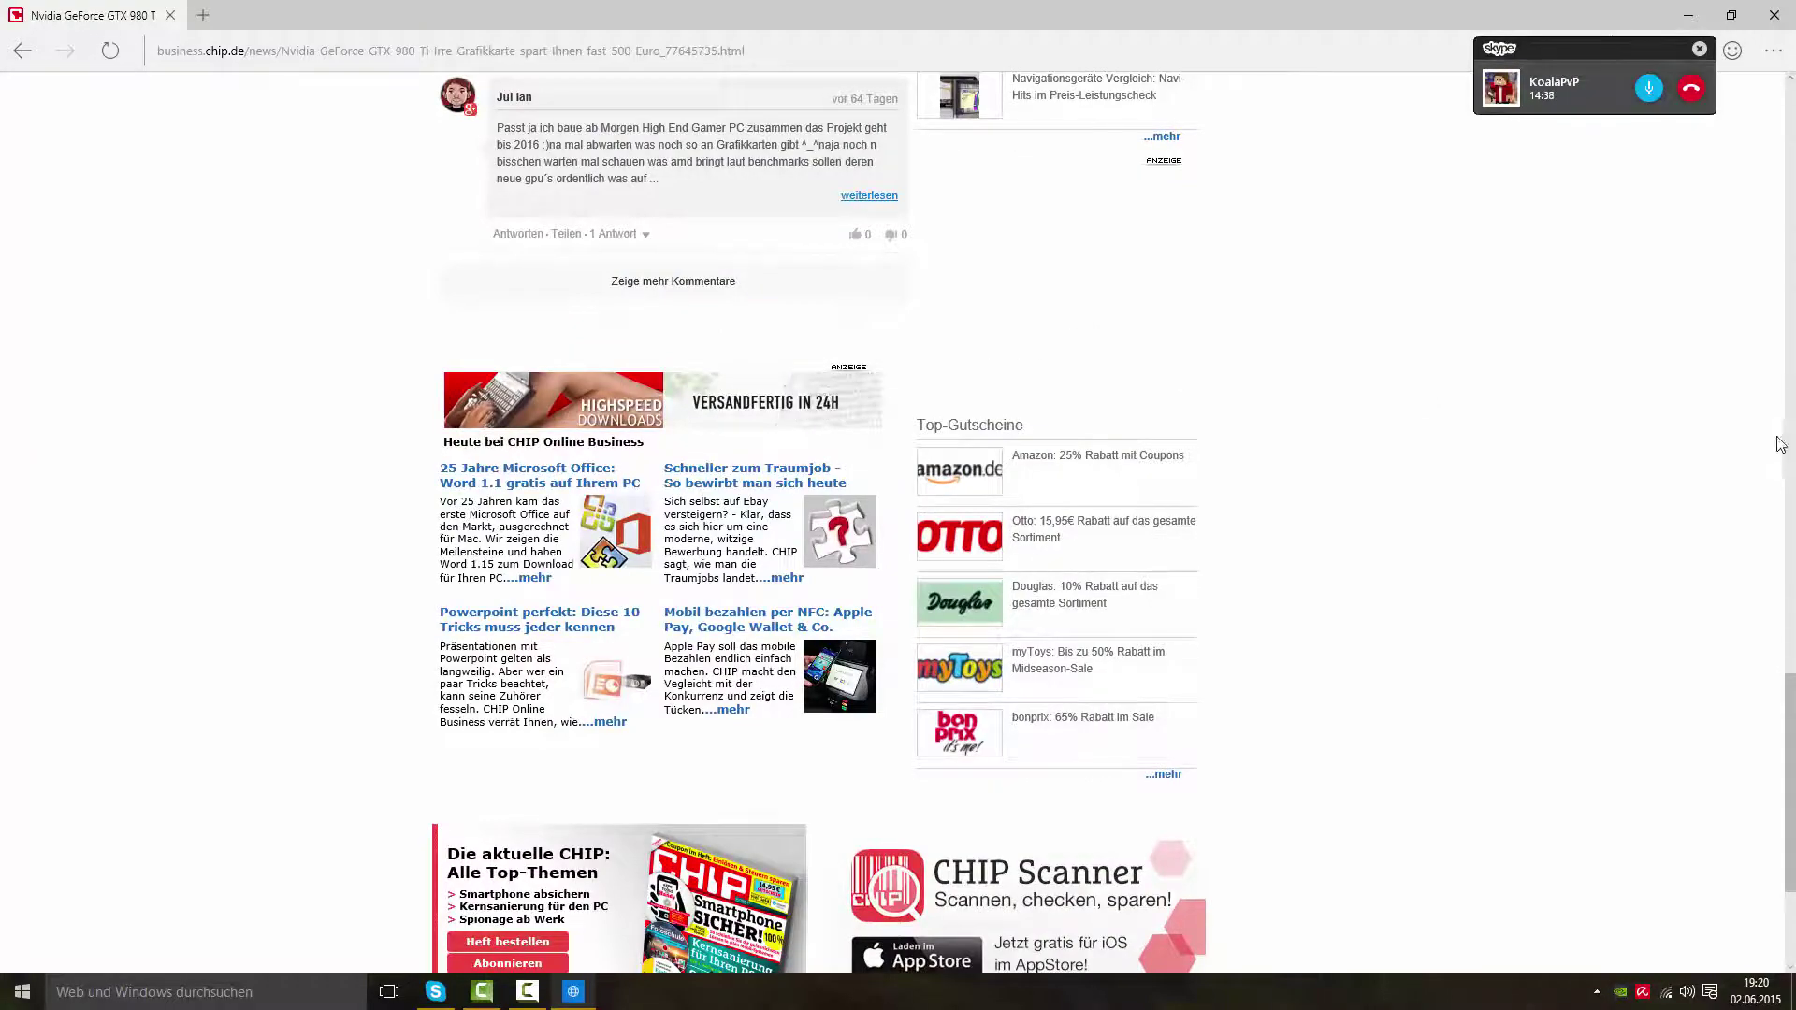
scroll(1075, 355, up, 3)
scroll(1793, 168, up, 10)
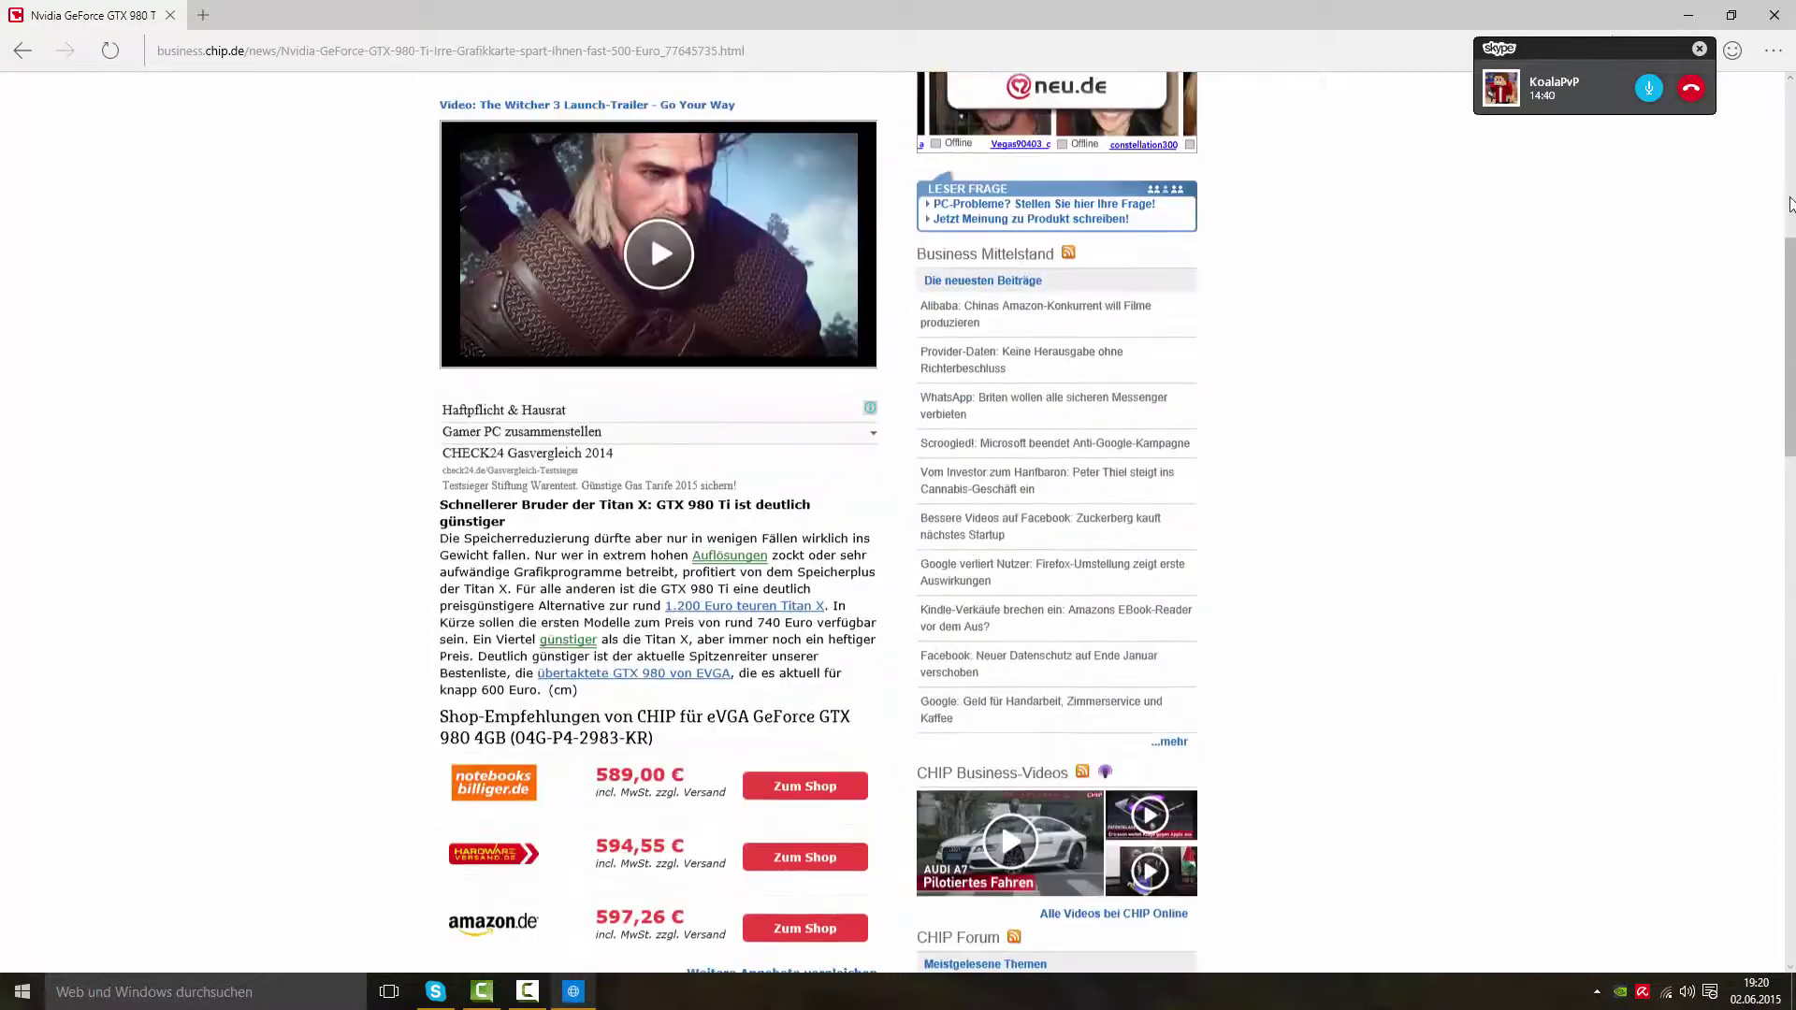
scroll(1793, 168, up, 10)
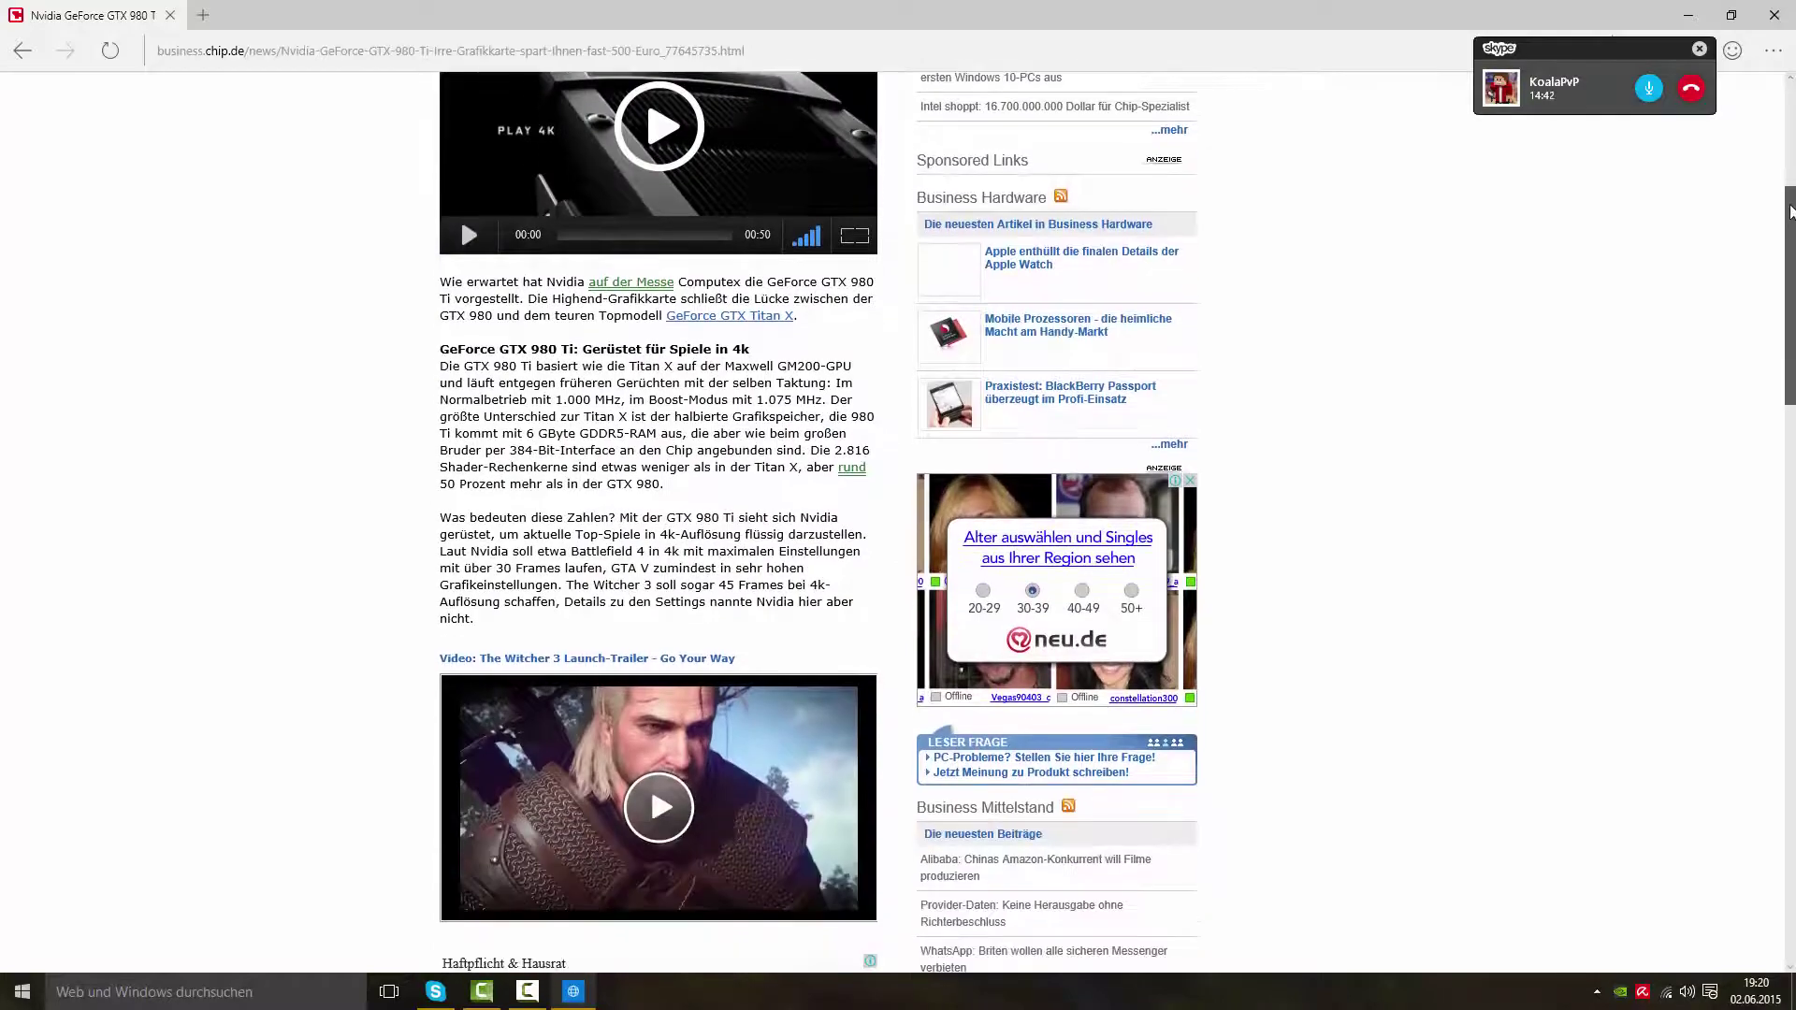
scroll(1160, 645, down, 15)
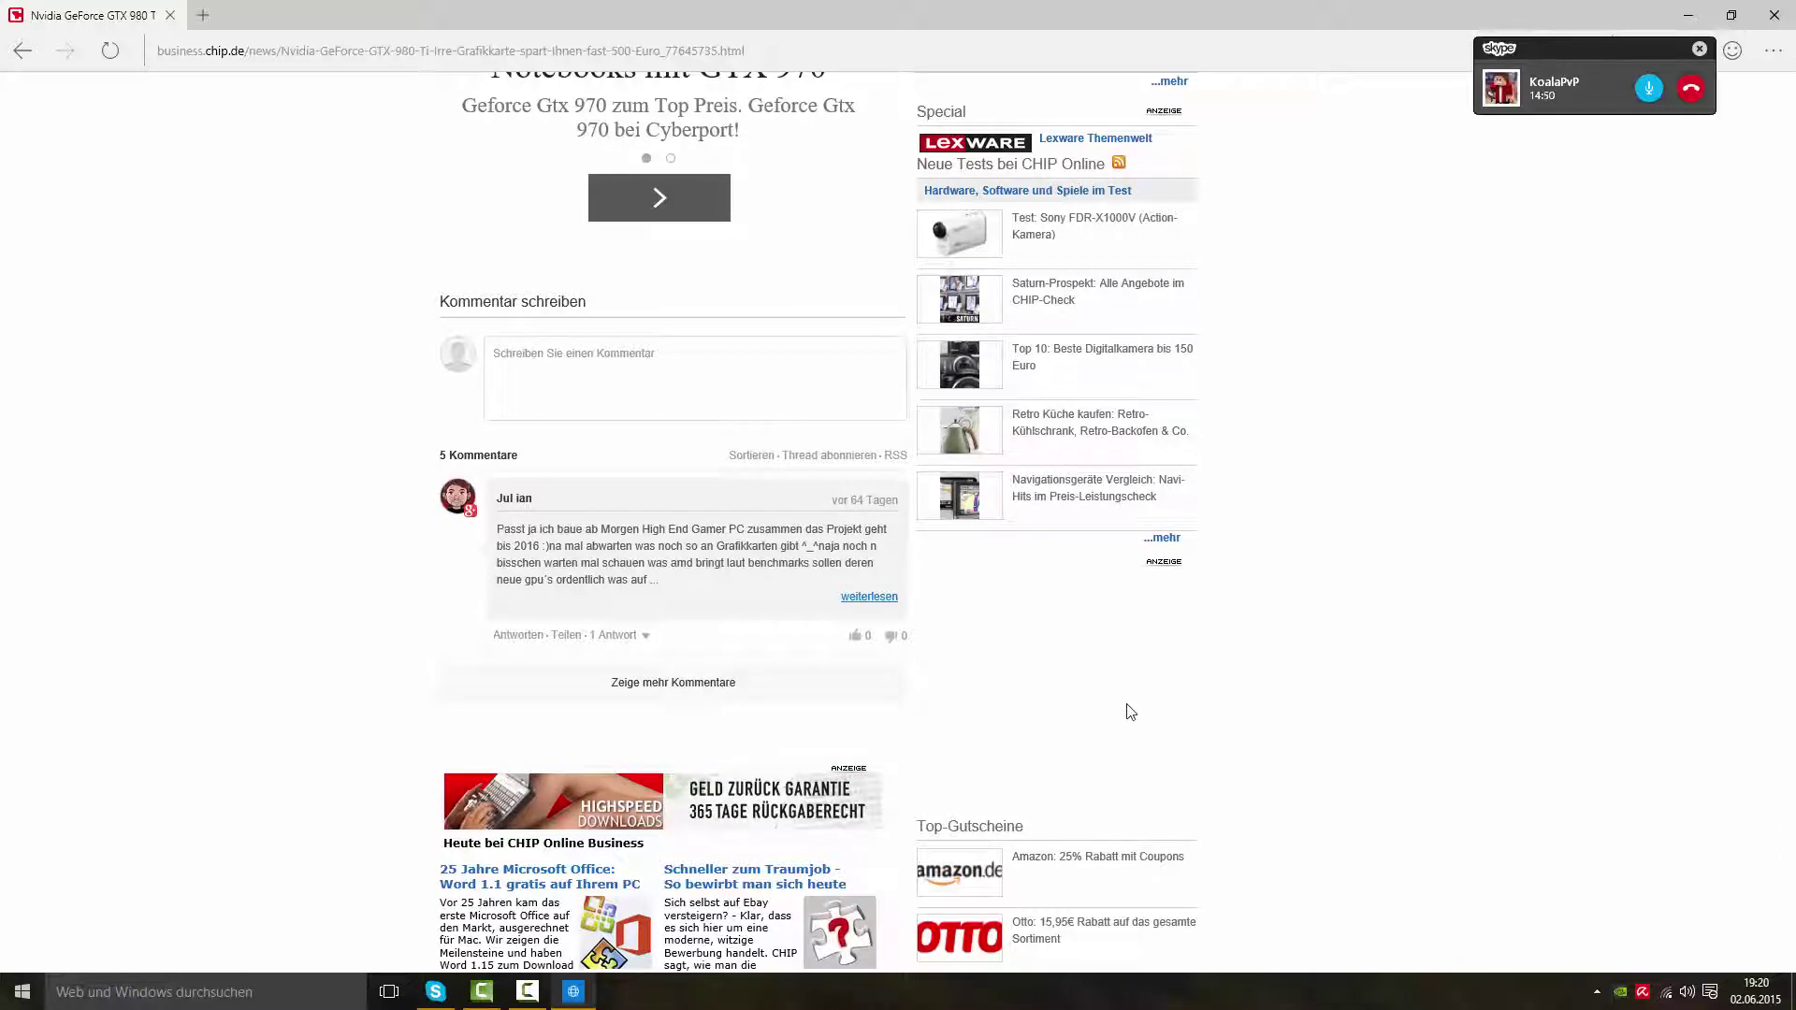
scroll(1789, 735, down, 7)
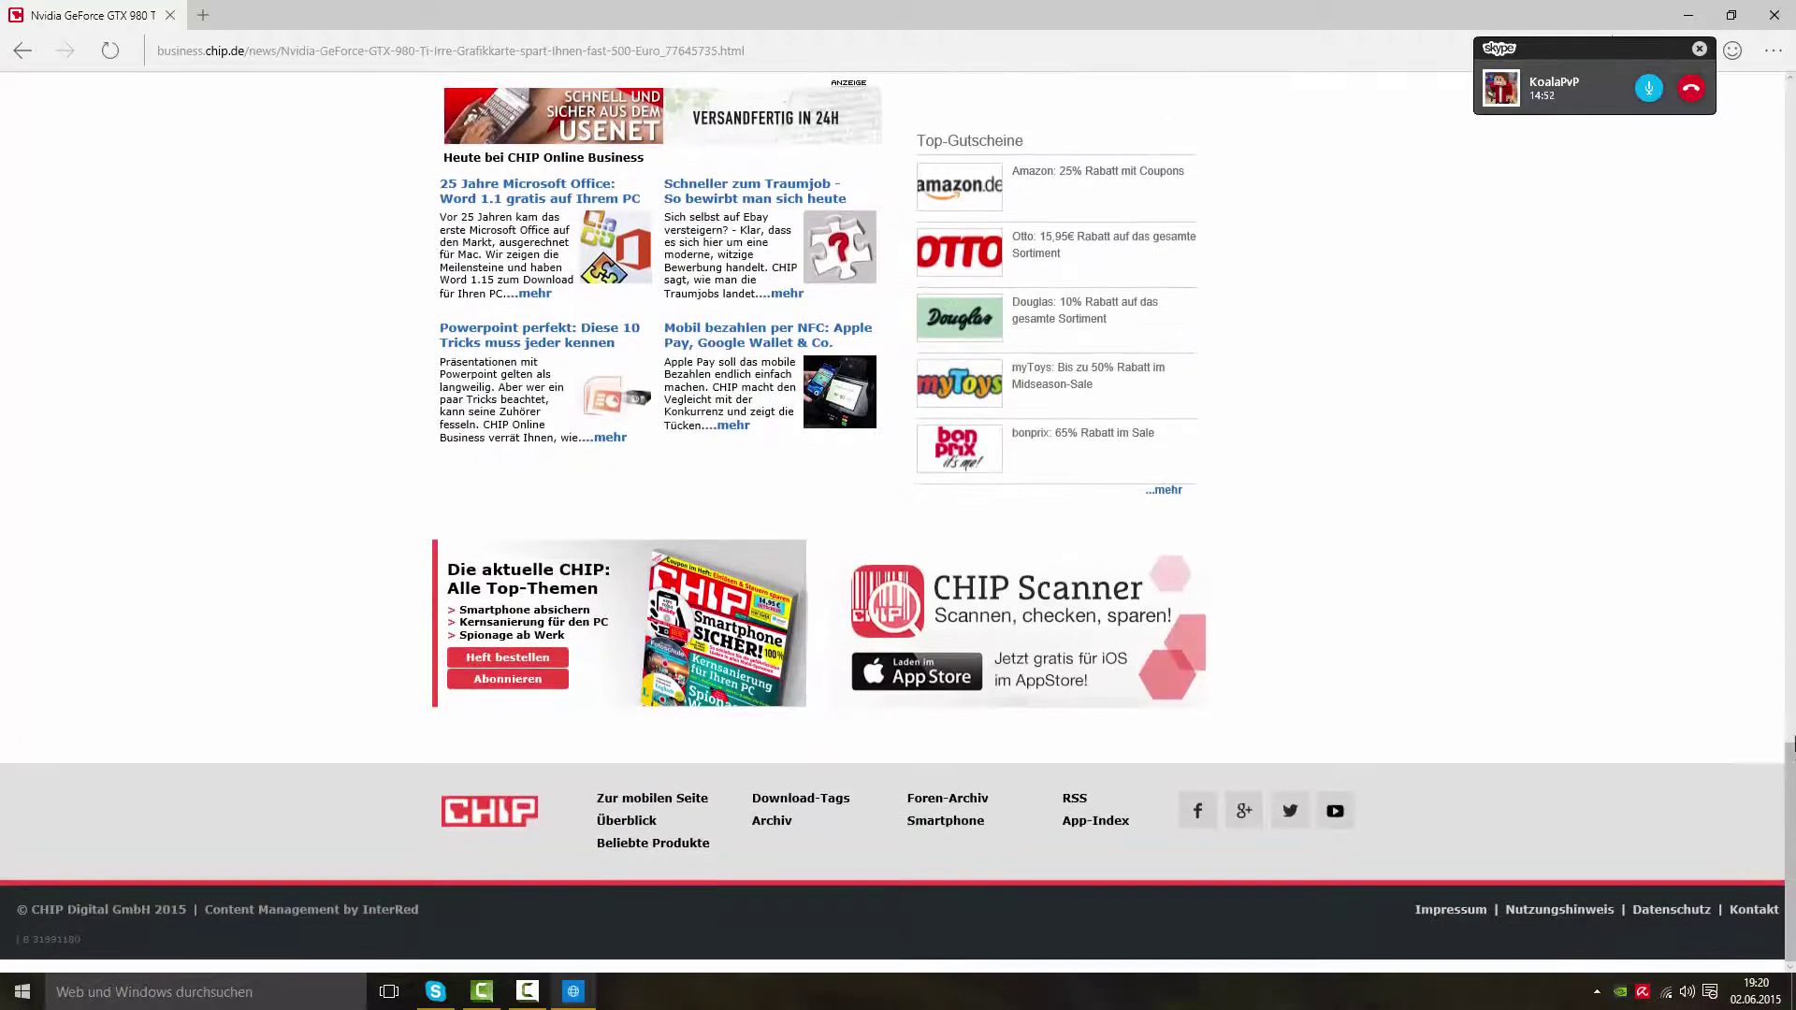
- Return to the beginning of the GTX 980 Ti article and minimize all windows to show the desktop
drag(1789, 734, 1792, 58)
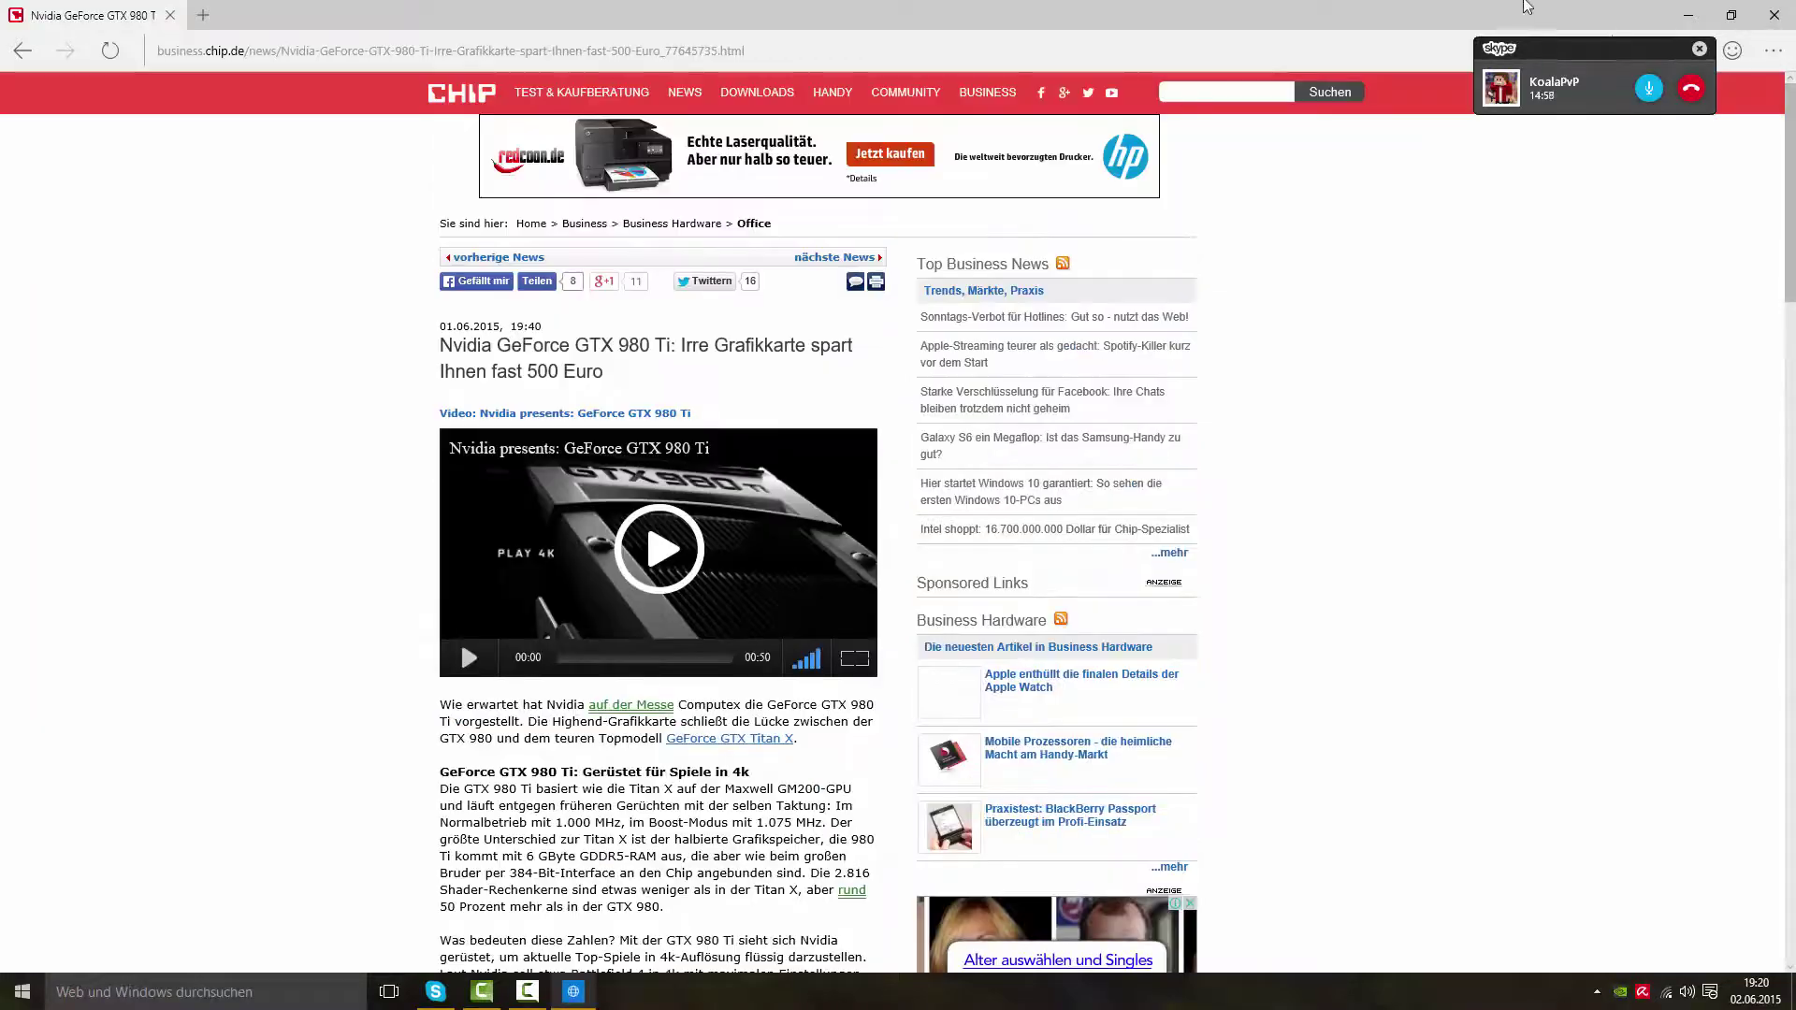
drag(1627, 13, 1309, 10)
key(super+d)
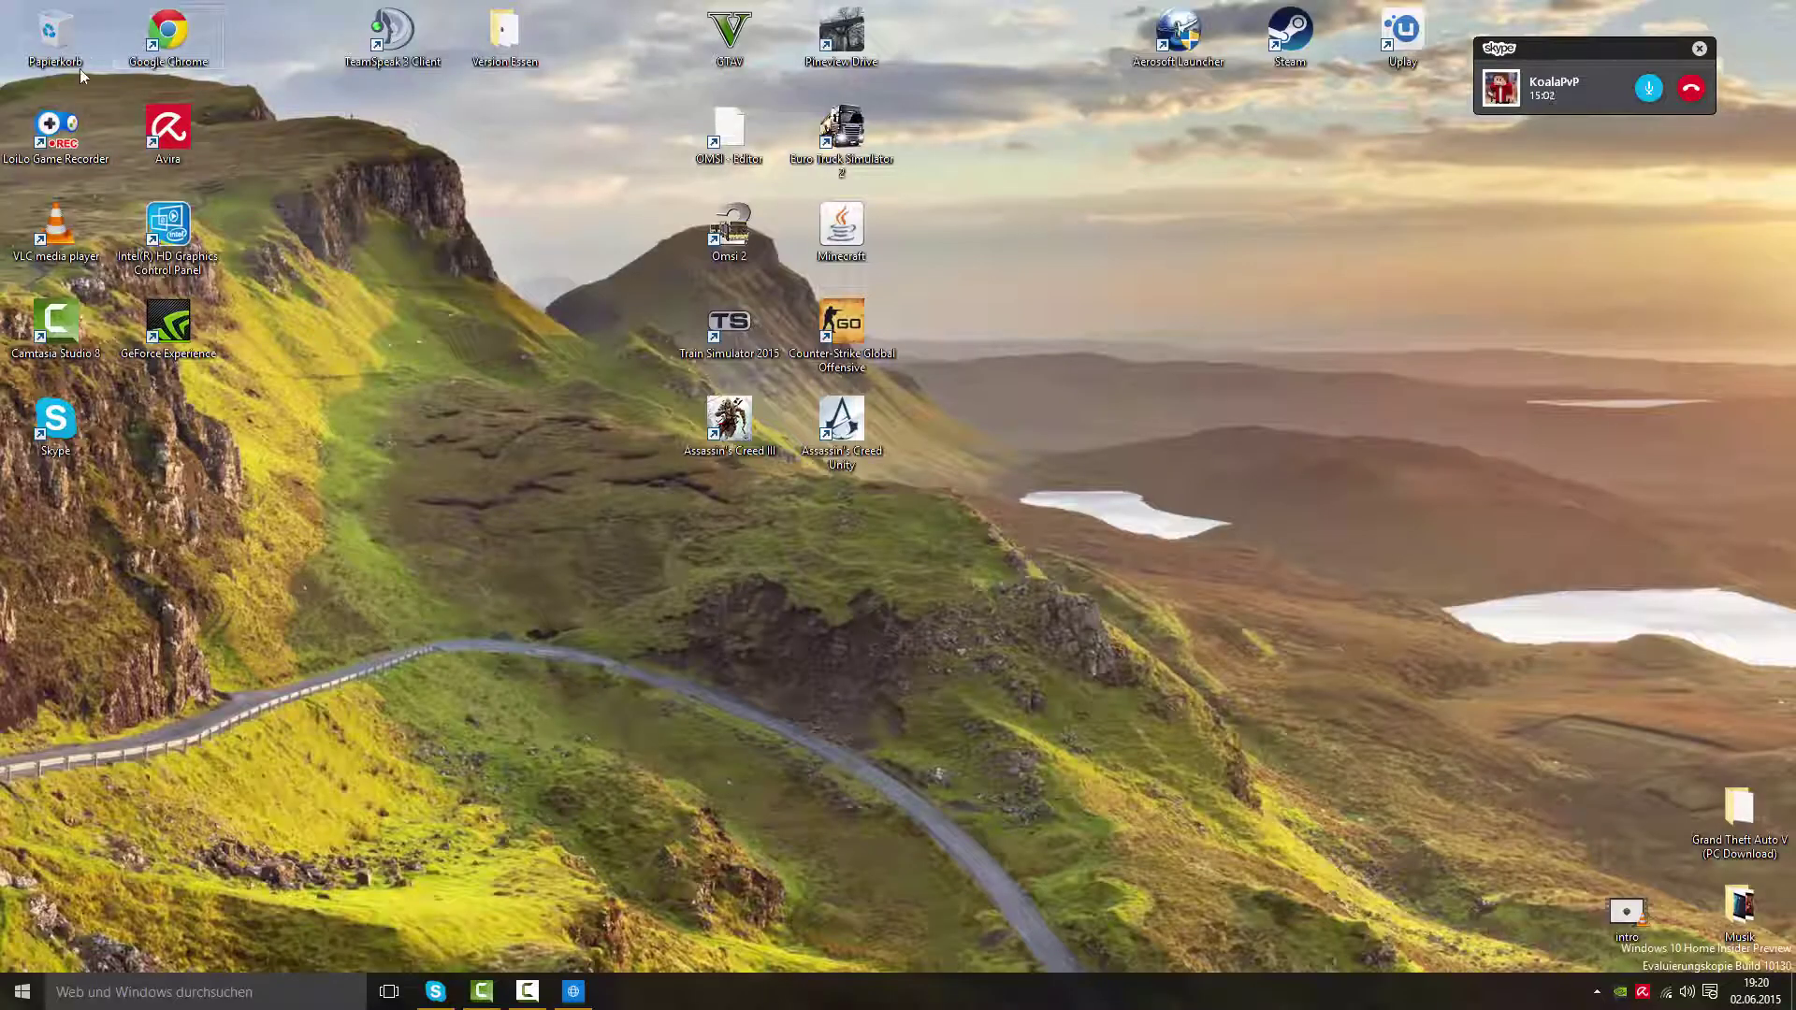
- Show the Start menu and the Windows search pane, and try to turn on Cortana in the search settings
click(23, 990)
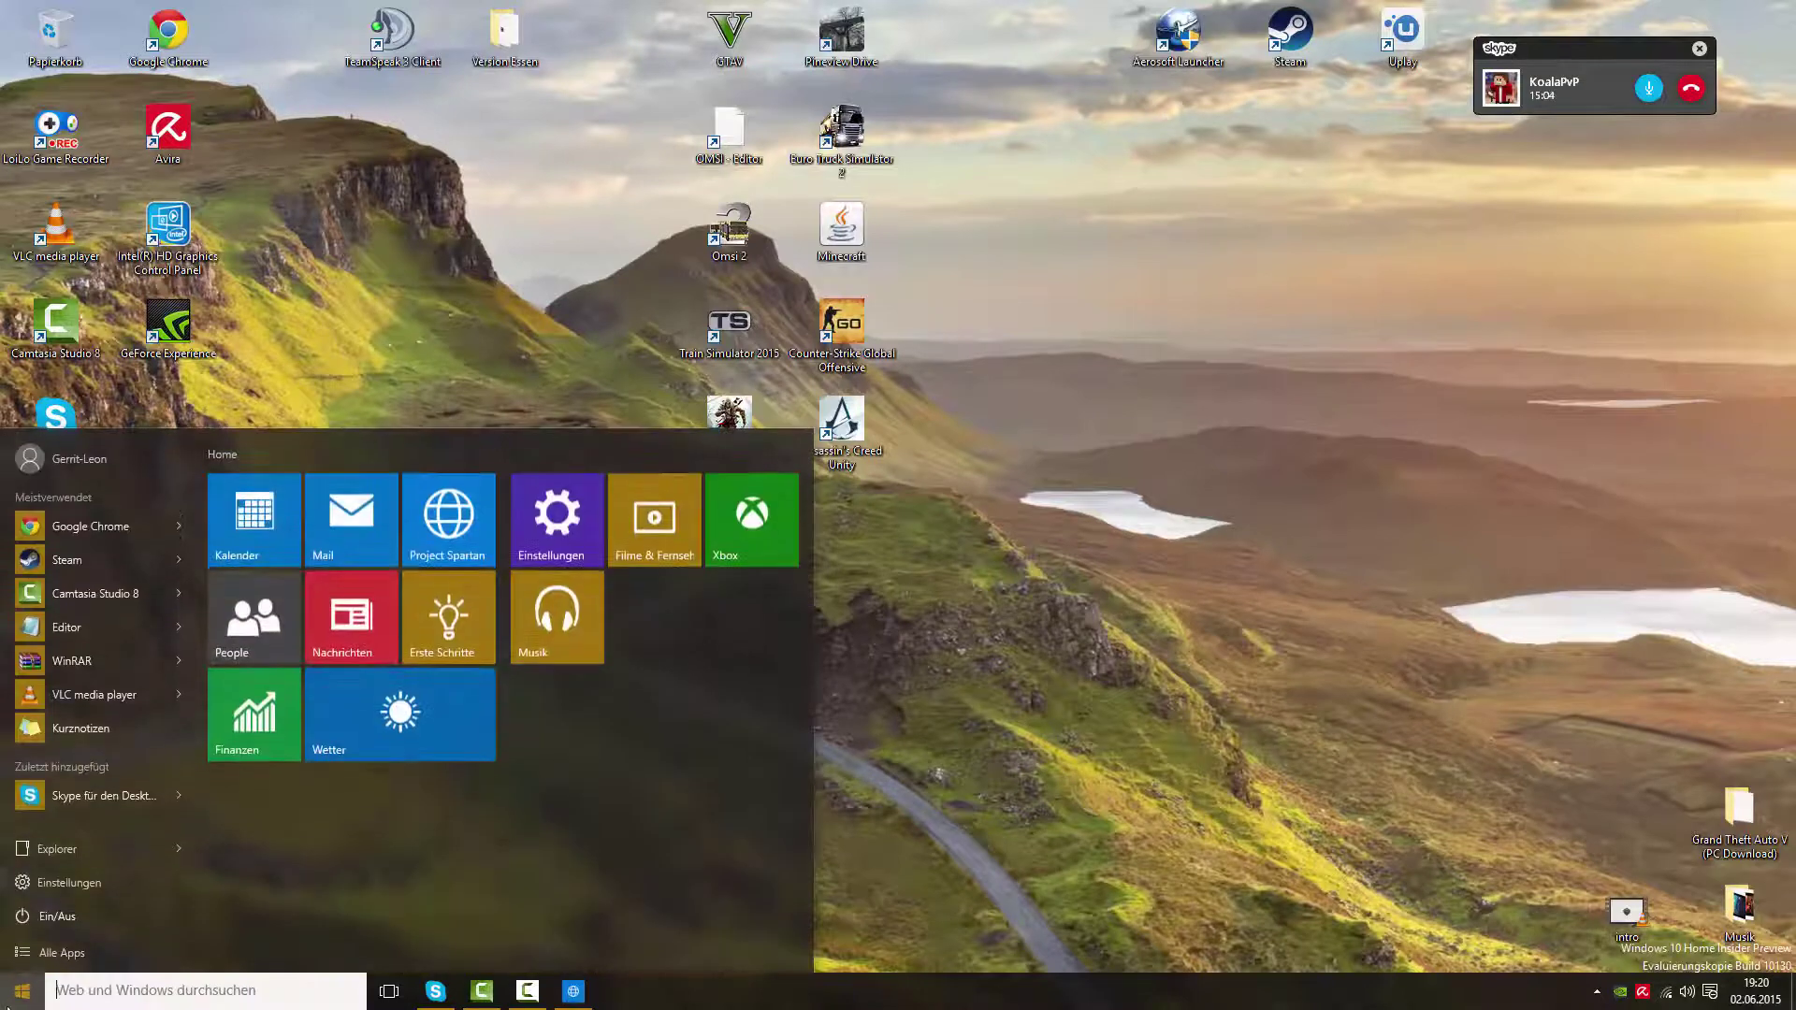
click(212, 1000)
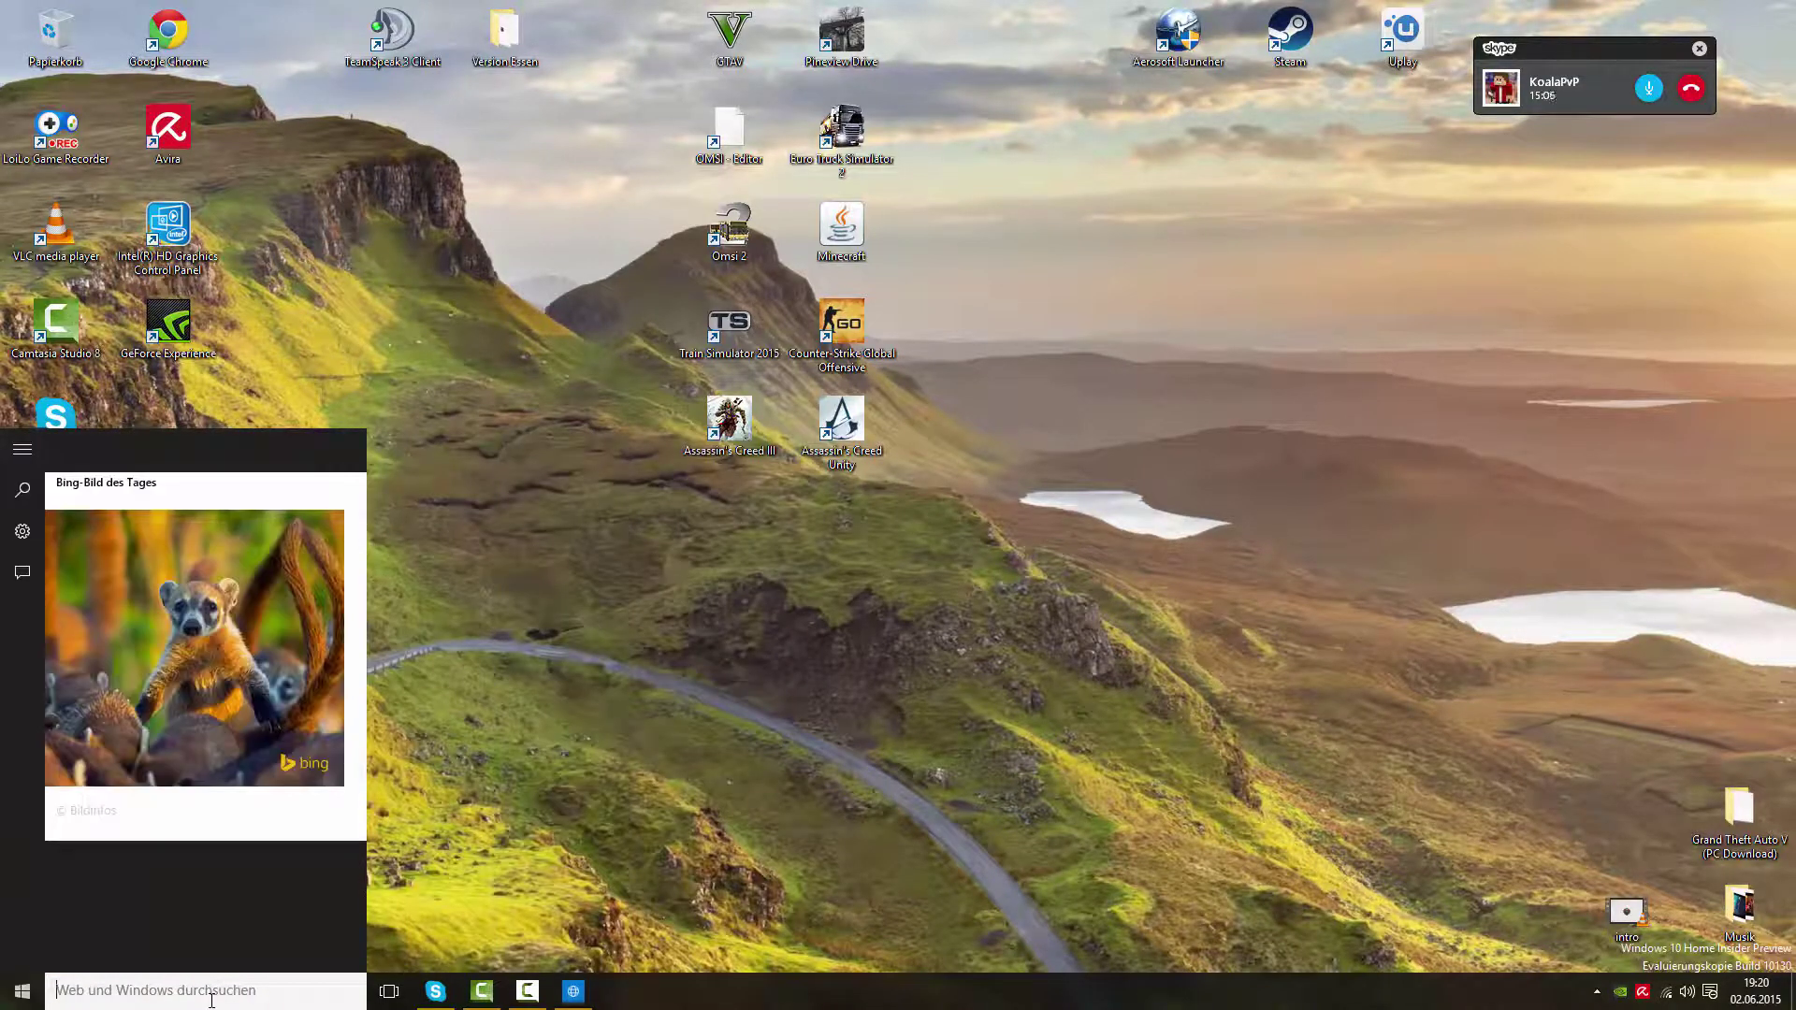
click(22, 532)
click(77, 559)
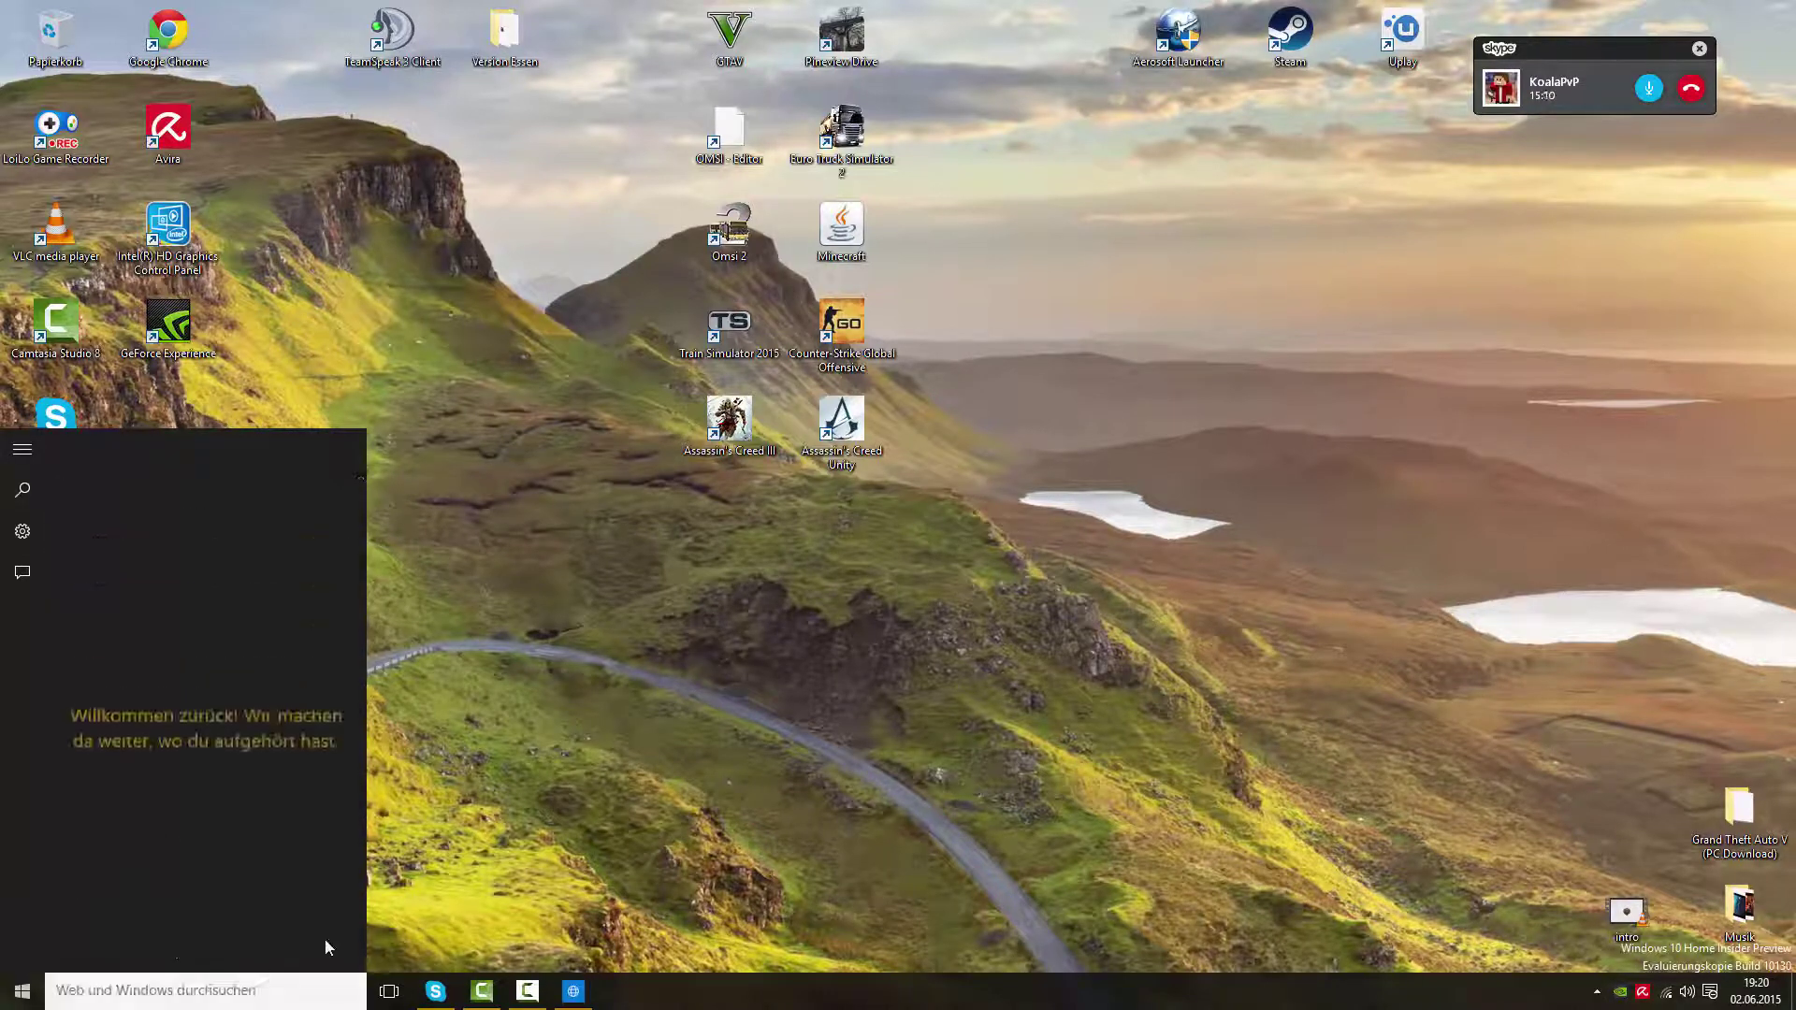
click(521, 767)
click(154, 991)
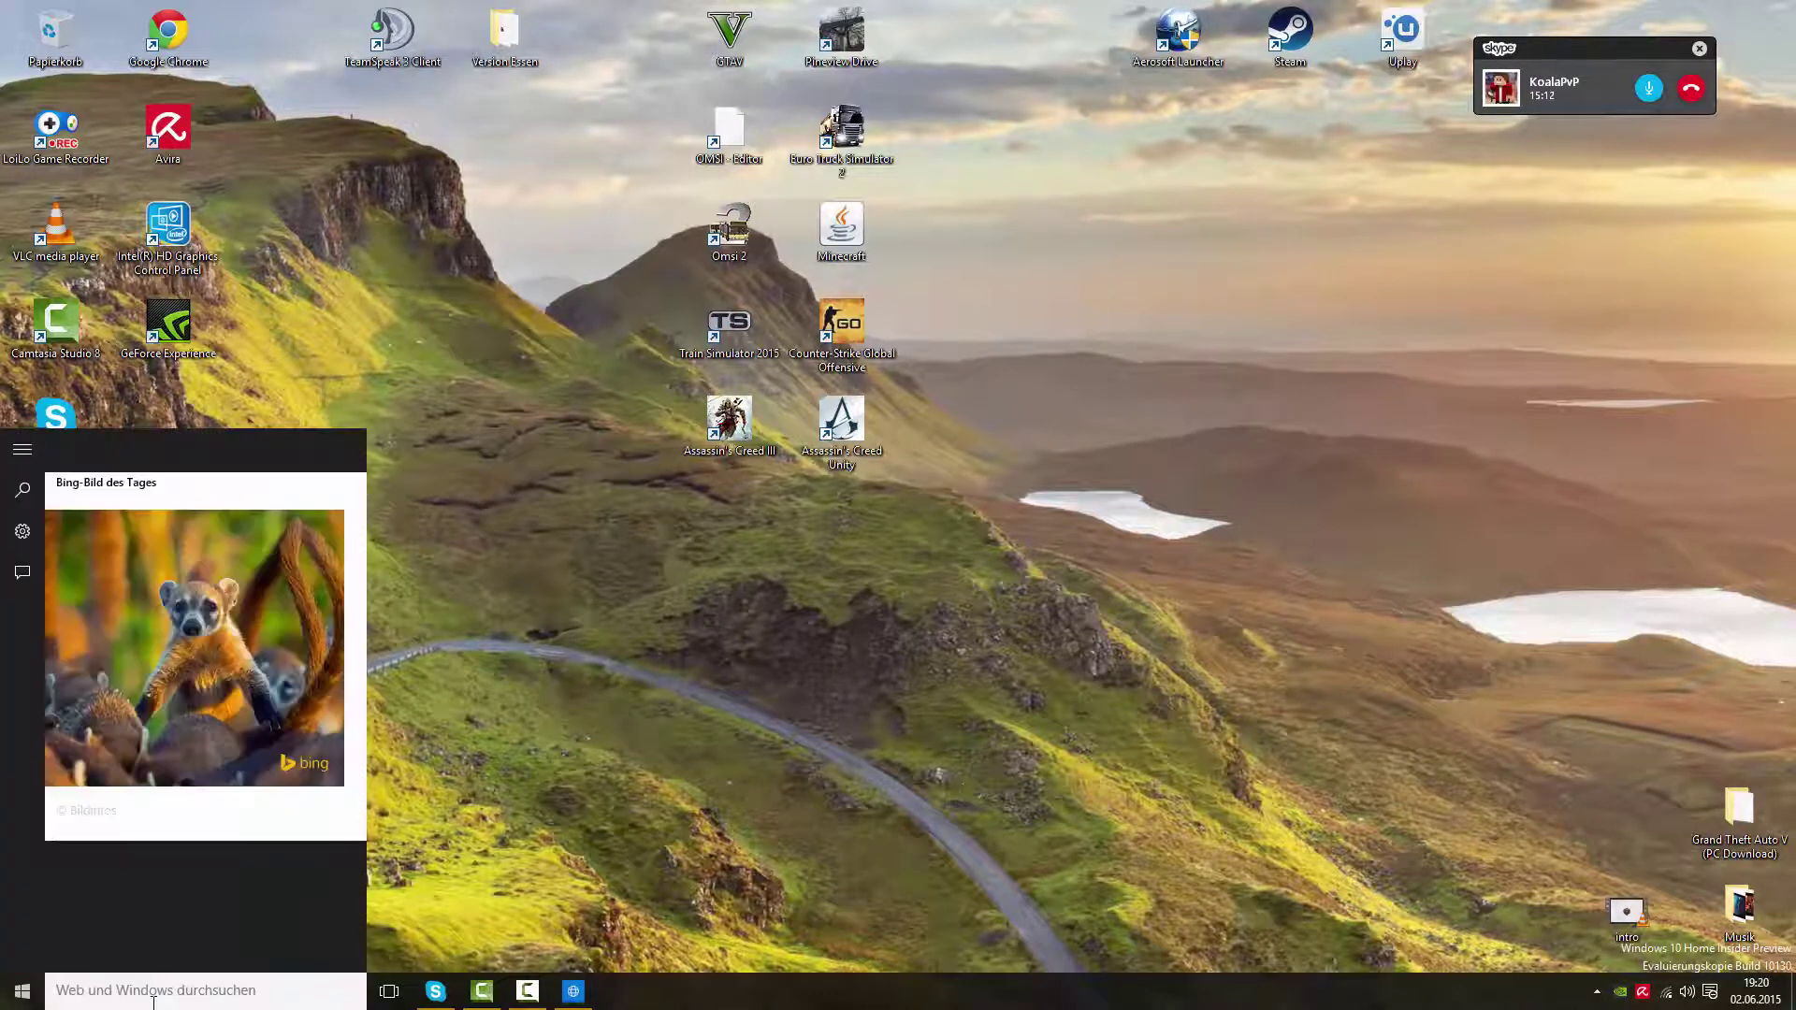
click(23, 532)
click(88, 561)
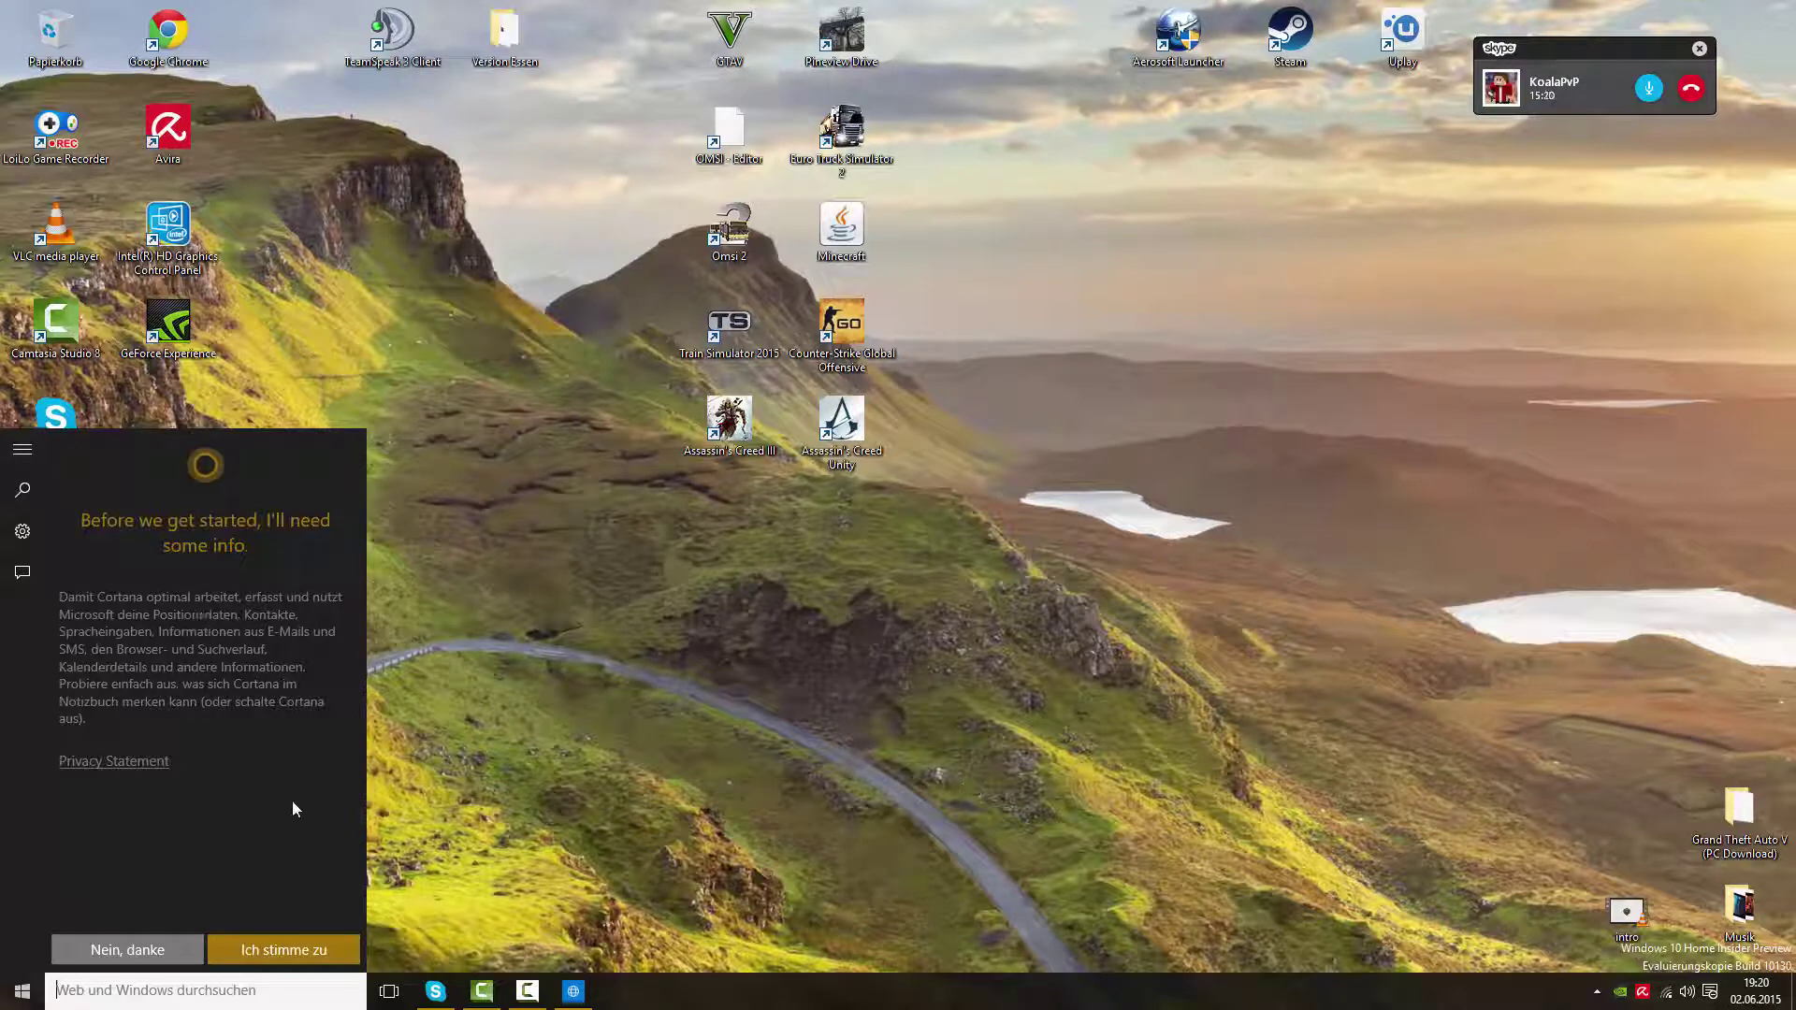
- Agree to Cortana's data use and try the Microsoft account sign-in, abandoning the setup without entering the account details
click(303, 945)
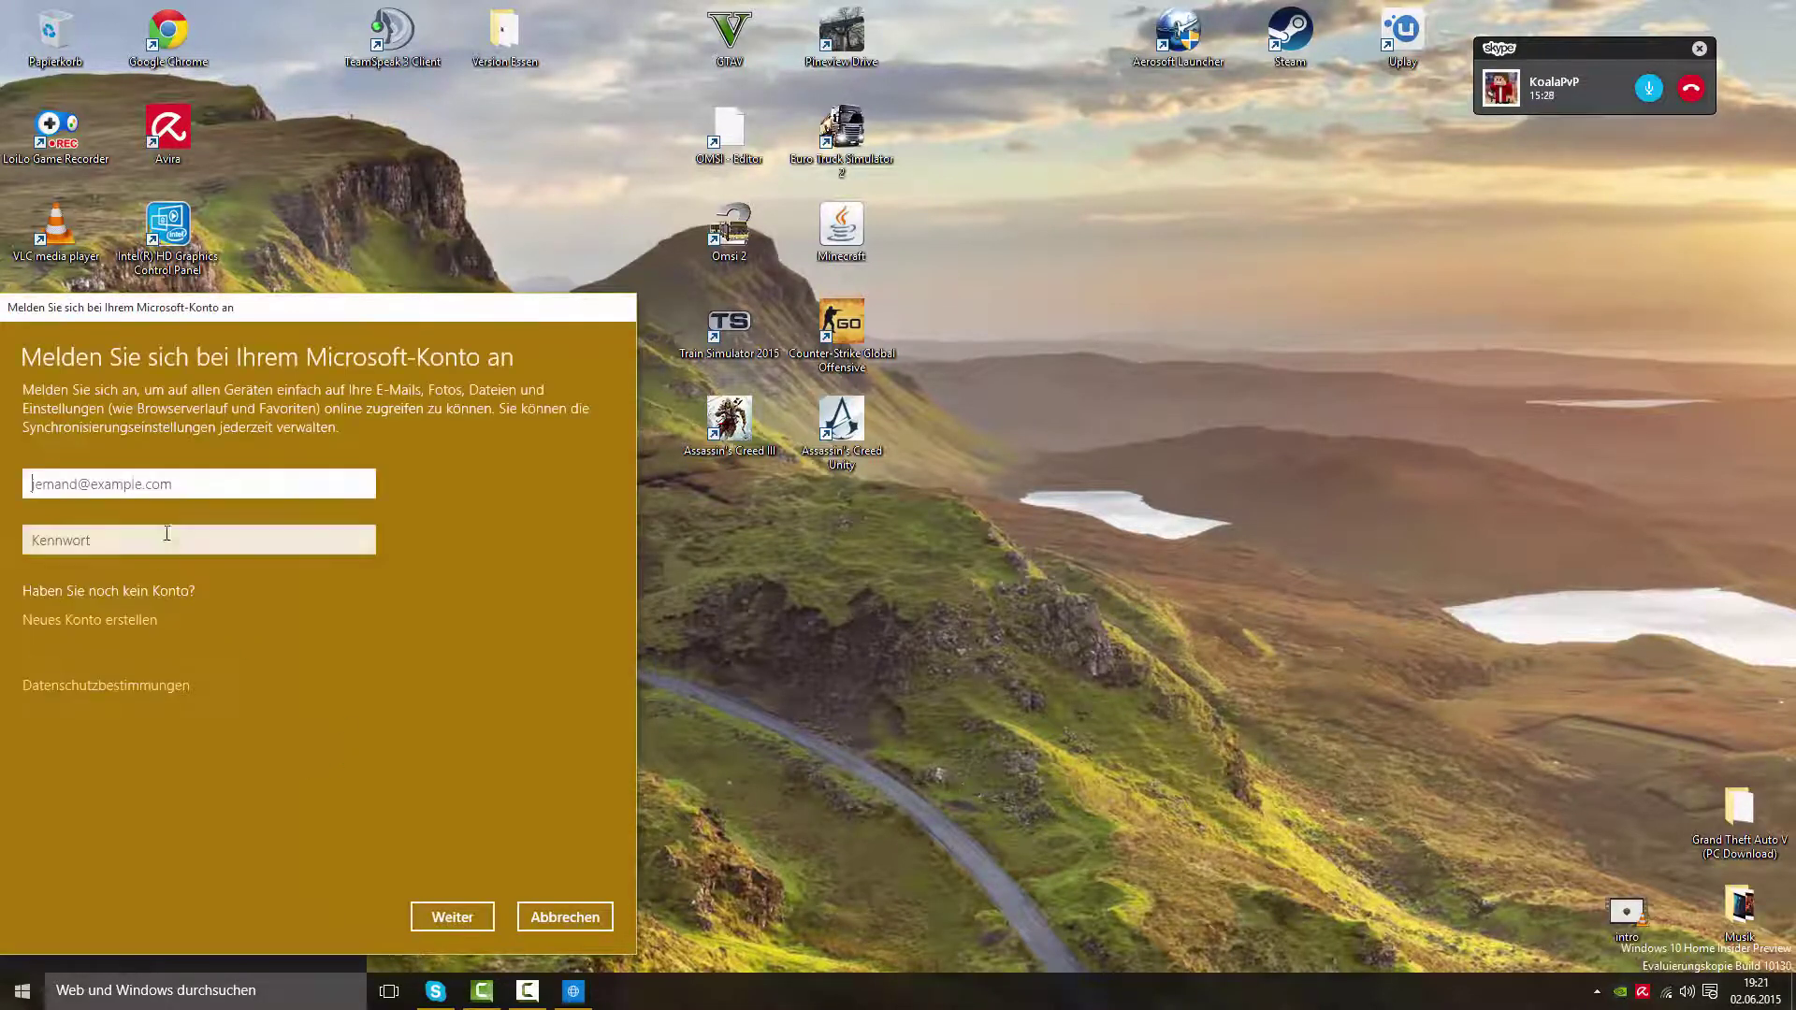
text(skoal)
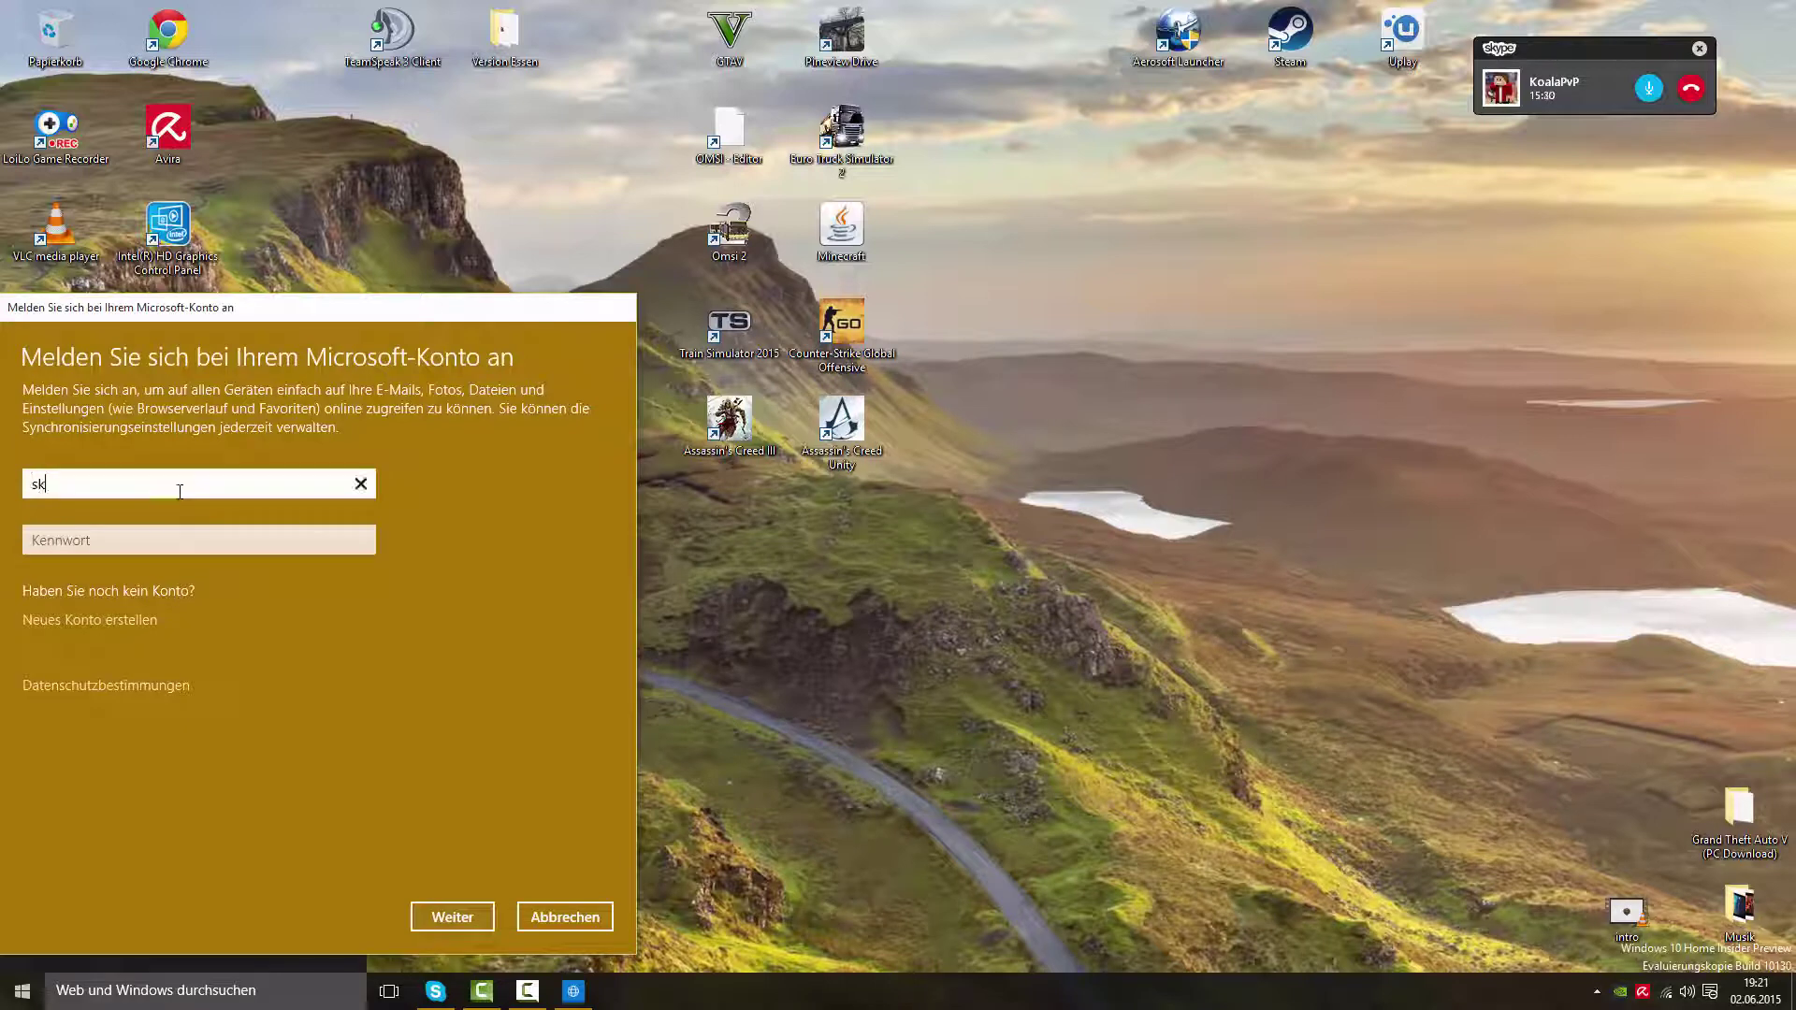
key(BackSpace)
key(BackSpace)
key(BackSpace)
key(BackSpace)
key(BackSpace)
click(524, 914)
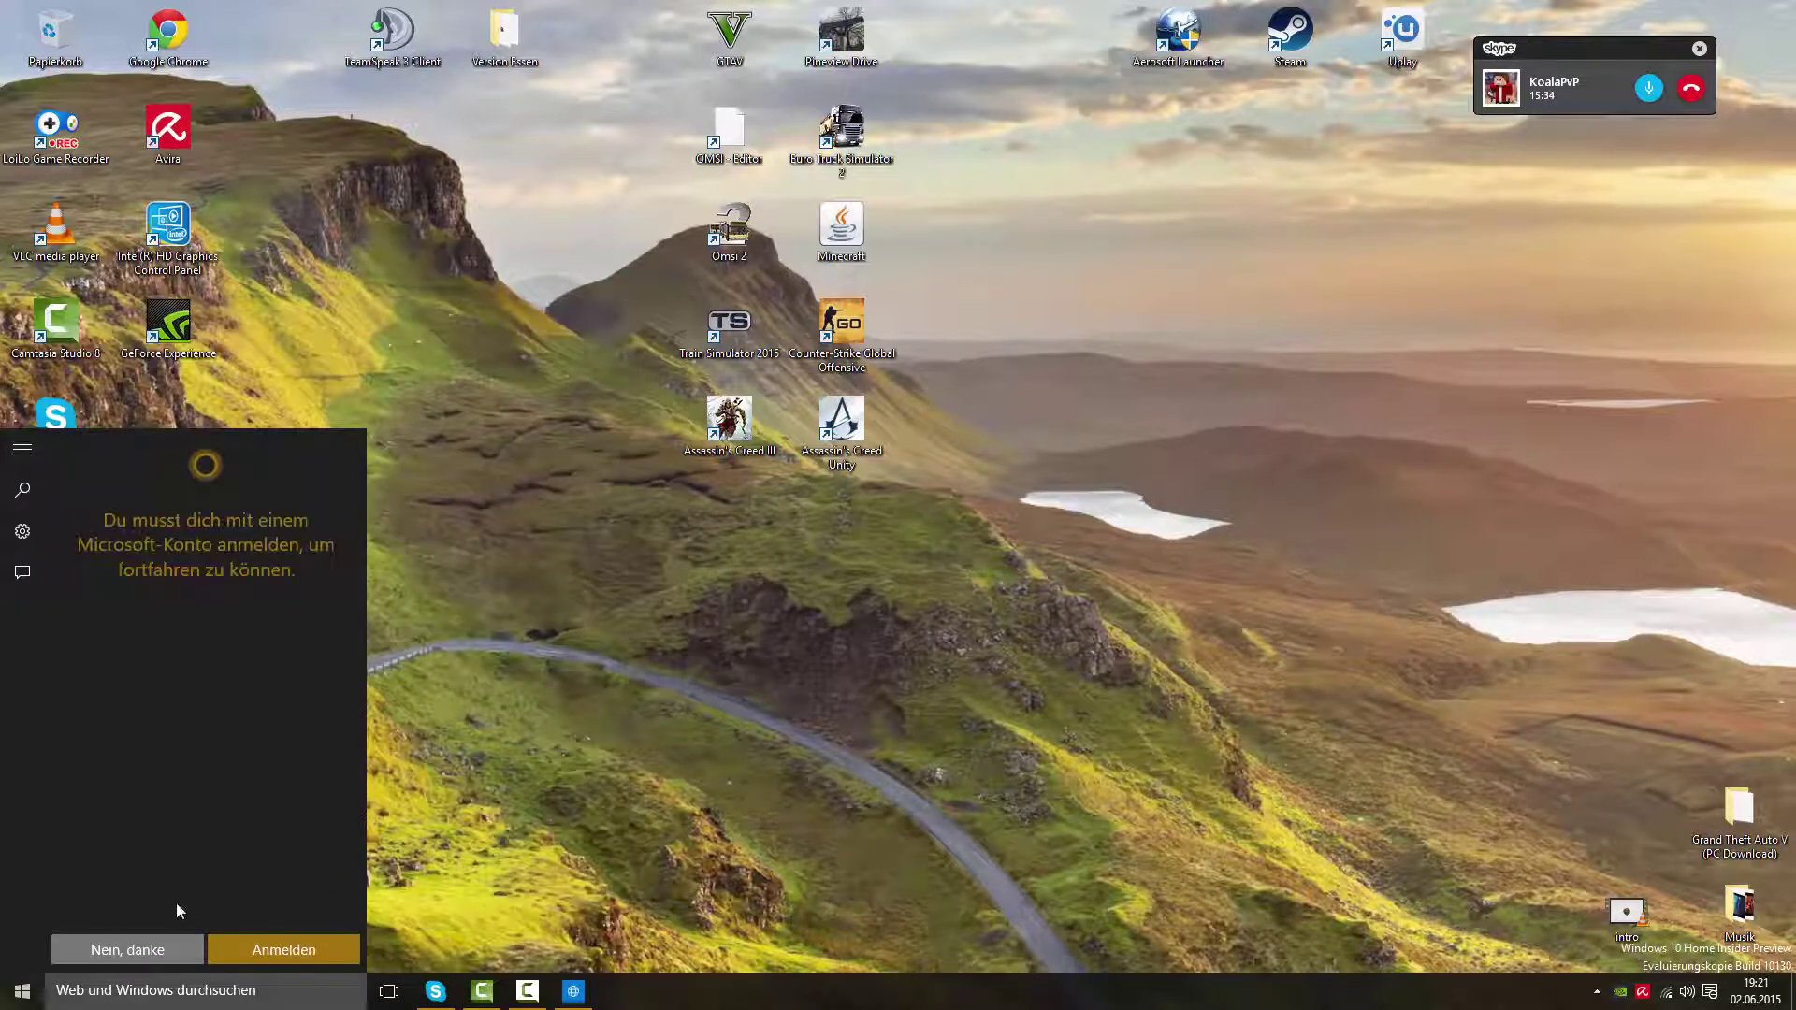
click(92, 952)
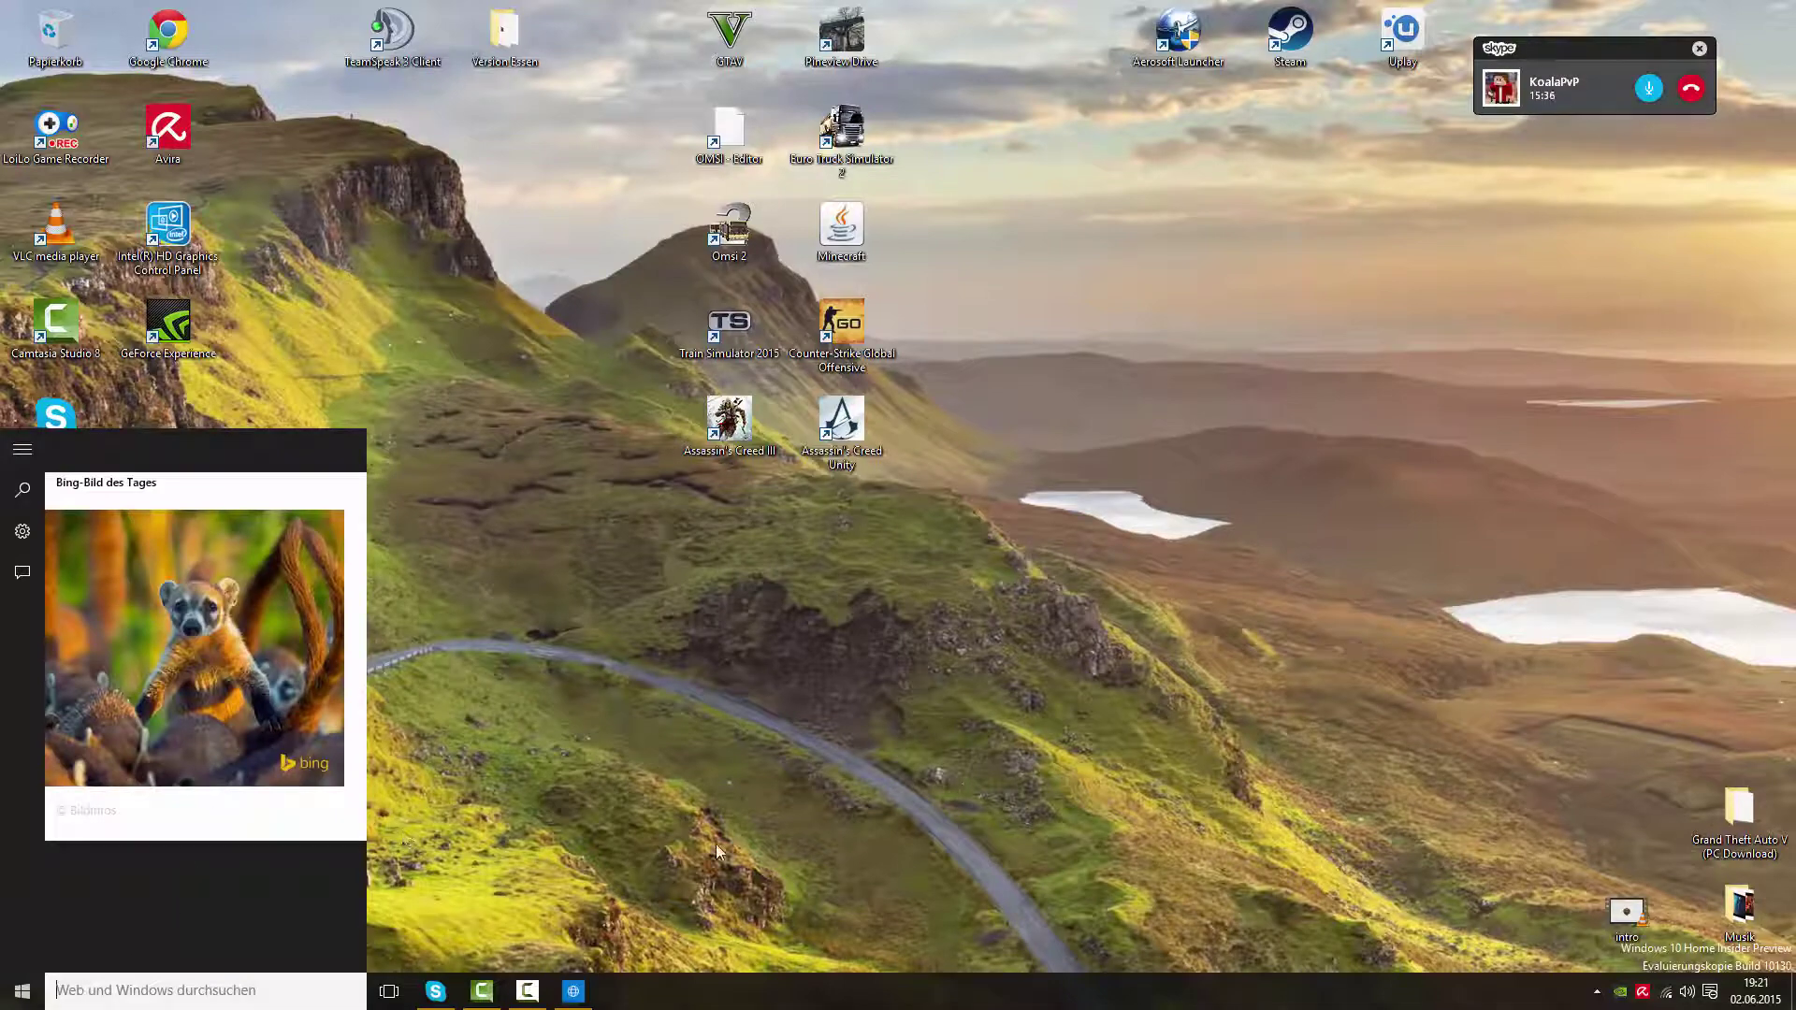
click(716, 844)
- Restore the browser to skim the GTX 980 Ti article past its shop offers, and close the browser window
click(572, 991)
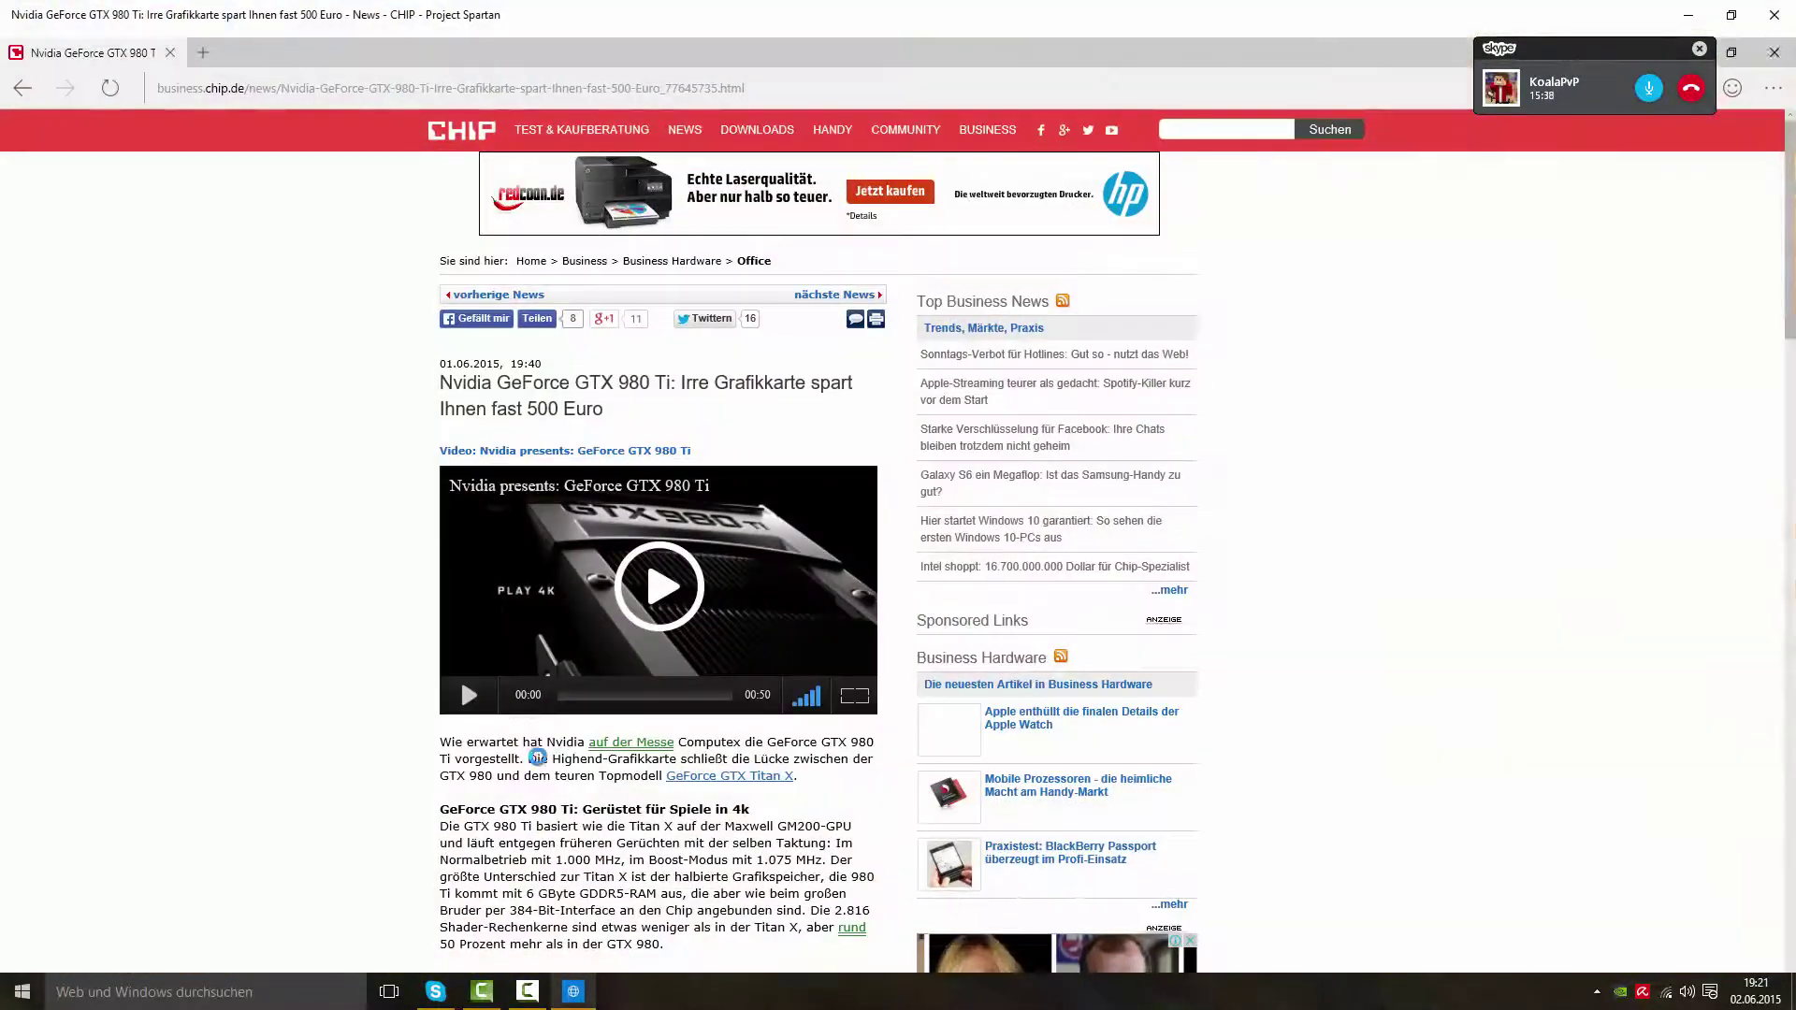
scroll(538, 757, down, 5)
scroll(649, 801, up, 5)
scroll(674, 627, down, 15)
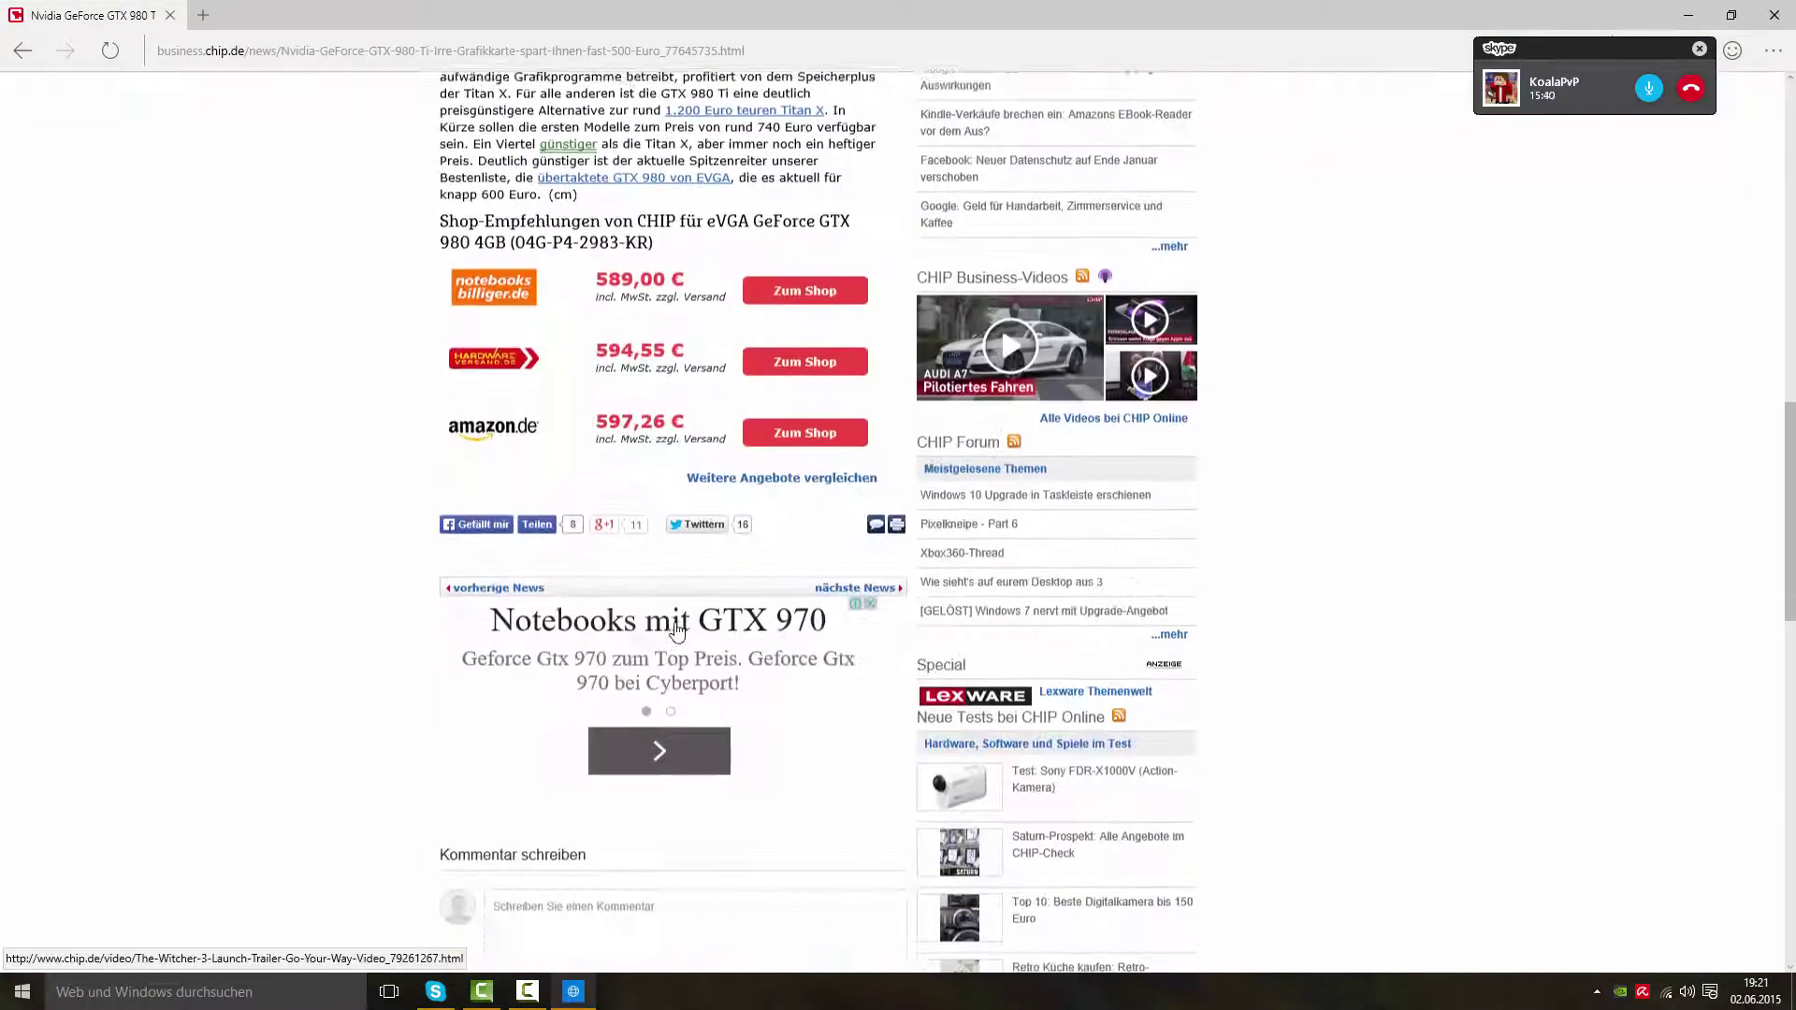
scroll(678, 633, down, 15)
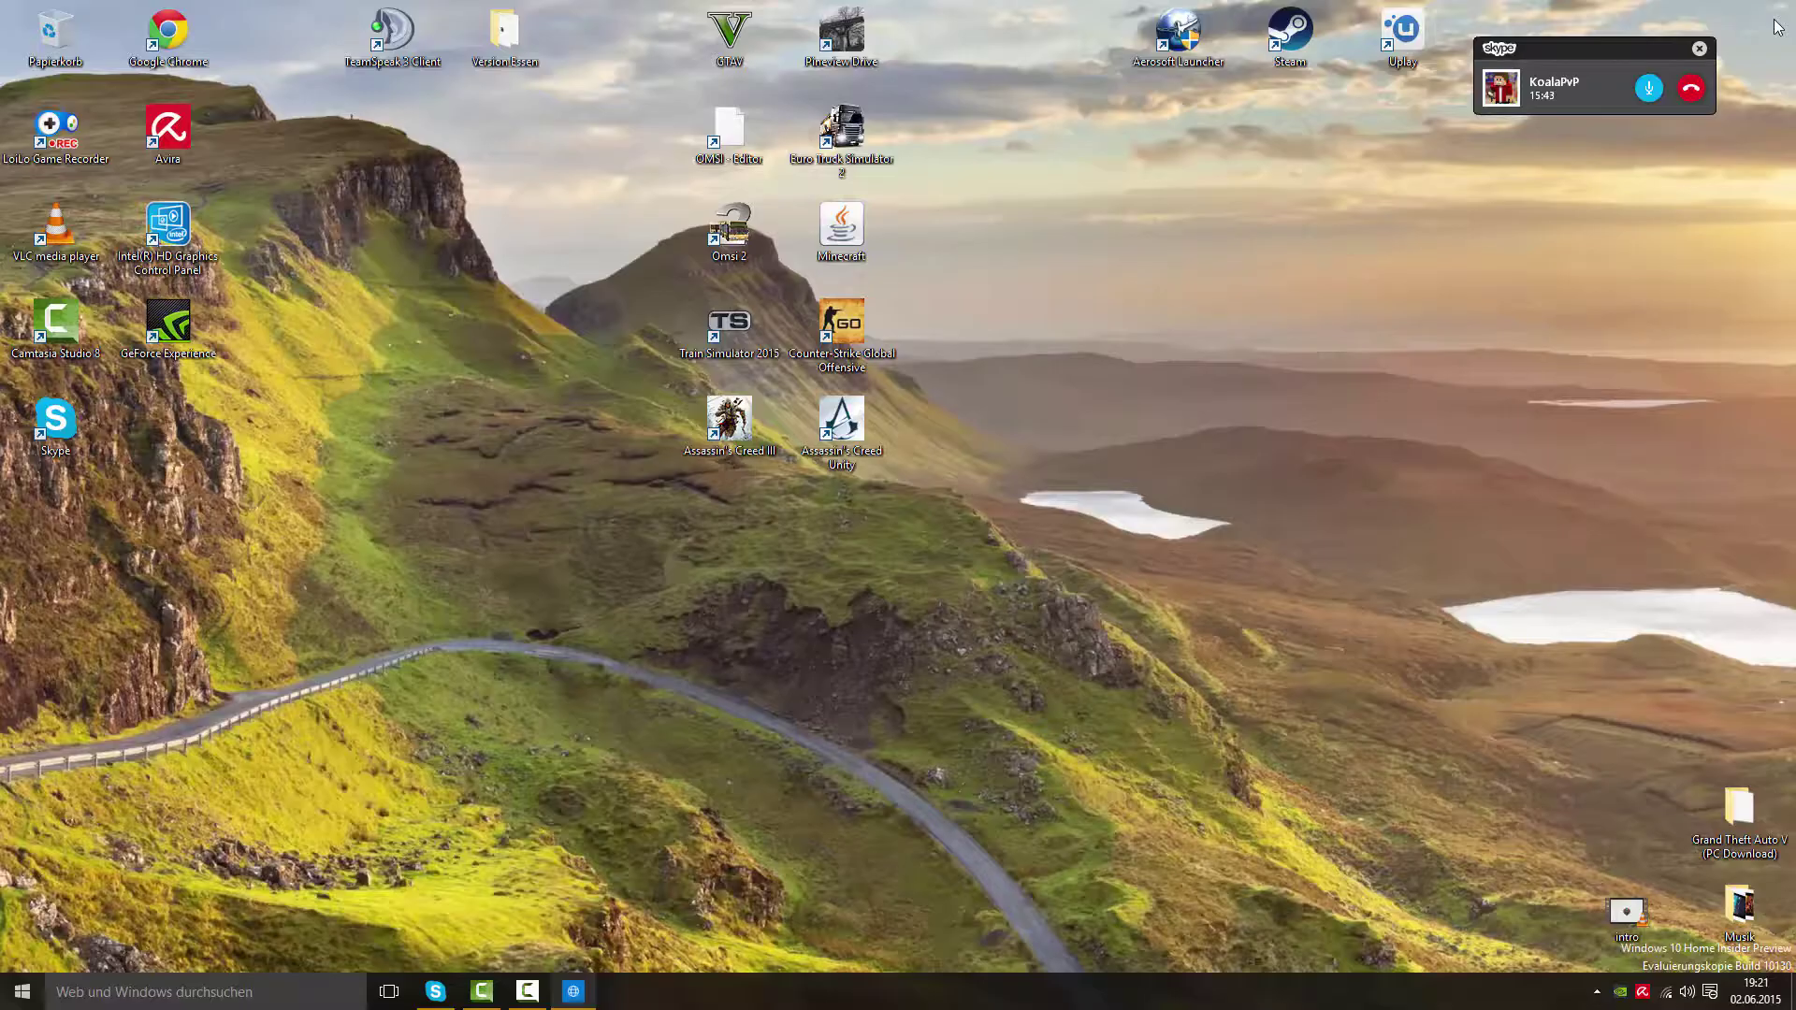
click(1774, 15)
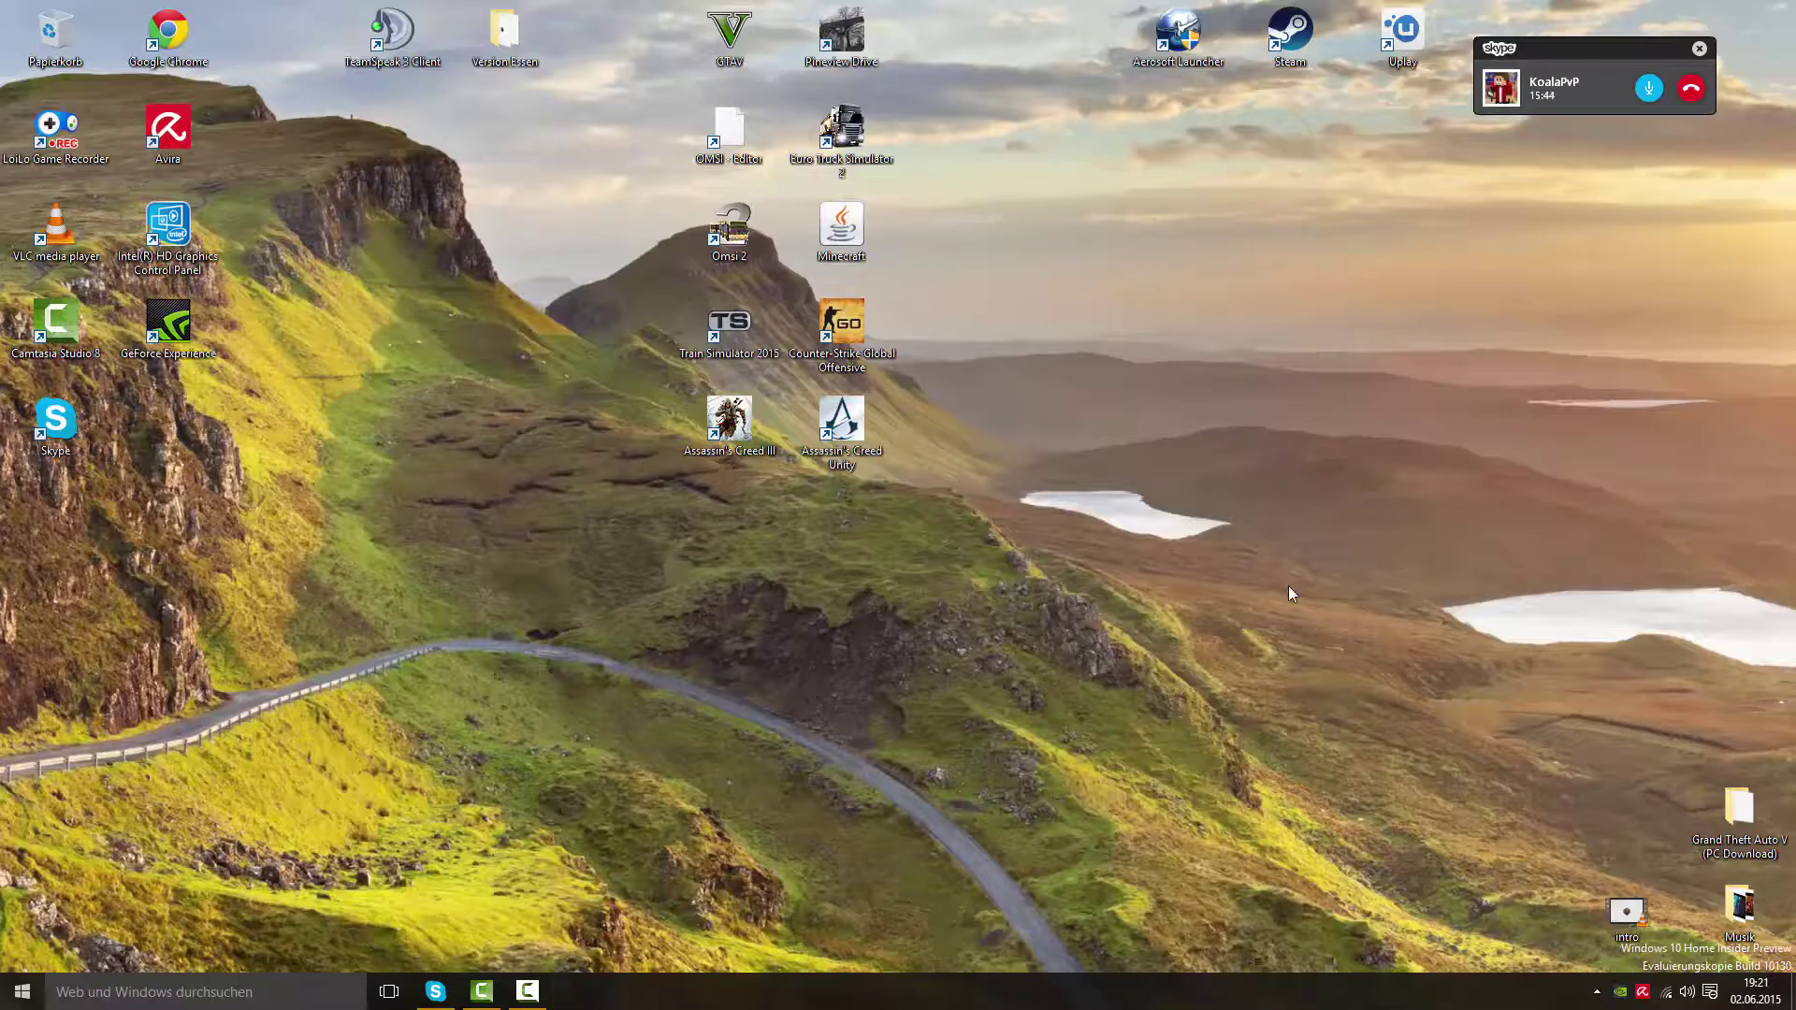